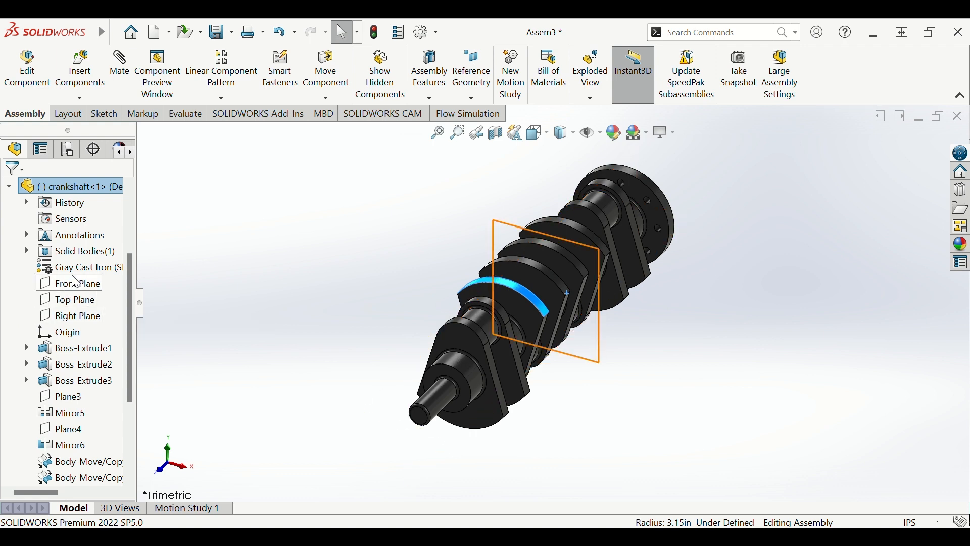
- Orient the view normal to the crankshaft's Right Plane and set the document units to MMGS
{"action": "left_click", "coordinate": [85, 316]}
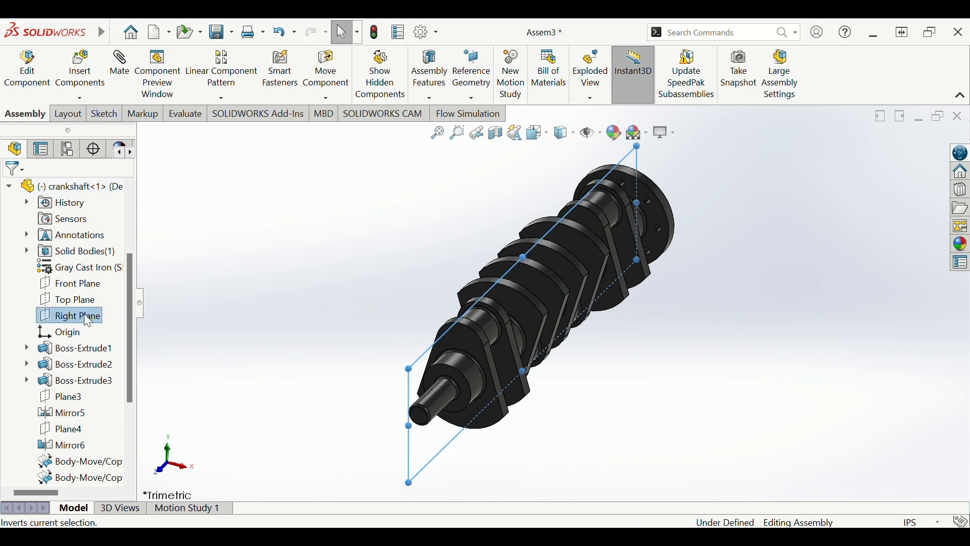
{"action": "left_click", "coordinate": [147, 287]}
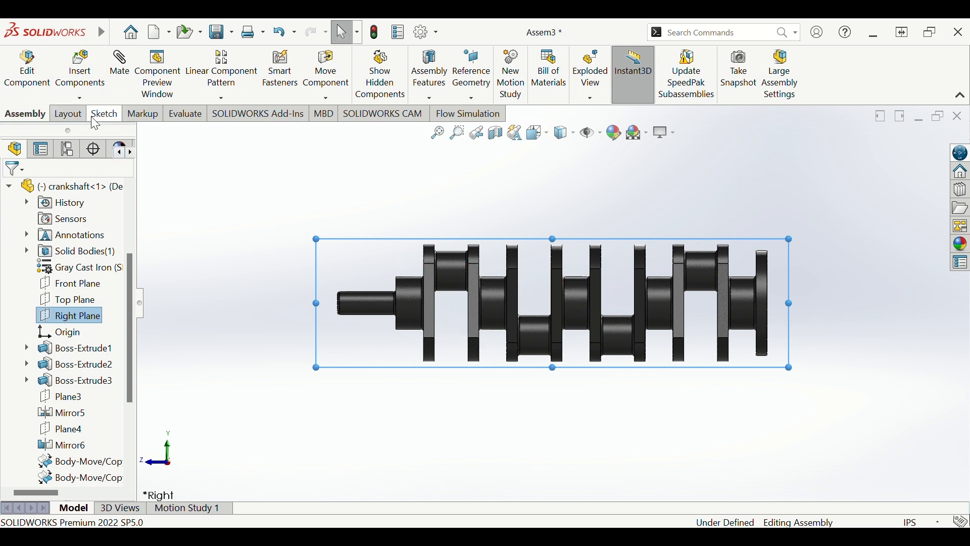
{"action": "left_click", "coordinate": [909, 456]}
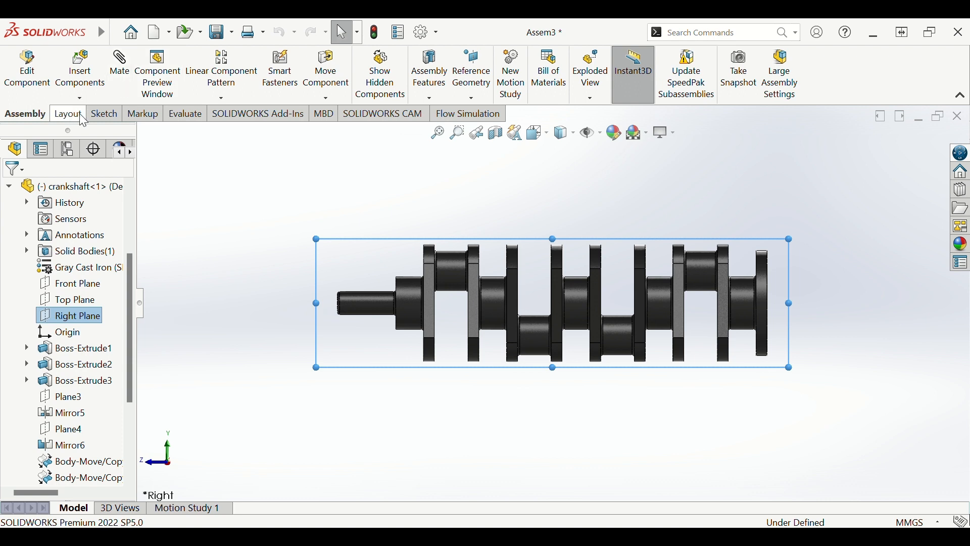
- Sketch a horizontal line on the crankshaft's Right Plane, just below the shaft axis and extending past both ends of the crankshaft
{"action": "left_click", "coordinate": [103, 115]}
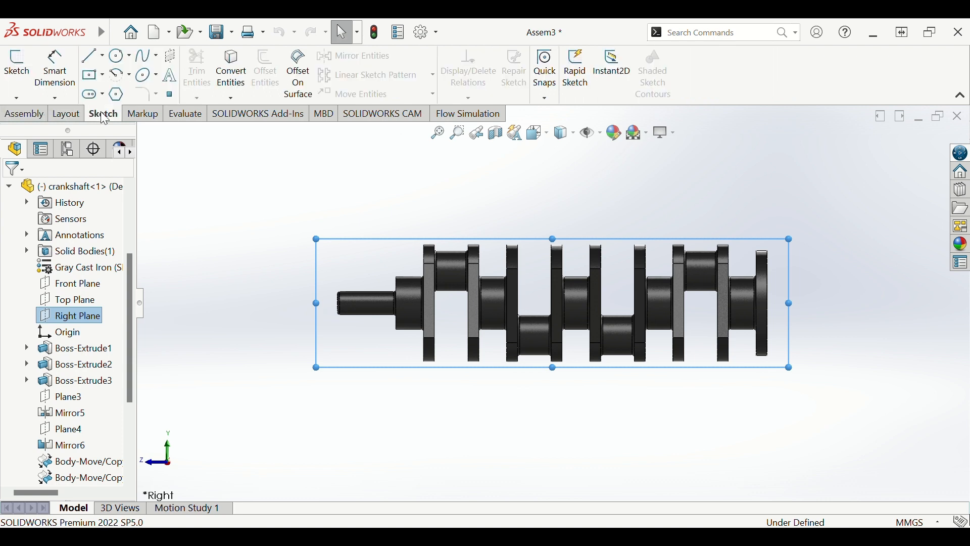
{"action": "left_click", "coordinate": [88, 61]}
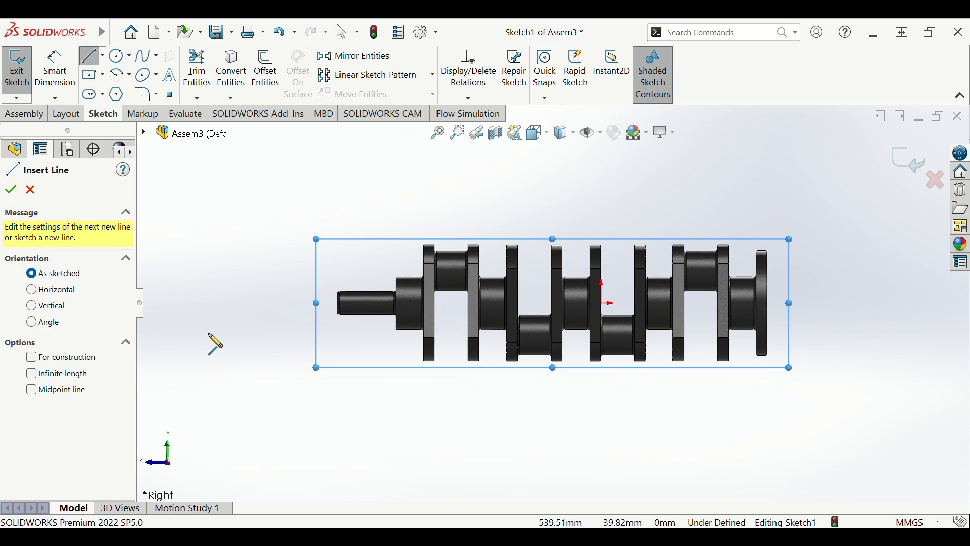
{"action": "left_click", "coordinate": [202, 335]}
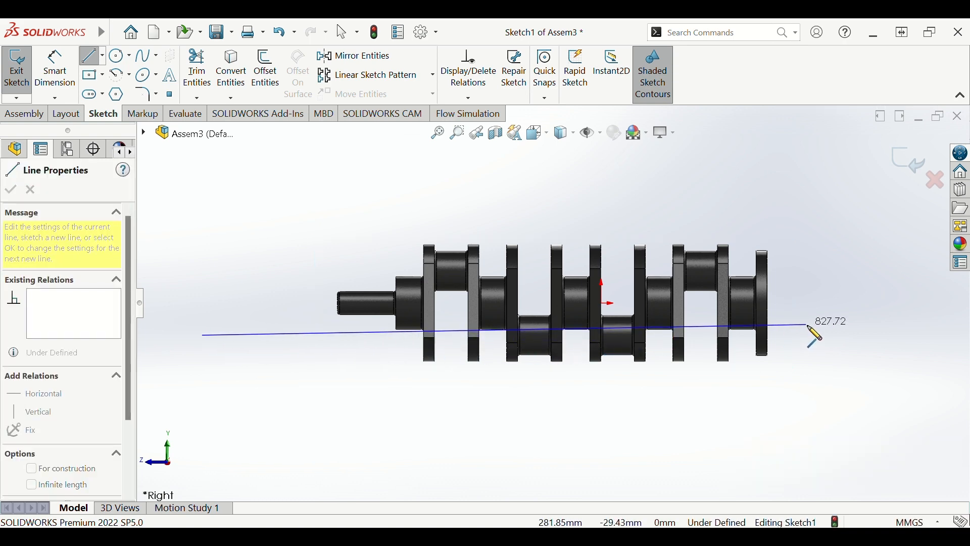
{"action": "left_click", "coordinate": [819, 335]}
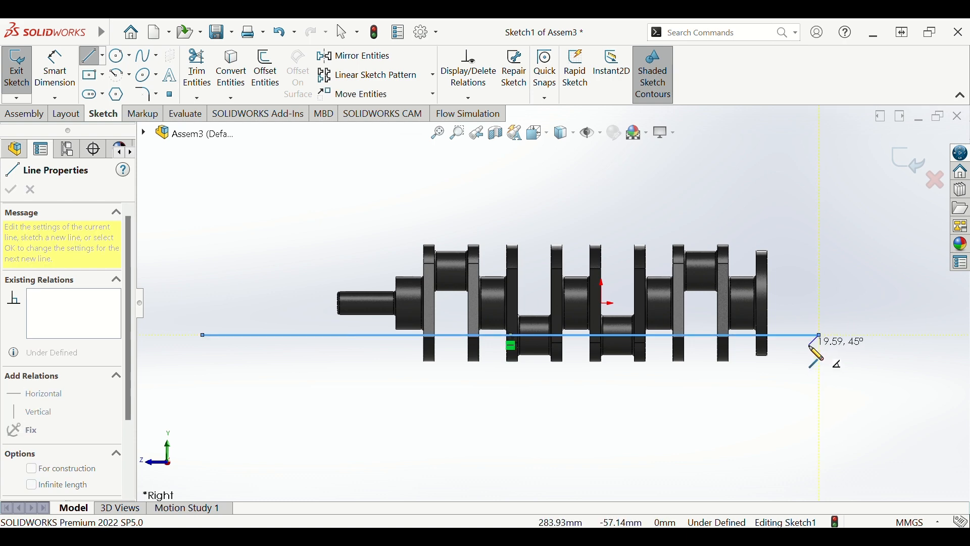
{"action": "key", "text": "Escape"}
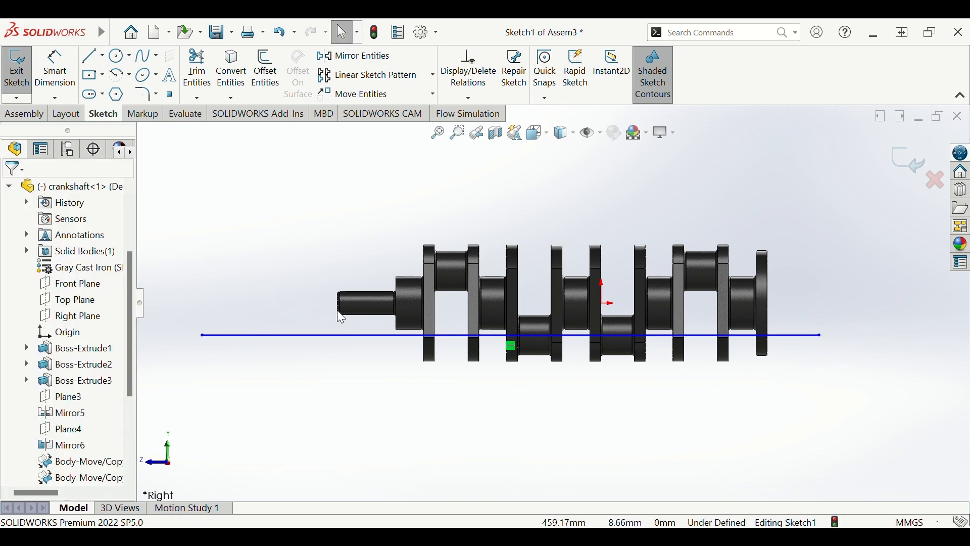
- Sketch two vertical lines up from the horizontal line: about 135 mm at its left end and about 121 mm a little further right
{"action": "key", "text": "l"}
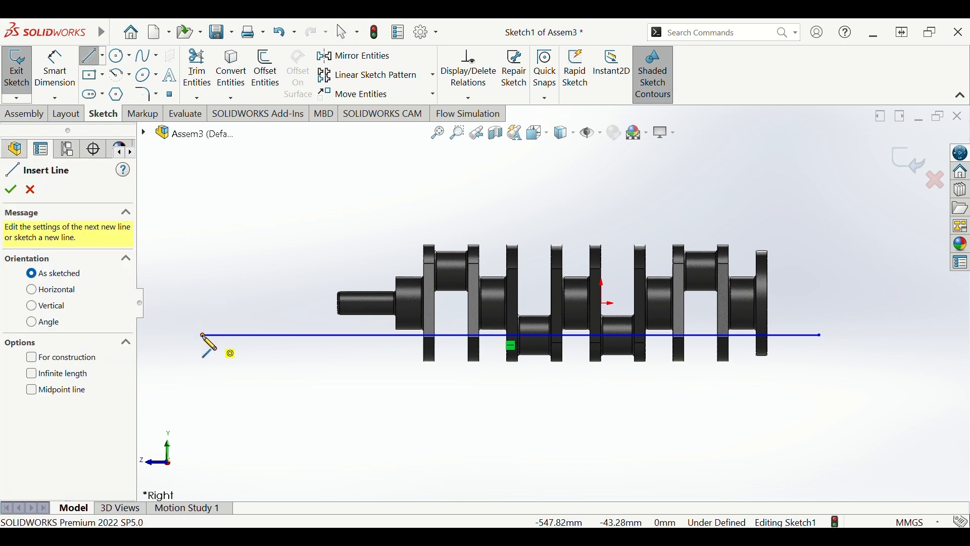
{"action": "left_click", "coordinate": [202, 335]}
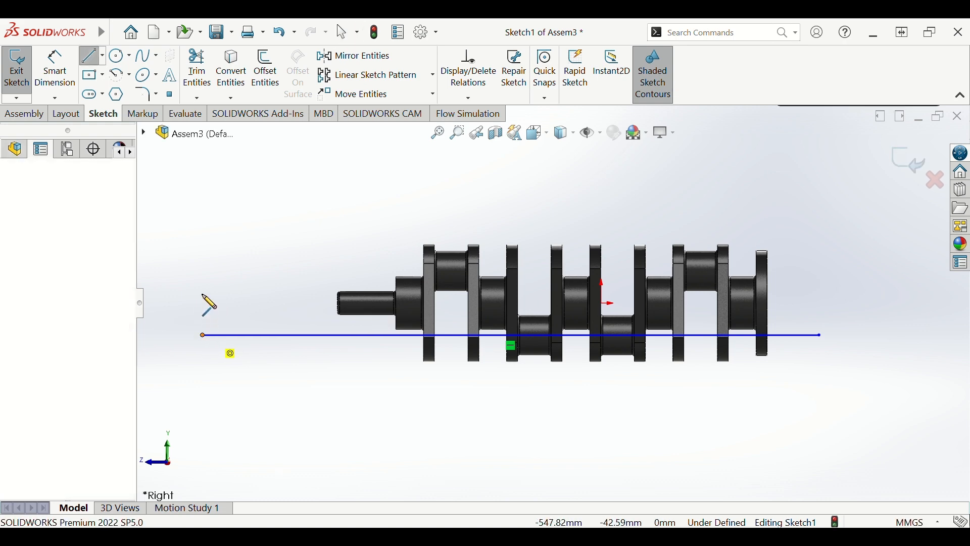
{"action": "left_click", "coordinate": [202, 236]}
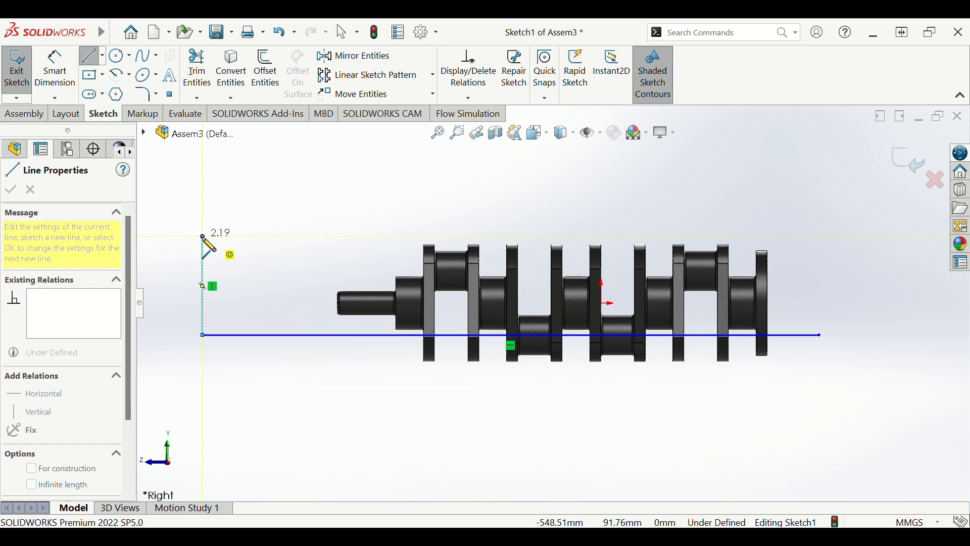
{"action": "key", "text": "Escape"}
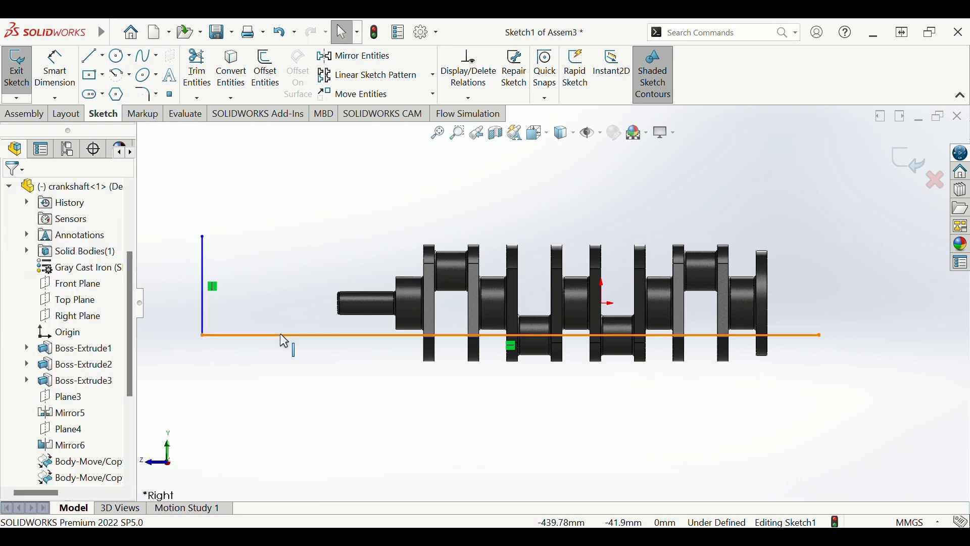
{"action": "key", "text": "l"}
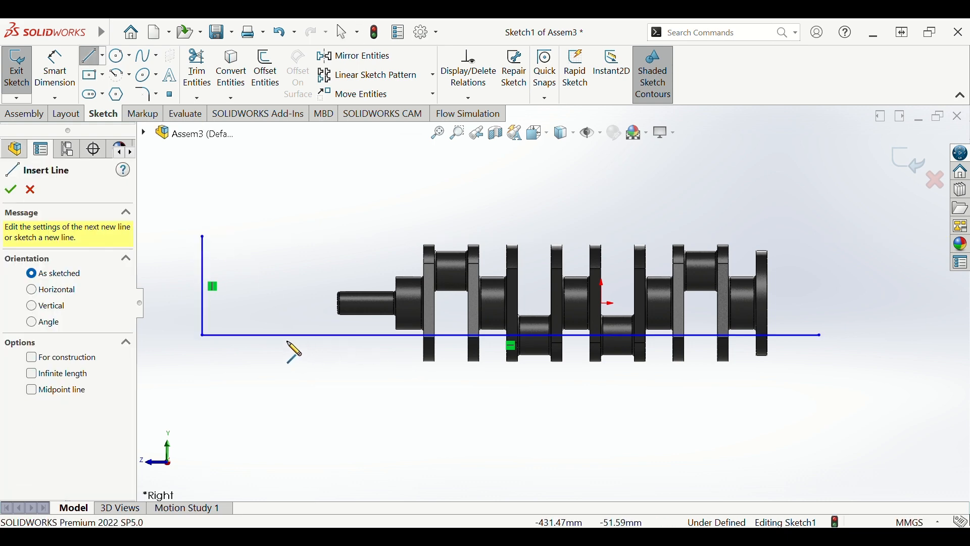
{"action": "left_click", "coordinate": [283, 335]}
{"action": "left_click", "coordinate": [284, 246]}
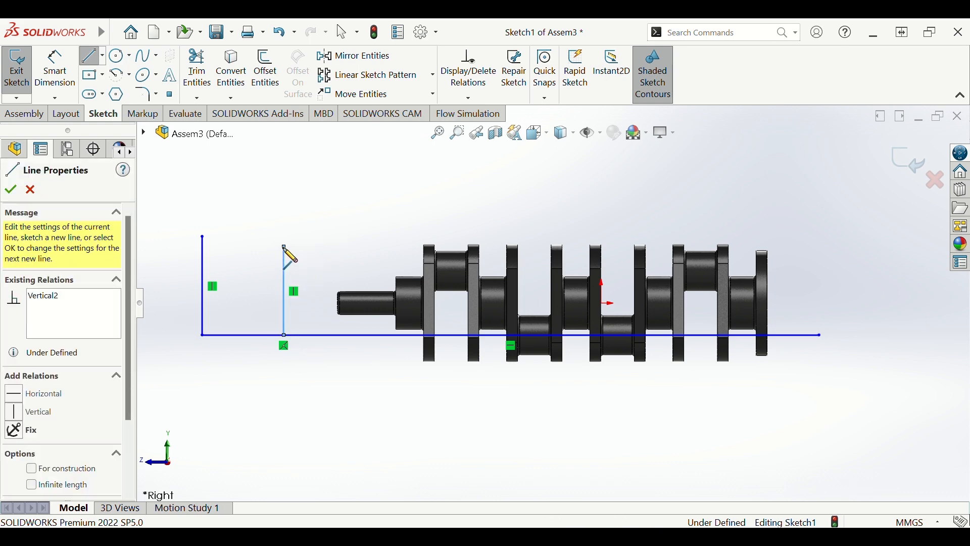
{"action": "key", "text": "Escape"}
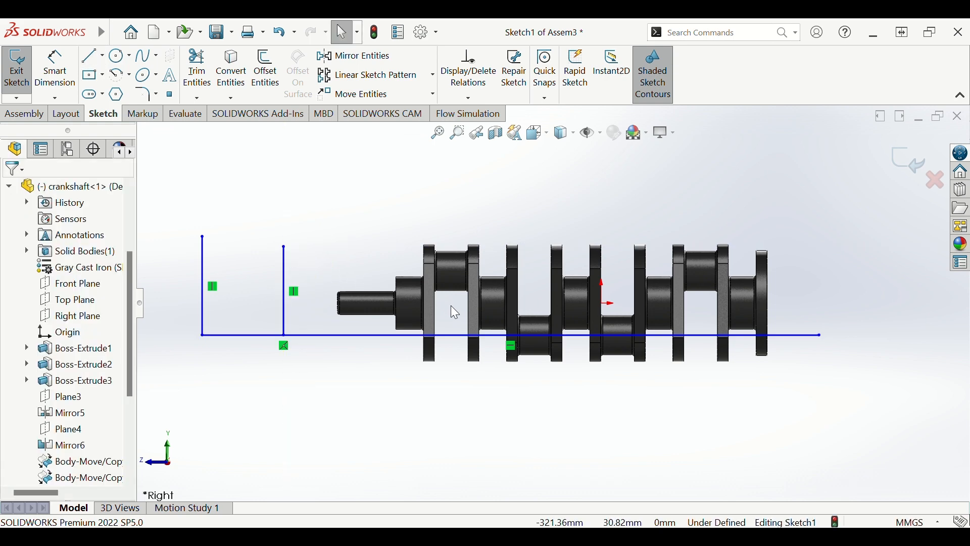
- Sketch two more vertical lines about 135 mm tall up from the horizontal line, one before the shaft nose and one across it
{"action": "key", "text": "l"}
{"action": "left_click", "coordinate": [328, 335]}
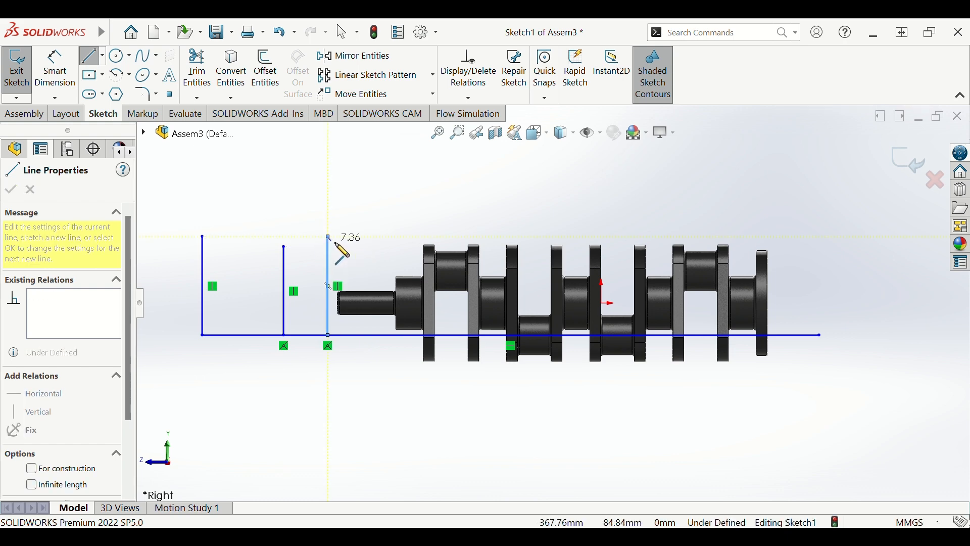
{"action": "left_click", "coordinate": [329, 237]}
{"action": "key", "text": "Escape"}
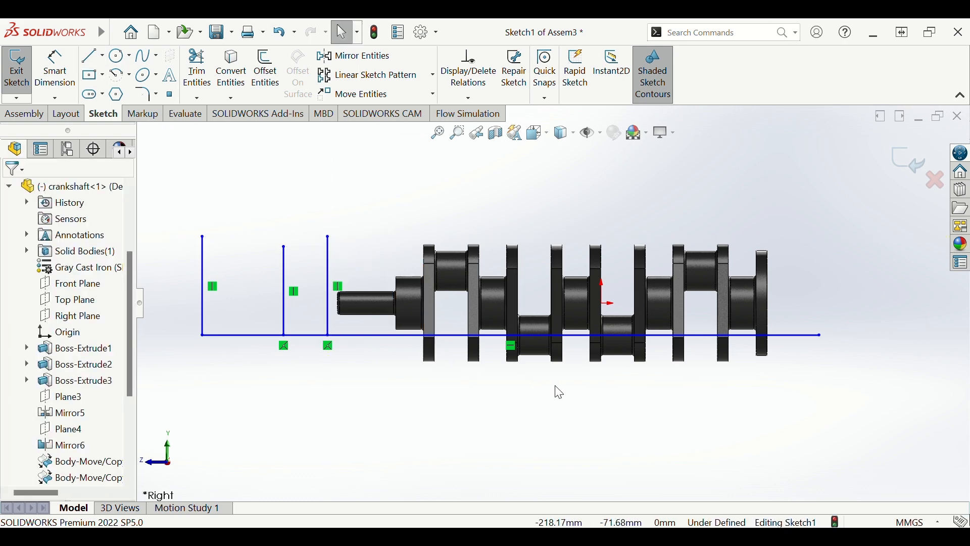
{"action": "key", "text": "l"}
{"action": "left_click", "coordinate": [383, 335]}
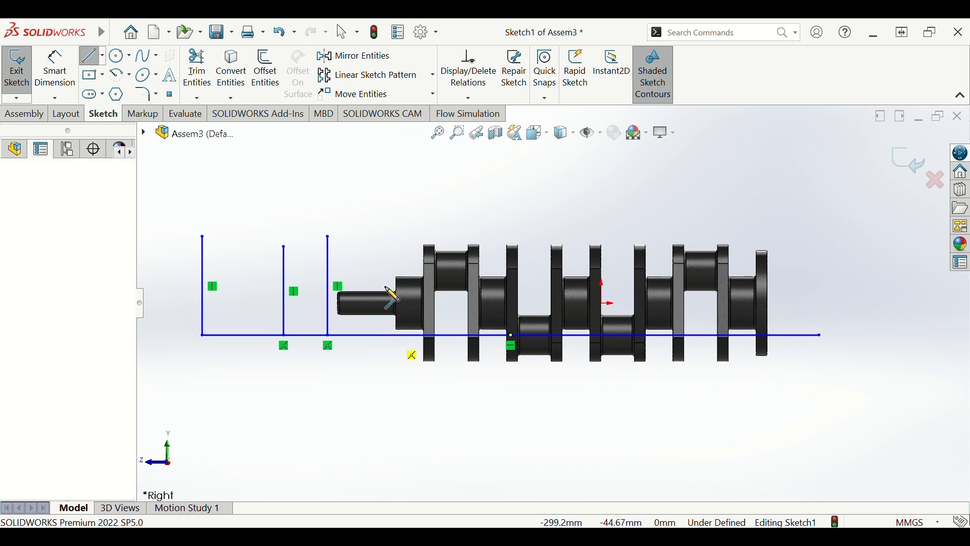
{"action": "left_click", "coordinate": [383, 237]}
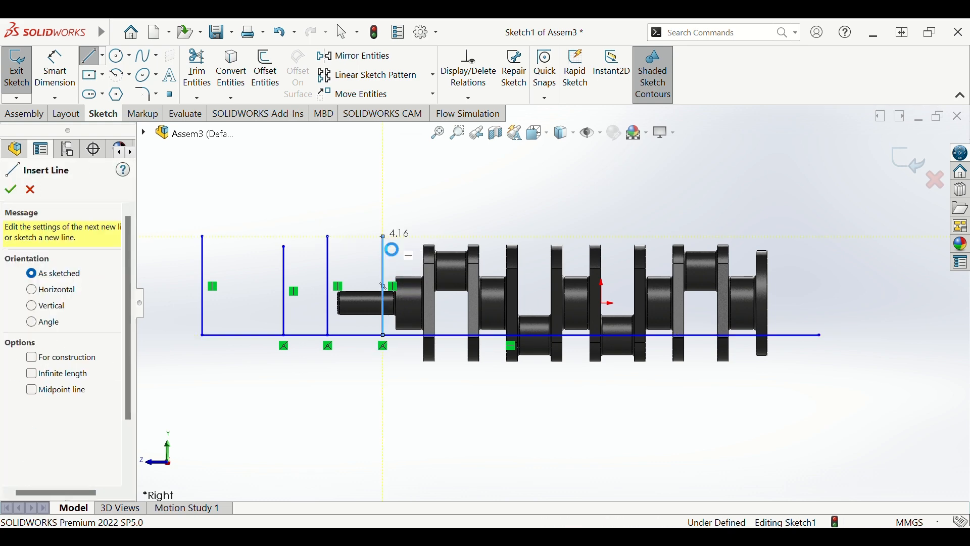
{"action": "key", "text": "Escape"}
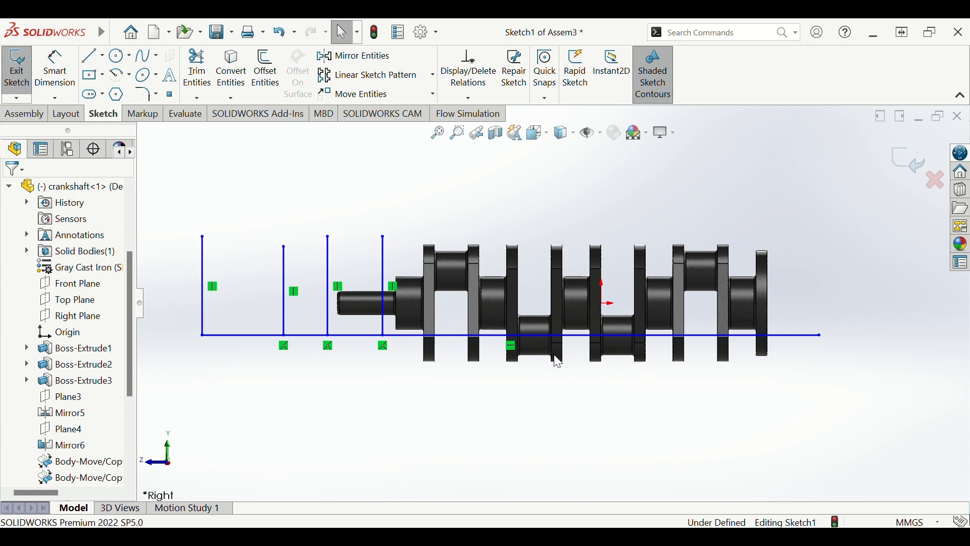
- Sketch a fifth vertical line about 190 mm tall up from the horizontal line, across the second main journal of the crankshaft
{"action": "key", "text": "l"}
{"action": "left_click", "coordinate": [496, 335]}
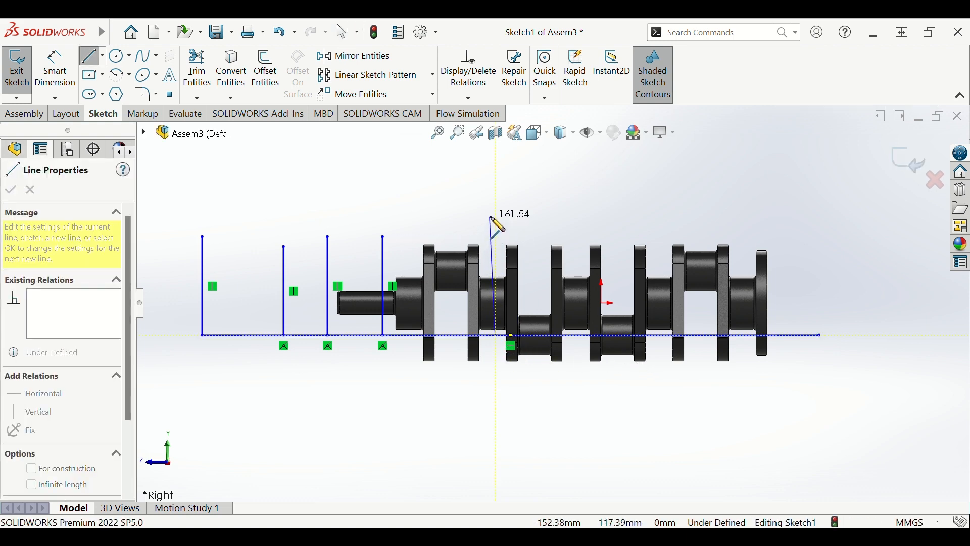
{"action": "left_click", "coordinate": [496, 196]}
{"action": "key", "text": "Escape"}
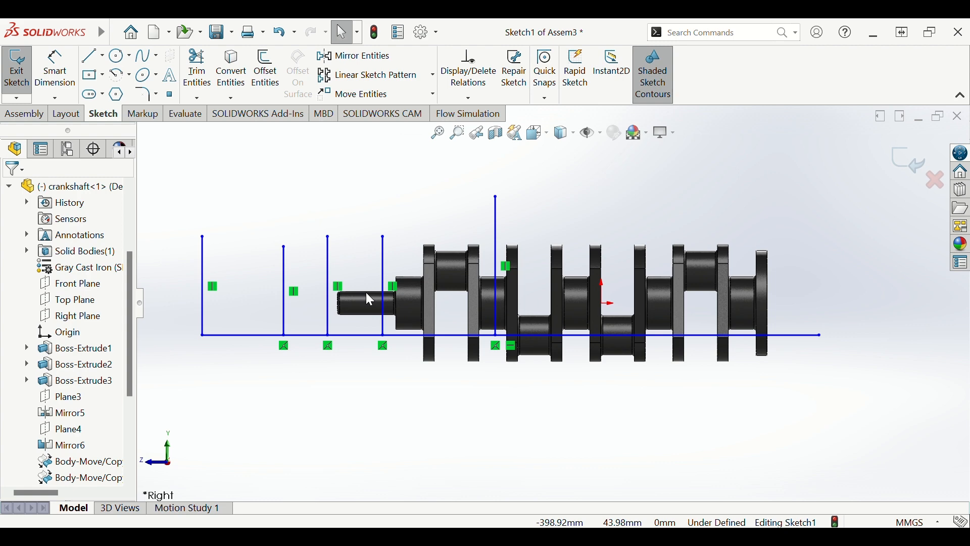
- Dimension the spacing between the second and third vertical lines as 114 mm
{"action": "key", "text": "d"}
{"action": "left_click", "coordinate": [283, 267]}
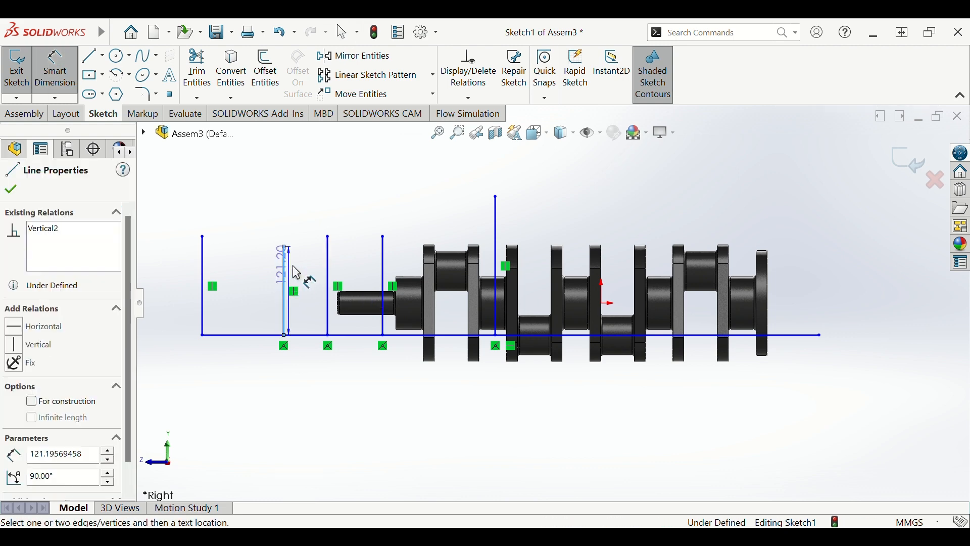
{"action": "left_click", "coordinate": [328, 265]}
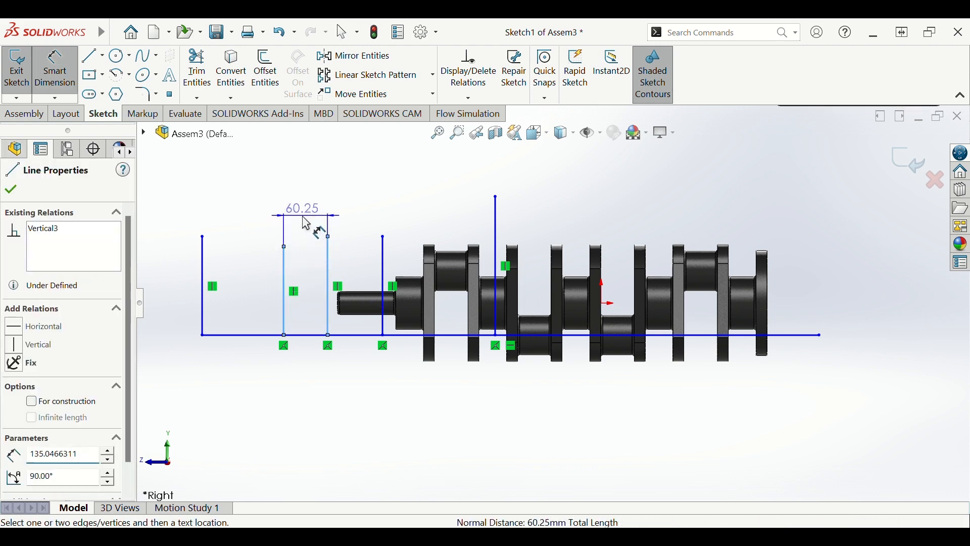
{"action": "left_click", "coordinate": [306, 223]}
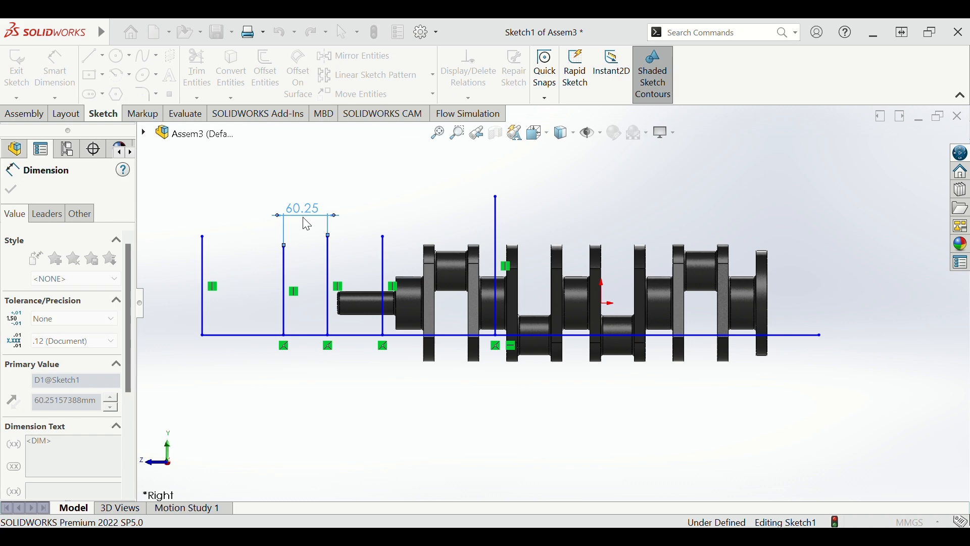
{"action": "left_click", "coordinate": [240, 196]}
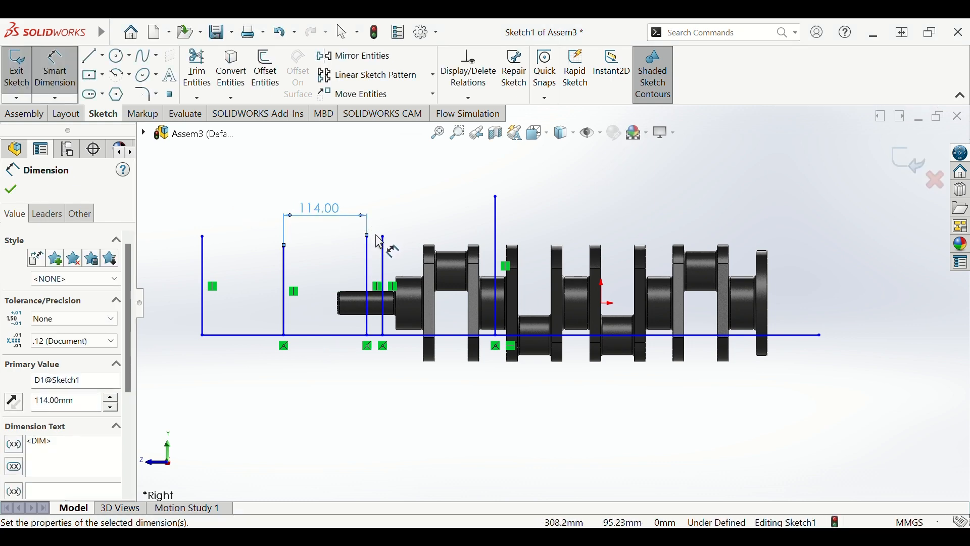
- Dimension the spacing between the third and fourth vertical lines as 114 mm
{"action": "left_click", "coordinate": [367, 251]}
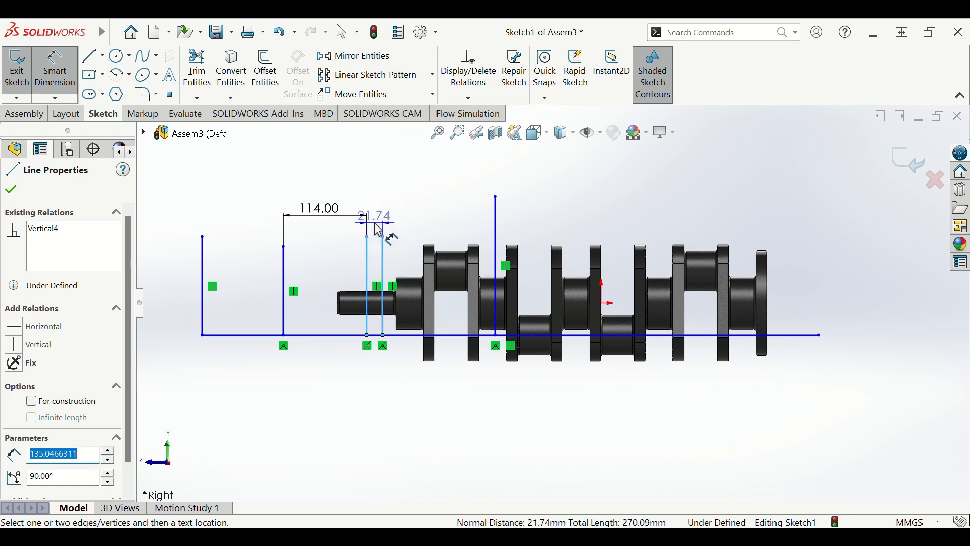
{"action": "left_click", "coordinate": [382, 195]}
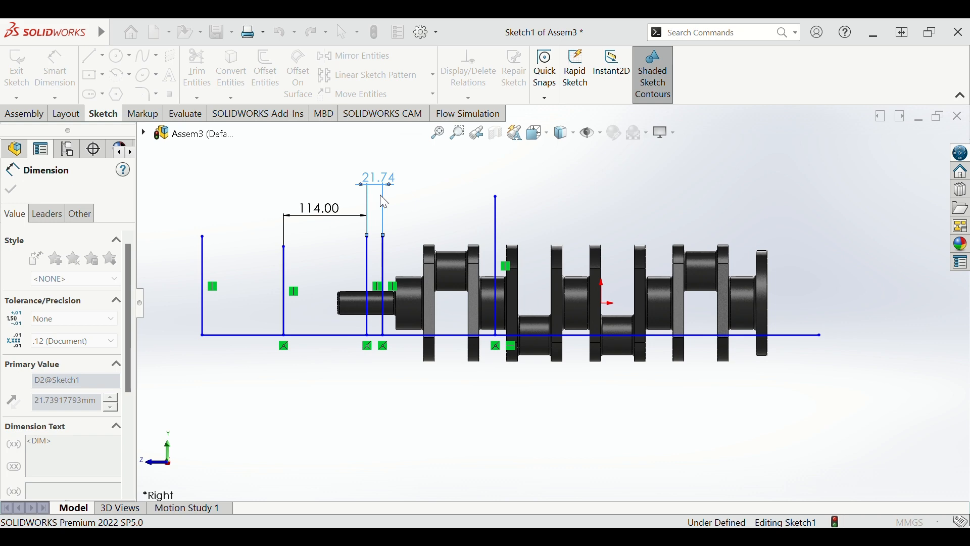
{"action": "type", "text": "114"}
{"action": "key", "text": "Return"}
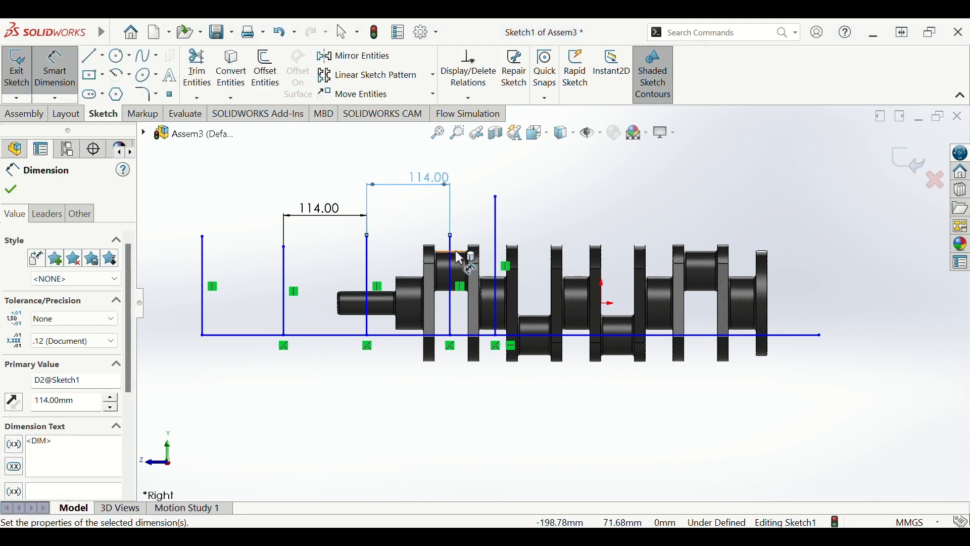
- Dimension the spacing between the fourth and fifth vertical lines as 114 mm
{"action": "left_click", "coordinate": [497, 238]}
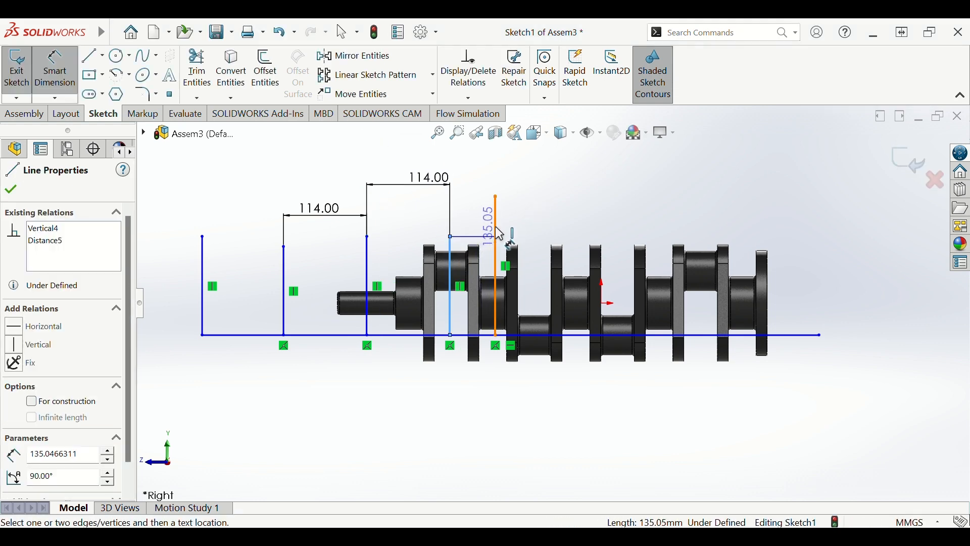
{"action": "left_click", "coordinate": [497, 234]}
{"action": "left_click", "coordinate": [491, 175]}
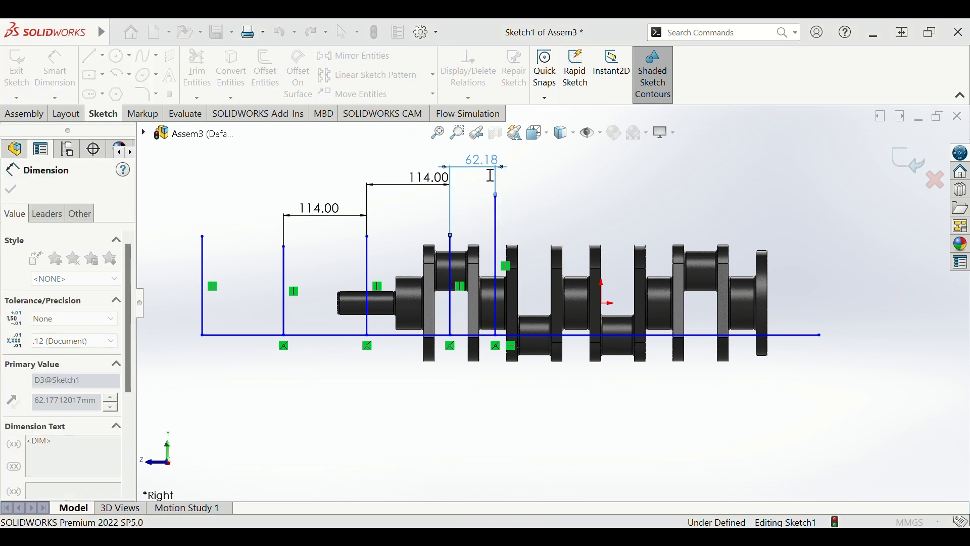
{"action": "left_click", "coordinate": [425, 147]}
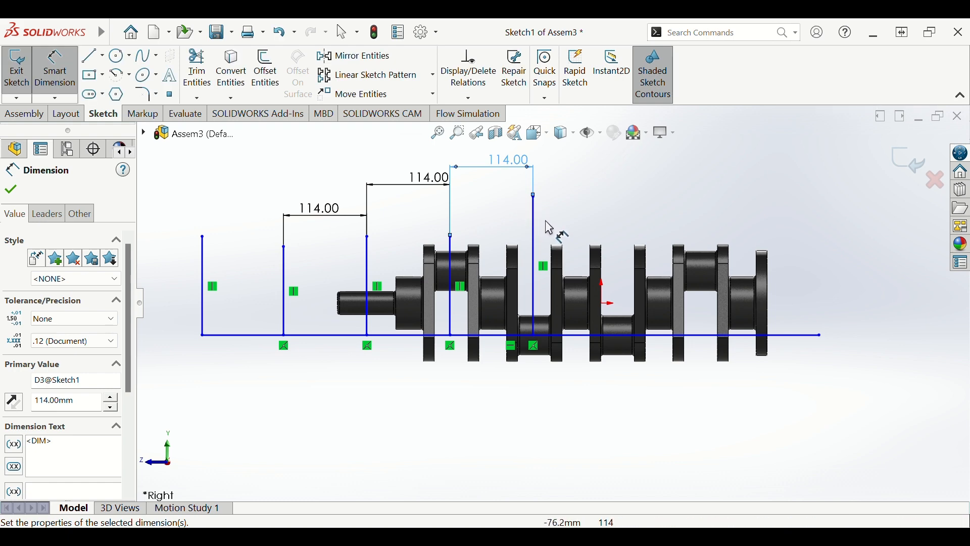
- Dimension the horizontal distance from the fifth vertical line to the sketch origin as 91 mm
{"action": "left_click", "coordinate": [536, 246]}
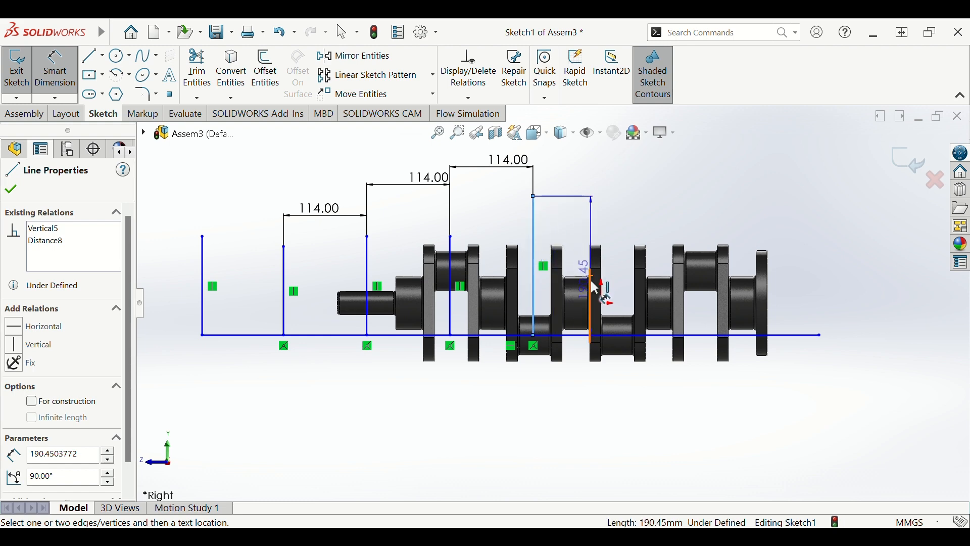
{"action": "left_click", "coordinate": [605, 305]}
{"action": "left_click", "coordinate": [592, 186]}
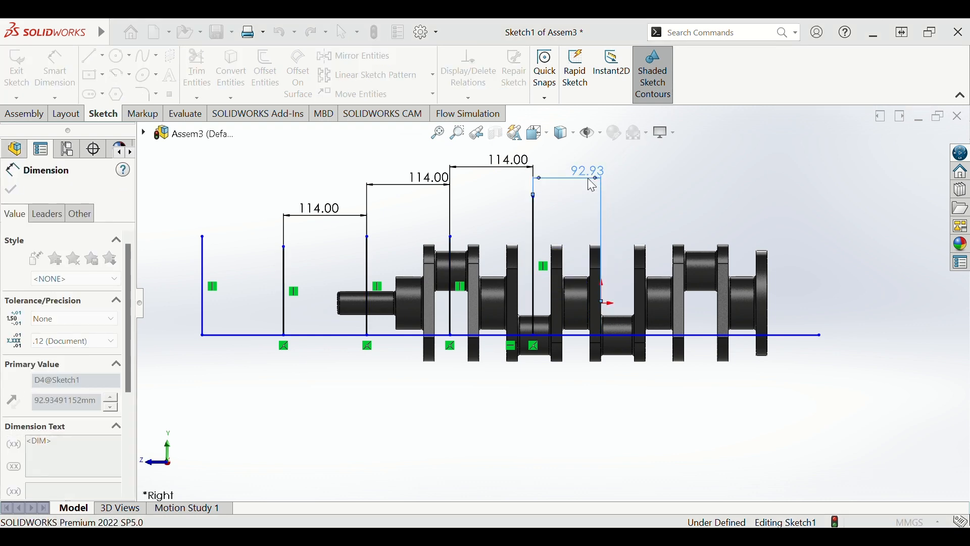
{"action": "type", "text": "91"}
{"action": "key", "text": "Return"}
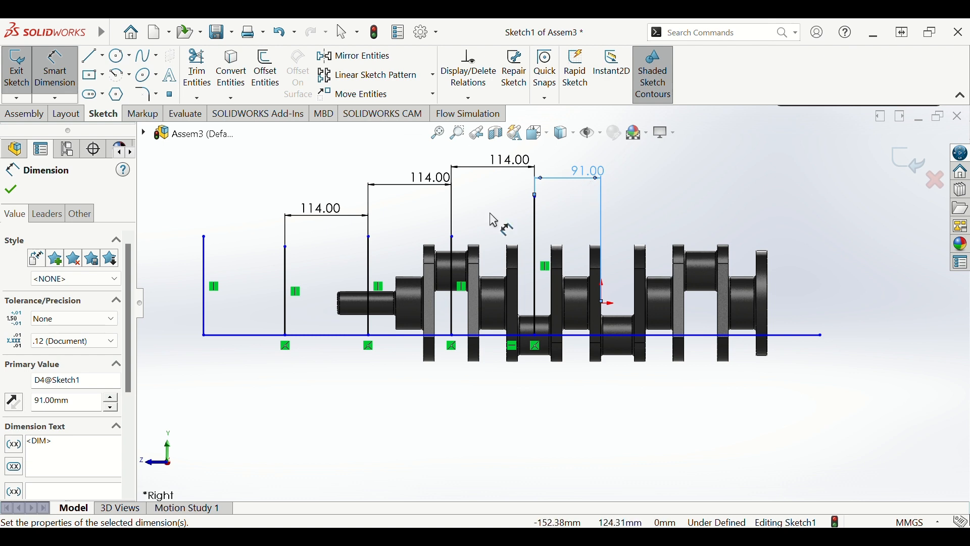
- Dimension the spacing between the first and second vertical lines as 156 mm
{"action": "left_click", "coordinate": [285, 284]}
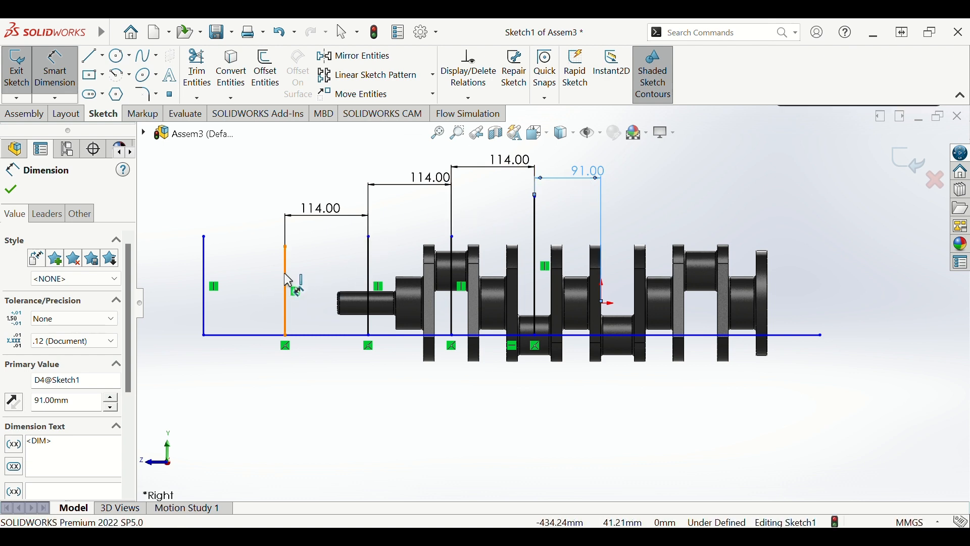
{"action": "left_click", "coordinate": [205, 268]}
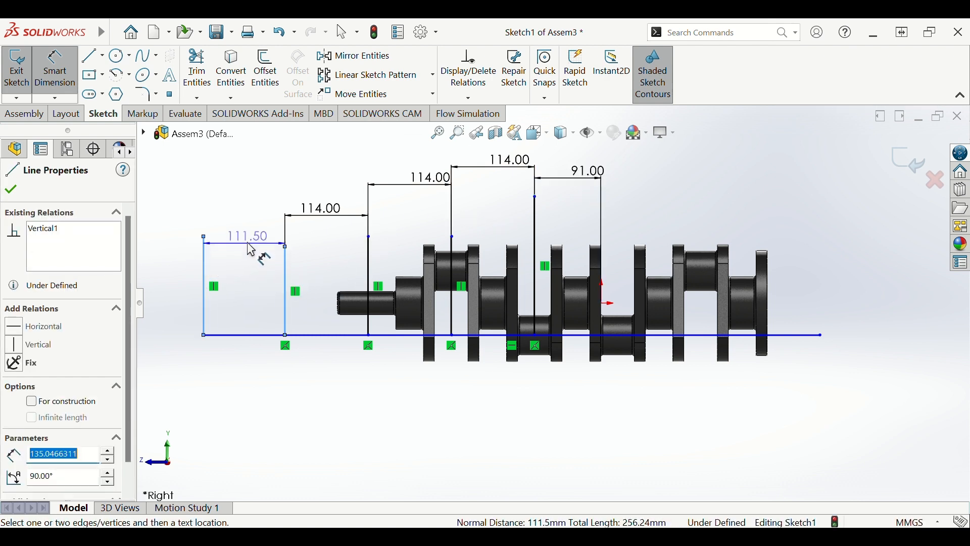
{"action": "left_click", "coordinate": [244, 198]}
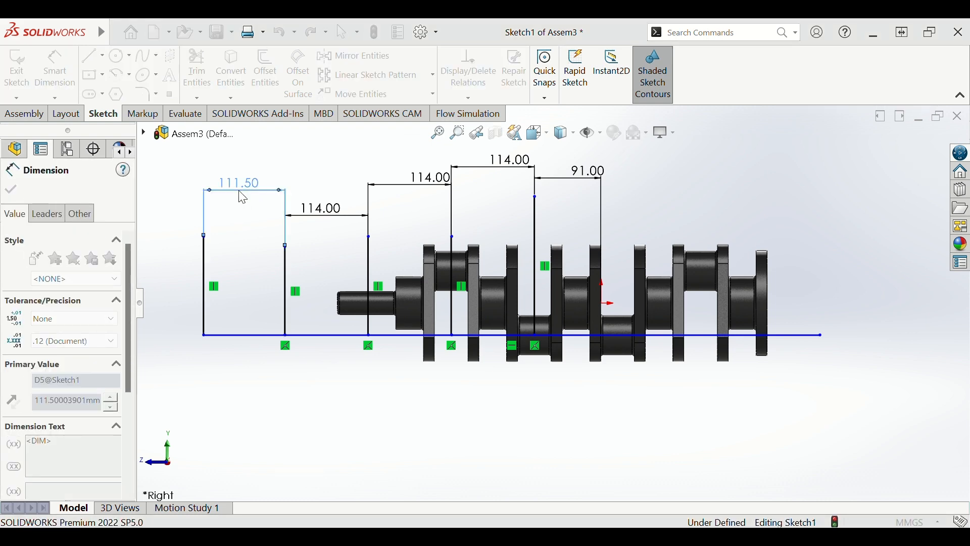
{"action": "type", "text": "156"}
{"action": "key", "text": "Return"}
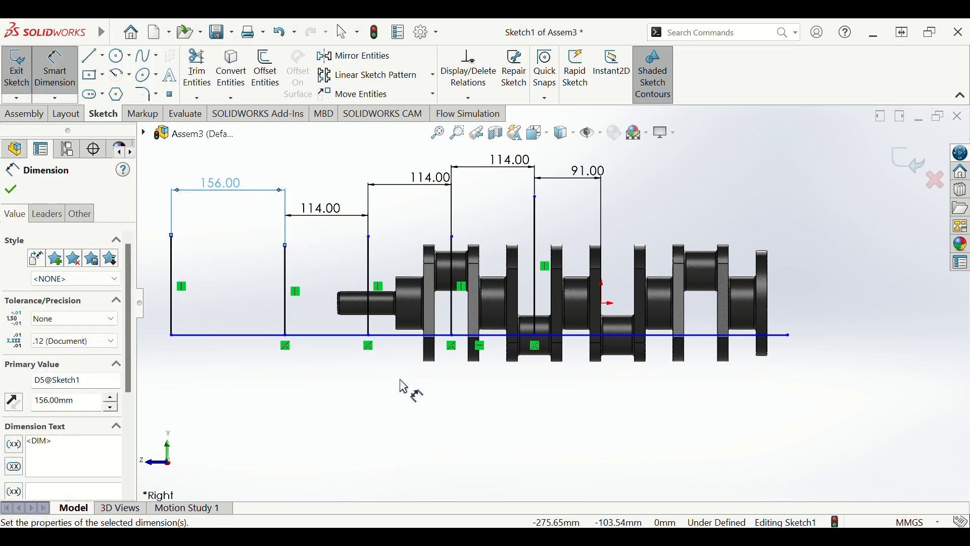
{"action": "left_click", "coordinate": [402, 387]}
{"action": "key", "text": "z"}
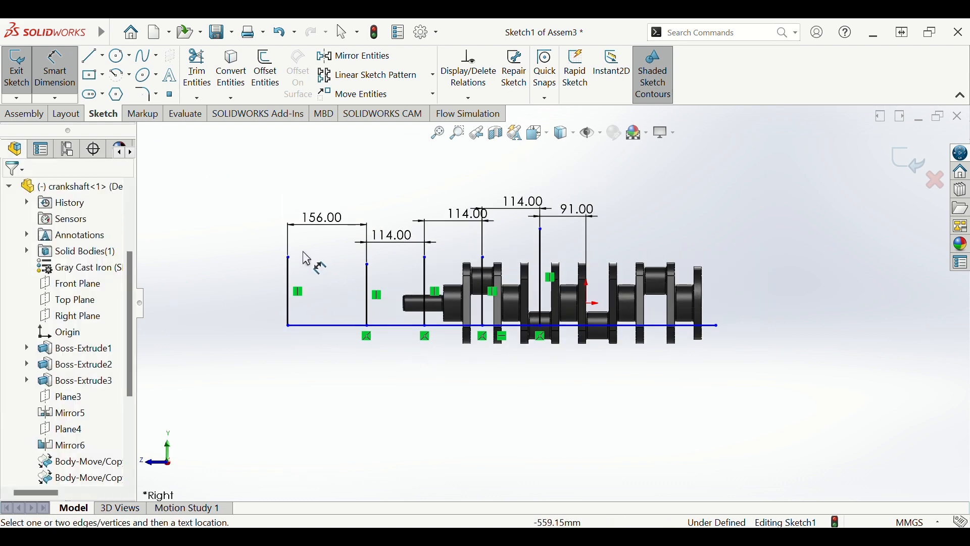
{"action": "key", "text": "Escape"}
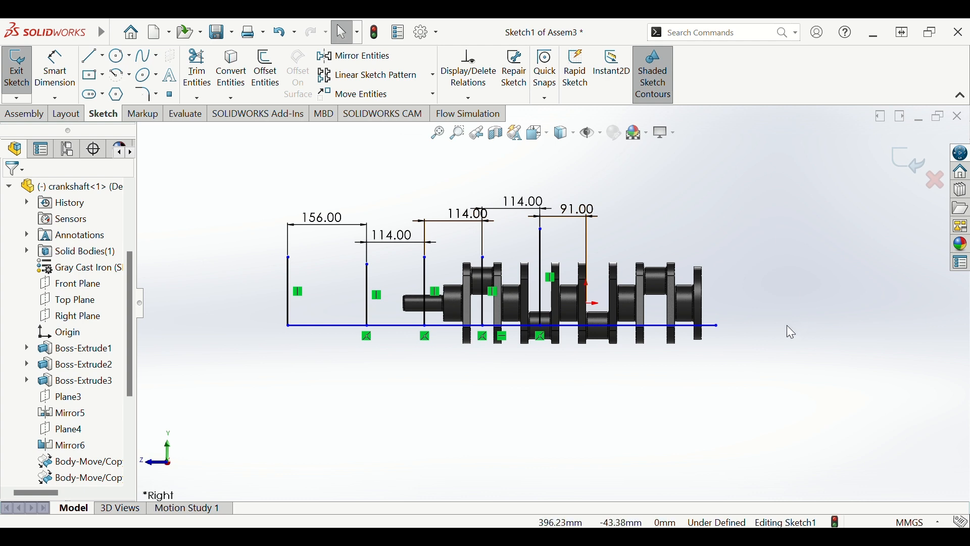
{"action": "mouse_move", "coordinate": [786, 357]}
{"action": "left_mouse_down"}
{"action": "mouse_move", "coordinate": [743, 255]}
{"action": "mouse_move", "coordinate": [354, 185]}
{"action": "mouse_move", "coordinate": [253, 196]}
{"action": "mouse_move", "coordinate": [517, 302]}
{"action": "mouse_move", "coordinate": [753, 378]}
{"action": "left_mouse_up"}
{"action": "left_click", "coordinate": [238, 204]}
{"action": "left_click", "coordinate": [698, 368]}
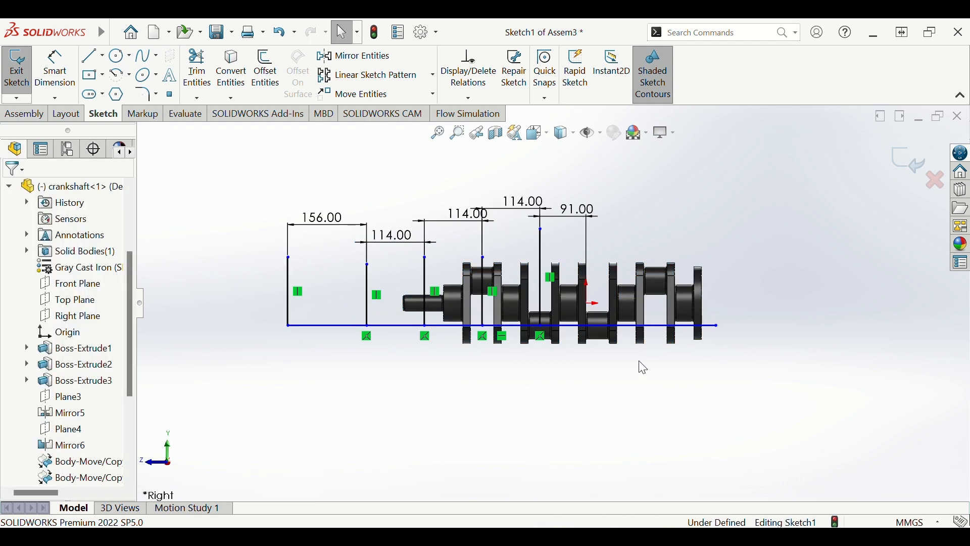
- Convert the first, second and third vertical lines to construction geometry
{"action": "scroll", "coordinate": [341, 315], "scroll_direction": "down", "scroll_amount": 2}
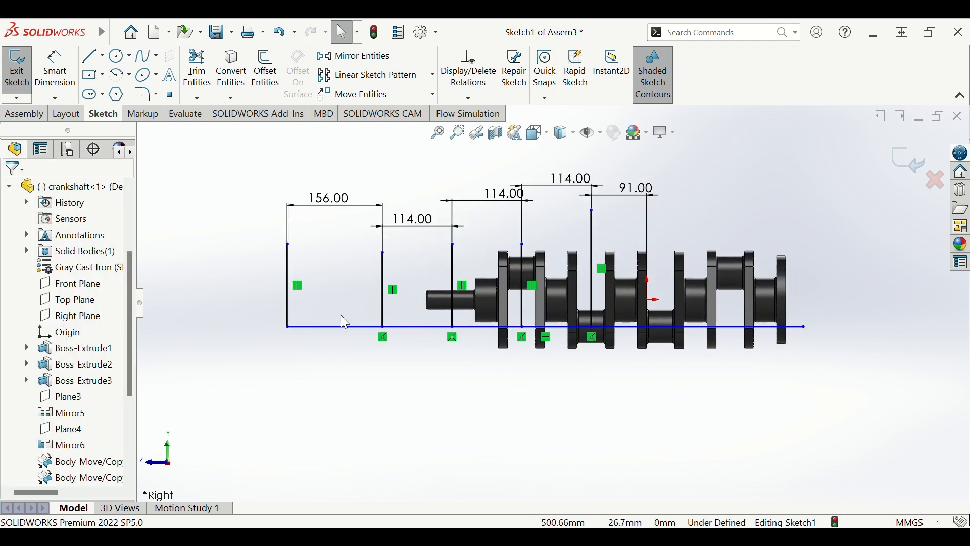
{"action": "left_click", "coordinate": [289, 292]}
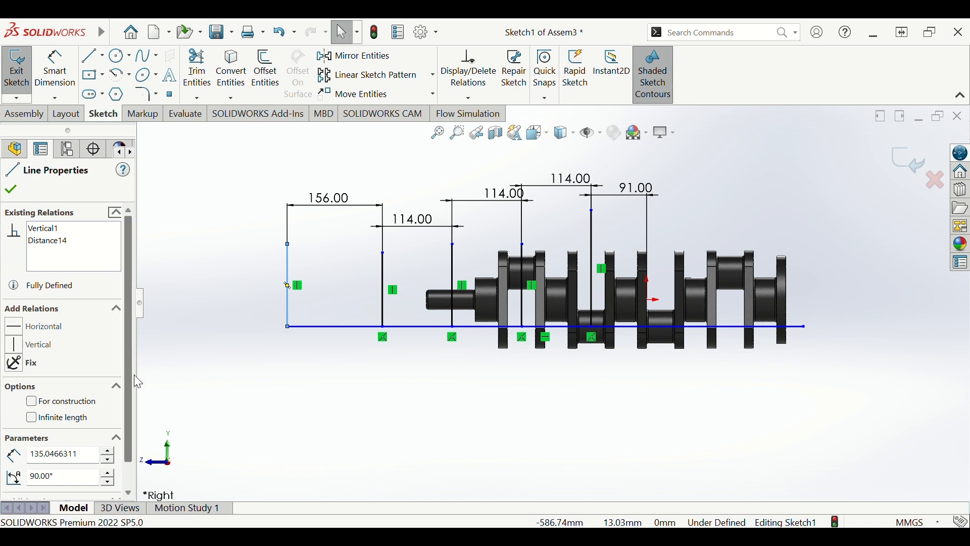
{"action": "scroll", "coordinate": [131, 392], "scroll_direction": "down", "scroll_amount": 1}
{"action": "scroll", "coordinate": [131, 404], "scroll_direction": "down", "scroll_amount": 1}
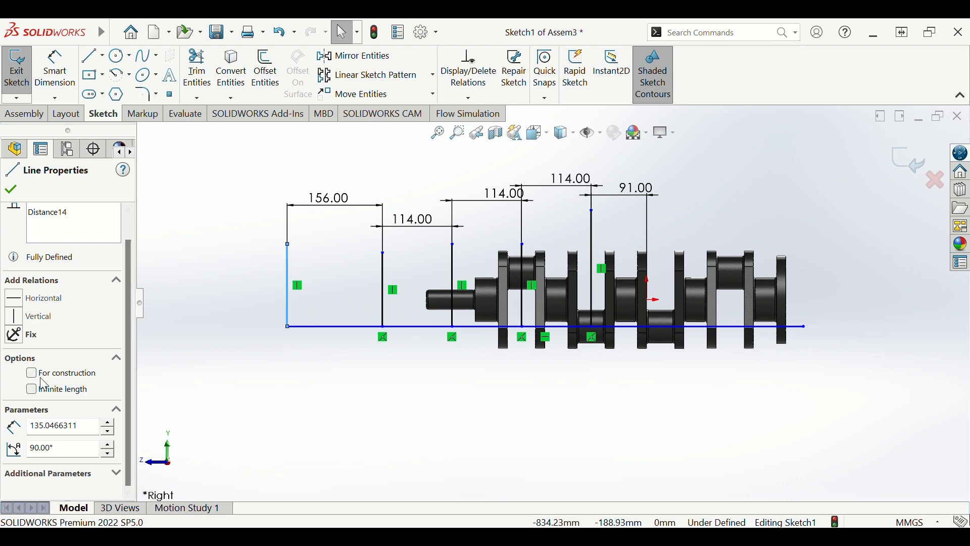
{"action": "left_click", "coordinate": [387, 309]}
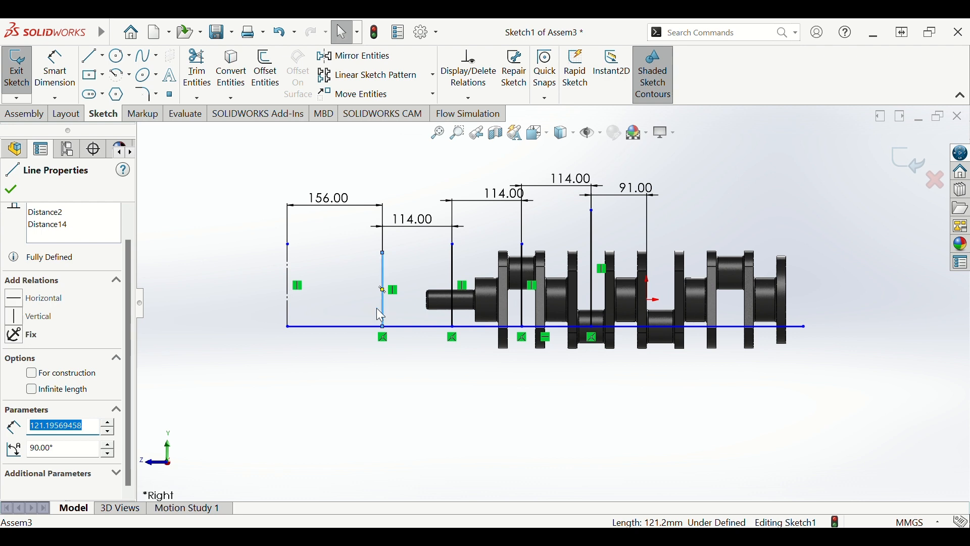
{"action": "left_click", "coordinate": [44, 375]}
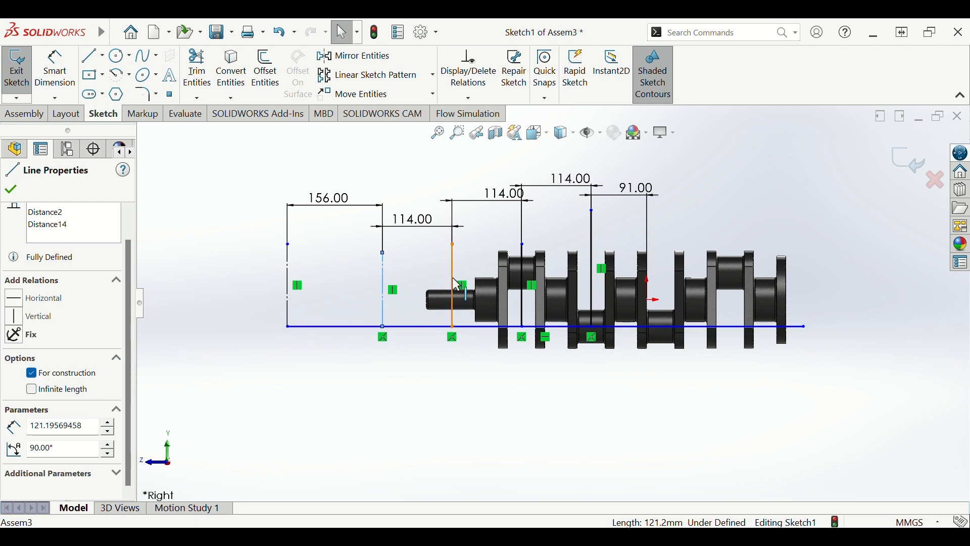
{"action": "left_click", "coordinate": [456, 283]}
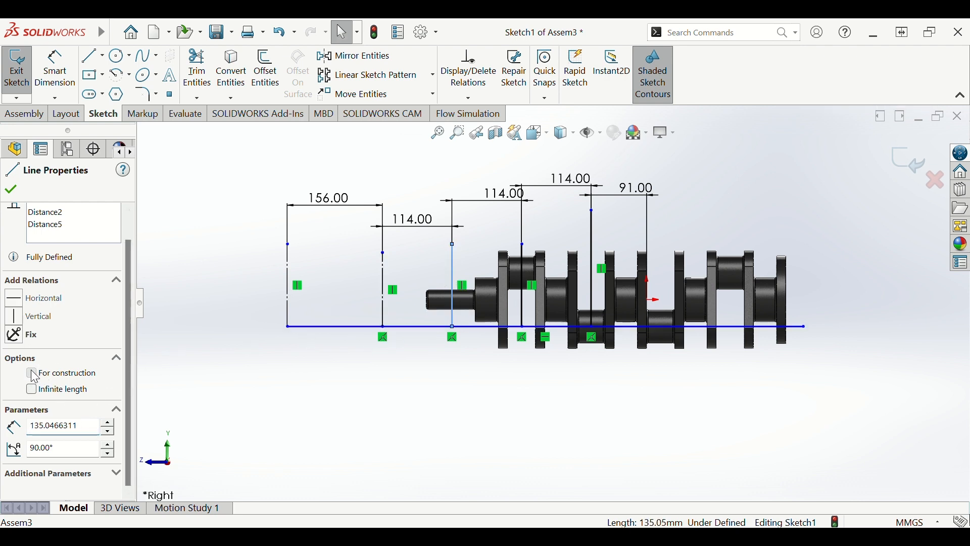
{"action": "left_click", "coordinate": [33, 375]}
- Convert the fourth and fifth vertical lines and the horizontal base line to construction geometry
{"action": "left_click", "coordinate": [523, 257]}
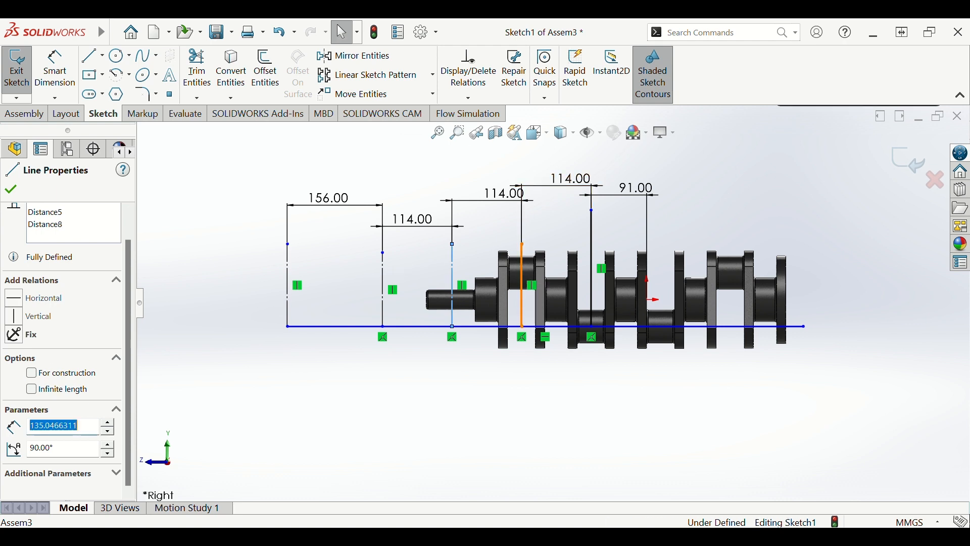
{"action": "left_click", "coordinate": [34, 374]}
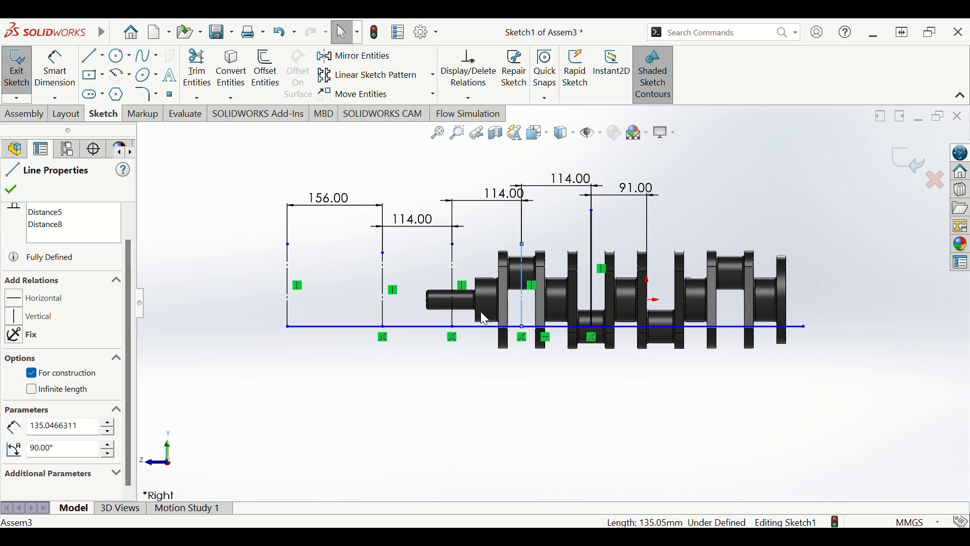
{"action": "left_click", "coordinate": [596, 286]}
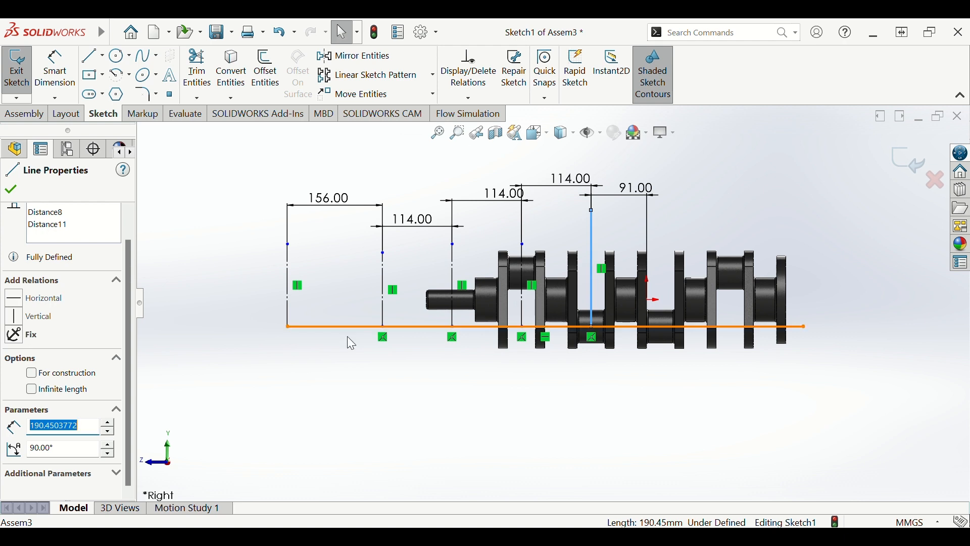
{"action": "left_click", "coordinate": [36, 374]}
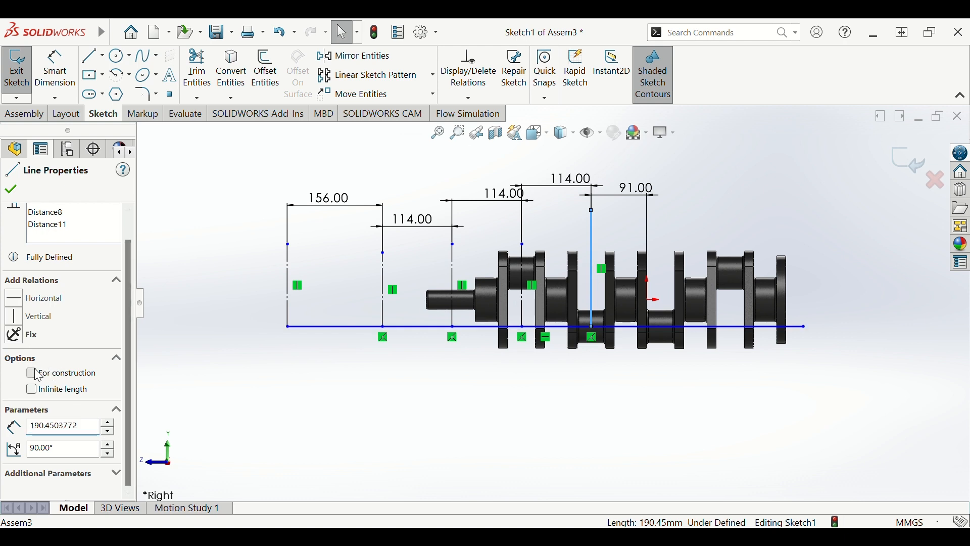
{"action": "left_click", "coordinate": [397, 327]}
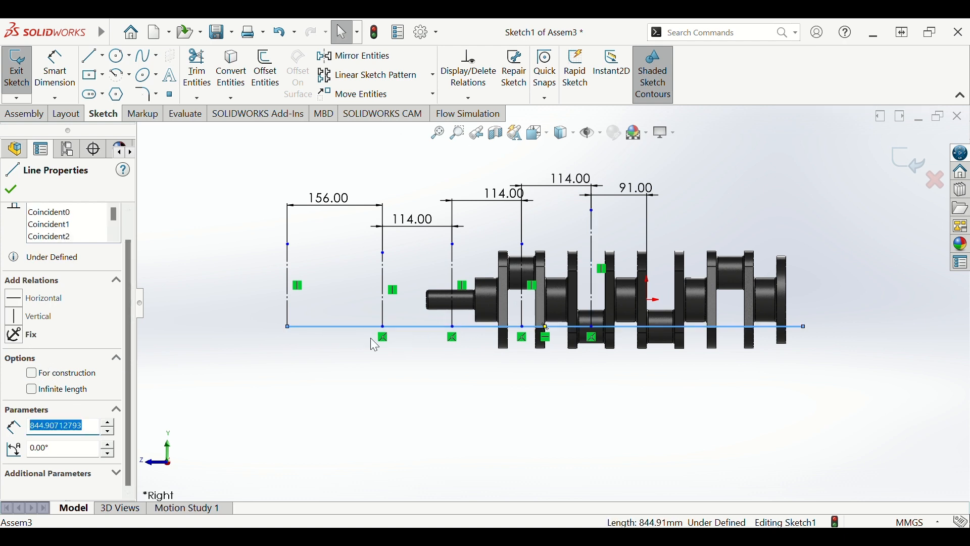
{"action": "left_click", "coordinate": [32, 374]}
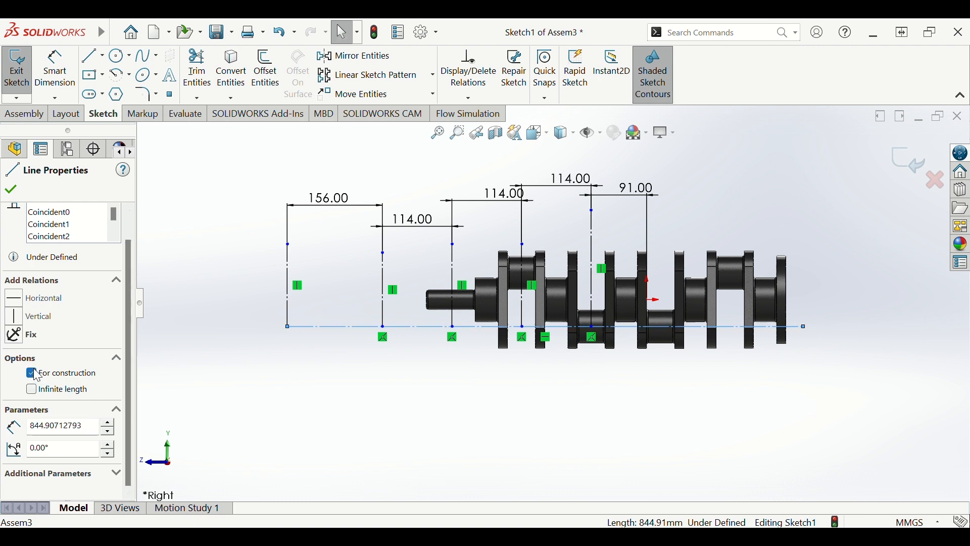
{"action": "left_click", "coordinate": [12, 190]}
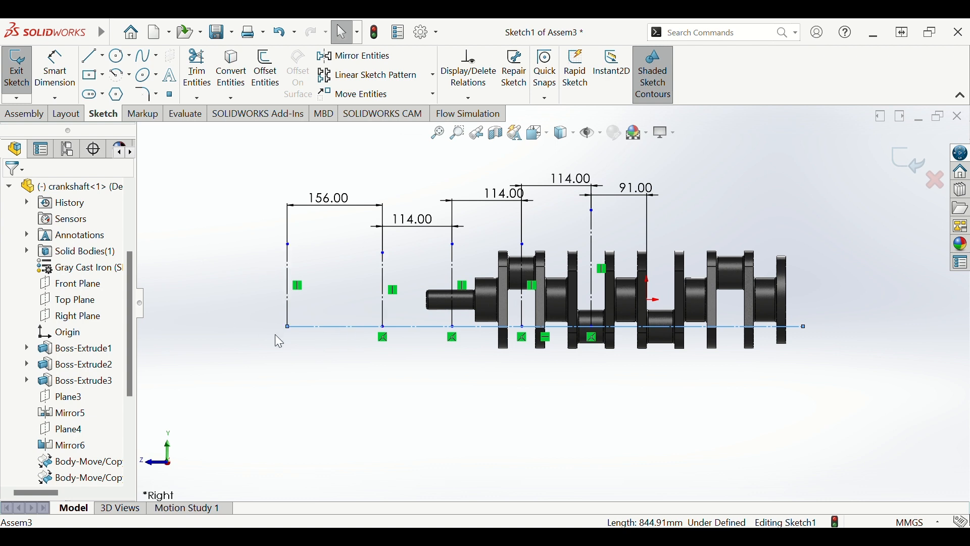
- Dimension the first vertical line's length as 140 mm
{"action": "right_click_drag", "start_coordinate": [278, 333], "coordinate": [280, 290]}
{"action": "left_click", "coordinate": [287, 284]}
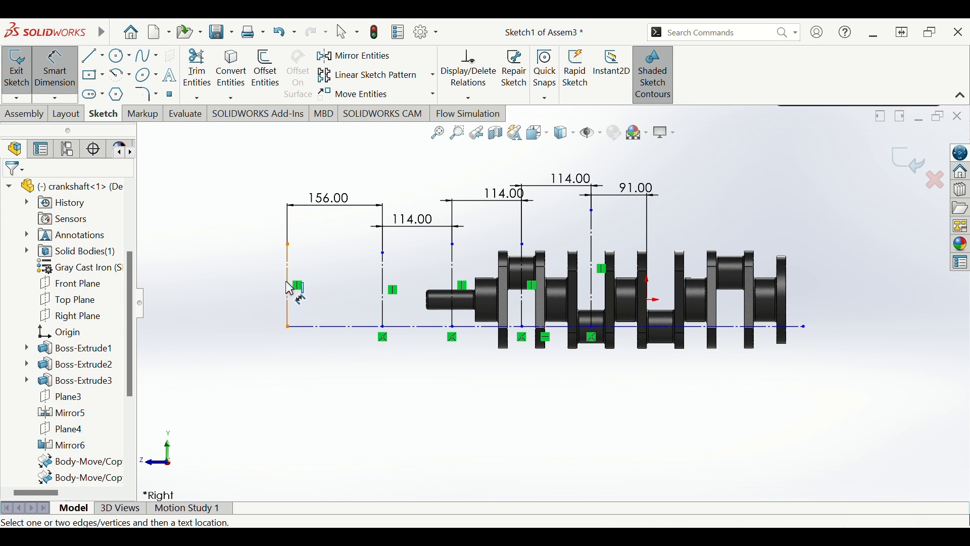
{"action": "left_click", "coordinate": [174, 286]}
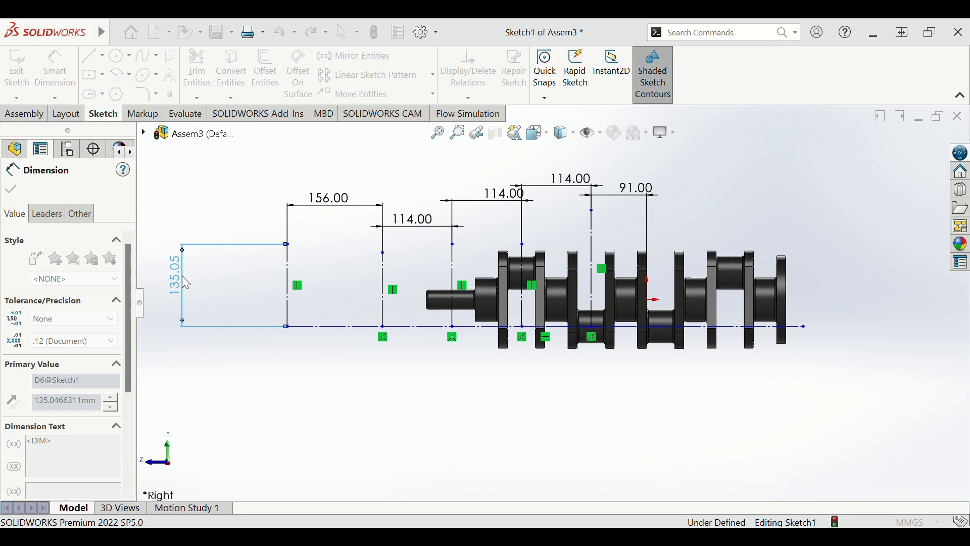
{"action": "left_click", "coordinate": [247, 347]}
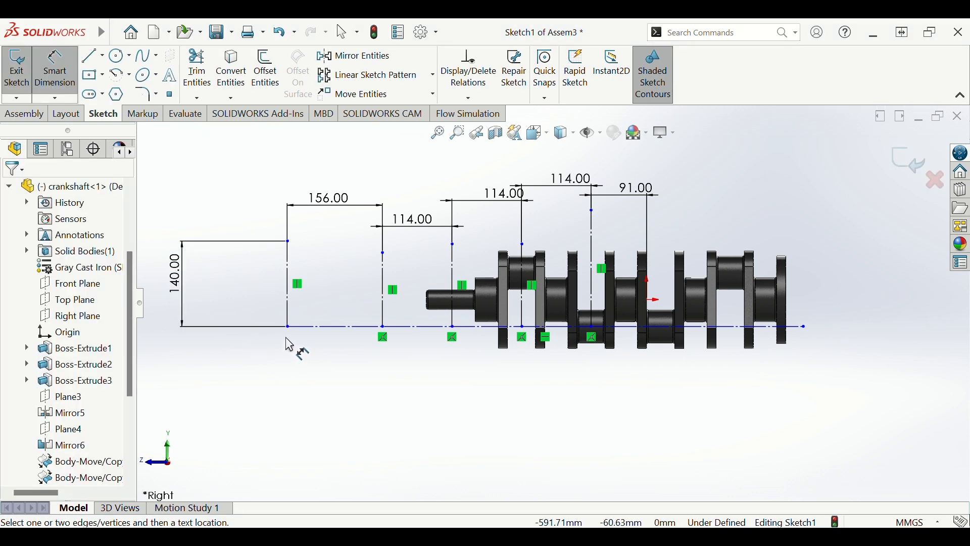
{"action": "key", "text": "Escape"}
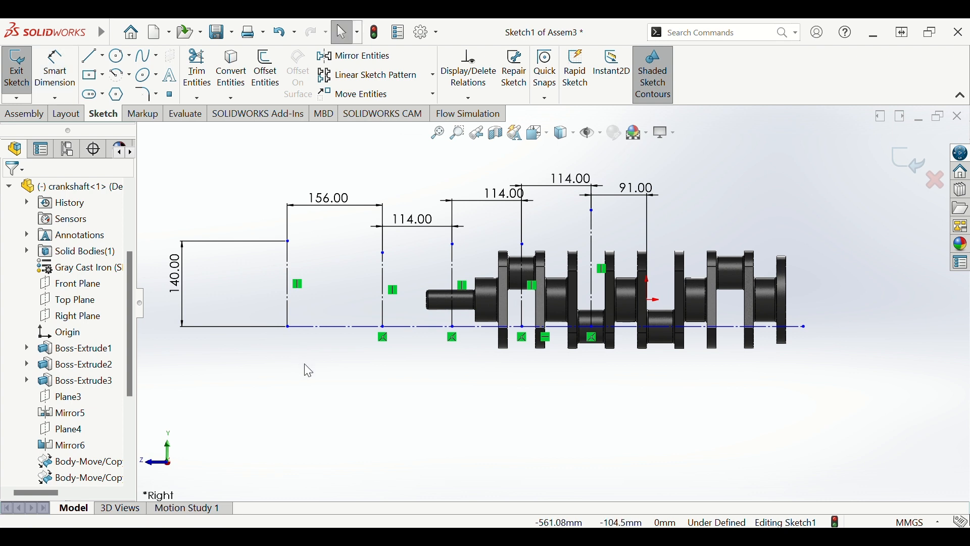
- Apply an Equal relation to all five vertical construction lines
{"action": "left_click", "coordinate": [287, 295]}
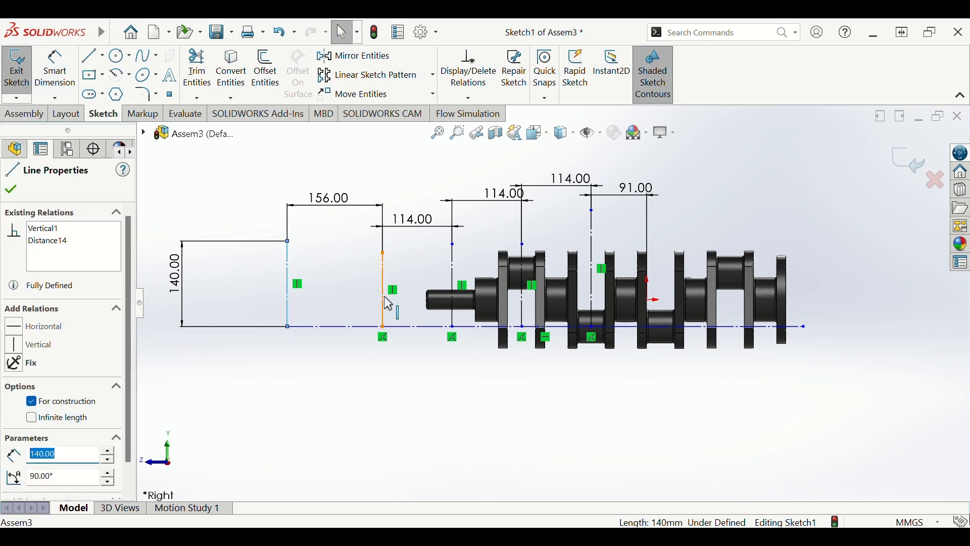
{"action": "left_click", "coordinate": [384, 303], "text": "ctrl"}
{"action": "left_click", "coordinate": [452, 261], "text": "ctrl"}
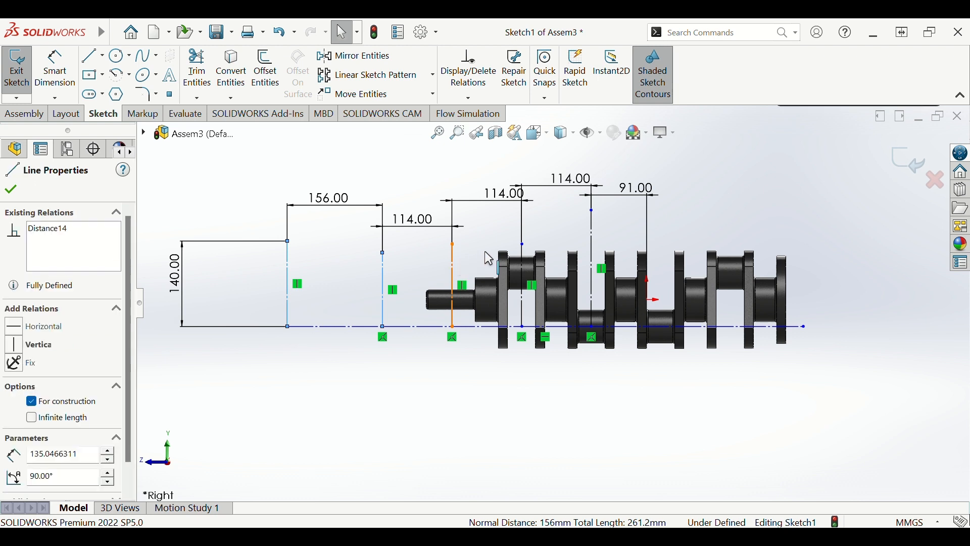
{"action": "left_click", "coordinate": [523, 306], "text": "ctrl"}
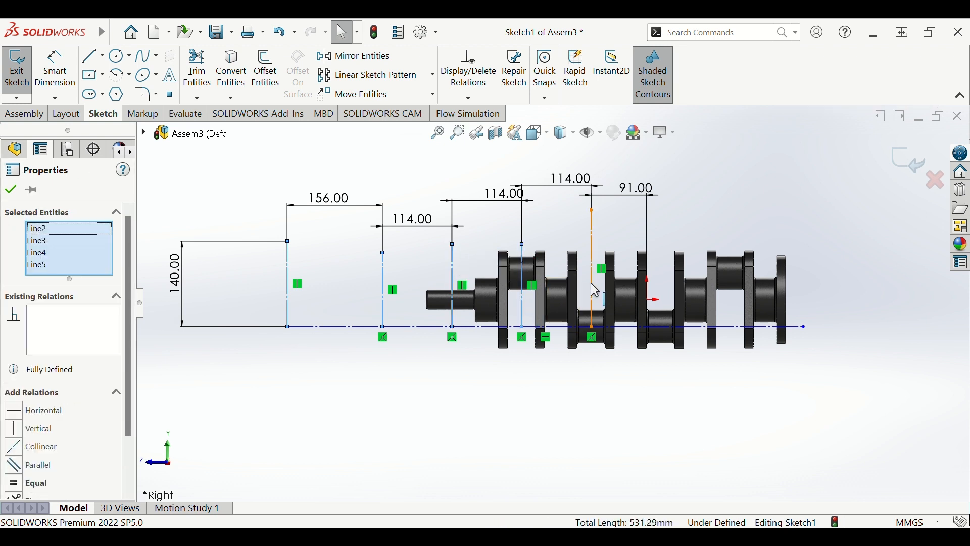
{"action": "left_click", "coordinate": [592, 284]}
{"action": "left_click", "coordinate": [592, 283], "text": "ctrl"}
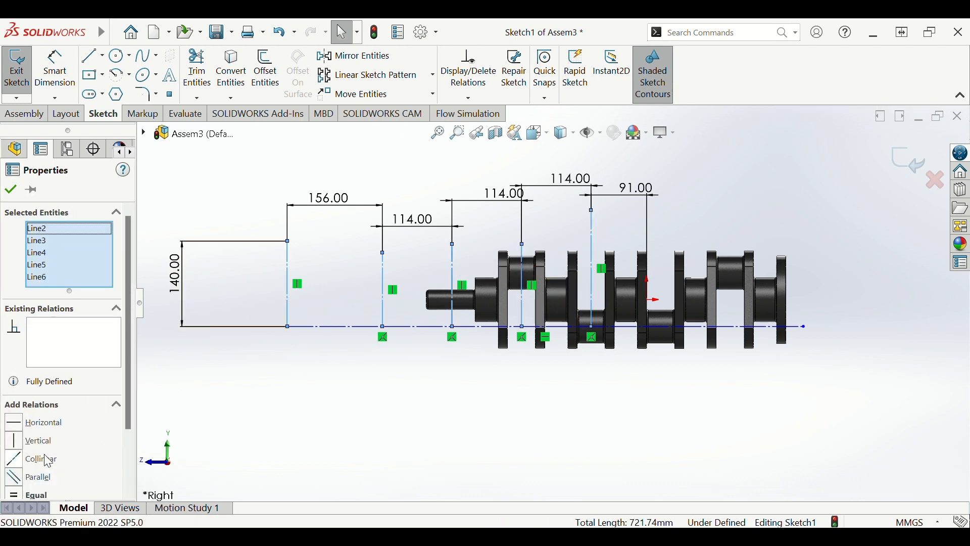
{"action": "left_click", "coordinate": [21, 495]}
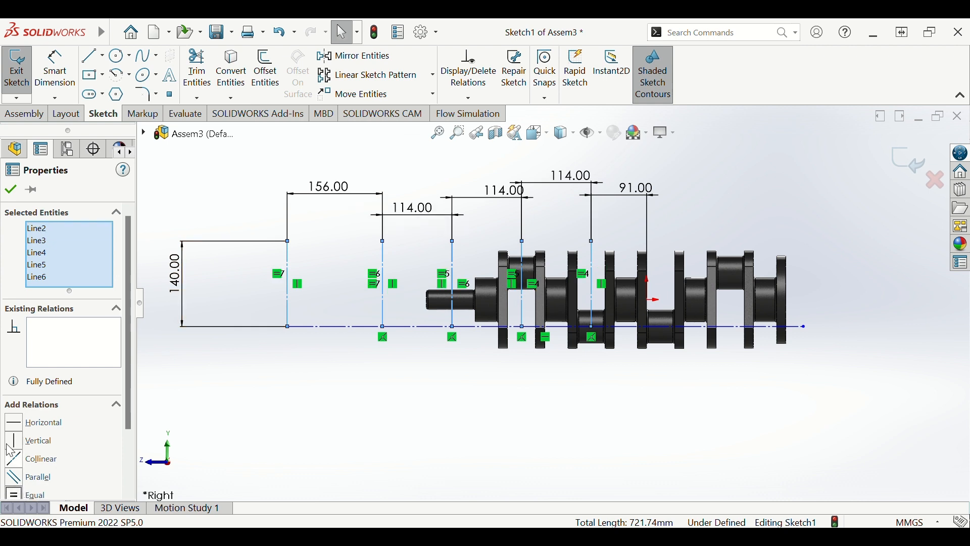
{"action": "left_click", "coordinate": [11, 189]}
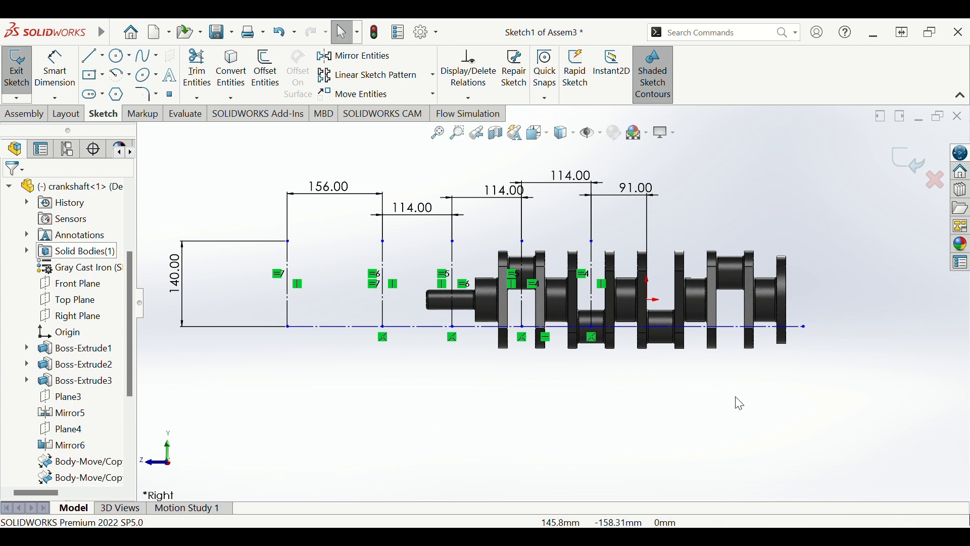
- Move the horizontal base line with its vertical lines down so it lies below the crankshaft
{"action": "scroll", "coordinate": [737, 401], "scroll_direction": "down", "scroll_amount": 3}
{"action": "scroll", "coordinate": [657, 309], "scroll_direction": "up", "scroll_amount": 3}
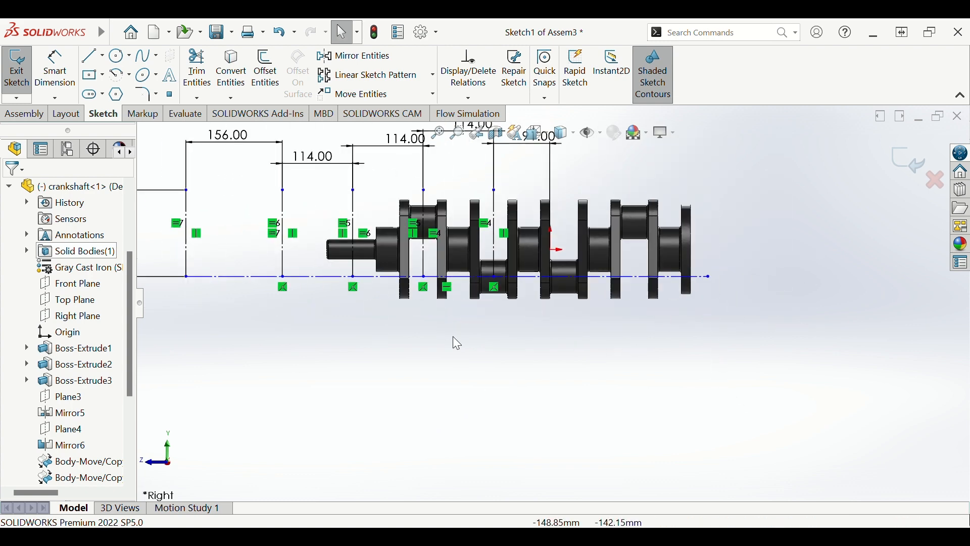
{"action": "left_click", "coordinate": [338, 323]}
{"action": "left_click_drag", "start_coordinate": [336, 323], "coordinate": [331, 424]}
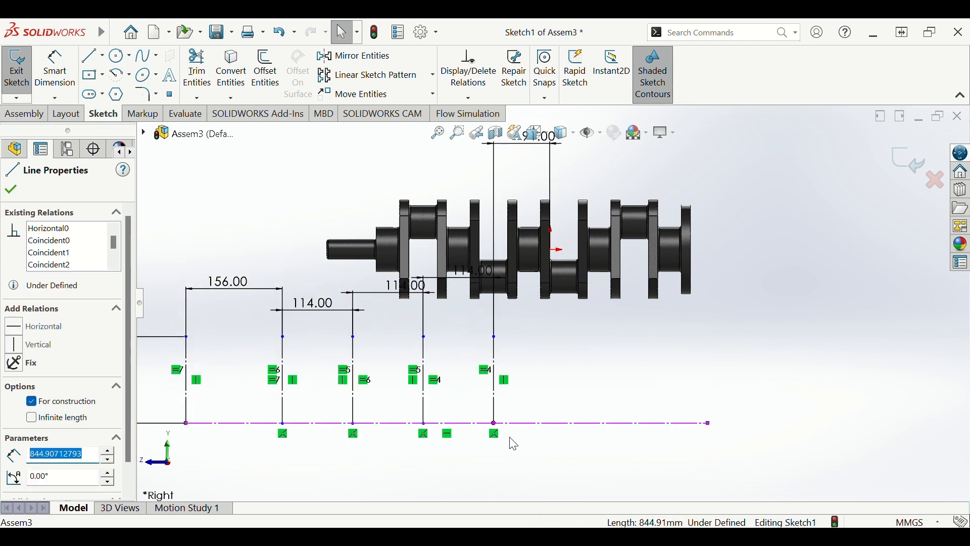
{"action": "scroll", "coordinate": [526, 449], "scroll_direction": "up", "scroll_amount": 2}
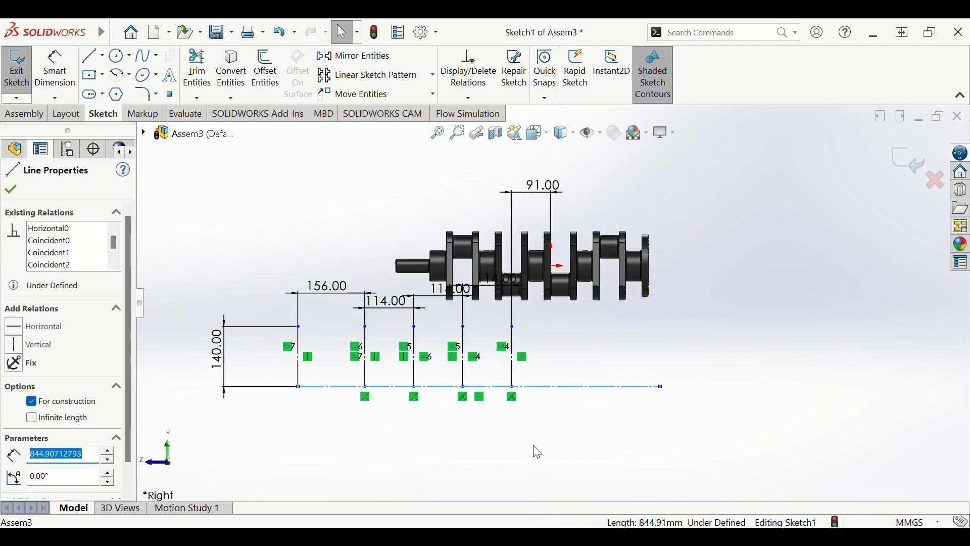
- Make the free end of the horizontal base line coincident with the lower endpoint of the vertical line nearest the crankshaft origin
{"action": "left_click", "coordinate": [663, 393]}
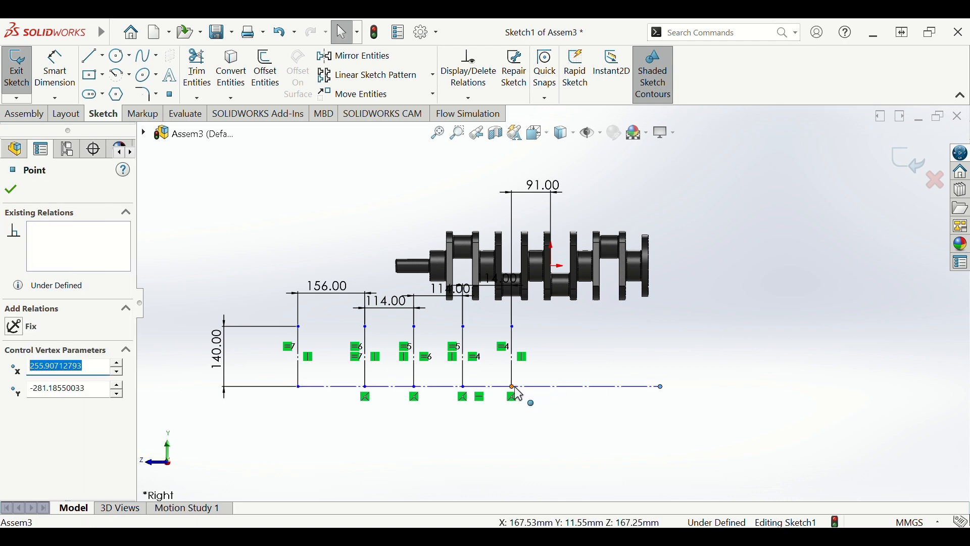
{"action": "left_click", "coordinate": [518, 394], "text": "ctrl"}
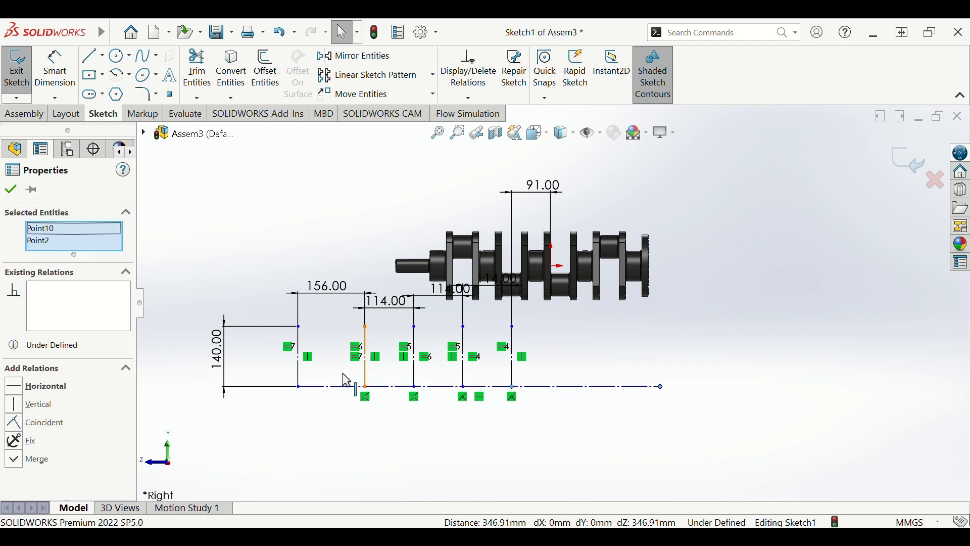
{"action": "left_click", "coordinate": [21, 423]}
{"action": "left_click", "coordinate": [355, 457]}
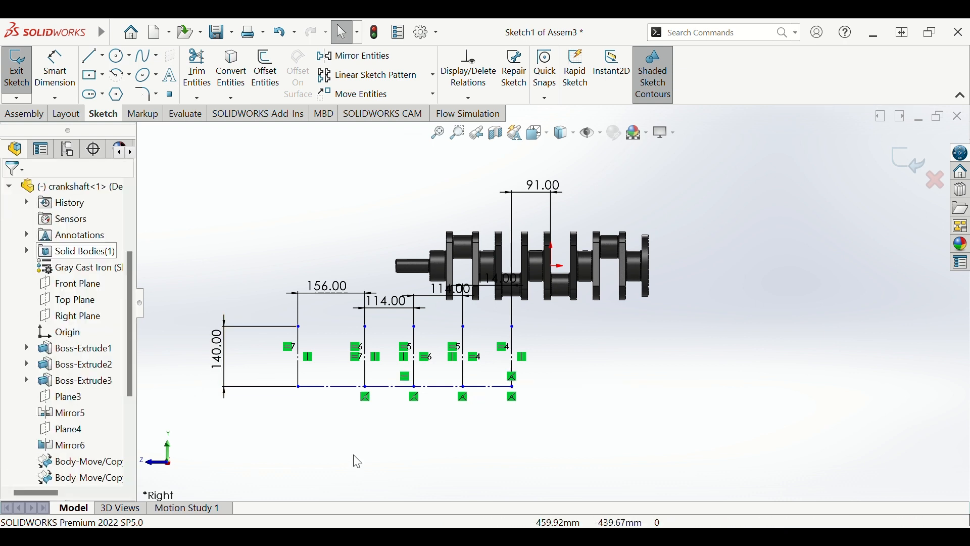
{"action": "scroll", "coordinate": [412, 414], "scroll_direction": "down", "scroll_amount": 2}
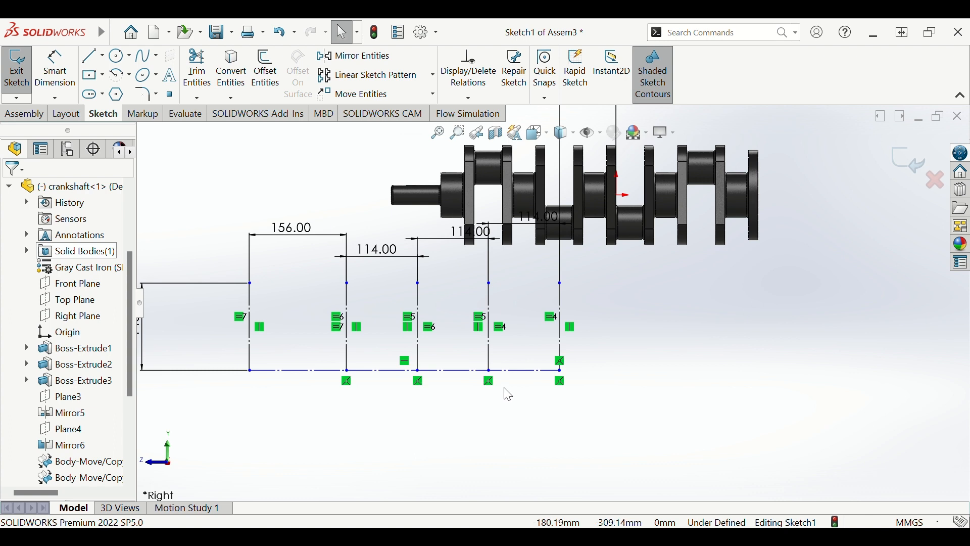
{"action": "left_click", "coordinate": [562, 374]}
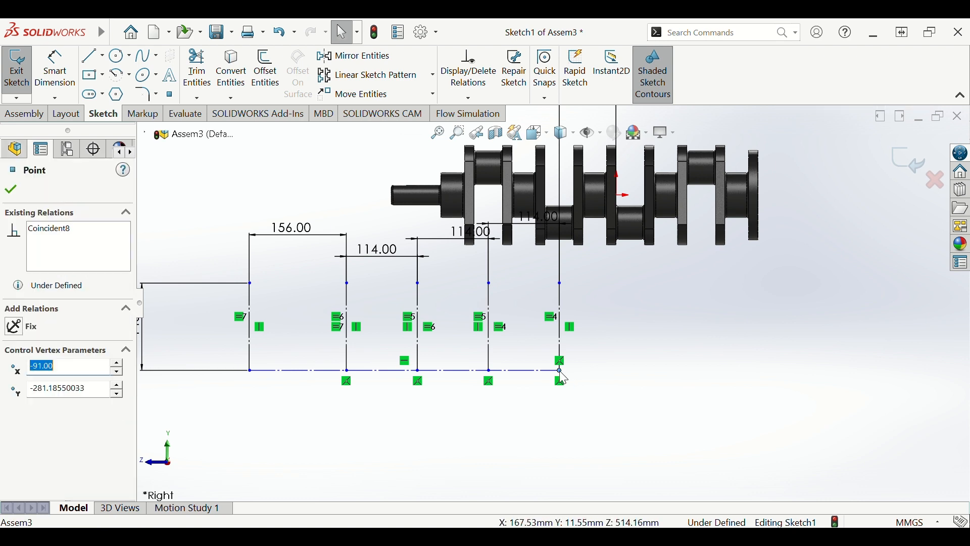
{"action": "left_click", "coordinate": [330, 438]}
{"action": "left_click", "coordinate": [297, 376]}
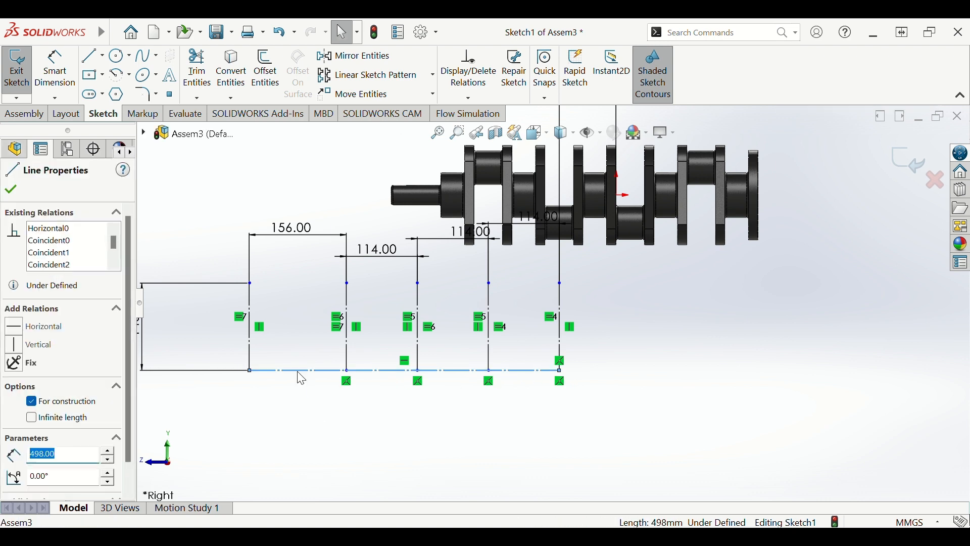
{"action": "left_click", "coordinate": [621, 198], "text": "ctrl"}
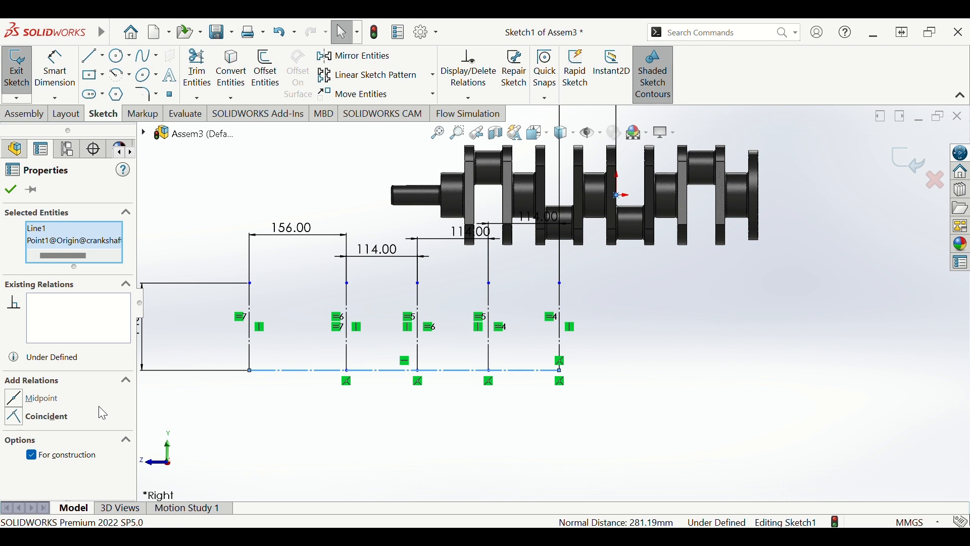
{"action": "left_click", "coordinate": [11, 190]}
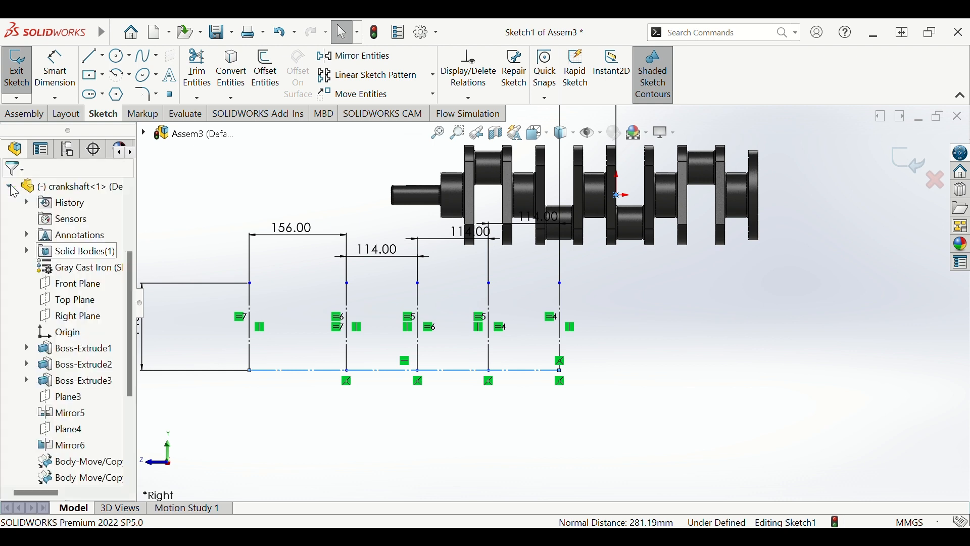
- Add a Coincident relation between the base line's crankshaft-side endpoint and the crankshaft origin
{"action": "left_click", "coordinate": [561, 372]}
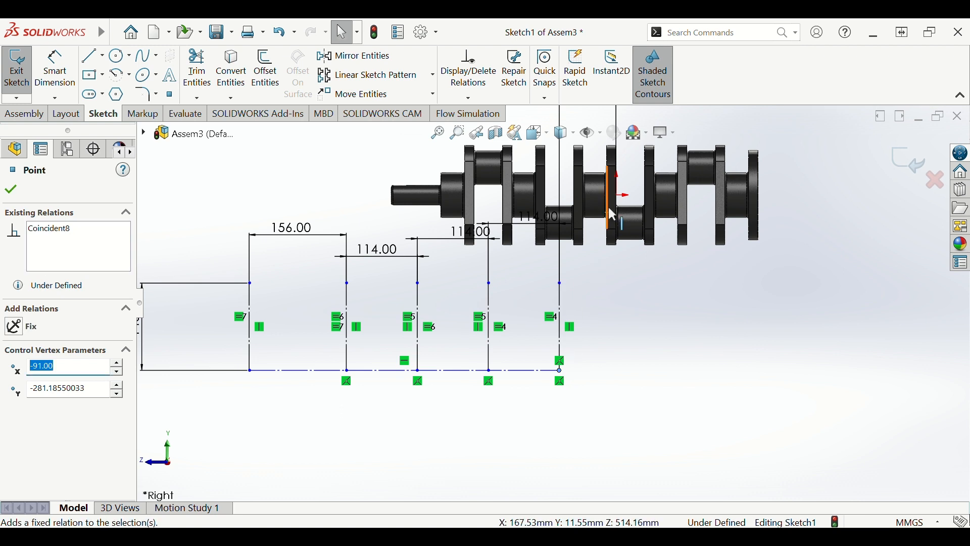
{"action": "left_click", "coordinate": [621, 197], "text": "ctrl"}
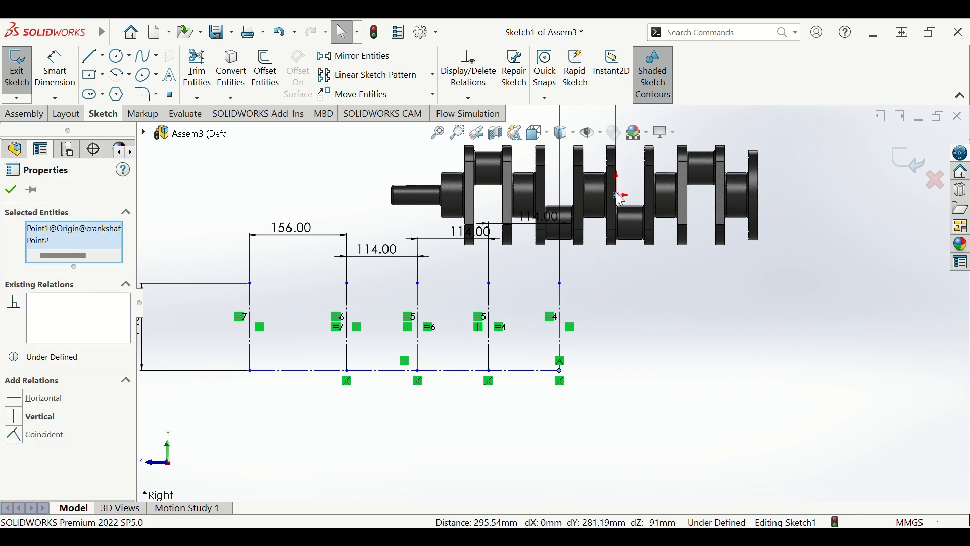
{"action": "left_click", "coordinate": [693, 134]}
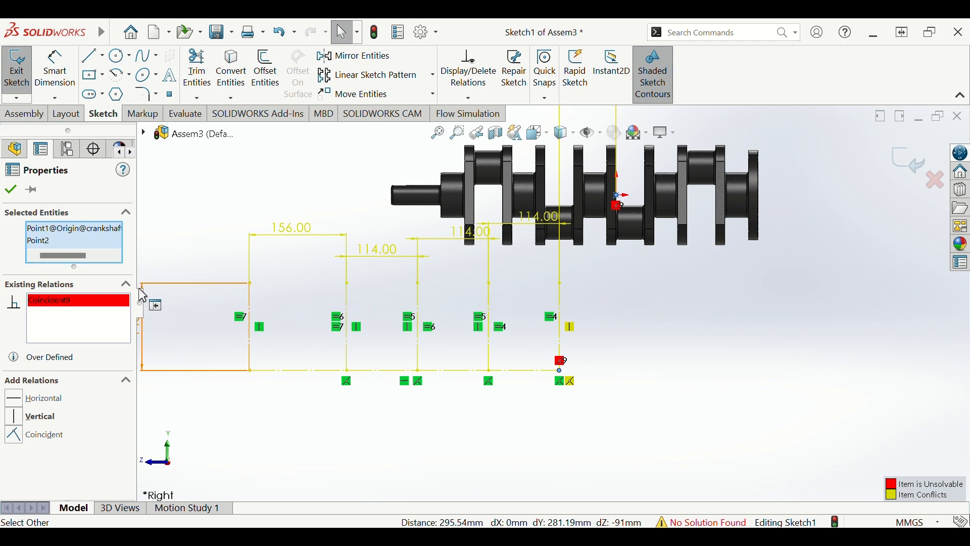
{"action": "left_click", "coordinate": [182, 202]}
- Delete the conflicting coincident relation between the base line's endpoint and the vertical line nearest the crankshaft origin
{"action": "scroll", "coordinate": [535, 359], "scroll_direction": "up", "scroll_amount": 3}
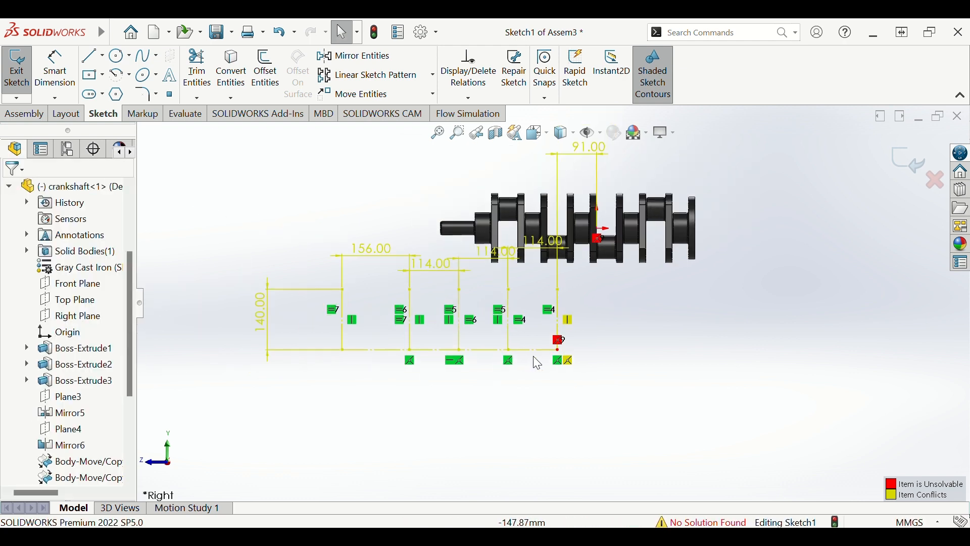
{"action": "scroll", "coordinate": [558, 369], "scroll_direction": "down", "scroll_amount": 2}
{"action": "scroll", "coordinate": [562, 354], "scroll_direction": "down", "scroll_amount": 2}
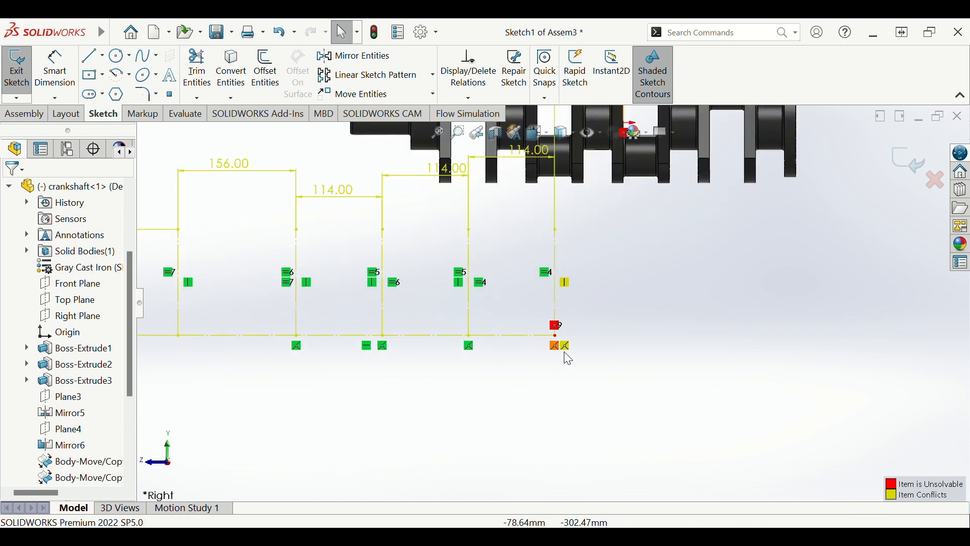
{"action": "key", "text": "Delete"}
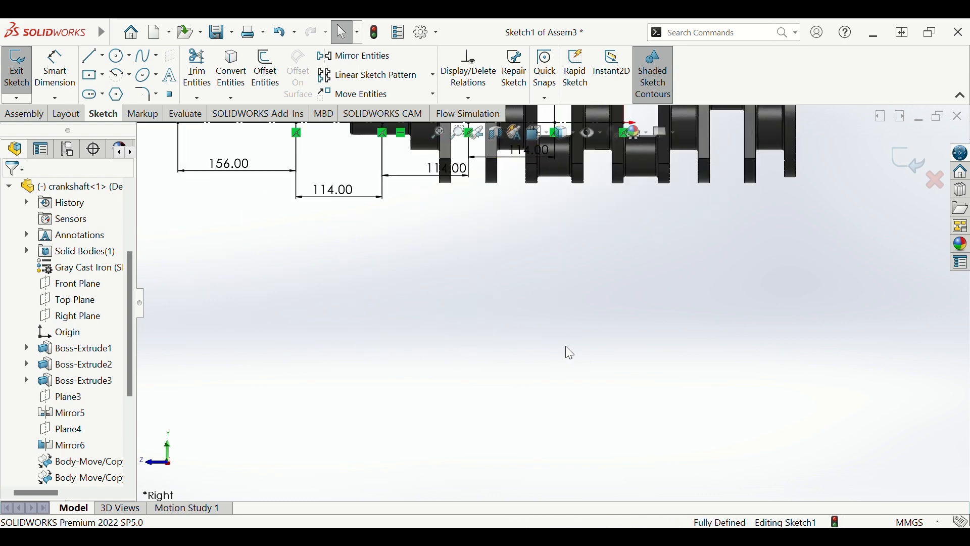
- Examine the base line's placement along the crankshaft axis and the spacing of the vertical lines
{"action": "scroll", "coordinate": [565, 346], "scroll_direction": "up", "scroll_amount": 4}
{"action": "scroll", "coordinate": [483, 316], "scroll_direction": "down", "scroll_amount": 2}
{"action": "scroll", "coordinate": [506, 278], "scroll_direction": "up", "scroll_amount": 2}
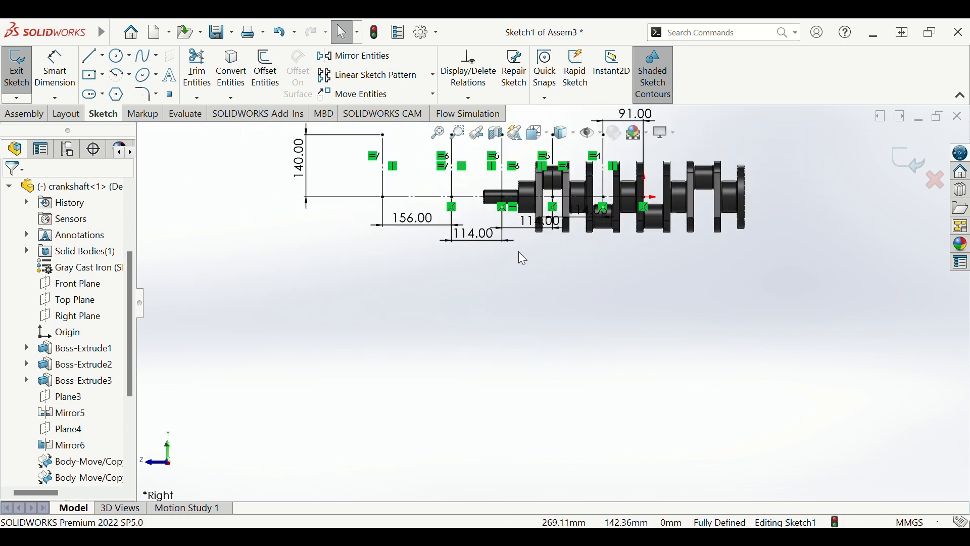
{"action": "scroll", "coordinate": [531, 248], "scroll_direction": "down", "scroll_amount": 2}
{"action": "scroll", "coordinate": [527, 298], "scroll_direction": "up", "scroll_amount": 1}
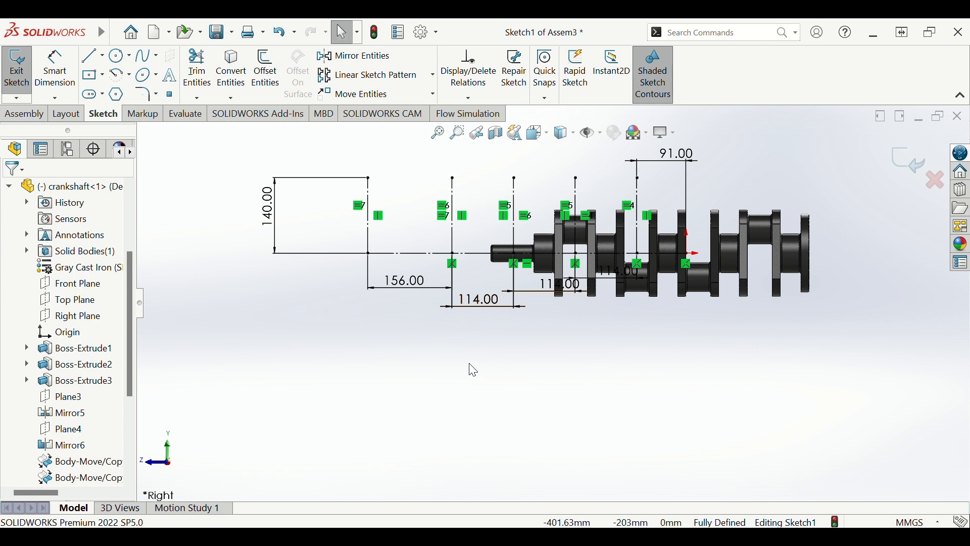
{"action": "left_click", "coordinate": [395, 263]}
{"action": "left_click", "coordinate": [331, 353]}
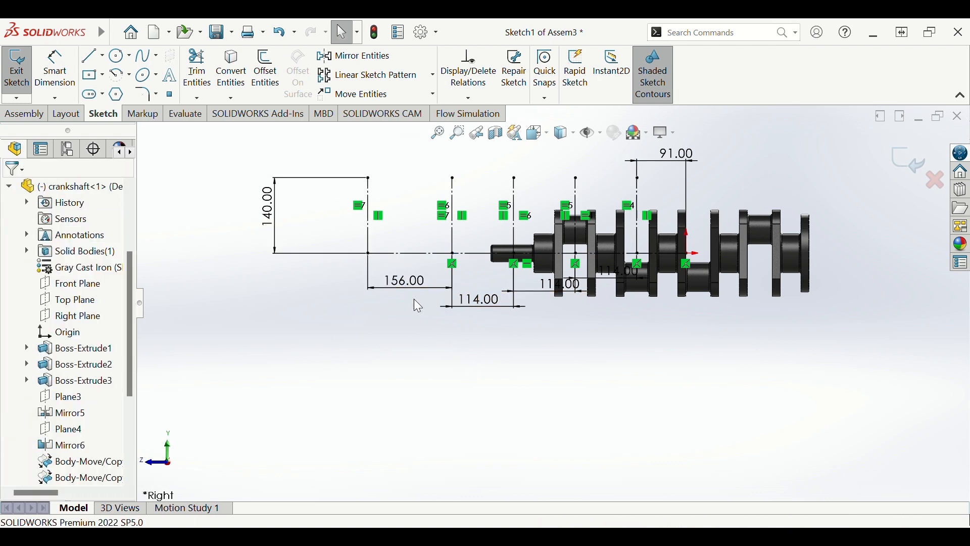
{"action": "left_click", "coordinate": [417, 253]}
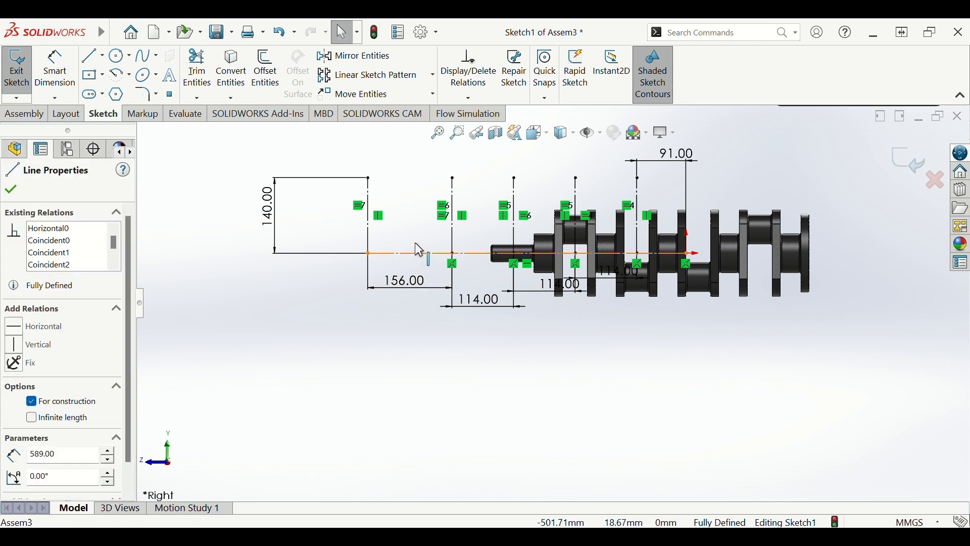
{"action": "left_click", "coordinate": [359, 365]}
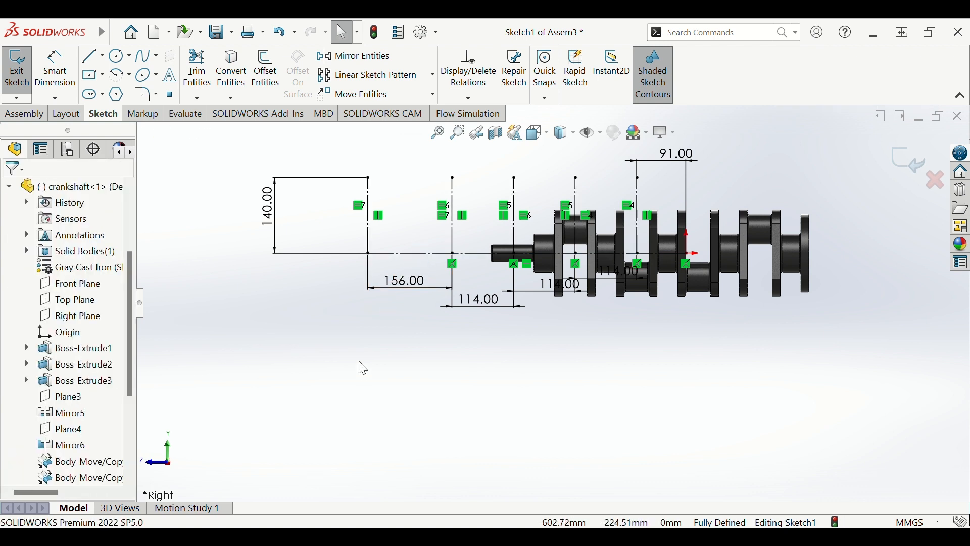
{"action": "scroll", "coordinate": [668, 259], "scroll_direction": "down", "scroll_amount": 2}
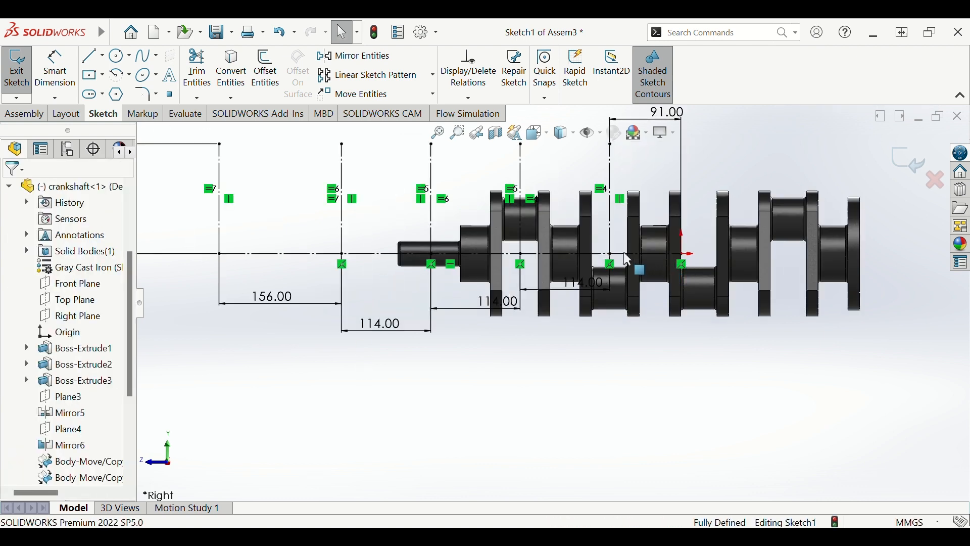
{"action": "scroll", "coordinate": [690, 260], "scroll_direction": "down", "scroll_amount": 1}
{"action": "scroll", "coordinate": [691, 260], "scroll_direction": "up", "scroll_amount": 4}
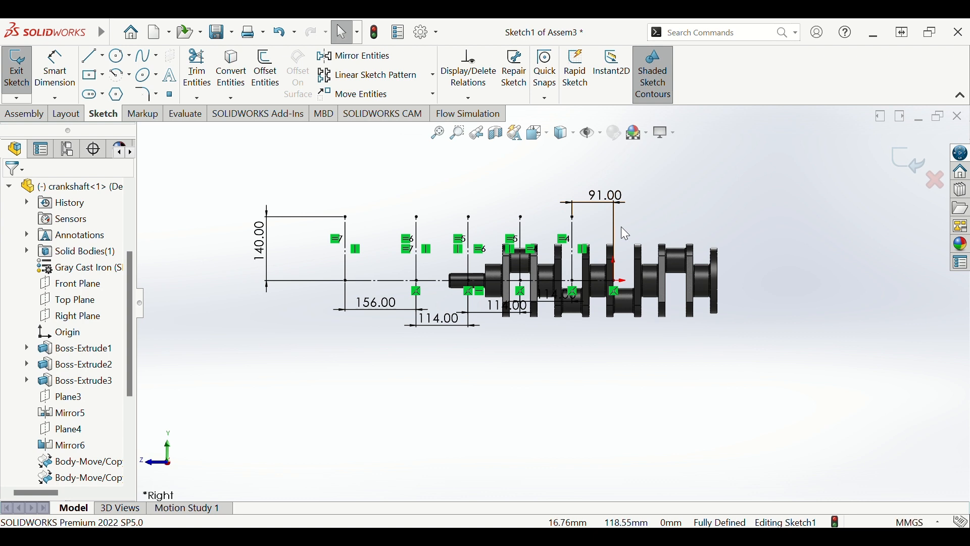
- Exit the sketch and add a Concentric mate between the horizontal base line and the cylindrical face of the crankshaft's narrow end
{"action": "left_click", "coordinate": [905, 164]}
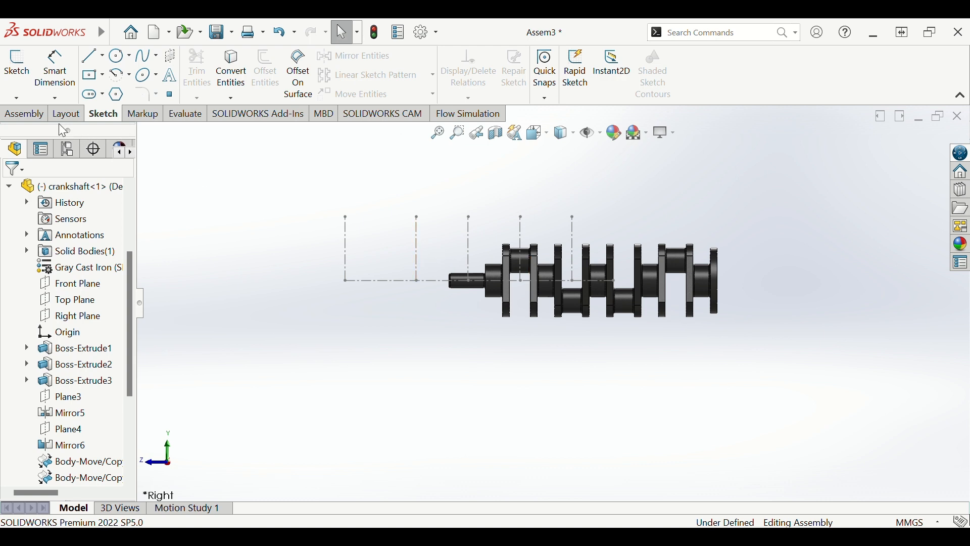
{"action": "left_click", "coordinate": [24, 114]}
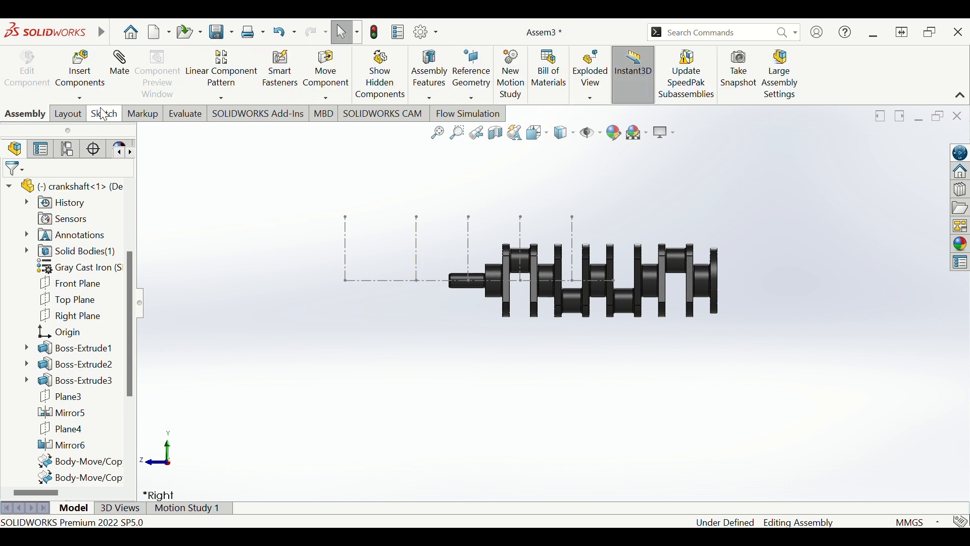
{"action": "left_click", "coordinate": [120, 65]}
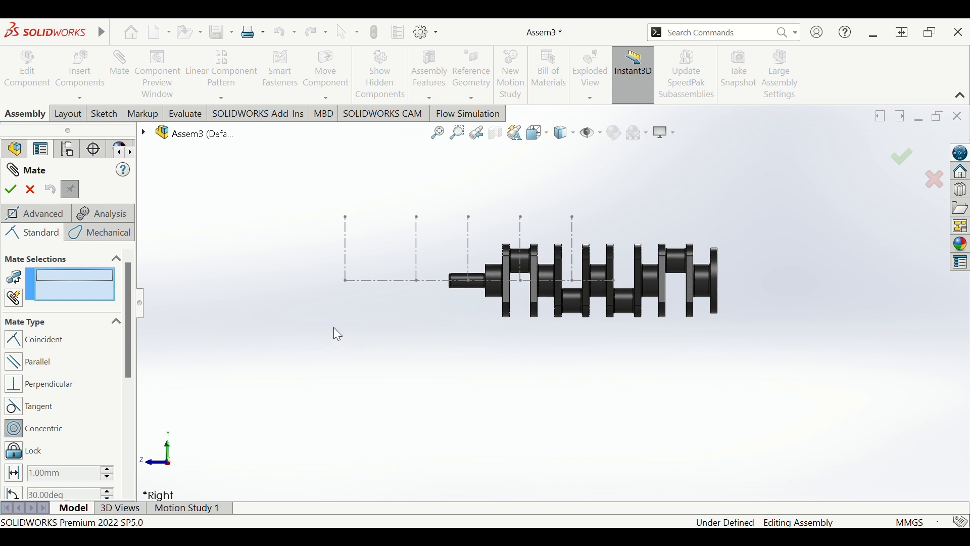
{"action": "scroll", "coordinate": [334, 328], "scroll_direction": "down", "scroll_amount": 2}
{"action": "left_click", "coordinate": [429, 255]}
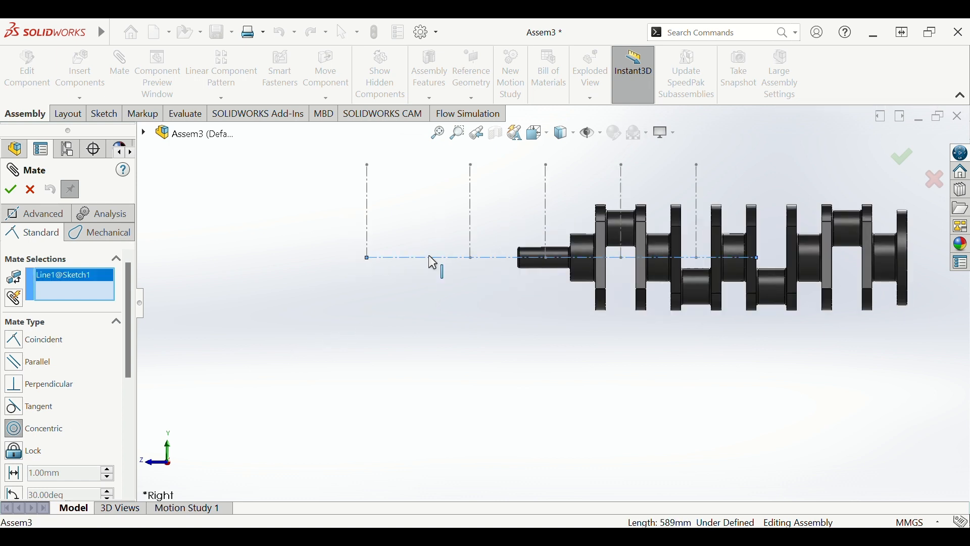
{"action": "scroll", "coordinate": [554, 284], "scroll_direction": "down", "scroll_amount": 3}
{"action": "scroll", "coordinate": [560, 290], "scroll_direction": "down", "scroll_amount": 2}
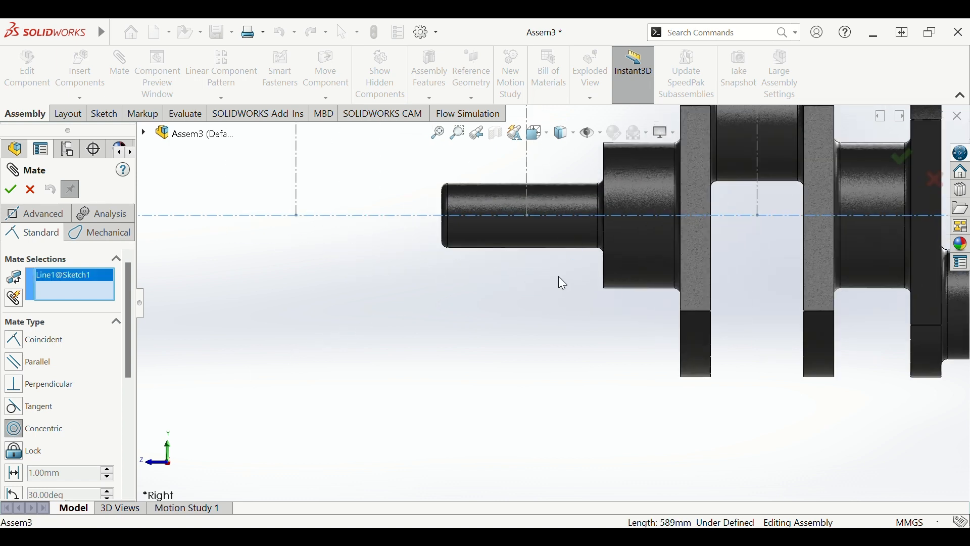
{"action": "left_click", "coordinate": [564, 200]}
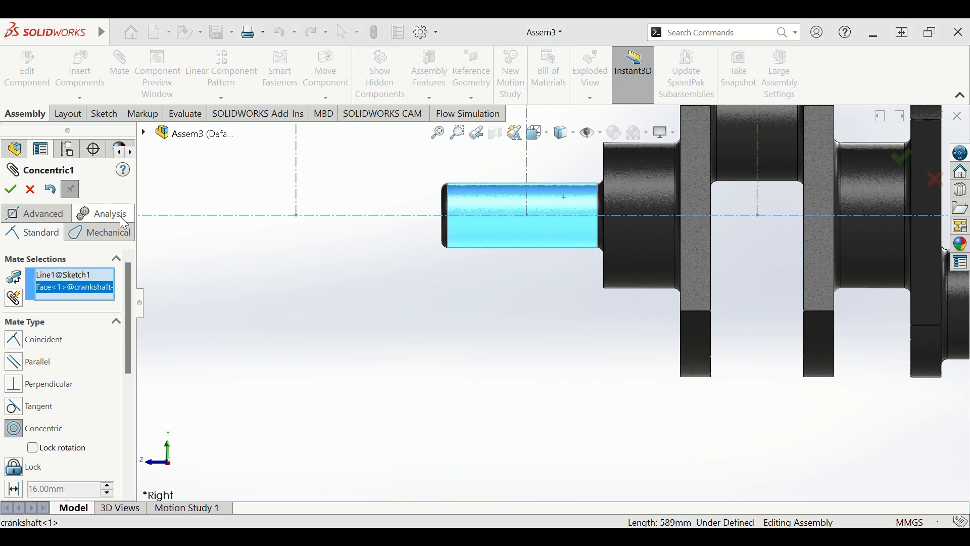
{"action": "left_click", "coordinate": [11, 190]}
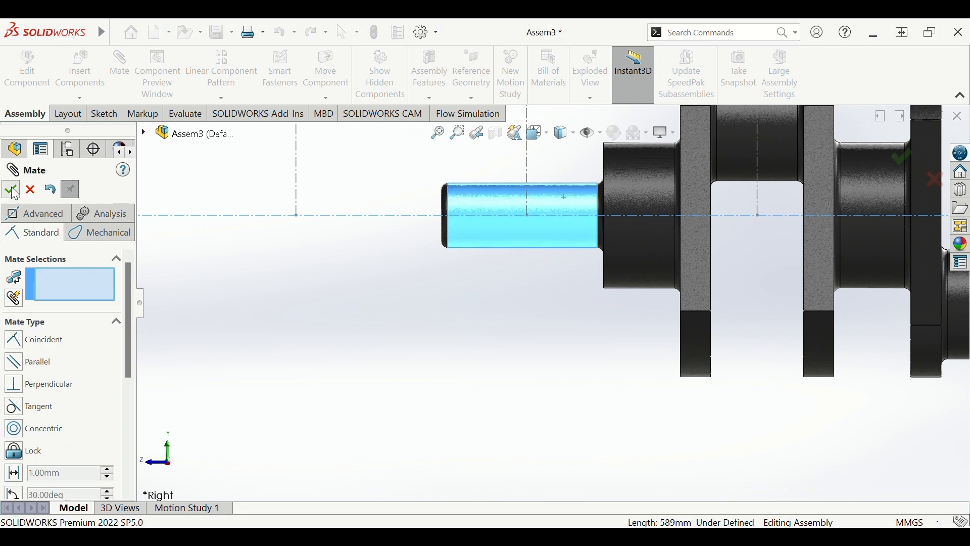
- Try to add a Coincident mate between the end face of the crankshaft's narrow end and the vertical line farthest from the crankshaft origin
{"action": "scroll", "coordinate": [417, 254], "scroll_direction": "up", "scroll_amount": 2}
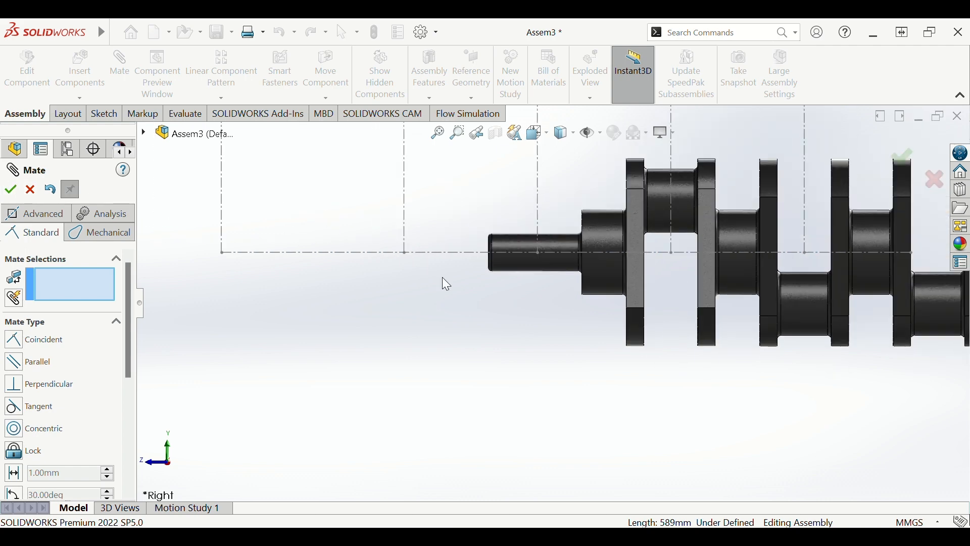
{"action": "scroll", "coordinate": [445, 283], "scroll_direction": "up", "scroll_amount": 2}
{"action": "middle_click_drag", "start_coordinate": [453, 300], "coordinate": [507, 303]}
{"action": "scroll", "coordinate": [574, 296], "scroll_direction": "down", "scroll_amount": 5}
{"action": "middle_click_drag", "start_coordinate": [574, 297], "coordinate": [617, 238]}
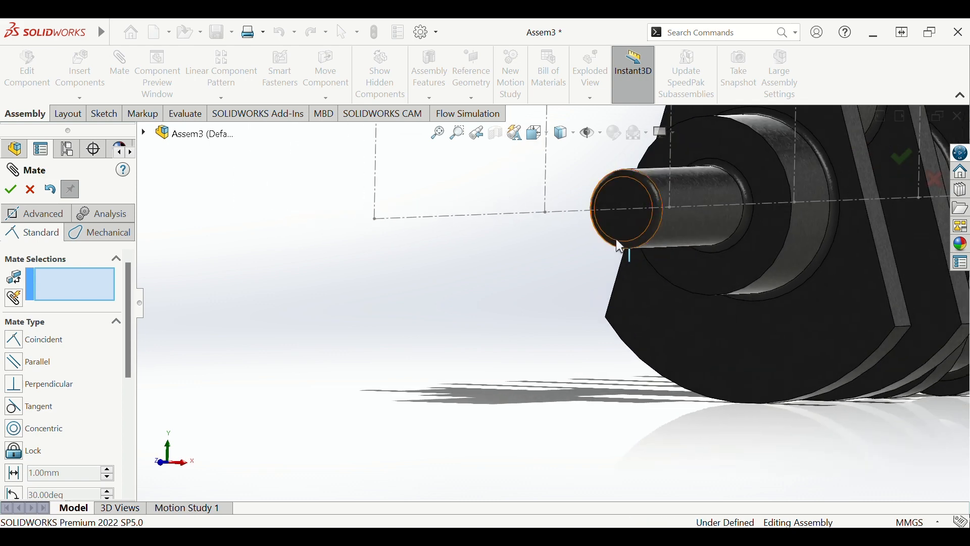
{"action": "left_click", "coordinate": [621, 198]}
{"action": "scroll", "coordinate": [602, 261], "scroll_direction": "up", "scroll_amount": 4}
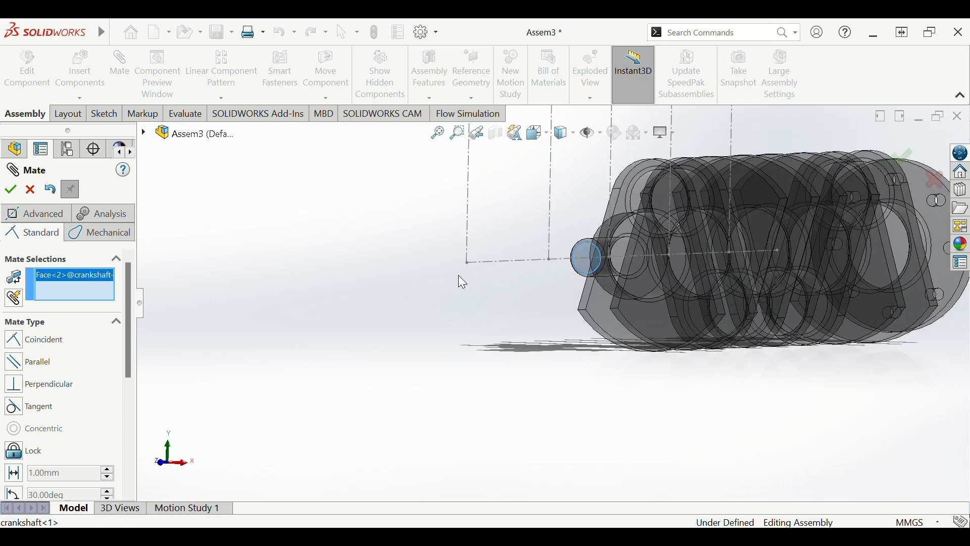
{"action": "left_click", "coordinate": [466, 223]}
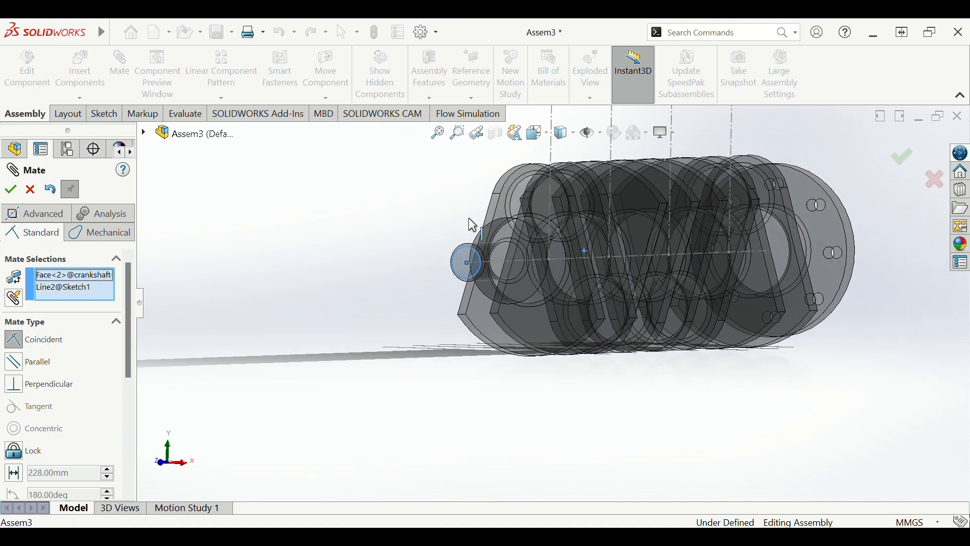
{"action": "scroll", "coordinate": [483, 348], "scroll_direction": "up", "scroll_amount": 1}
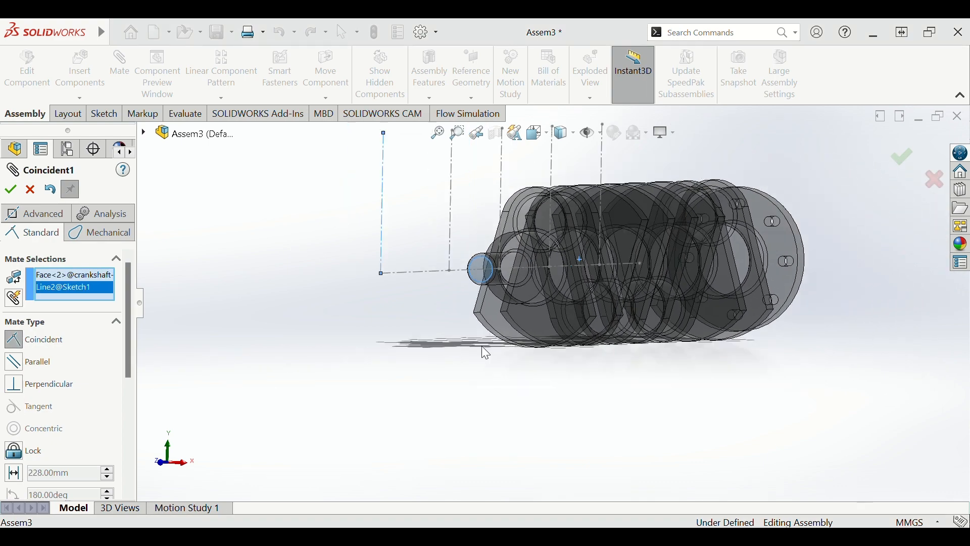
{"action": "scroll", "coordinate": [481, 345], "scroll_direction": "down", "scroll_amount": 3}
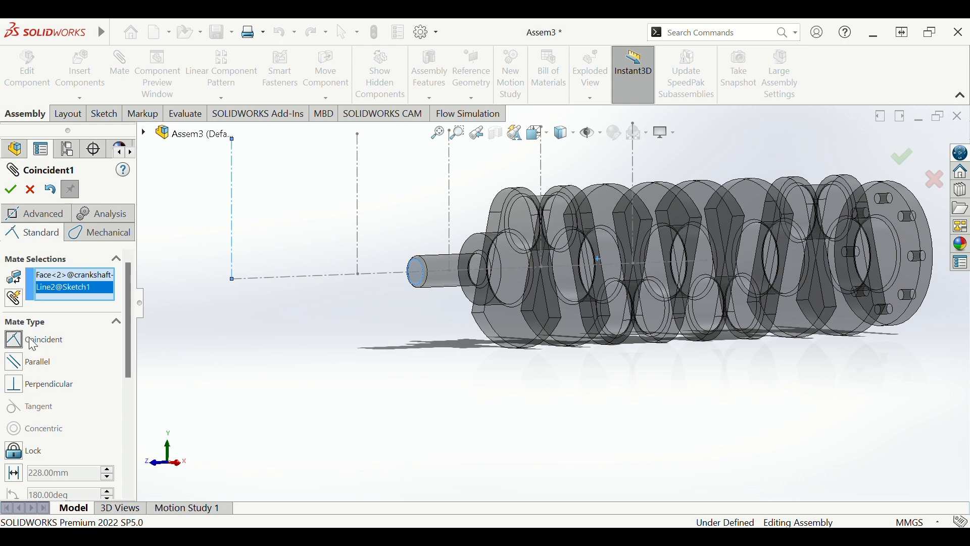
{"action": "left_click", "coordinate": [11, 191]}
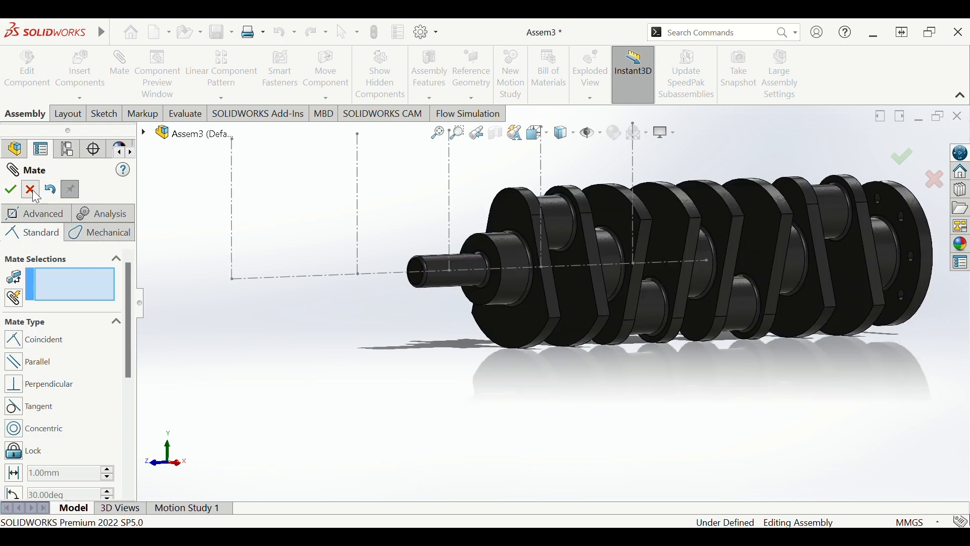
- Close the Mate command and slide the crankshaft along its axis until its narrow end meets the farthest vertical sketch line
{"action": "left_click", "coordinate": [15, 190]}
{"action": "scroll", "coordinate": [443, 373], "scroll_direction": "up", "scroll_amount": 2}
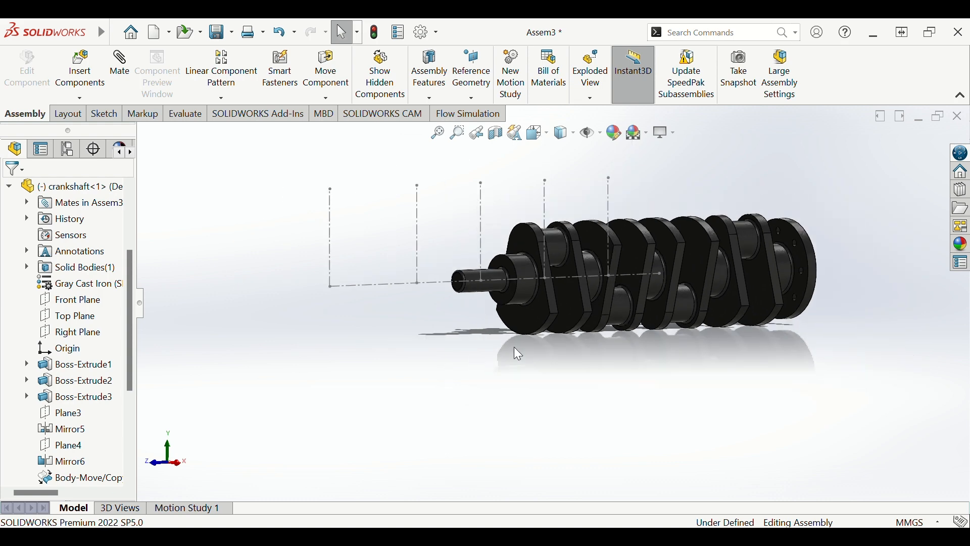
{"action": "scroll", "coordinate": [511, 352], "scroll_direction": "down", "scroll_amount": 1}
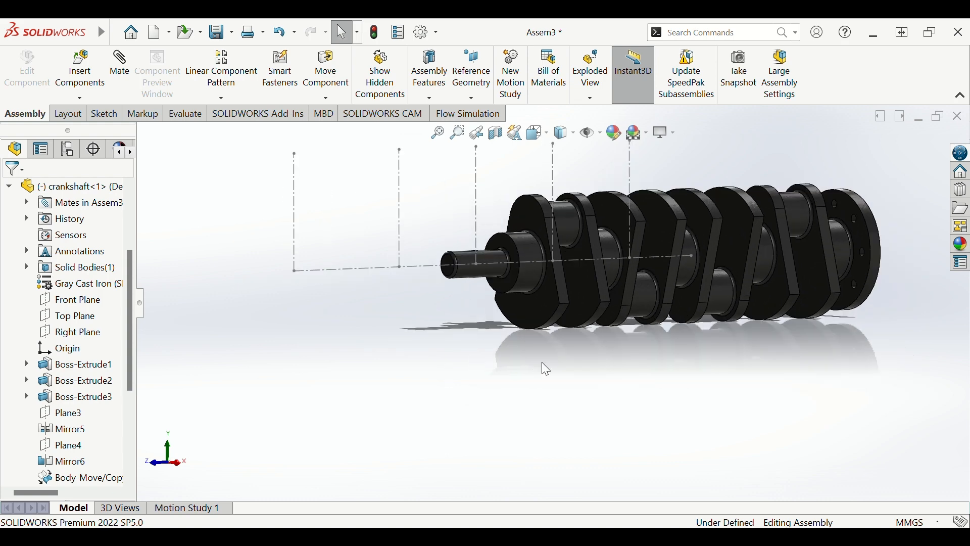
{"action": "scroll", "coordinate": [552, 339], "scroll_direction": "down", "scroll_amount": 1}
{"action": "left_click_drag", "start_coordinate": [550, 302], "coordinate": [535, 302]}
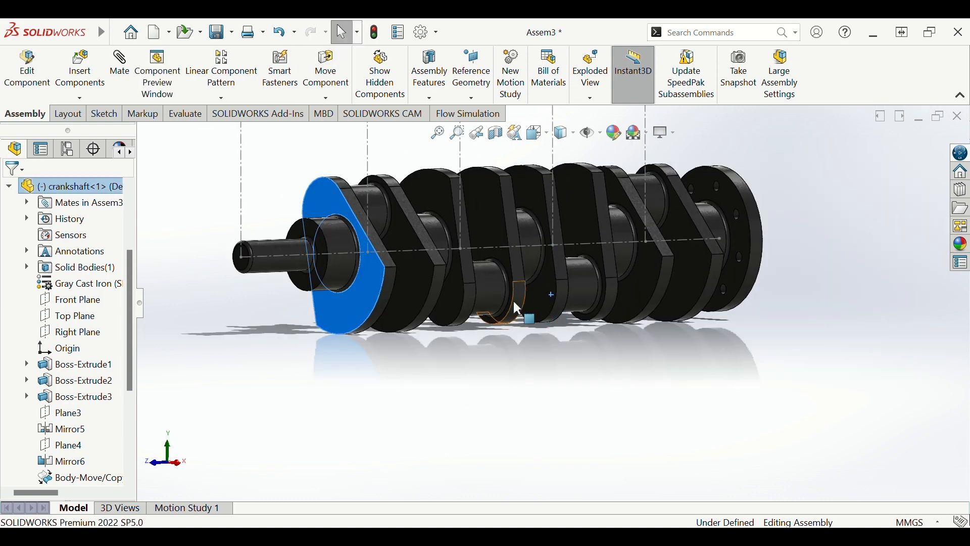
{"action": "left_click_drag", "start_coordinate": [373, 291], "coordinate": [521, 286]}
- Examine how the vertical sketch lines line up with the crankshaft's narrow end and the crankpins between the webs
{"action": "scroll", "coordinate": [515, 289], "scroll_direction": "up", "scroll_amount": 2}
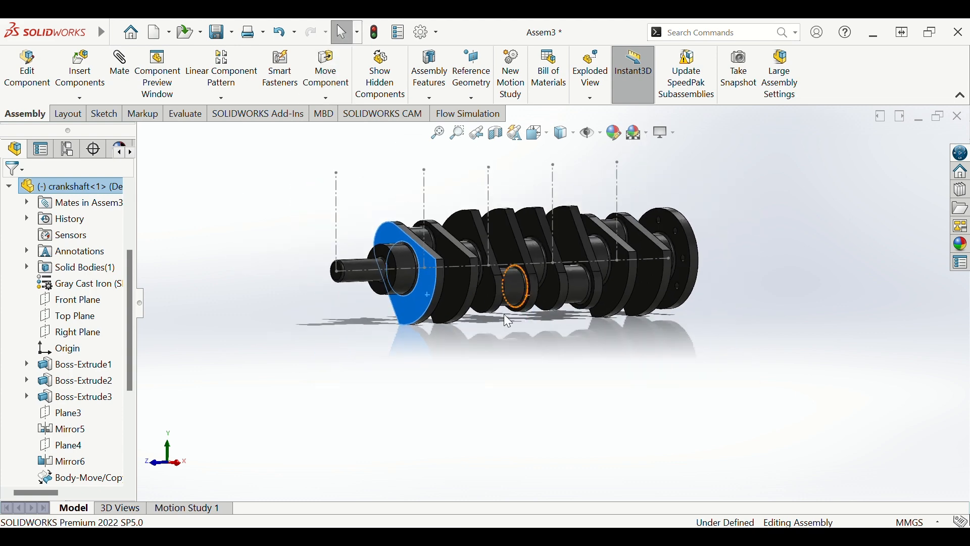
{"action": "scroll", "coordinate": [475, 329], "scroll_direction": "down", "scroll_amount": 2}
{"action": "scroll", "coordinate": [435, 303], "scroll_direction": "up", "scroll_amount": 2}
{"action": "scroll", "coordinate": [478, 241], "scroll_direction": "down", "scroll_amount": 5}
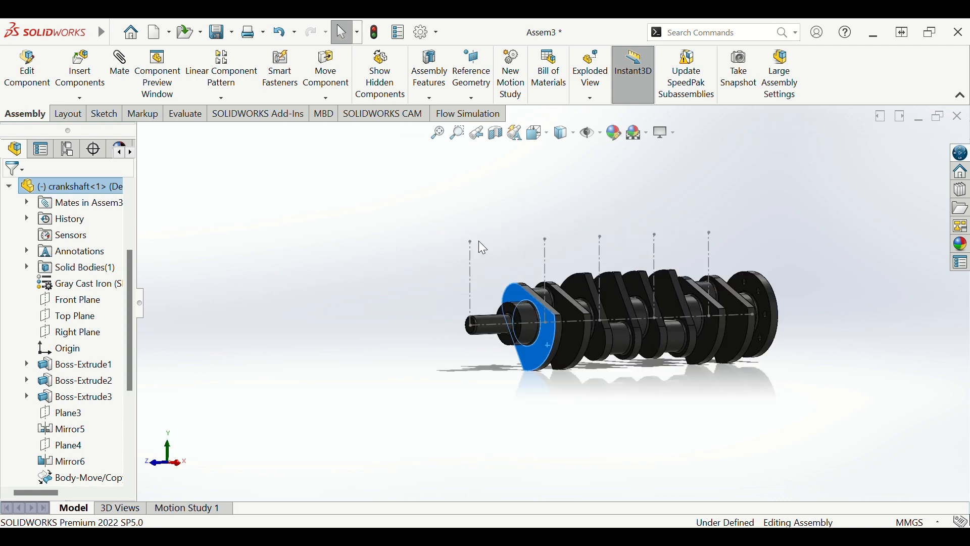
{"action": "scroll", "coordinate": [536, 263], "scroll_direction": "down", "scroll_amount": 2}
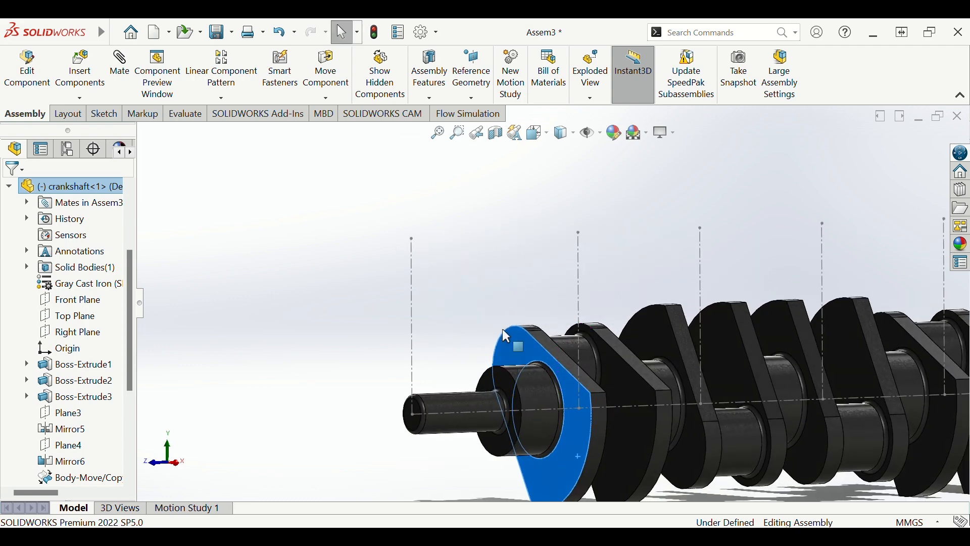
{"action": "left_click", "coordinate": [496, 280]}
{"action": "scroll", "coordinate": [553, 381], "scroll_direction": "up", "scroll_amount": 1}
{"action": "scroll", "coordinate": [553, 383], "scroll_direction": "up", "scroll_amount": 1}
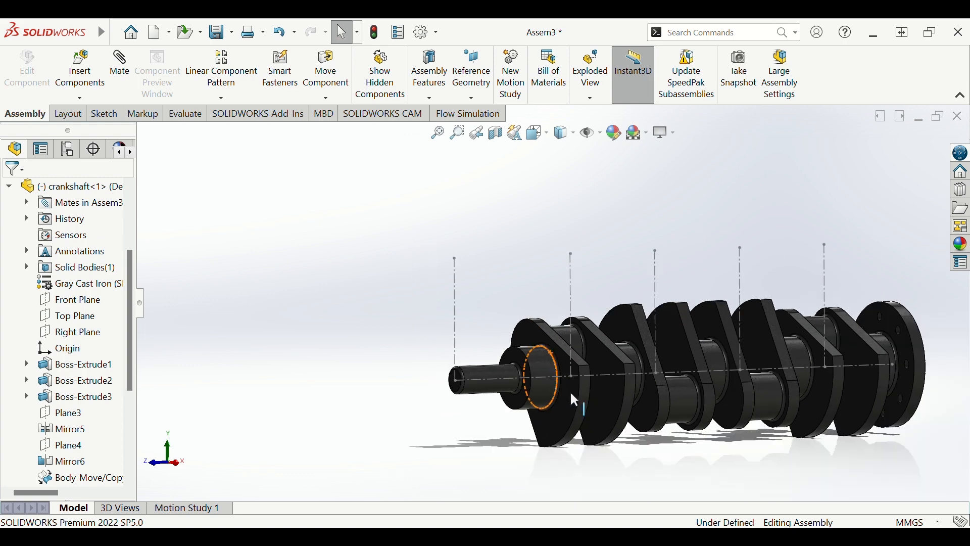
{"action": "scroll", "coordinate": [580, 379], "scroll_direction": "down", "scroll_amount": 1}
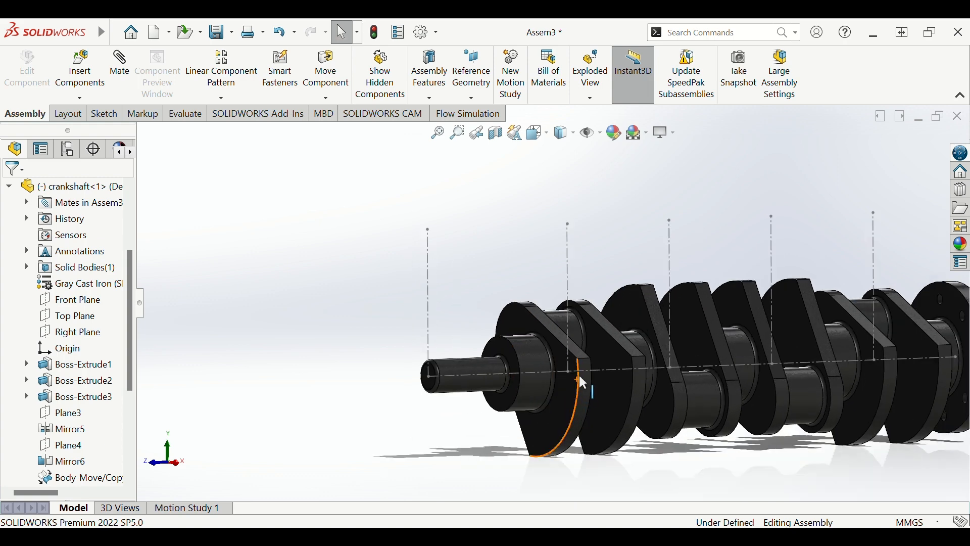
{"action": "left_click", "coordinate": [613, 377]}
{"action": "middle_click_drag", "start_coordinate": [664, 426], "coordinate": [644, 449]}
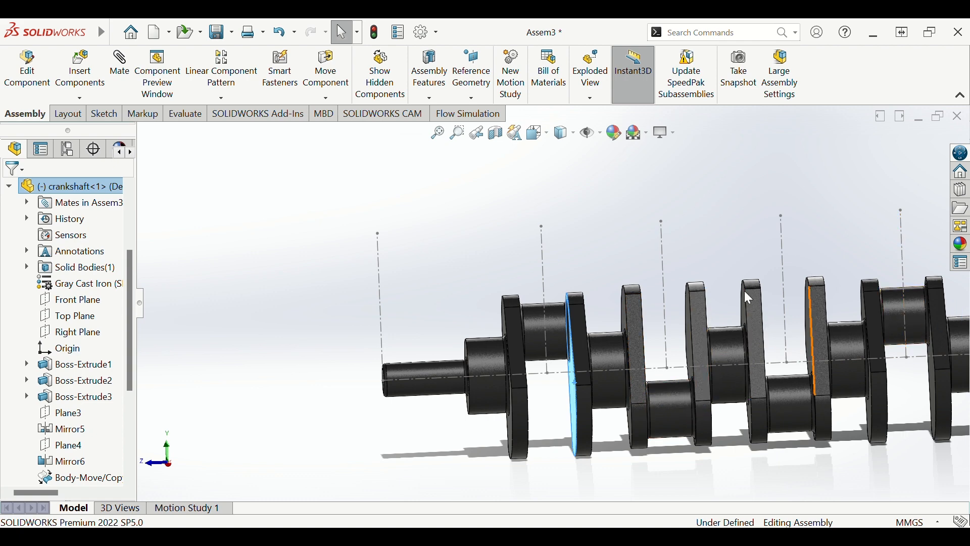
{"action": "scroll", "coordinate": [580, 302], "scroll_direction": "up", "scroll_amount": 4}
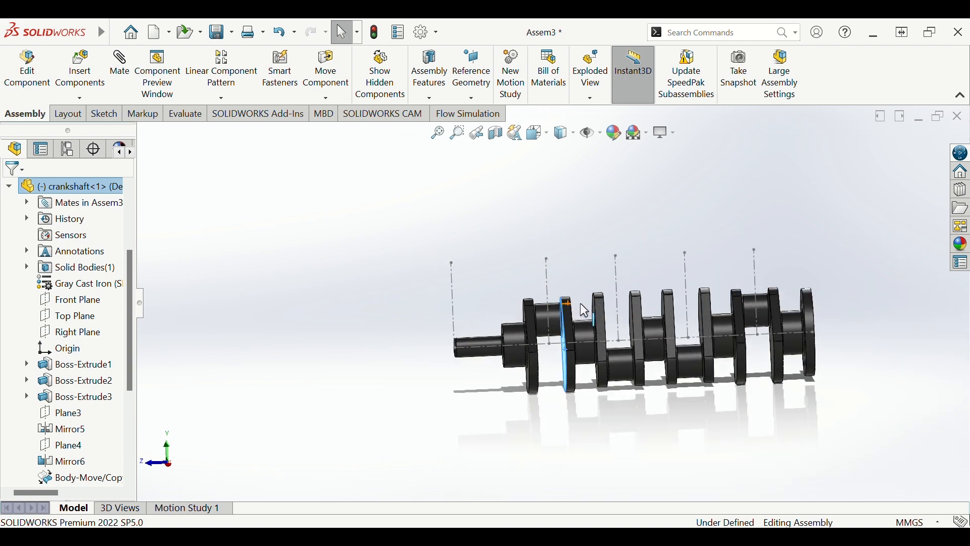
{"action": "scroll", "coordinate": [589, 247], "scroll_direction": "down", "scroll_amount": 3}
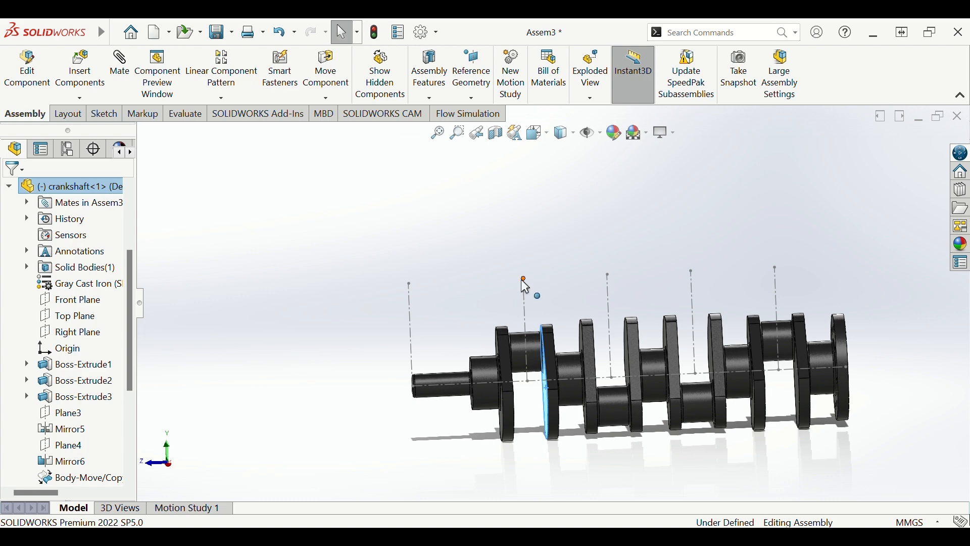
{"action": "scroll", "coordinate": [521, 281], "scroll_direction": "up", "scroll_amount": 1}
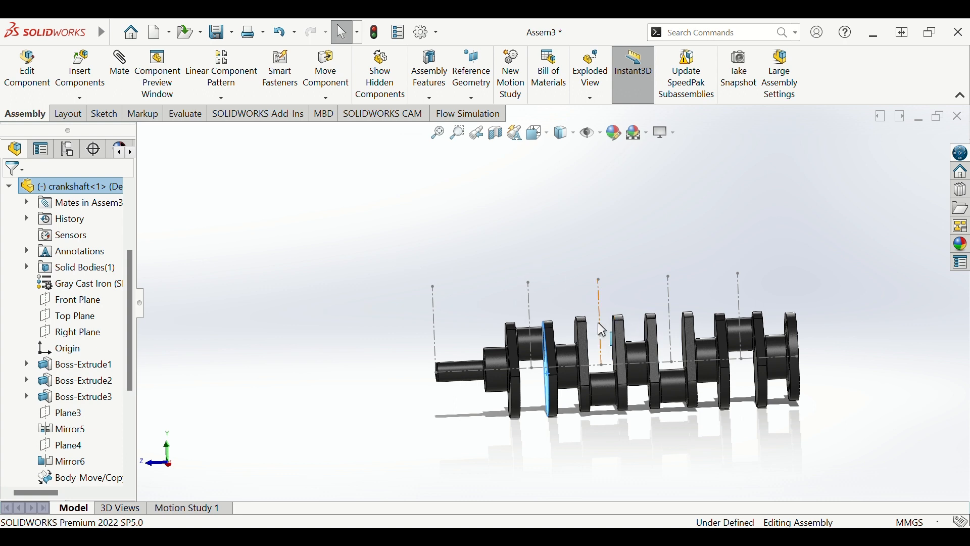
- Insert the Connecting Rod, Connectiong Rod Cap, Piston Head, Piston Pin and Piston Ring, placing them apart in the empty space beside the crankshaft
{"action": "scroll", "coordinate": [550, 326], "scroll_direction": "up", "scroll_amount": 5}
{"action": "scroll", "coordinate": [411, 277], "scroll_direction": "down", "scroll_amount": 4}
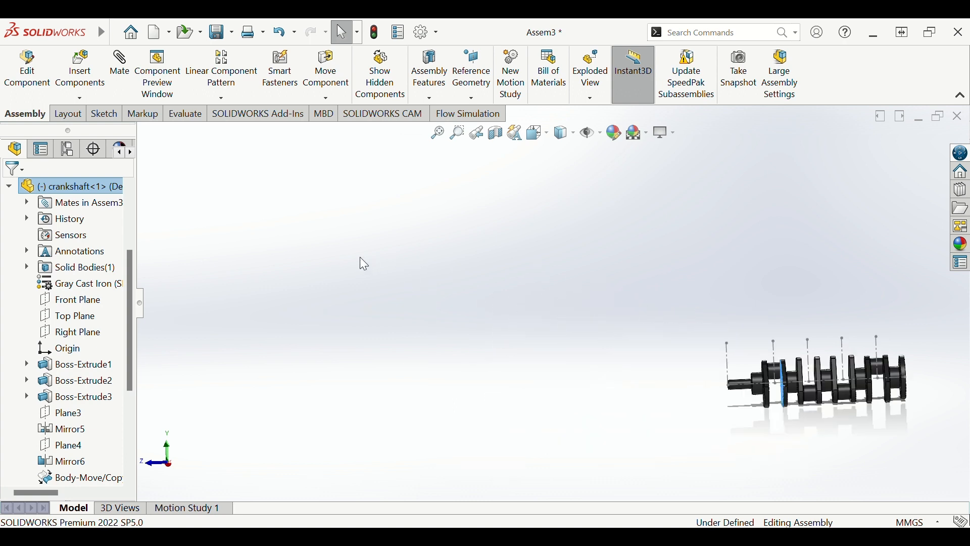
{"action": "left_click", "coordinate": [81, 72]}
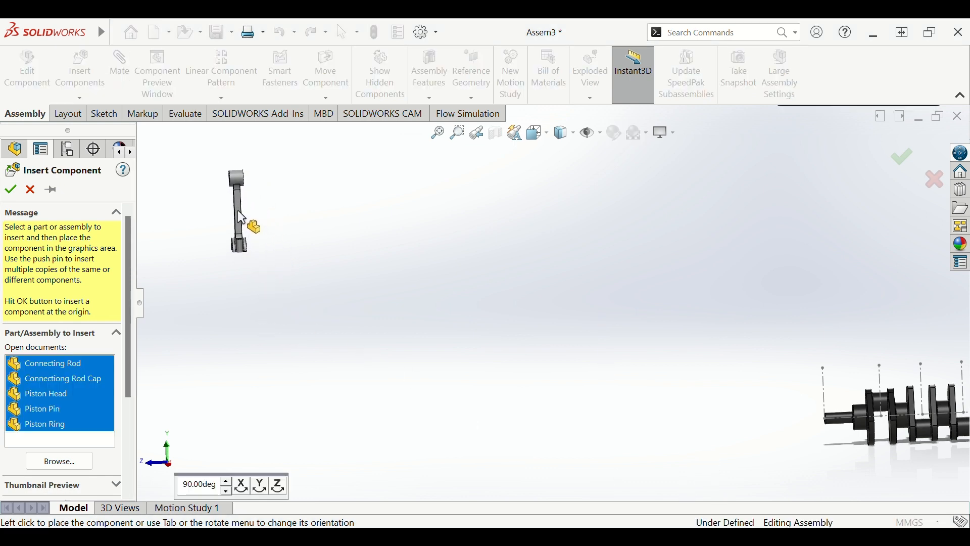
{"action": "left_click", "coordinate": [242, 219]}
{"action": "left_click", "coordinate": [322, 206]}
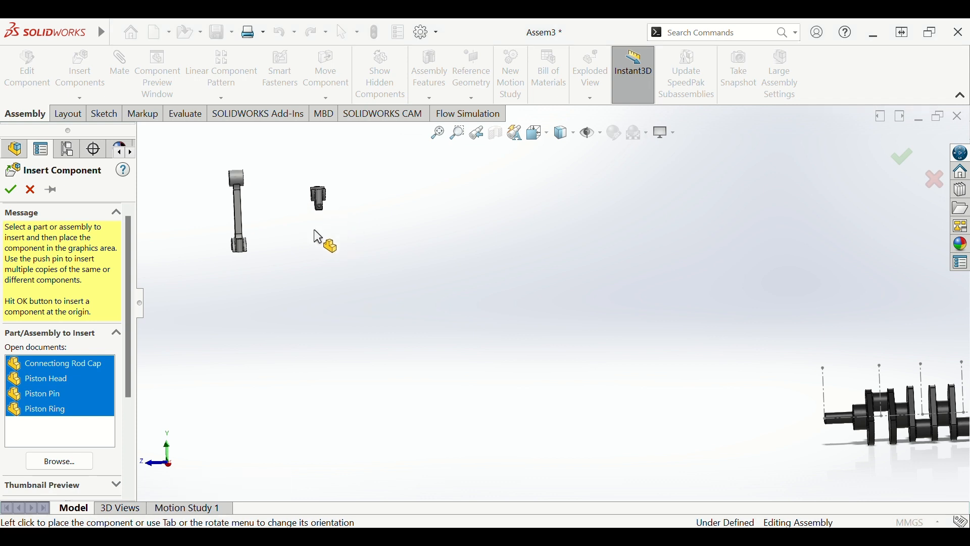
{"action": "left_click", "coordinate": [315, 284]}
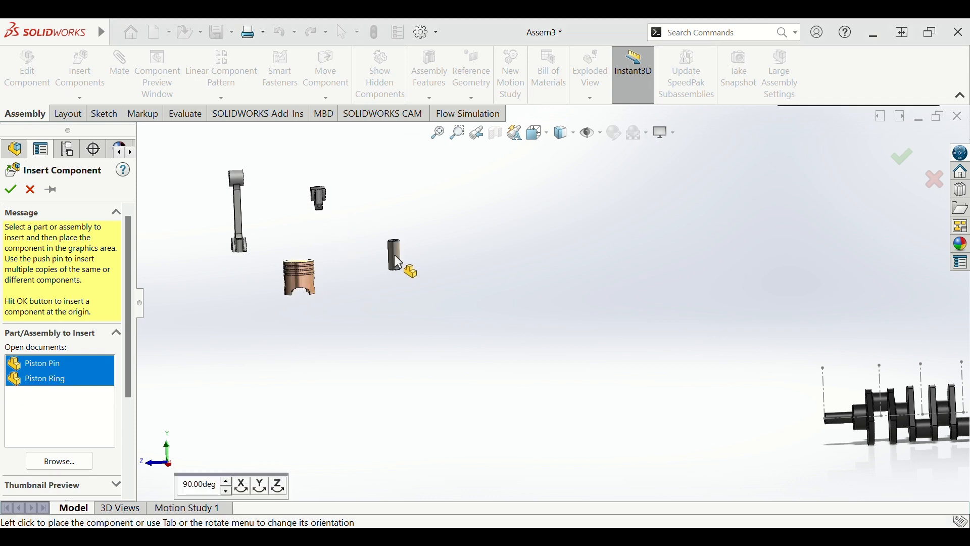
{"action": "left_click", "coordinate": [395, 256]}
{"action": "left_click", "coordinate": [458, 192]}
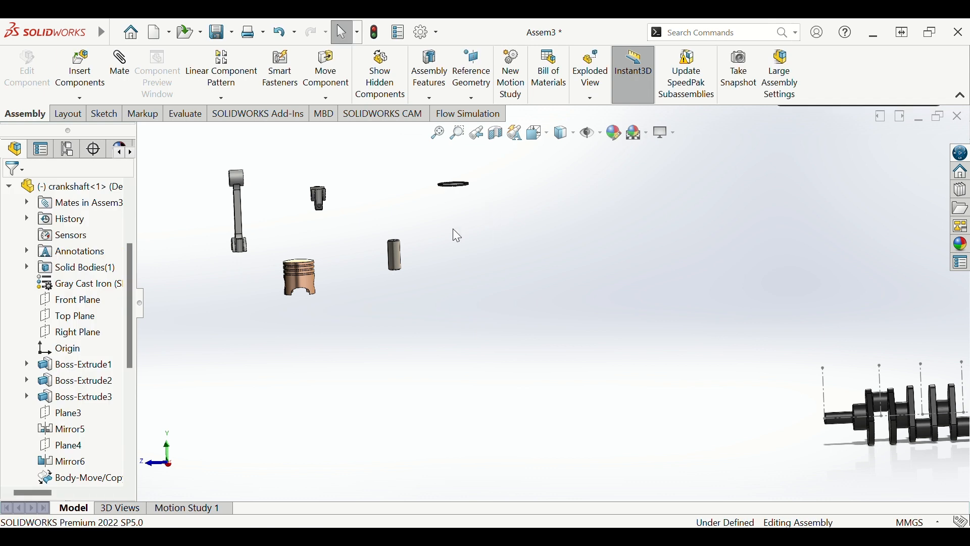
- Move the connecting rod down so that its small end sits below and beside the piston head
{"action": "scroll", "coordinate": [365, 286], "scroll_direction": "down", "scroll_amount": 2}
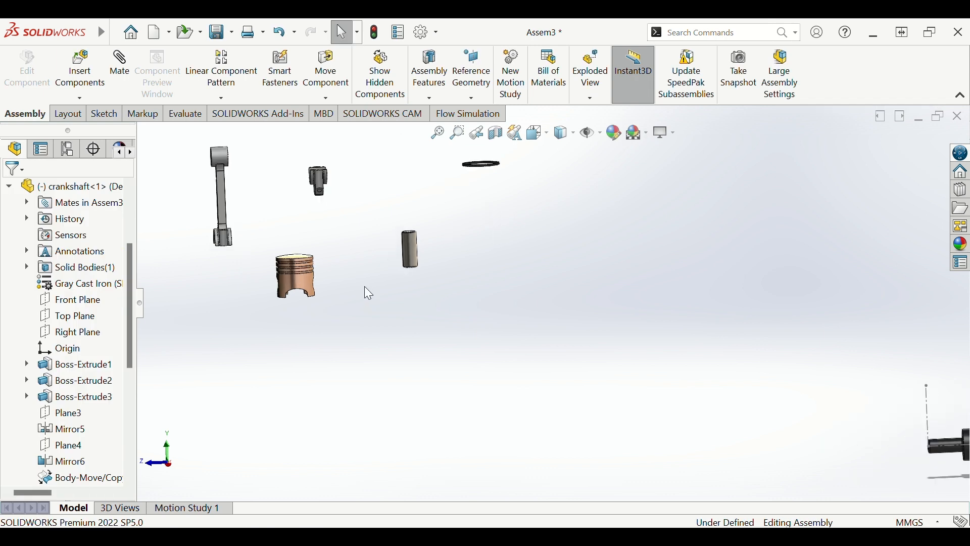
{"action": "scroll", "coordinate": [362, 276], "scroll_direction": "up", "scroll_amount": 3}
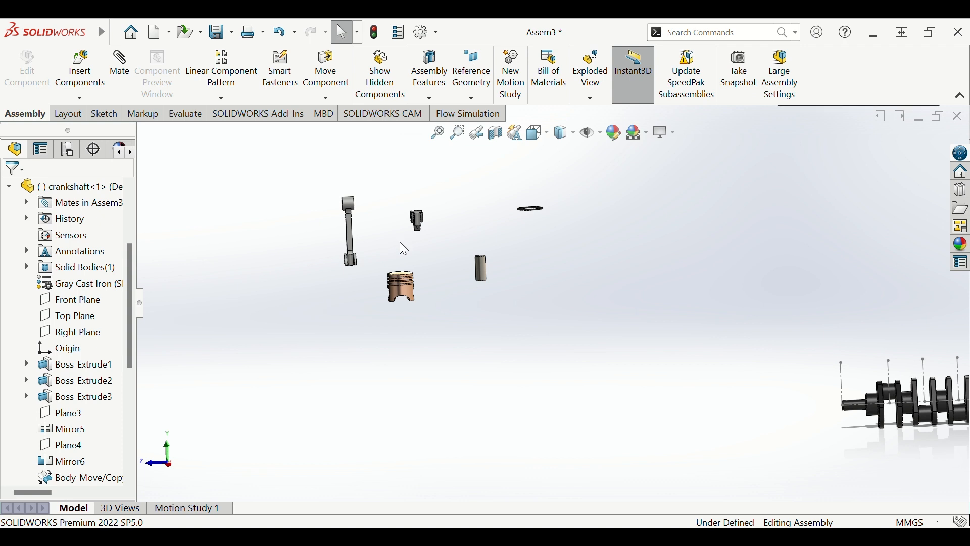
{"action": "middle_click_drag", "start_coordinate": [399, 243], "coordinate": [412, 210]}
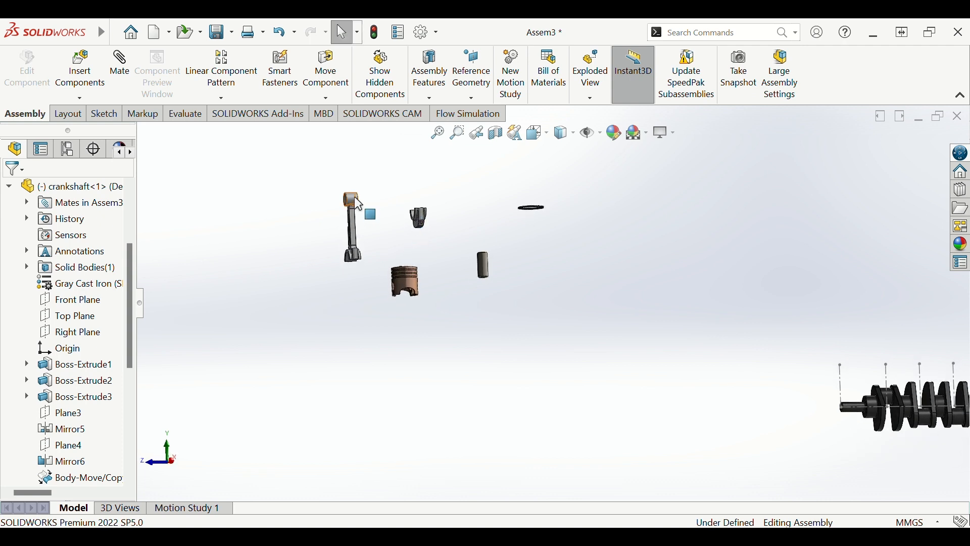
{"action": "left_click_drag", "start_coordinate": [353, 196], "coordinate": [354, 299]}
{"action": "scroll", "coordinate": [372, 287], "scroll_direction": "down", "scroll_amount": 3}
{"action": "scroll", "coordinate": [372, 287], "scroll_direction": "down", "scroll_amount": 2}
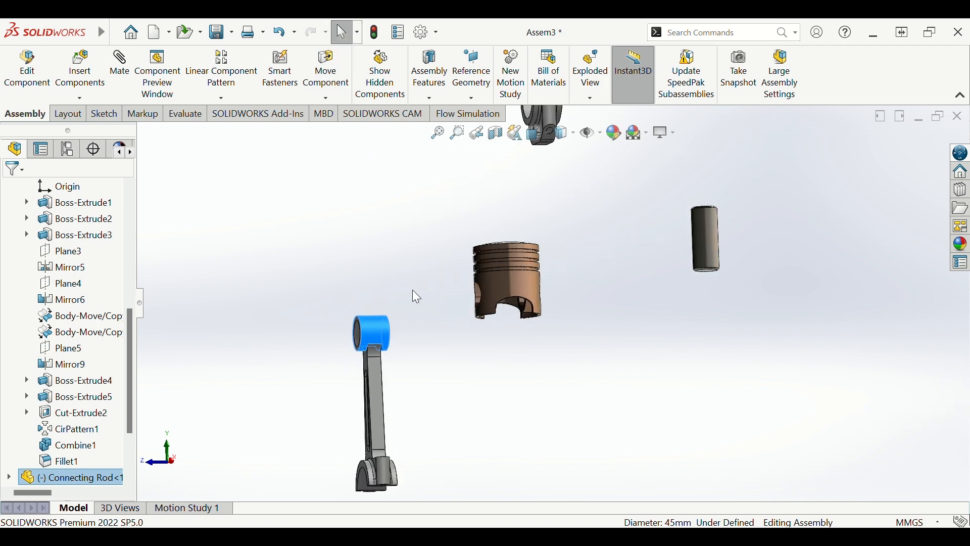
{"action": "middle_click_drag", "start_coordinate": [412, 290], "coordinate": [451, 288]}
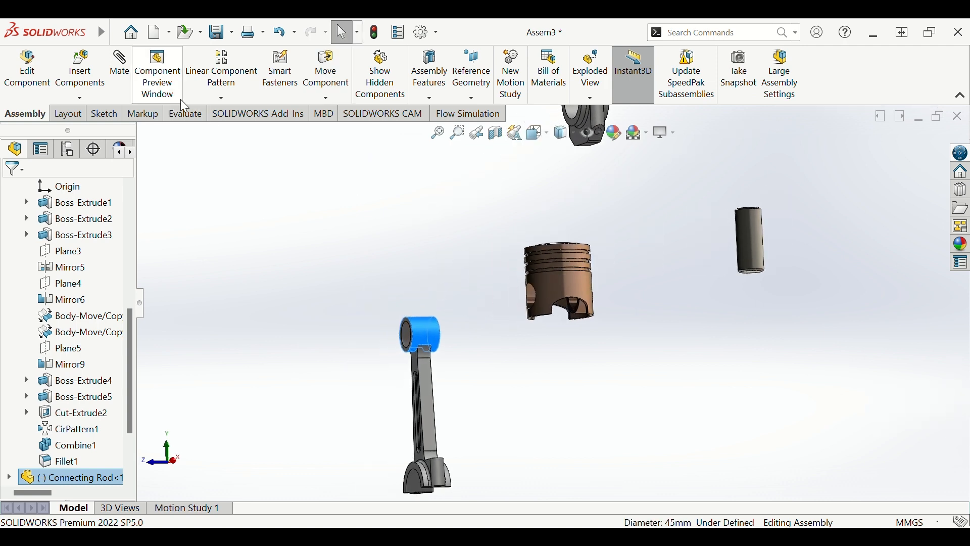
{"action": "key", "text": "Escape"}
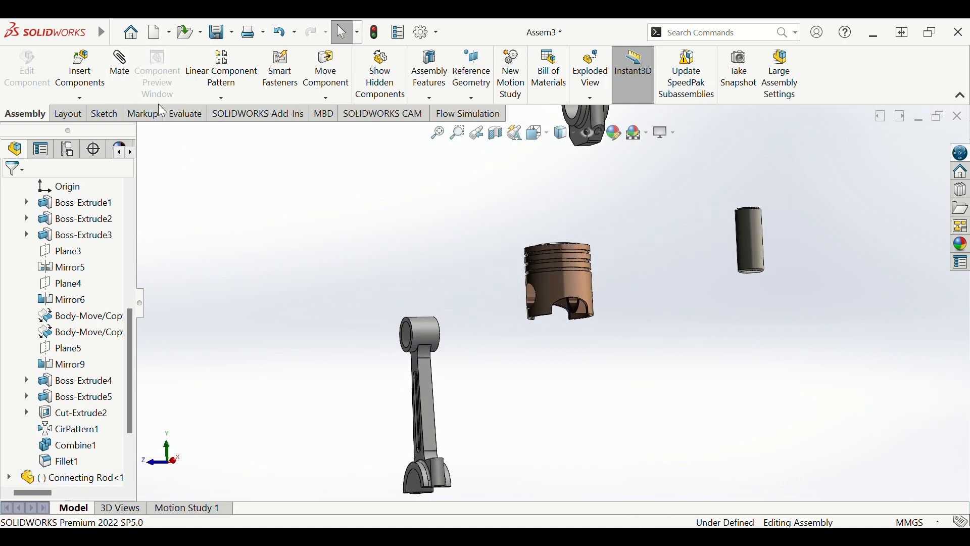
- Add a Coincident mate between the Front Plane of the Connecting Rod and the Front Plane of the Piston Head
{"action": "left_click", "coordinate": [121, 66]}
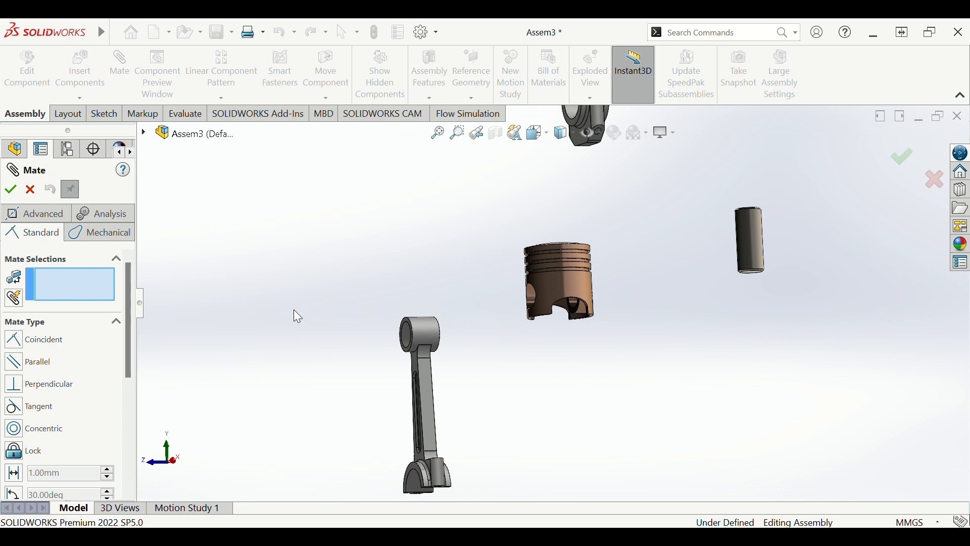
{"action": "left_click", "coordinate": [147, 136]}
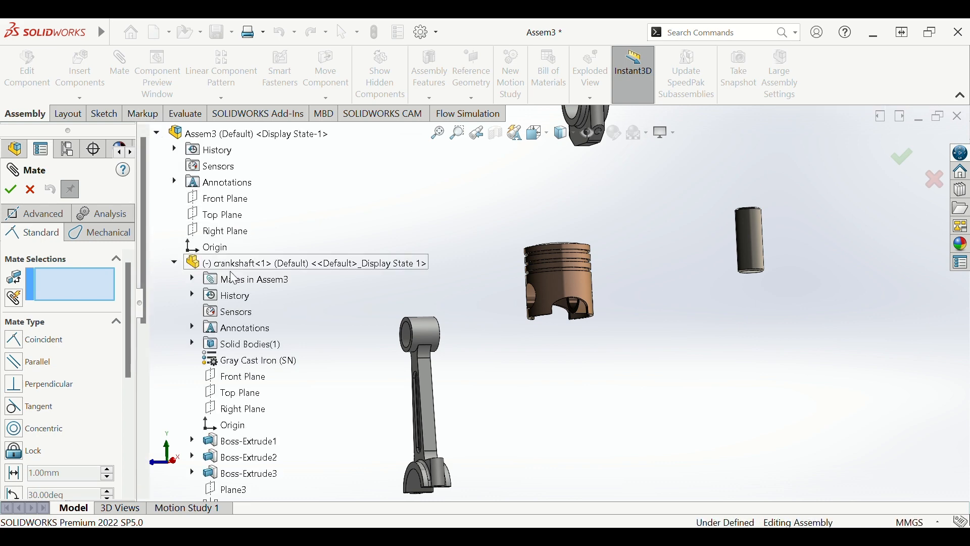
{"action": "scroll", "coordinate": [237, 298], "scroll_direction": "down", "scroll_amount": 2}
{"action": "scroll", "coordinate": [238, 332], "scroll_direction": "down", "scroll_amount": 2}
{"action": "scroll", "coordinate": [233, 331], "scroll_direction": "up", "scroll_amount": 2}
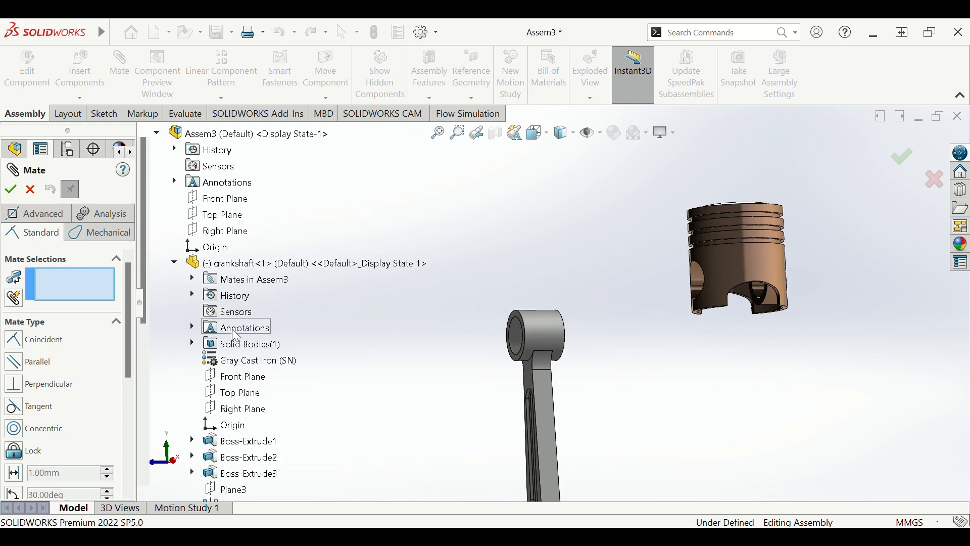
{"action": "left_click", "coordinate": [177, 263]}
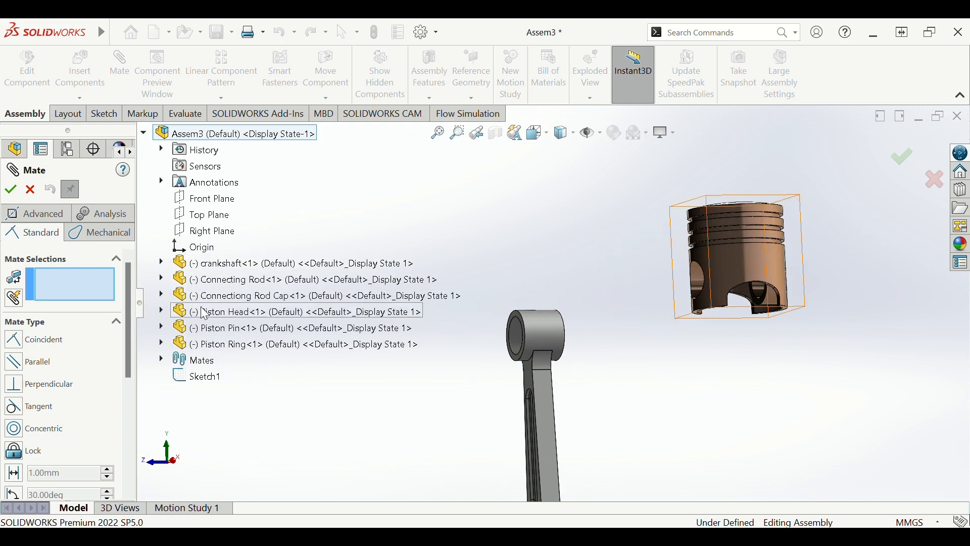
{"action": "left_click", "coordinate": [162, 279]}
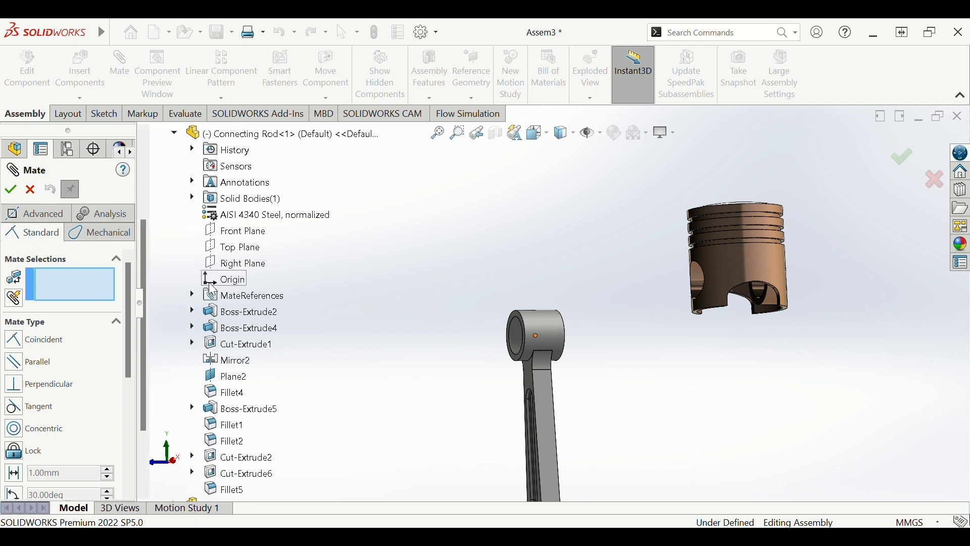
{"action": "middle_click_drag", "start_coordinate": [429, 288], "coordinate": [455, 328]}
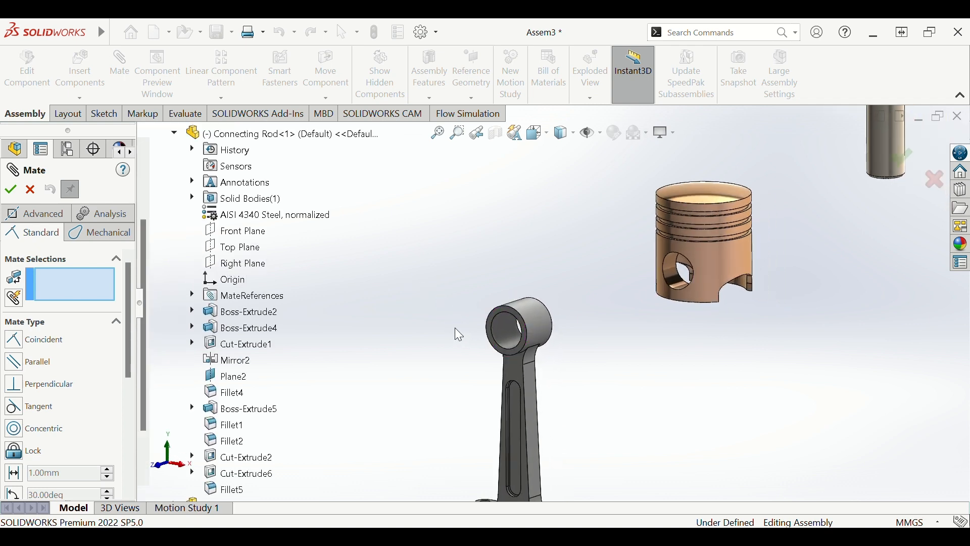
{"action": "left_click", "coordinate": [258, 238]}
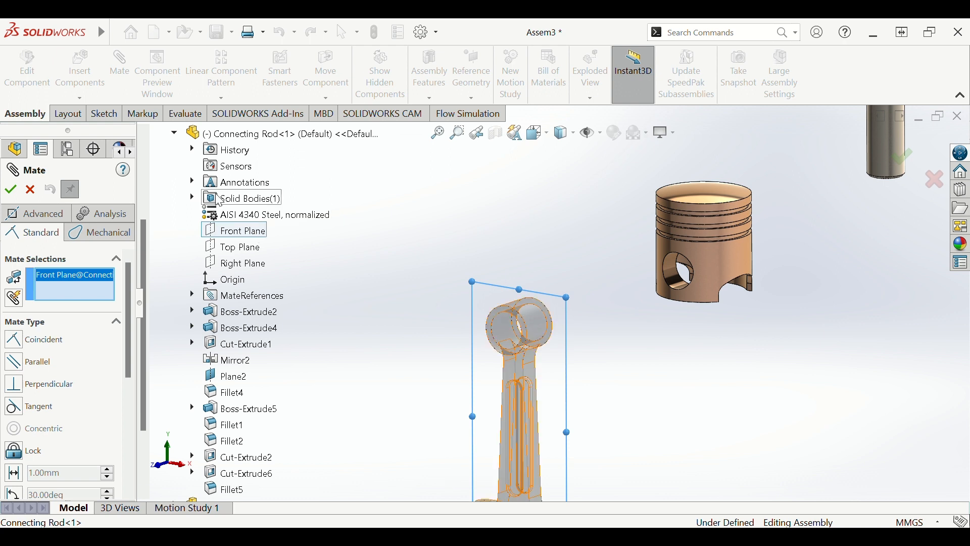
{"action": "left_click", "coordinate": [175, 134]}
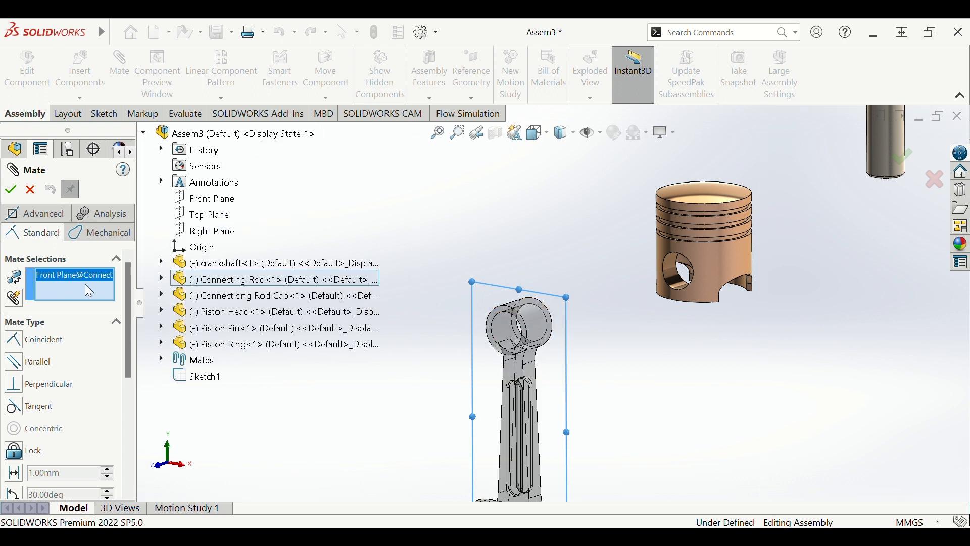
{"action": "left_click", "coordinate": [160, 312]}
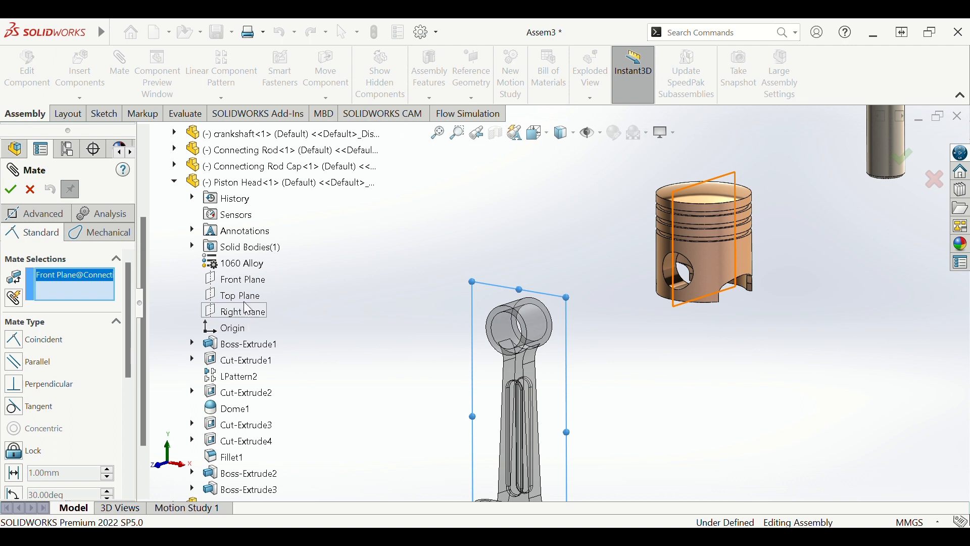
{"action": "left_click", "coordinate": [248, 285]}
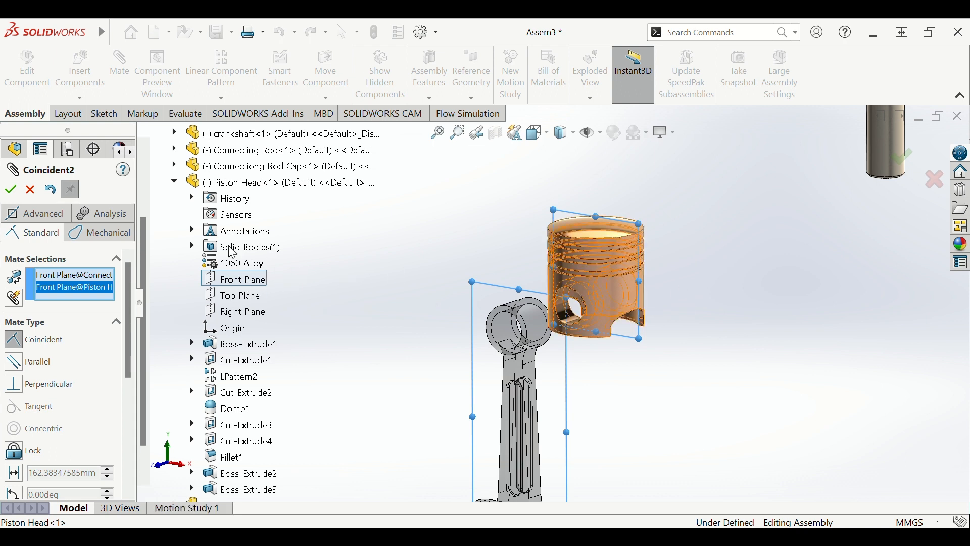
{"action": "left_click", "coordinate": [11, 191]}
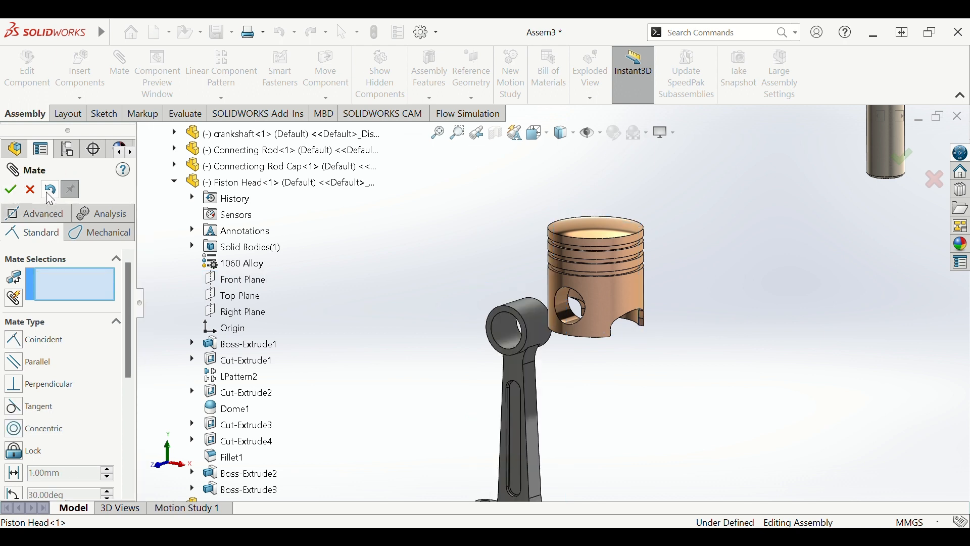
{"action": "scroll", "coordinate": [794, 274], "scroll_direction": "up", "scroll_amount": 1}
{"action": "scroll", "coordinate": [773, 271], "scroll_direction": "down", "scroll_amount": 1}
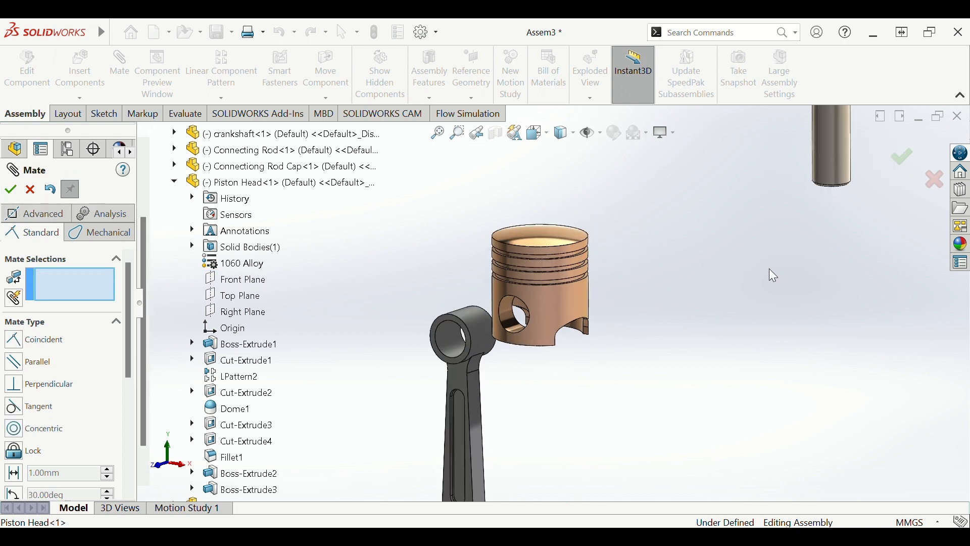
- Add a Concentric mate between the cylindrical face of the Piston Pin and the pin hole in the Piston Head
{"action": "scroll", "coordinate": [765, 238], "scroll_direction": "up", "scroll_amount": 2}
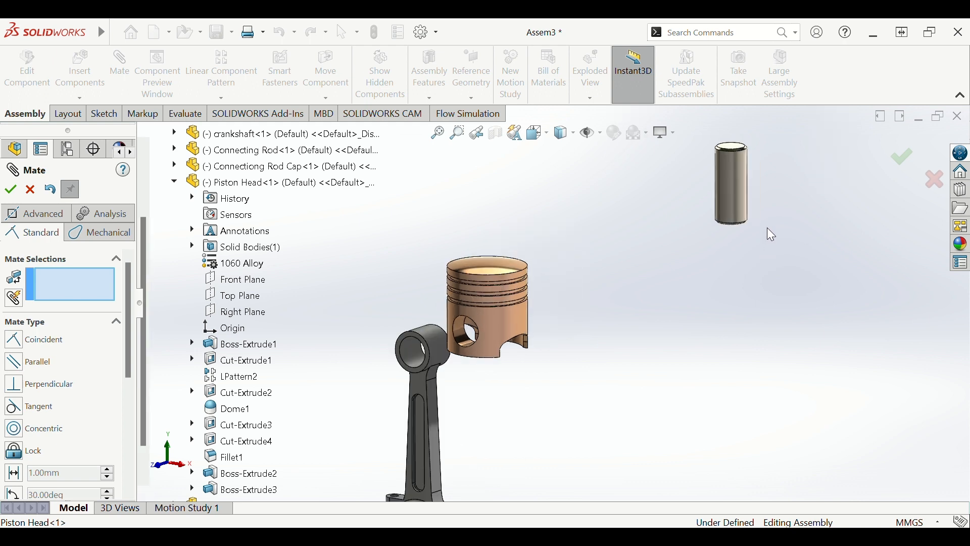
{"action": "left_click", "coordinate": [732, 188]}
{"action": "scroll", "coordinate": [482, 318], "scroll_direction": "down", "scroll_amount": 3}
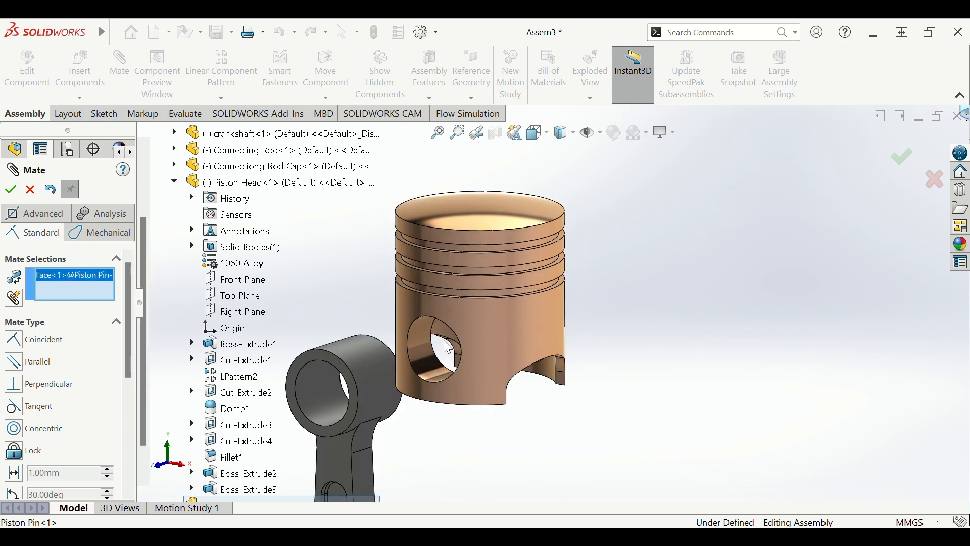
{"action": "left_click", "coordinate": [419, 331]}
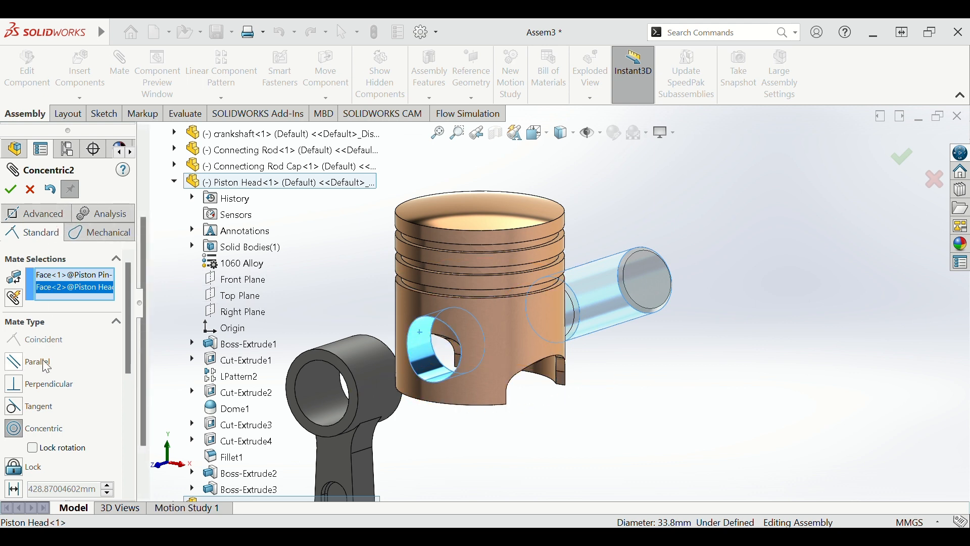
{"action": "left_click", "coordinate": [10, 190]}
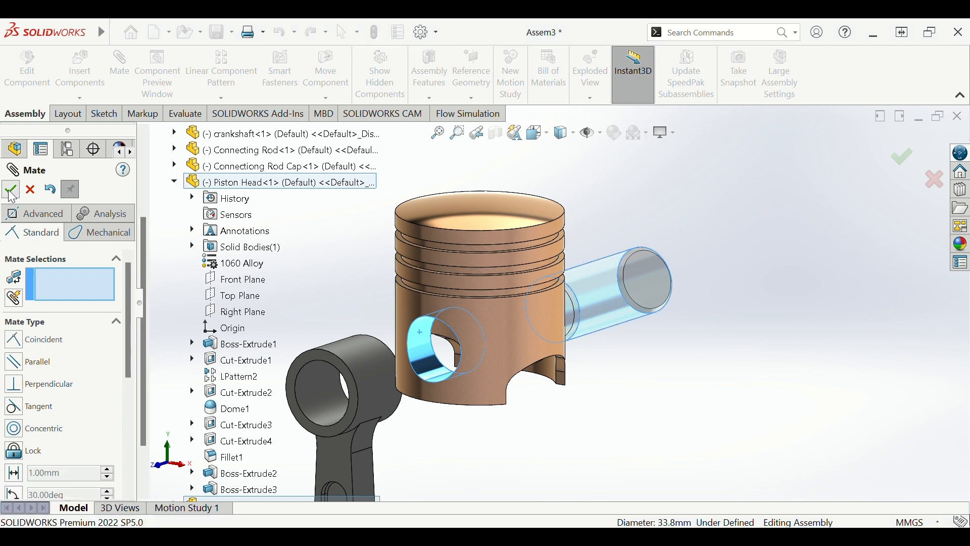
- Add a Concentric mate between the small-end bore of the Connecting Rod and the cylindrical face of the Piston Pin
{"action": "left_click", "coordinate": [317, 382]}
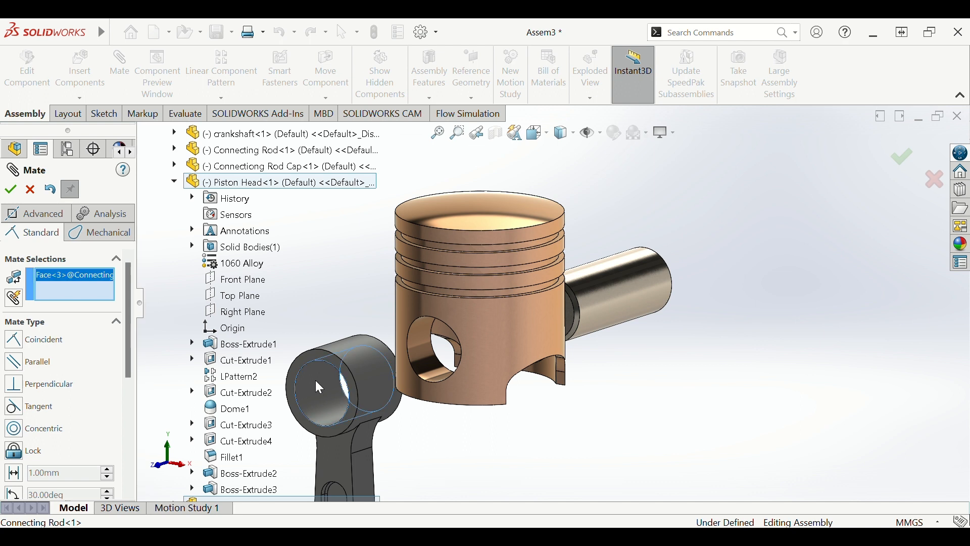
{"action": "left_click", "coordinate": [617, 296]}
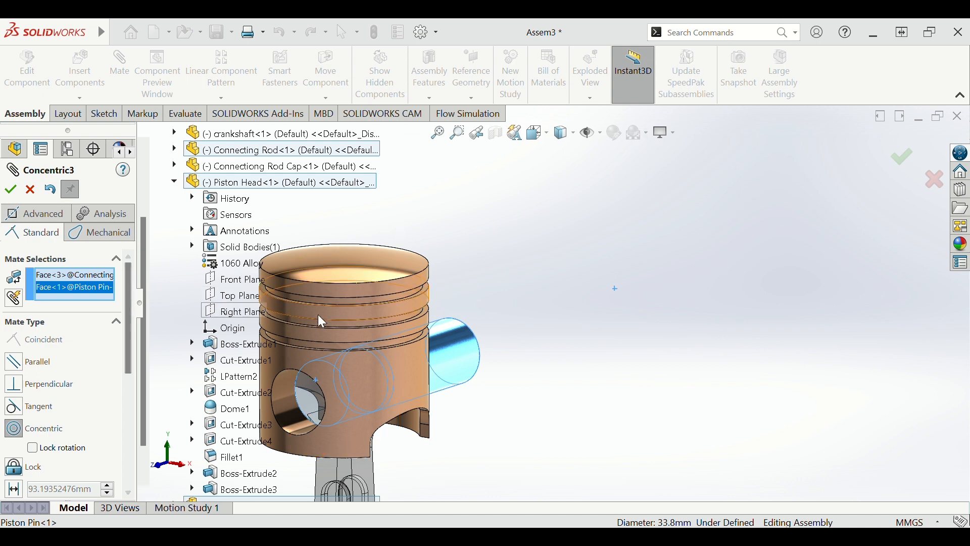
{"action": "left_click", "coordinate": [14, 195]}
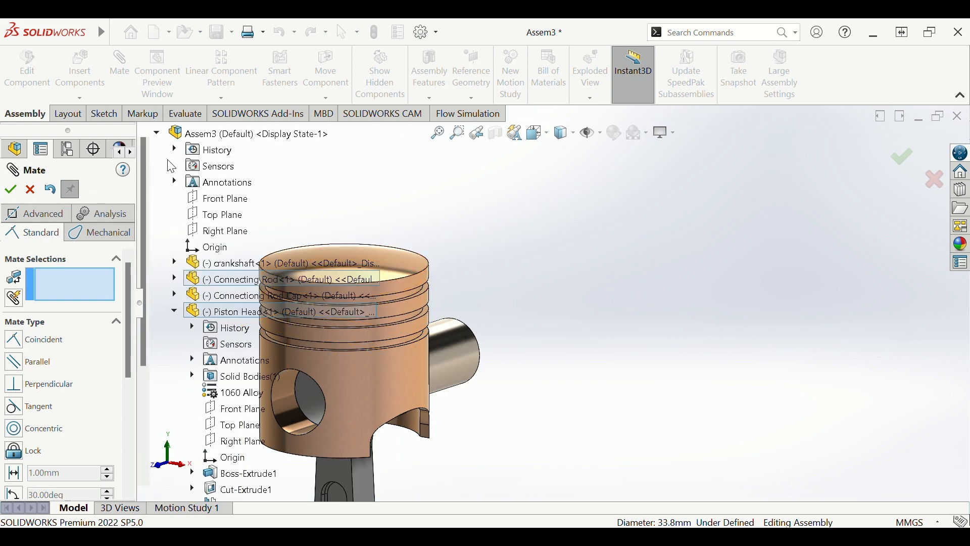
- Slide the piston pin along its axis until it is fully clear of the piston head, leaving its chamfered end exposed
{"action": "left_click", "coordinate": [157, 132]}
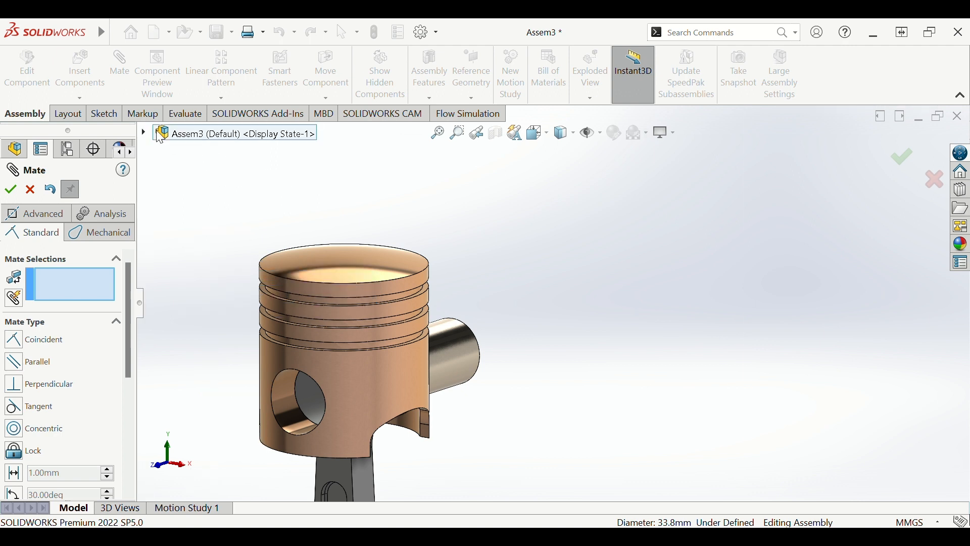
{"action": "left_click_drag", "start_coordinate": [342, 310], "coordinate": [565, 235]}
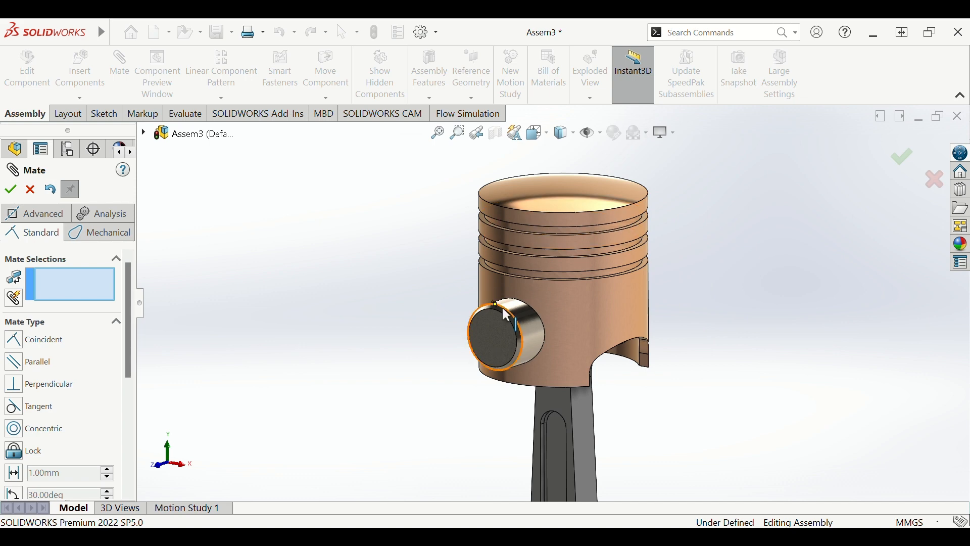
{"action": "left_click_drag", "start_coordinate": [504, 320], "coordinate": [596, 276]}
{"action": "scroll", "coordinate": [597, 278], "scroll_direction": "down", "scroll_amount": 5}
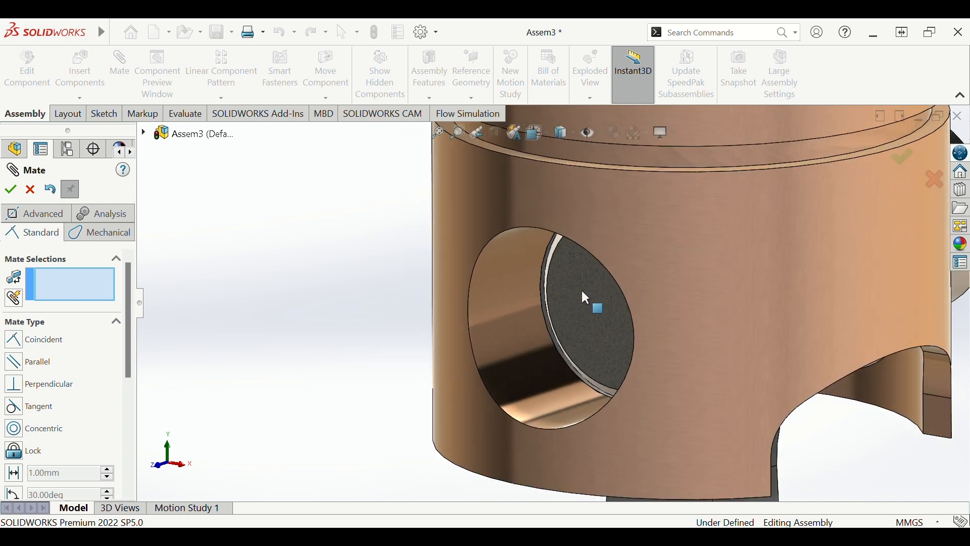
{"action": "scroll", "coordinate": [569, 296], "scroll_direction": "up", "scroll_amount": 5}
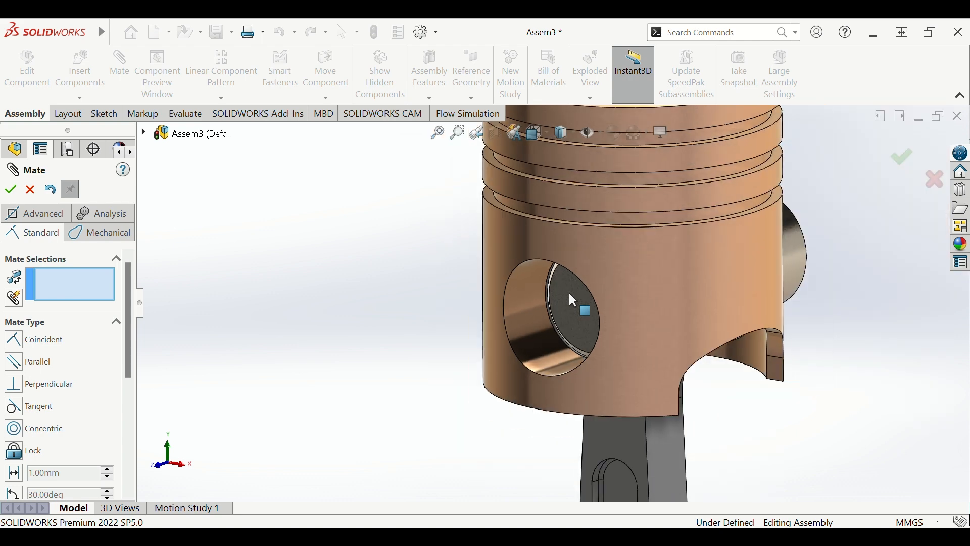
{"action": "middle_click_drag", "start_coordinate": [685, 291], "coordinate": [645, 289]}
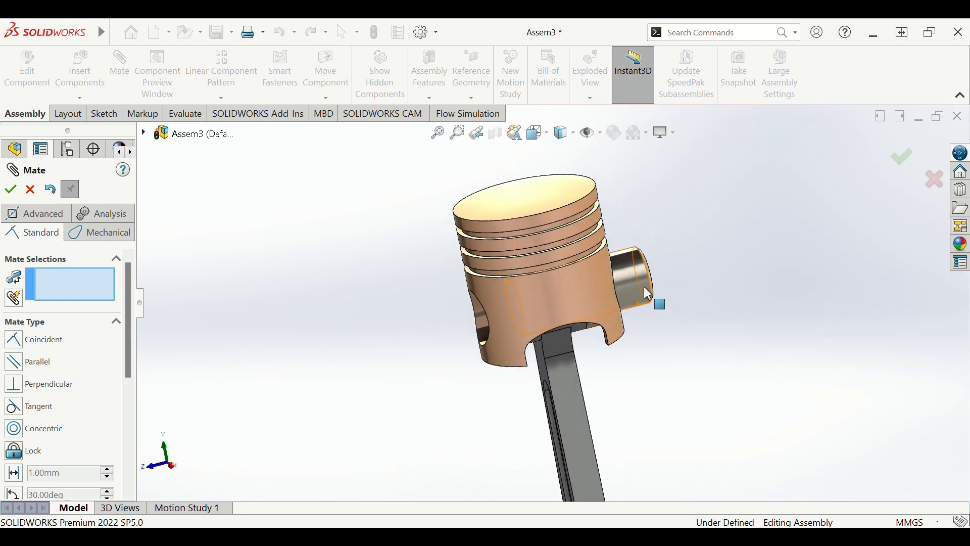
{"action": "left_click_drag", "start_coordinate": [644, 287], "coordinate": [800, 222]}
{"action": "scroll", "coordinate": [650, 311], "scroll_direction": "down", "scroll_amount": 2}
{"action": "middle_click_drag", "start_coordinate": [650, 311], "coordinate": [683, 313]}
{"action": "scroll", "coordinate": [677, 283], "scroll_direction": "down", "scroll_amount": 2}
{"action": "scroll", "coordinate": [677, 283], "scroll_direction": "down", "scroll_amount": 2}
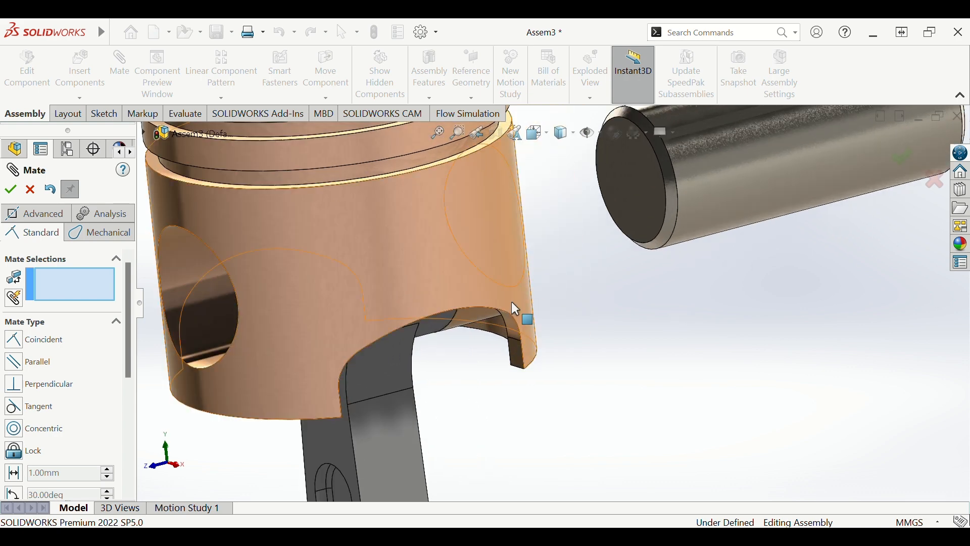
{"action": "left_click", "coordinate": [19, 344]}
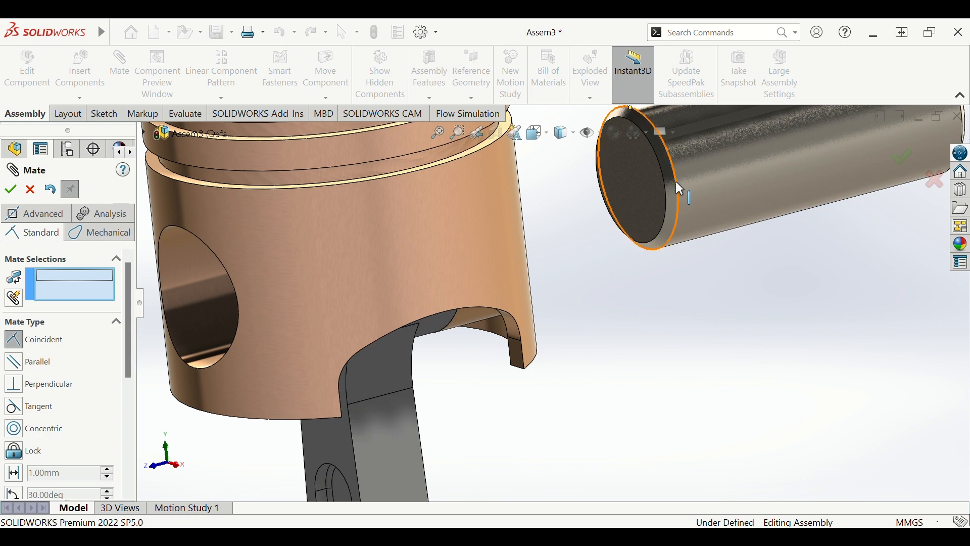
{"action": "left_click", "coordinate": [675, 181]}
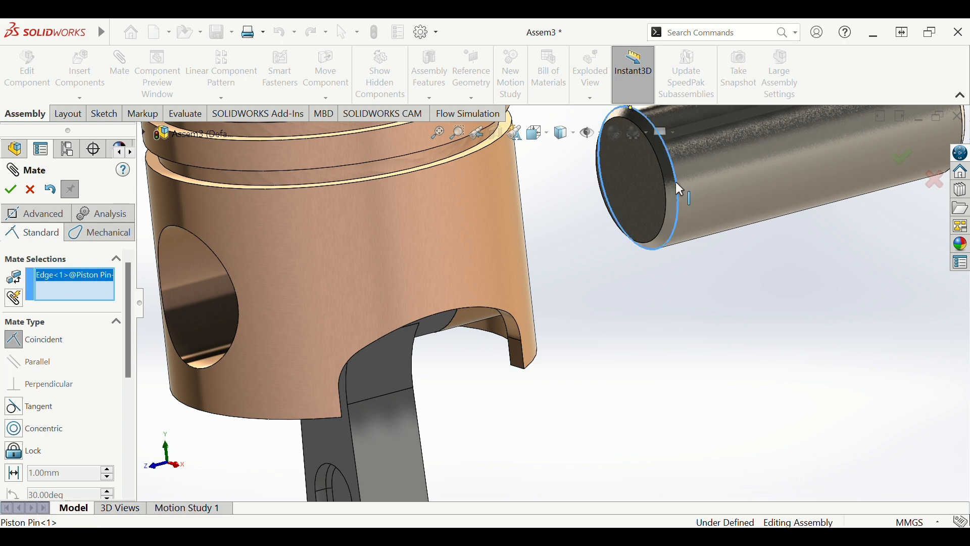
{"action": "scroll", "coordinate": [624, 224], "scroll_direction": "up", "scroll_amount": 3}
{"action": "scroll", "coordinate": [350, 304], "scroll_direction": "down", "scroll_amount": 5}
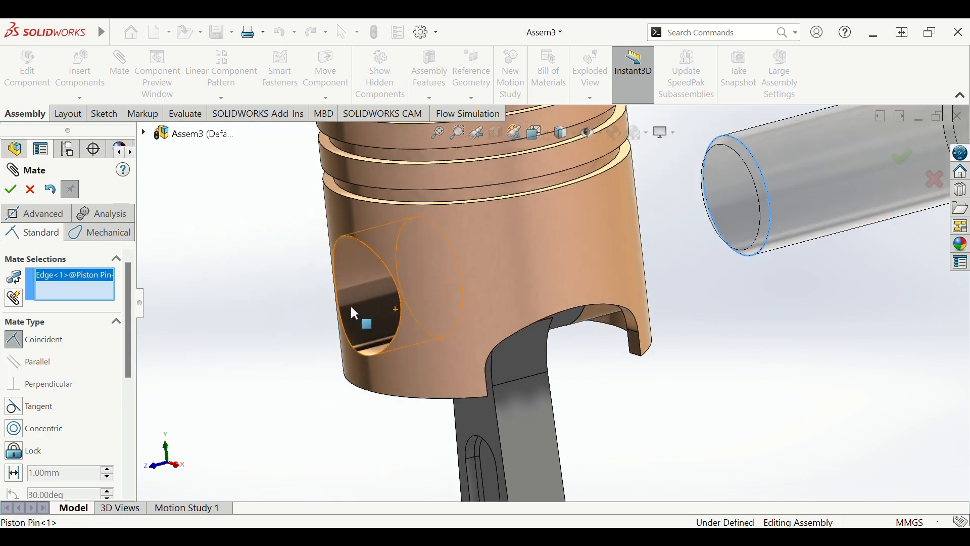
{"action": "middle_click_drag", "start_coordinate": [322, 296], "coordinate": [348, 294]}
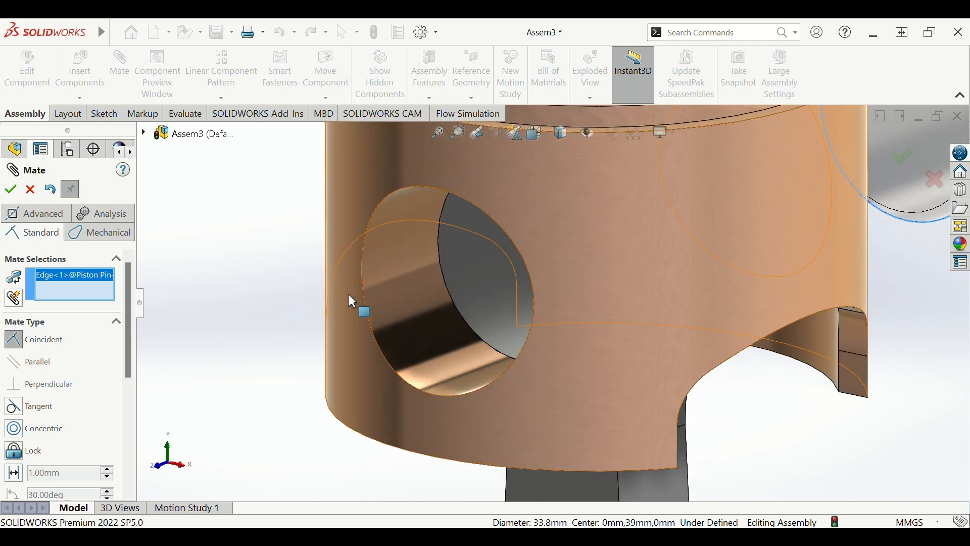
{"action": "scroll", "coordinate": [363, 280], "scroll_direction": "down", "scroll_amount": 2}
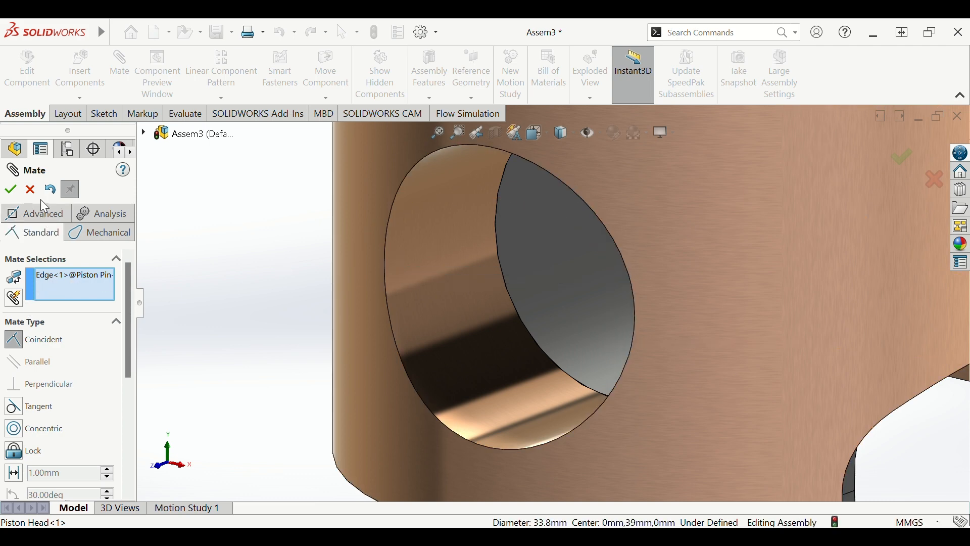
{"action": "scroll", "coordinate": [392, 268], "scroll_direction": "up", "scroll_amount": 5}
{"action": "scroll", "coordinate": [413, 279], "scroll_direction": "down", "scroll_amount": 3}
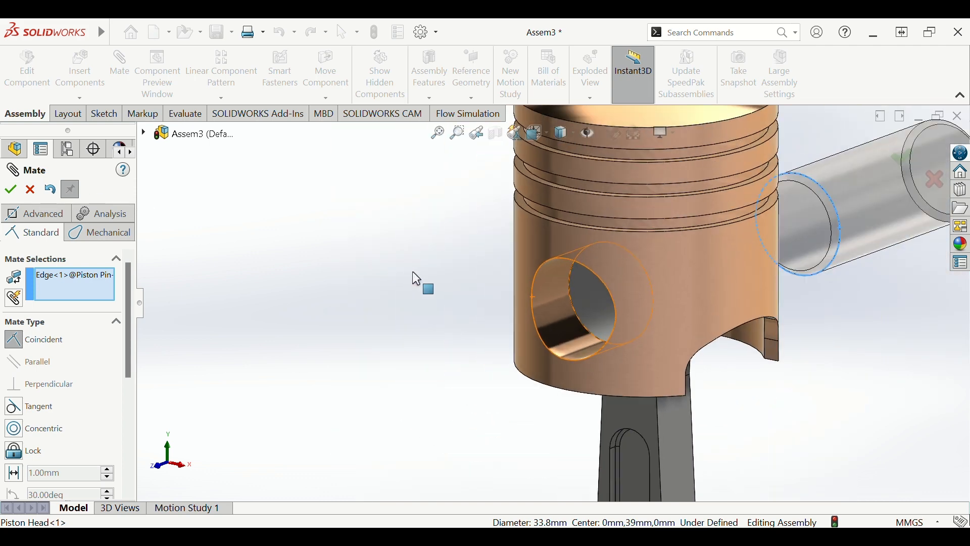
{"action": "scroll", "coordinate": [625, 281], "scroll_direction": "down", "scroll_amount": 2}
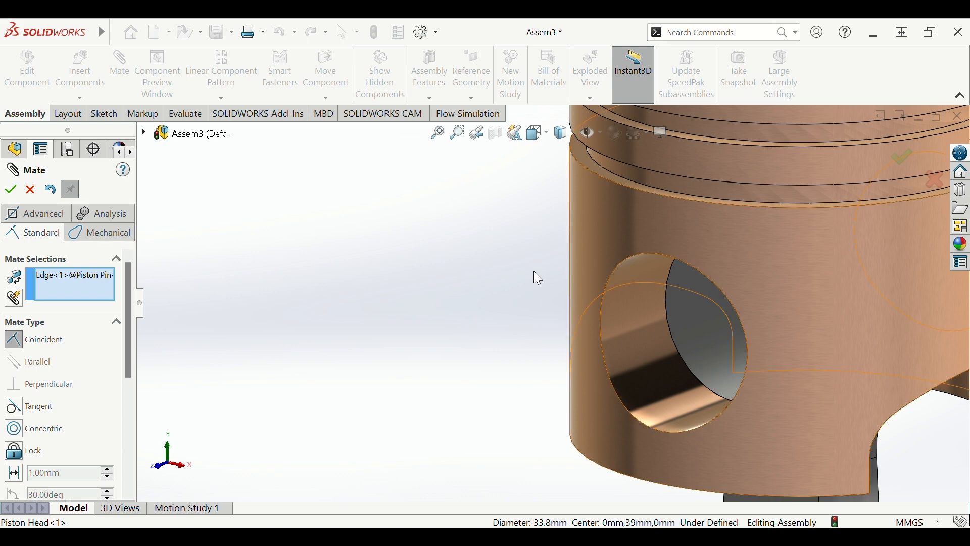
{"action": "left_click", "coordinate": [85, 274]}
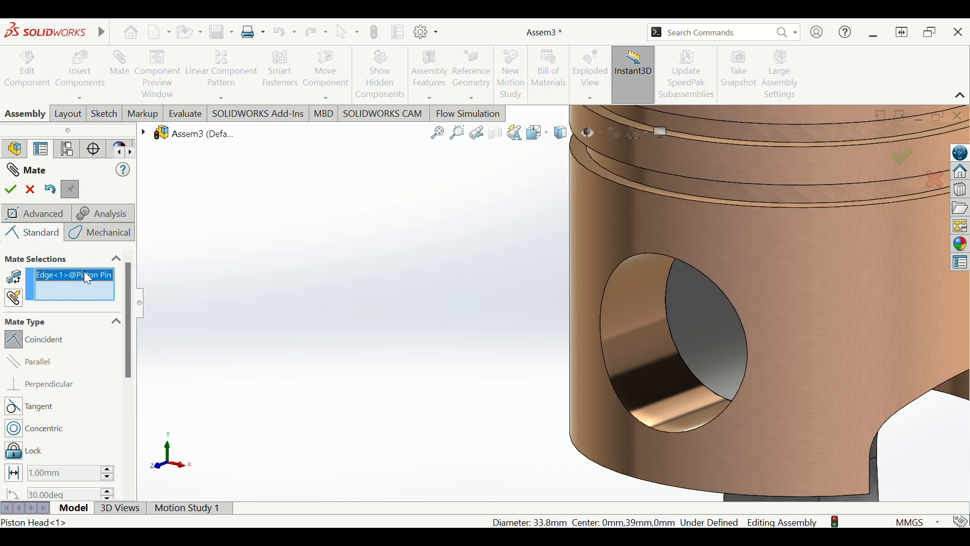
{"action": "key", "text": "Delete"}
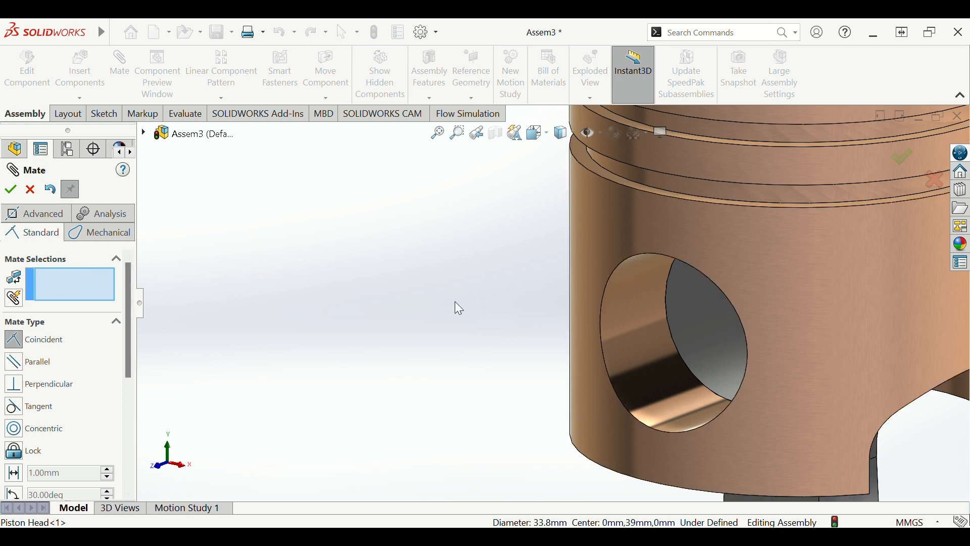
{"action": "left_click", "coordinate": [603, 291]}
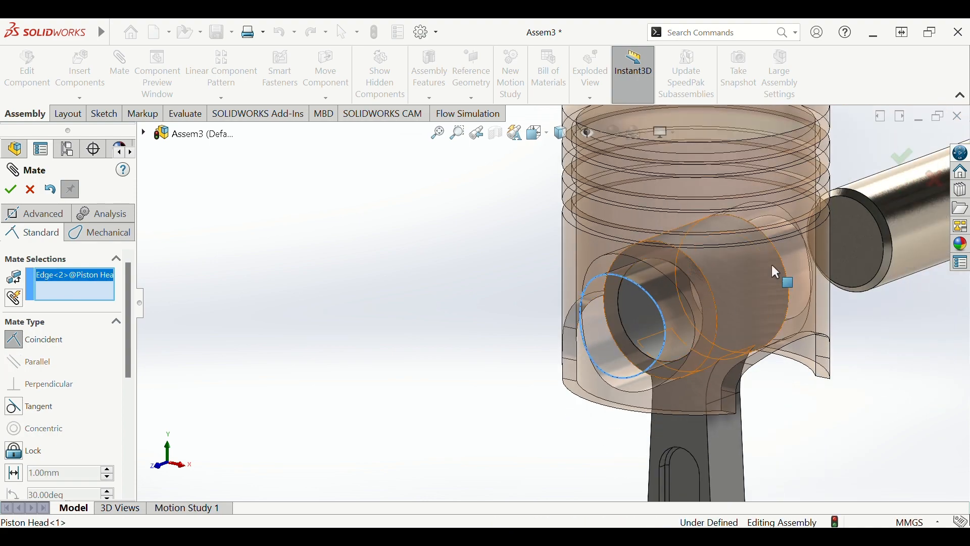
{"action": "scroll", "coordinate": [796, 256], "scroll_direction": "down", "scroll_amount": 1}
{"action": "scroll", "coordinate": [841, 260], "scroll_direction": "up", "scroll_amount": 1}
{"action": "scroll", "coordinate": [787, 261], "scroll_direction": "down", "scroll_amount": 1}
{"action": "scroll", "coordinate": [787, 262], "scroll_direction": "up", "scroll_amount": 1}
{"action": "scroll", "coordinate": [787, 262], "scroll_direction": "down", "scroll_amount": 1}
{"action": "scroll", "coordinate": [787, 262], "scroll_direction": "down", "scroll_amount": 2}
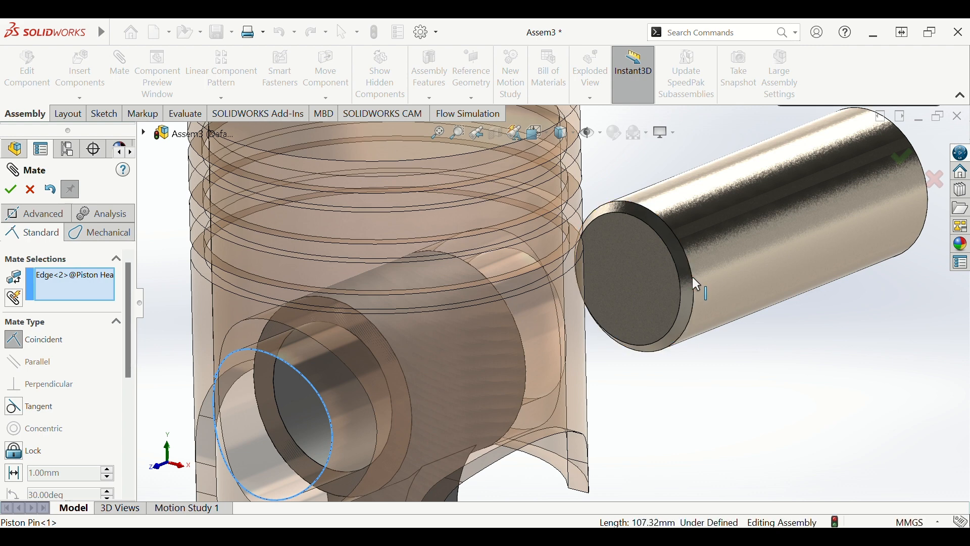
{"action": "left_click", "coordinate": [697, 289]}
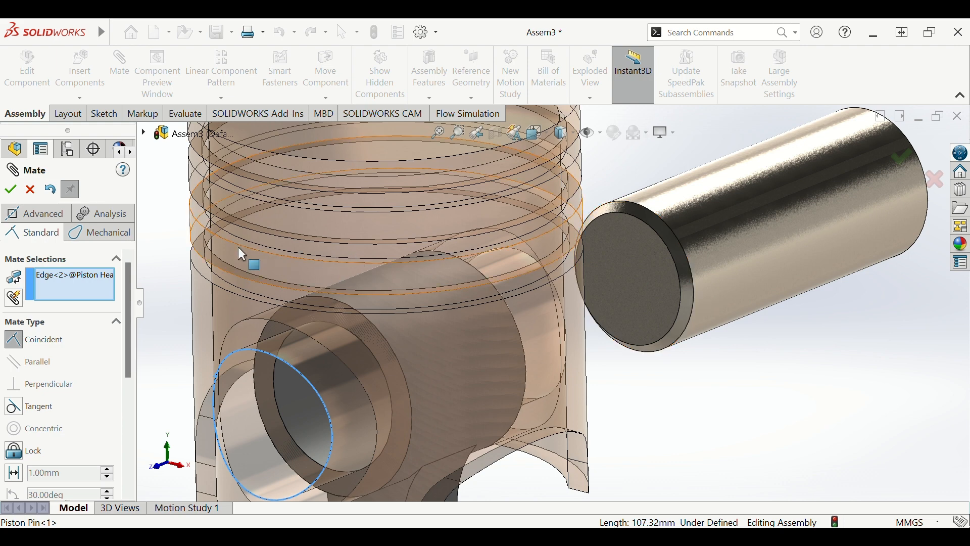
{"action": "left_click", "coordinate": [31, 189]}
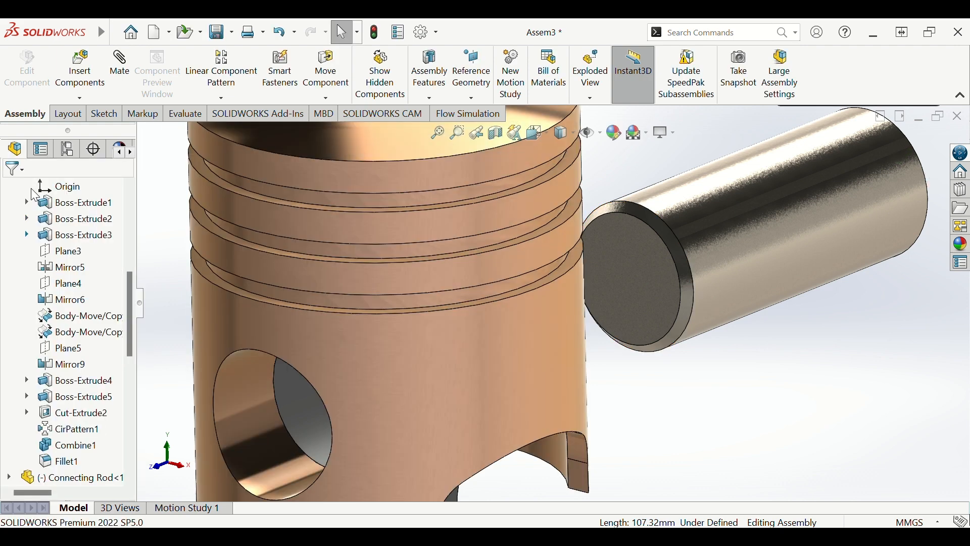
- Add a Tangent mate between the outer edge of the Piston Head's pin hole and the outer chamfer edge of the Piston Pin
{"action": "scroll", "coordinate": [192, 213], "scroll_direction": "up", "scroll_amount": 4}
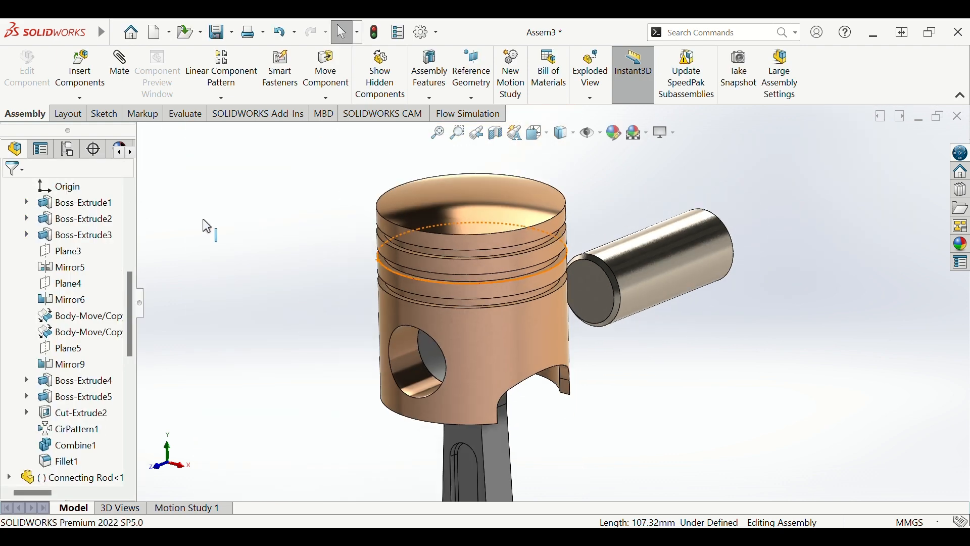
{"action": "left_click", "coordinate": [132, 70]}
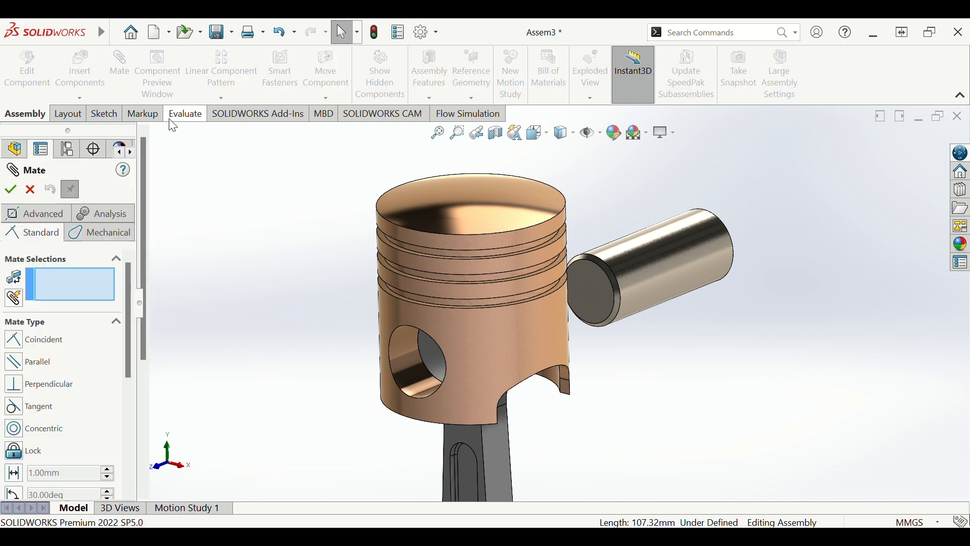
{"action": "scroll", "coordinate": [418, 341], "scroll_direction": "down", "scroll_amount": 3}
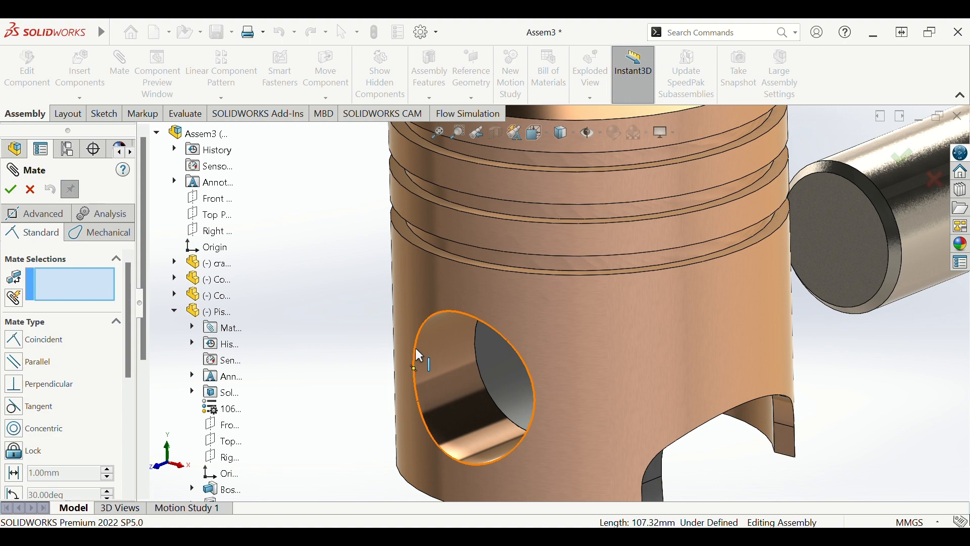
{"action": "left_click", "coordinate": [417, 354]}
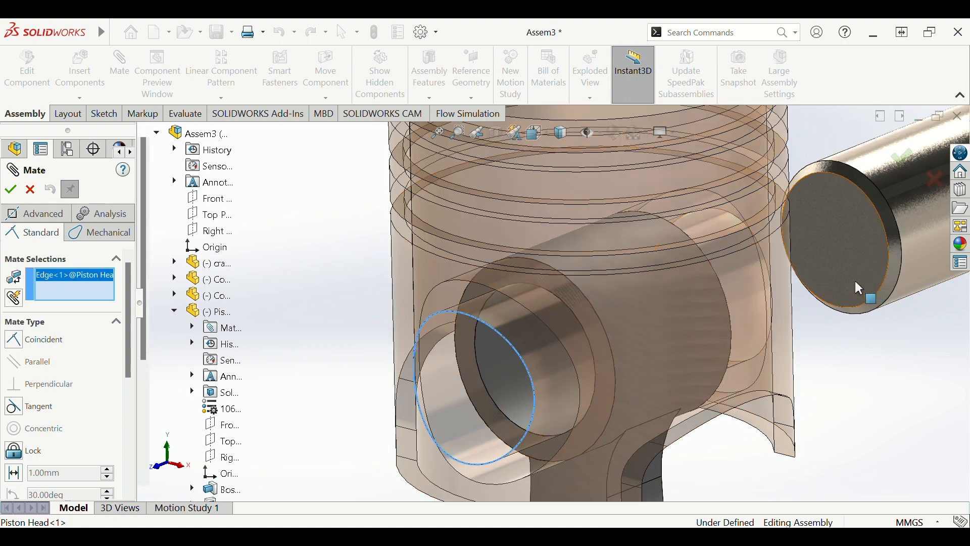
{"action": "scroll", "coordinate": [848, 278], "scroll_direction": "down", "scroll_amount": 2}
{"action": "scroll", "coordinate": [834, 265], "scroll_direction": "up", "scroll_amount": 6}
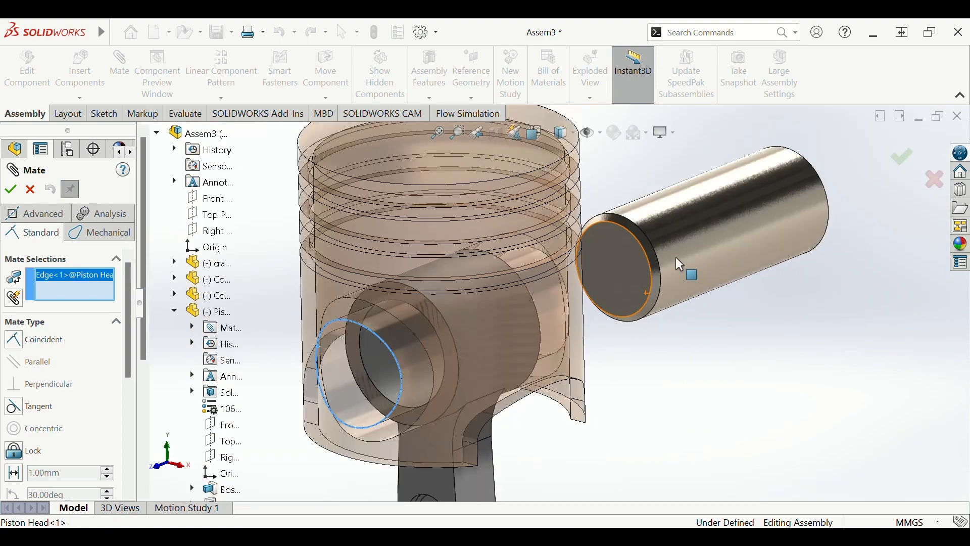
{"action": "scroll", "coordinate": [677, 258], "scroll_direction": "down", "scroll_amount": 4}
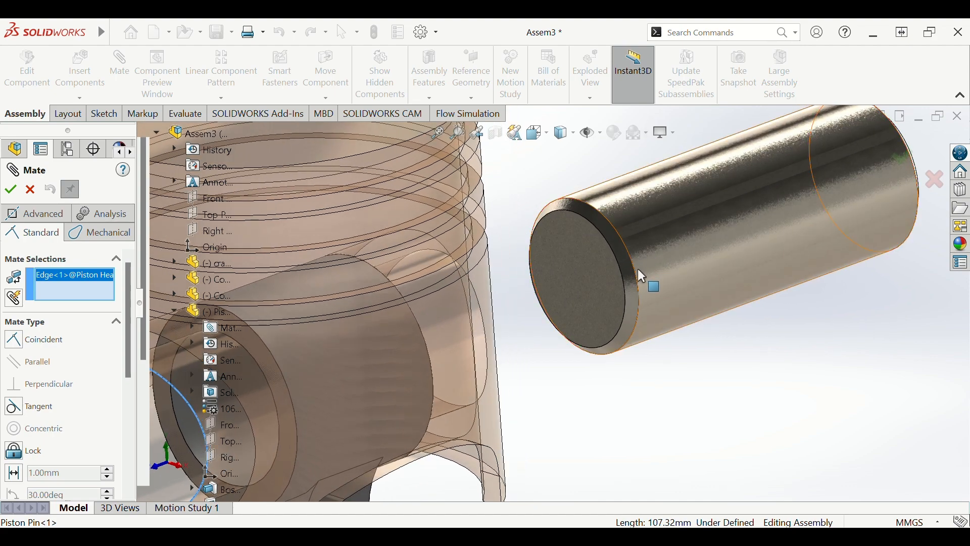
{"action": "left_click", "coordinate": [635, 272]}
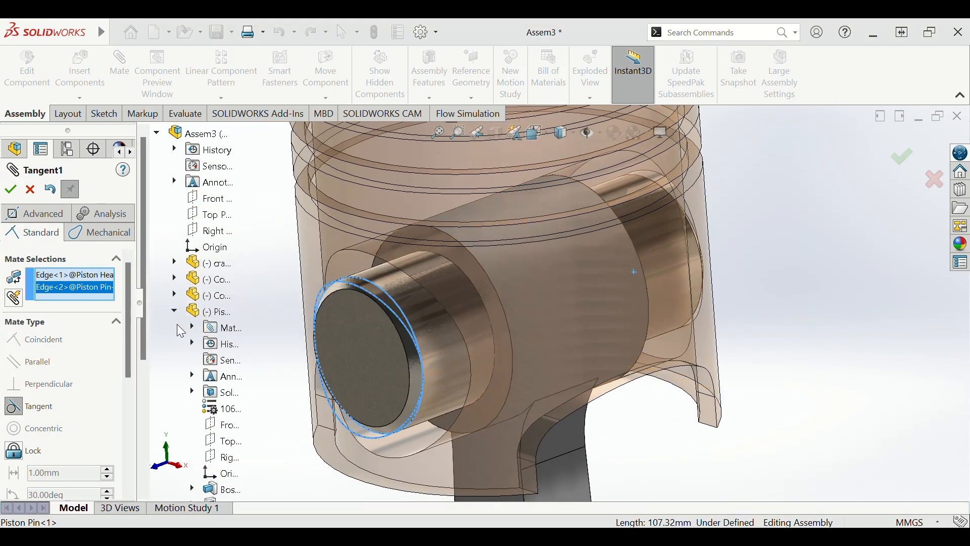
{"action": "left_click", "coordinate": [12, 190]}
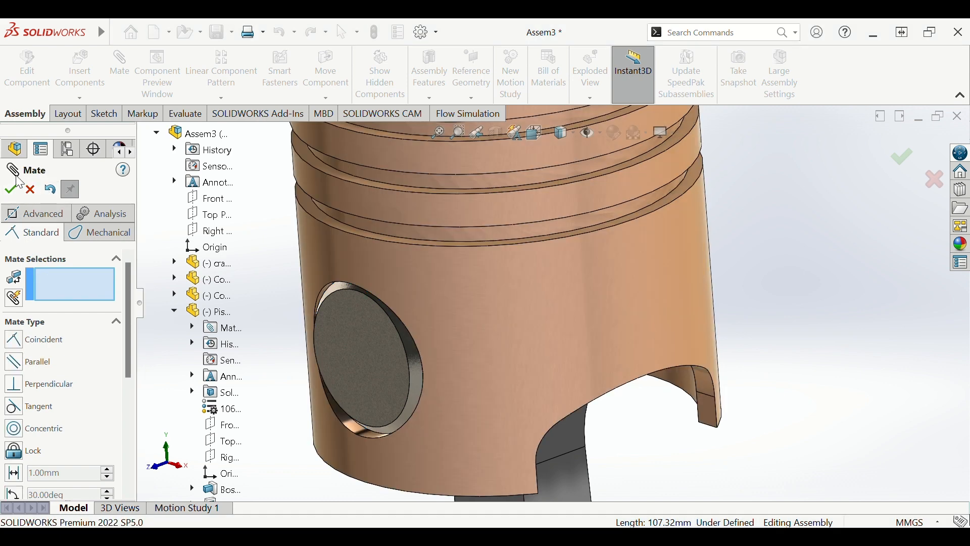
{"action": "left_click", "coordinate": [26, 186]}
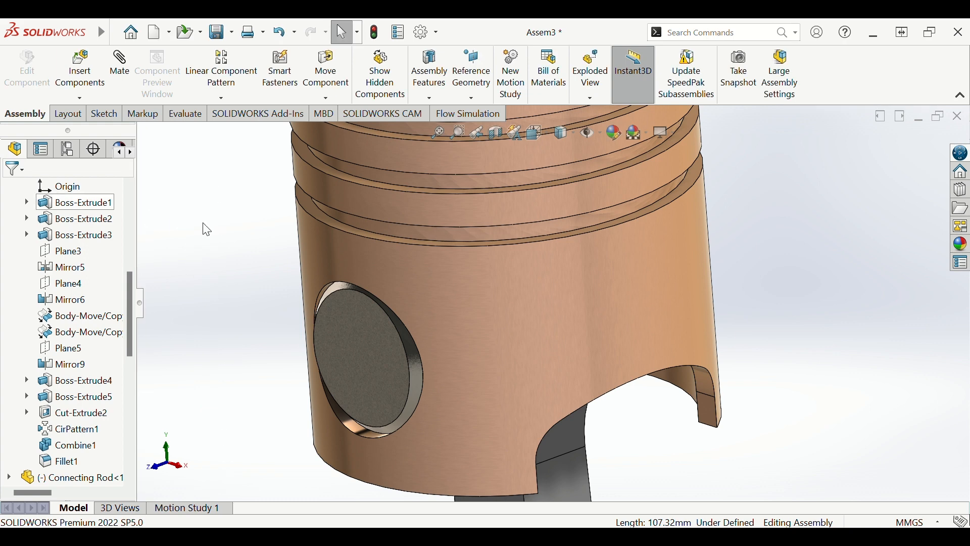
- Move the Connecting Rod Cap to just below the big end of the Connecting Rod, leaving a clear gap between them
{"action": "scroll", "coordinate": [228, 225], "scroll_direction": "up", "scroll_amount": 4}
{"action": "scroll", "coordinate": [497, 253], "scroll_direction": "up", "scroll_amount": 5}
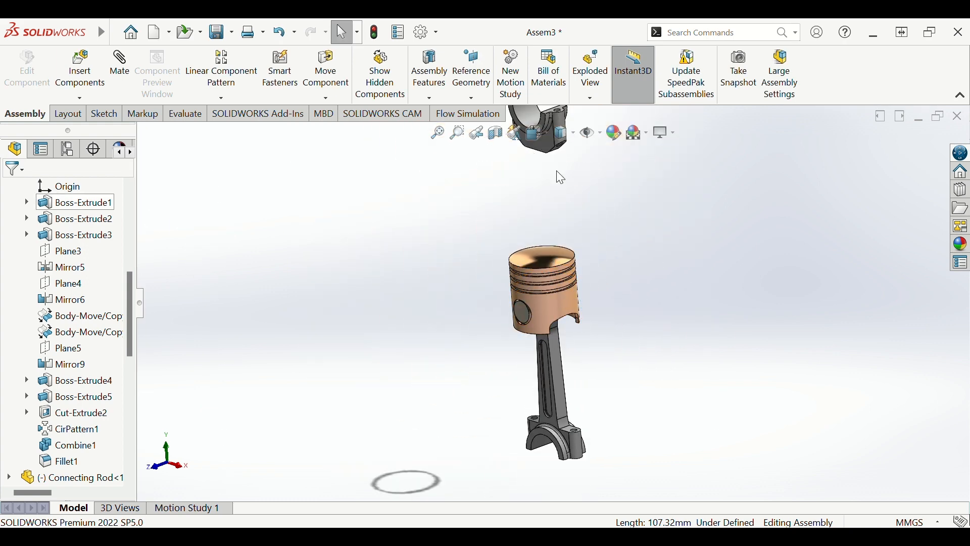
{"action": "left_click_drag", "start_coordinate": [553, 151], "coordinate": [560, 398]}
{"action": "scroll", "coordinate": [557, 393], "scroll_direction": "up", "scroll_amount": 1}
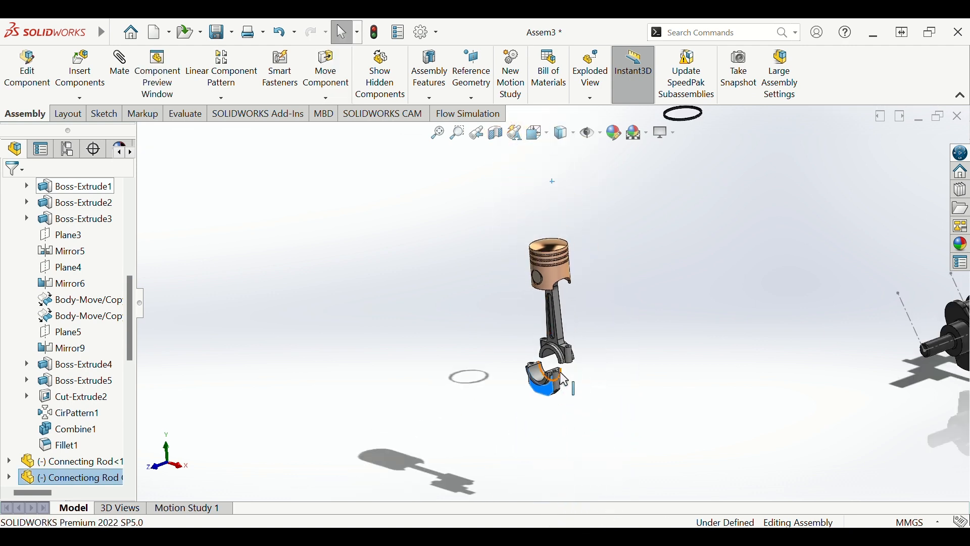
{"action": "middle_click_drag", "start_coordinate": [563, 385], "coordinate": [571, 312]}
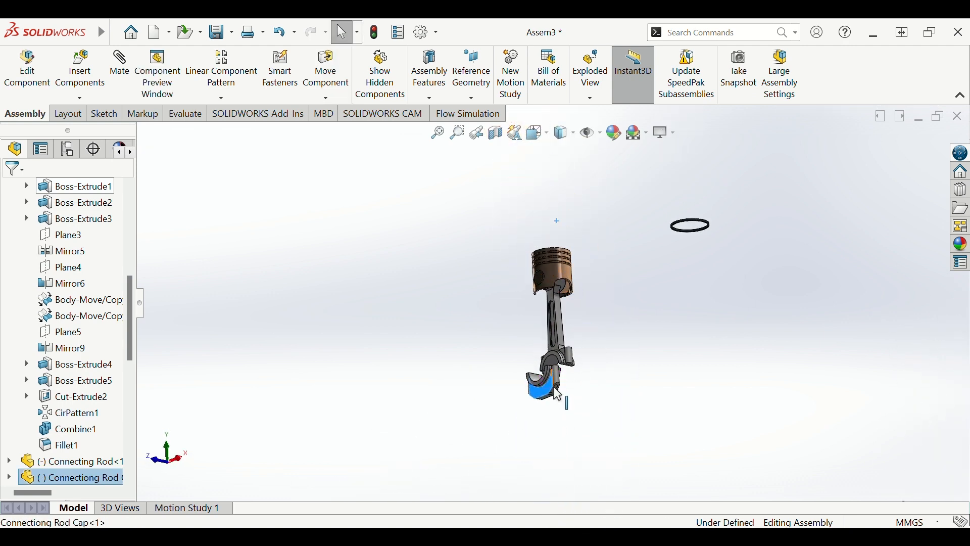
{"action": "left_click_drag", "start_coordinate": [554, 387], "coordinate": [572, 409]}
{"action": "scroll", "coordinate": [572, 408], "scroll_direction": "down", "scroll_amount": 7}
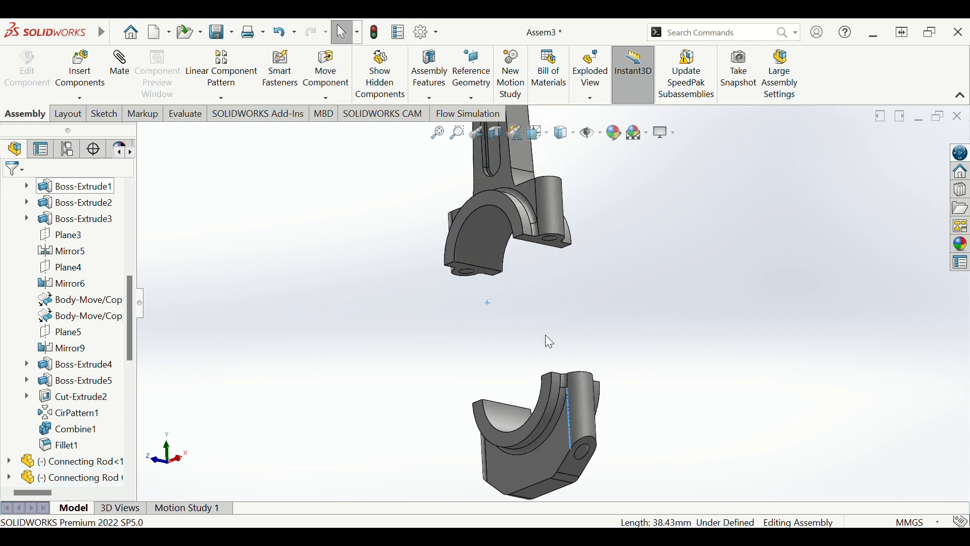
{"action": "mouse_move", "coordinate": [545, 335]}
{"action": "middle_mouse_down"}
{"action": "mouse_move", "coordinate": [555, 367]}
{"action": "mouse_move", "coordinate": [546, 351]}
{"action": "middle_mouse_up"}
- Add a Concentric mate between one bolt hole of the Connecting Rod's big end and the matching bolt hole edge of the Connecting Rod Cap
{"action": "left_click", "coordinate": [126, 66]}
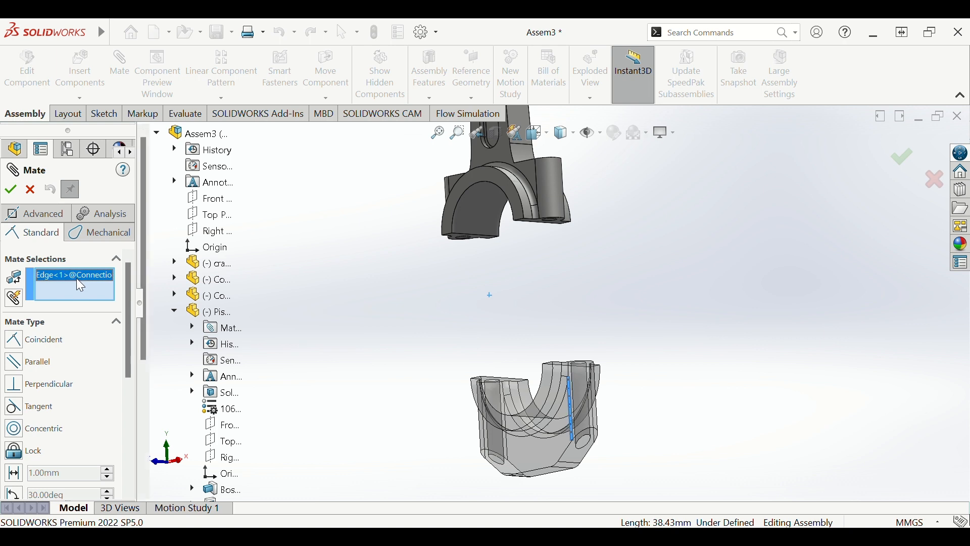
{"action": "key", "text": "Delete"}
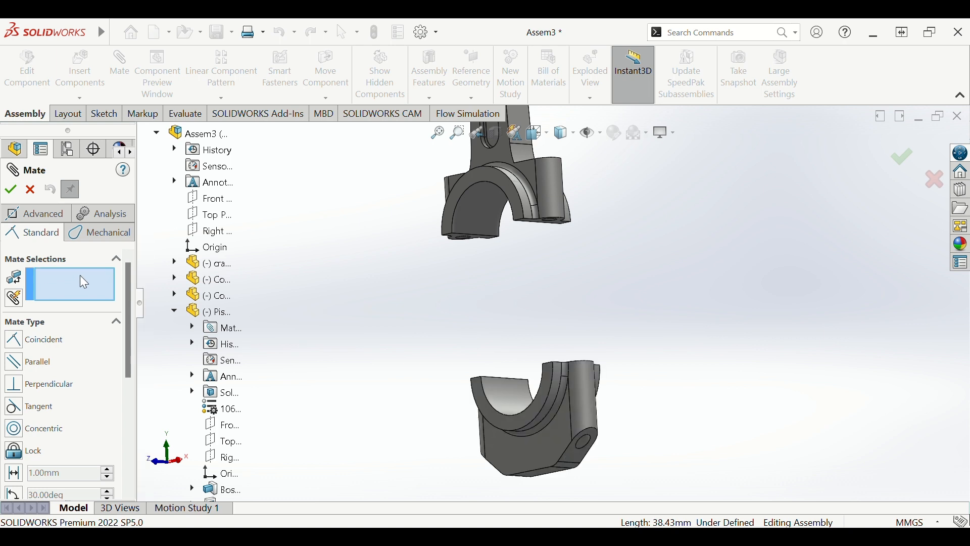
{"action": "middle_click_drag", "start_coordinate": [511, 327], "coordinate": [511, 372]}
{"action": "scroll", "coordinate": [511, 371], "scroll_direction": "up", "scroll_amount": 6}
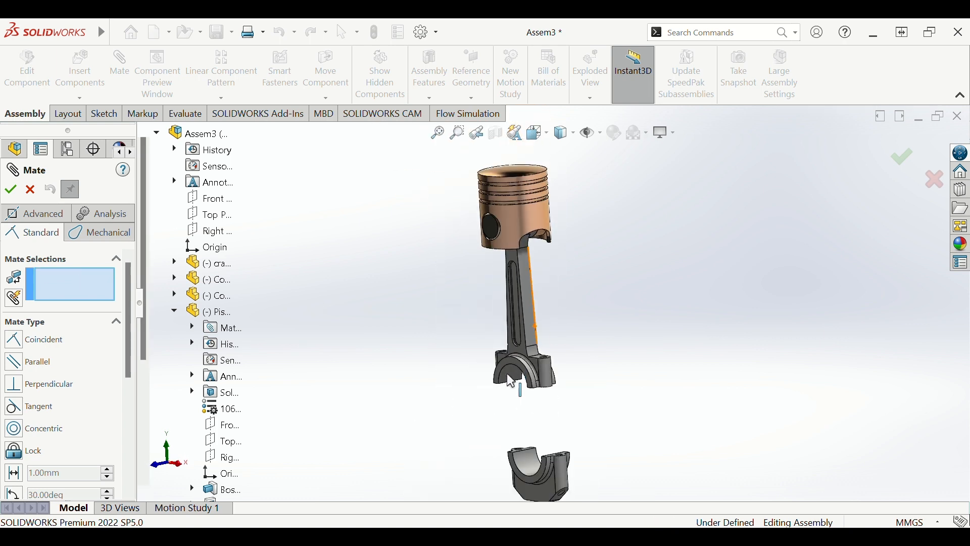
{"action": "scroll", "coordinate": [535, 384], "scroll_direction": "down", "scroll_amount": 8}
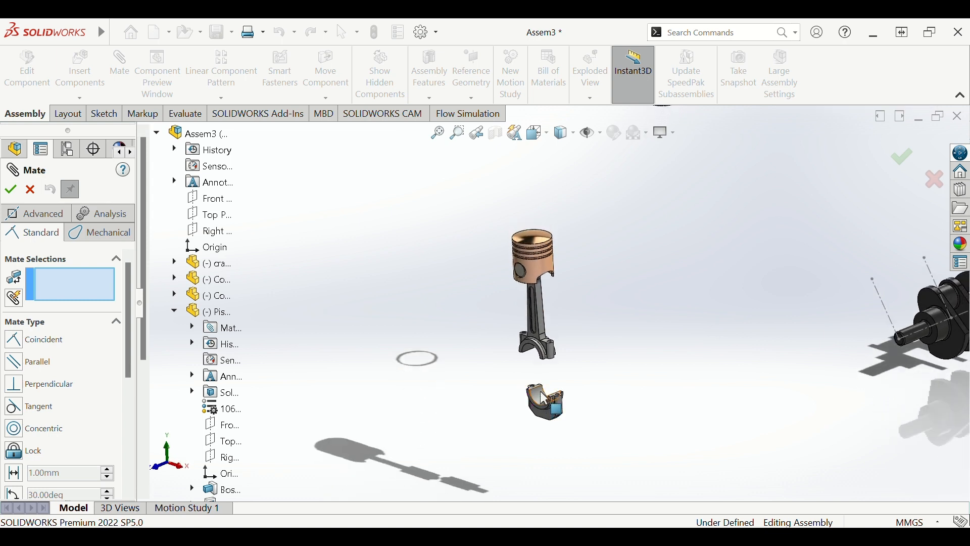
{"action": "scroll", "coordinate": [524, 296], "scroll_direction": "up", "scroll_amount": 2}
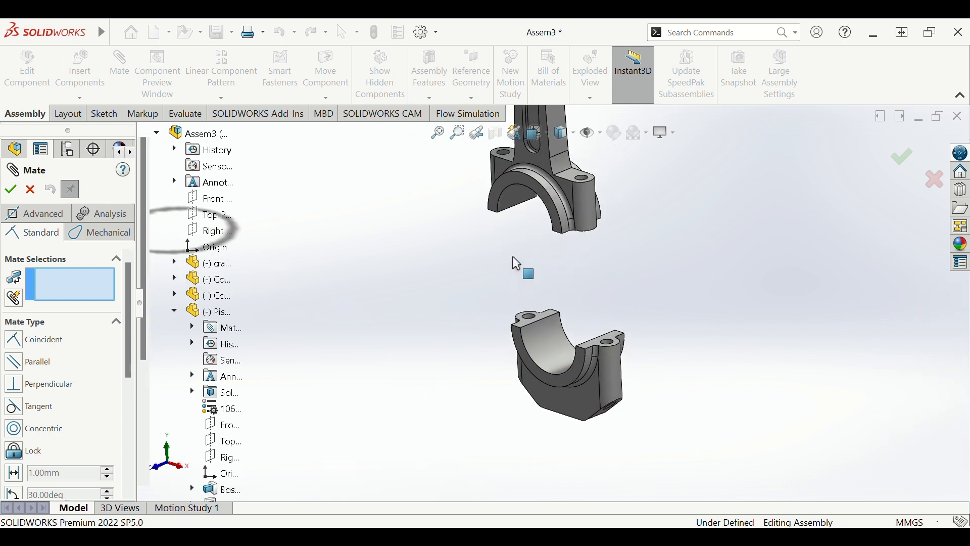
{"action": "scroll", "coordinate": [508, 161], "scroll_direction": "down", "scroll_amount": 4}
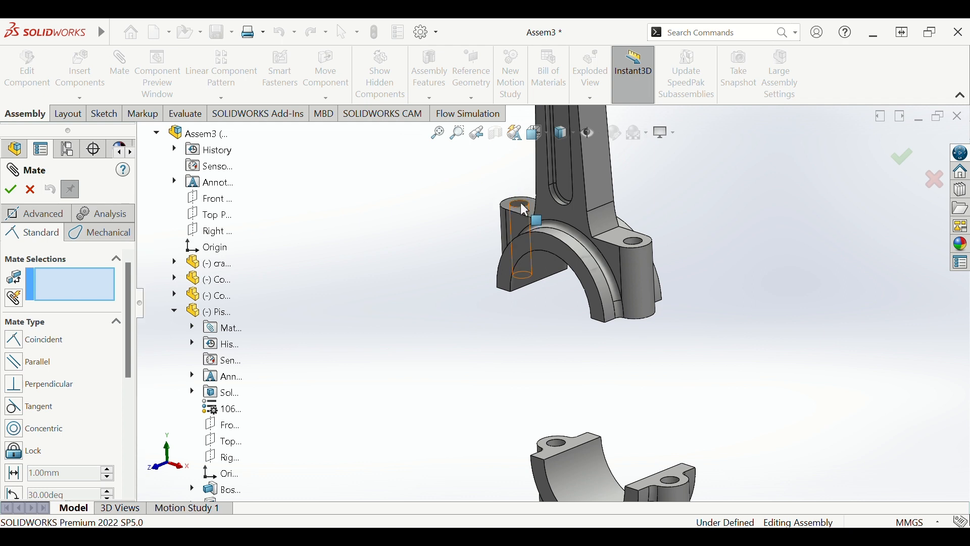
{"action": "left_click", "coordinate": [526, 210]}
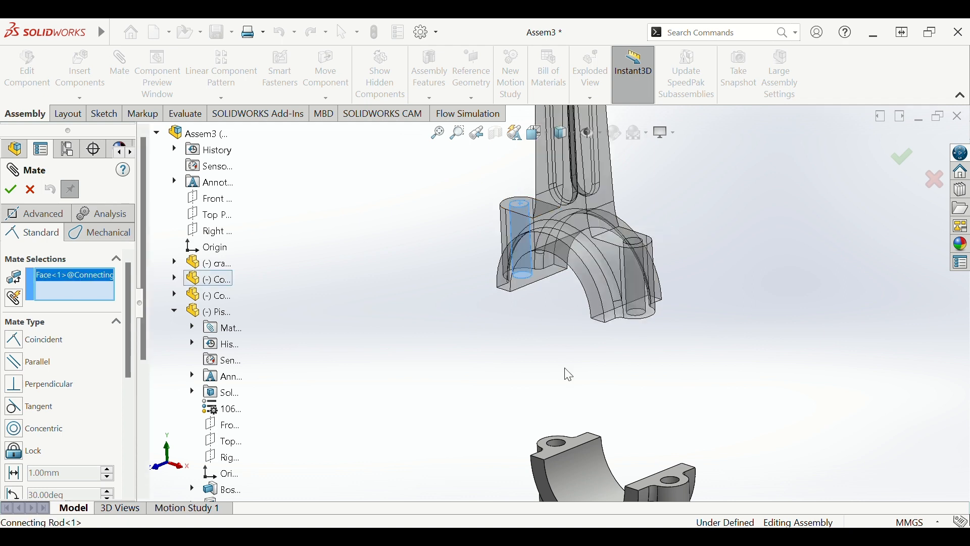
{"action": "left_click", "coordinate": [558, 443]}
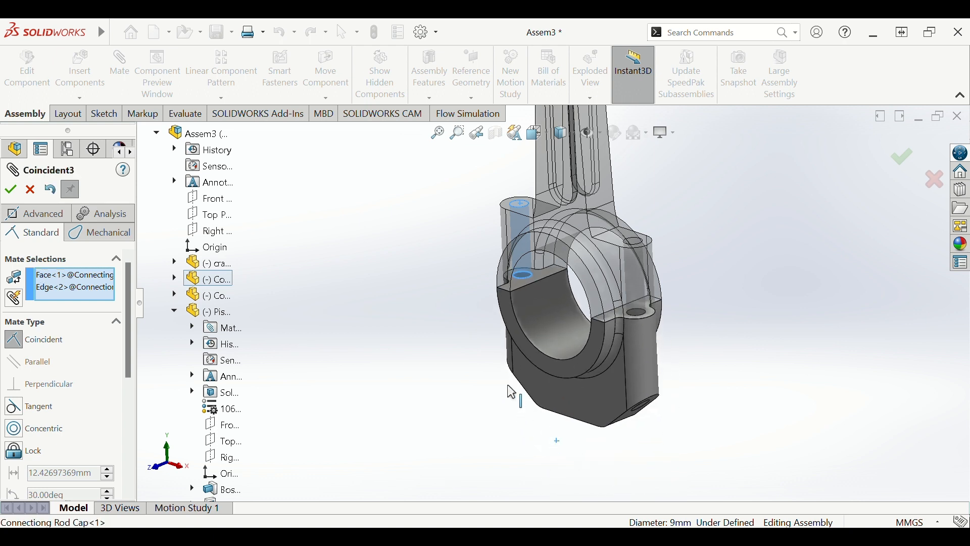
{"action": "left_click", "coordinate": [16, 429]}
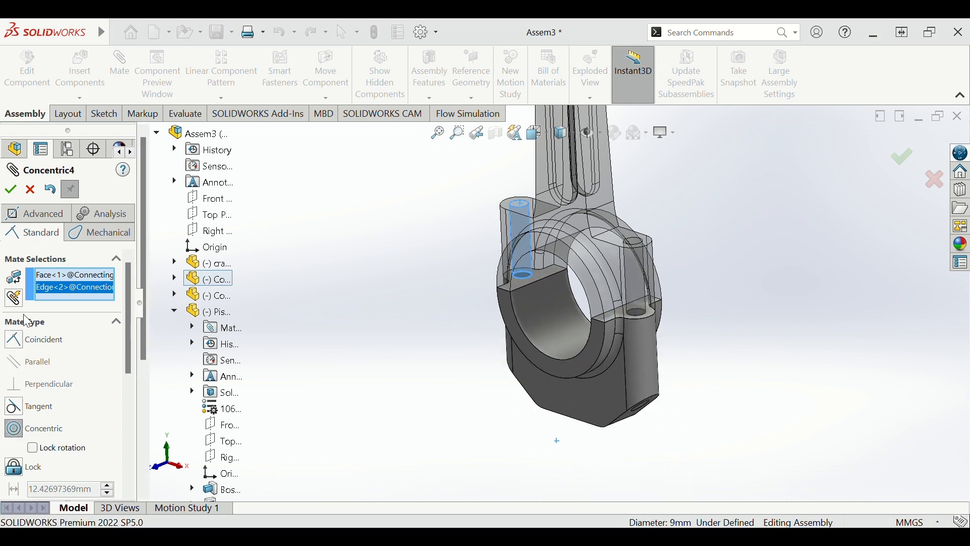
{"action": "left_click", "coordinate": [10, 190]}
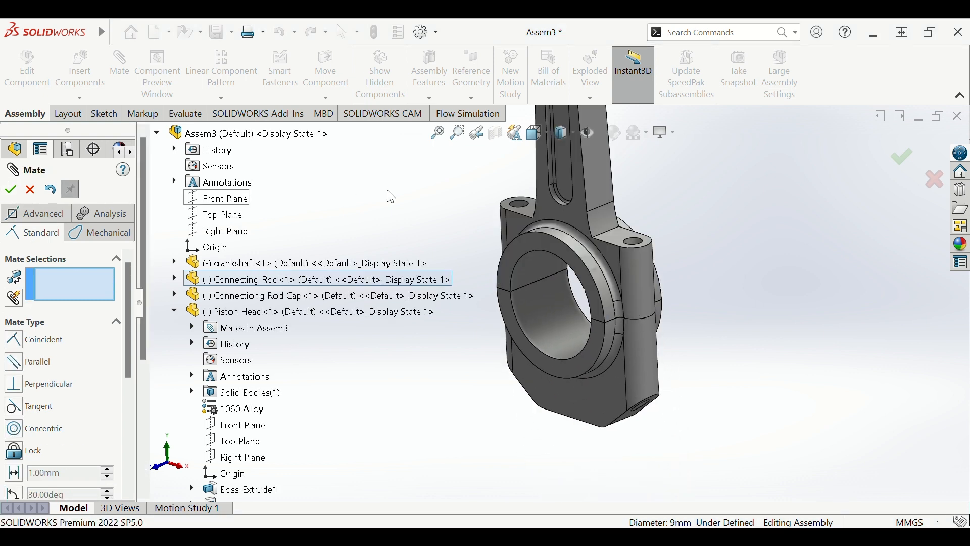
- Add a Concentric mate between the second bolt hole of the Connecting Rod and the corresponding bolt hole face of the Connecting Rod Cap
{"action": "scroll", "coordinate": [631, 243], "scroll_direction": "down", "scroll_amount": 3}
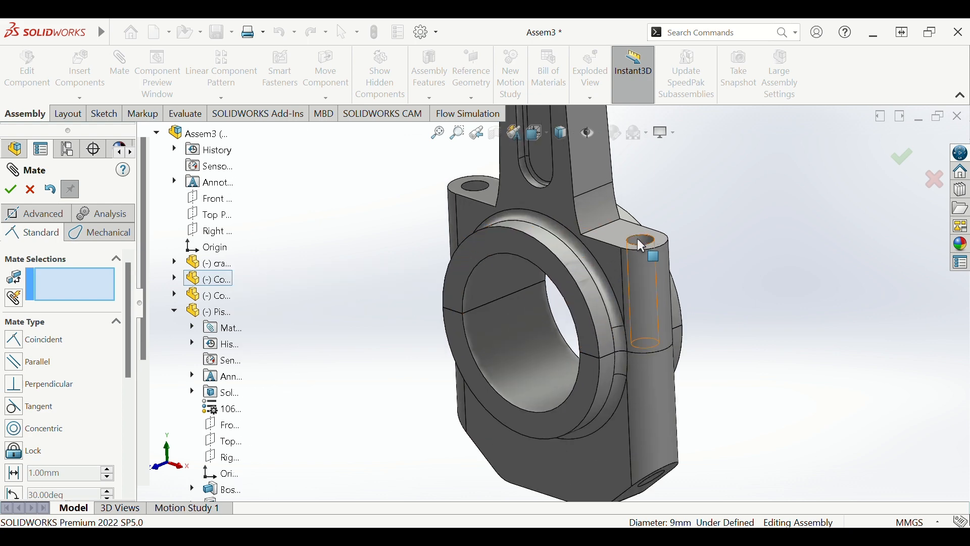
{"action": "left_click", "coordinate": [638, 240]}
{"action": "middle_click_drag", "start_coordinate": [653, 450], "coordinate": [620, 416]}
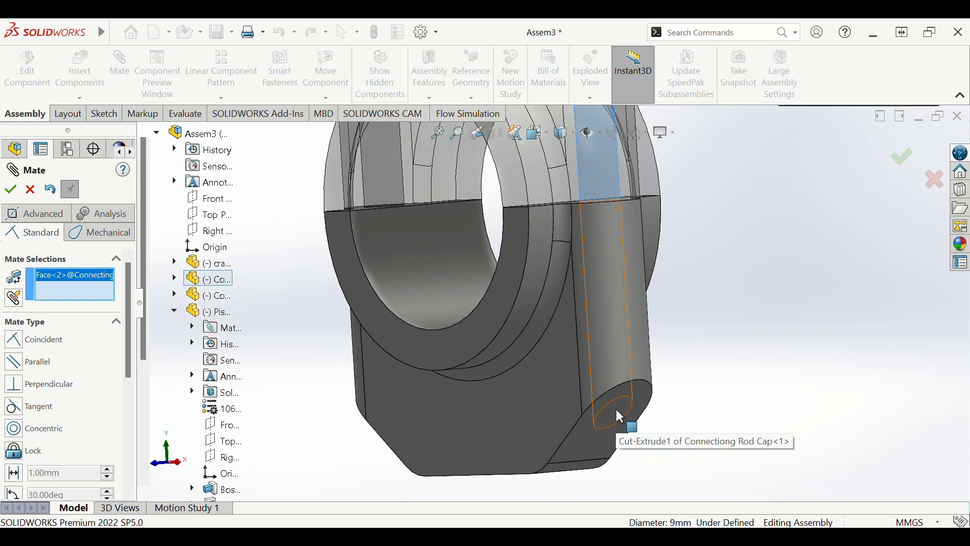
{"action": "left_click", "coordinate": [617, 413]}
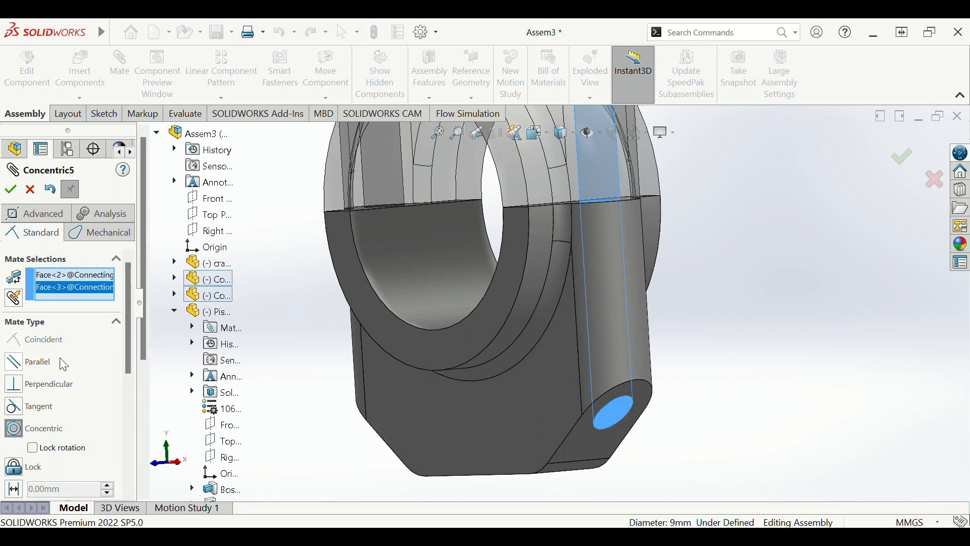
{"action": "left_click", "coordinate": [10, 190]}
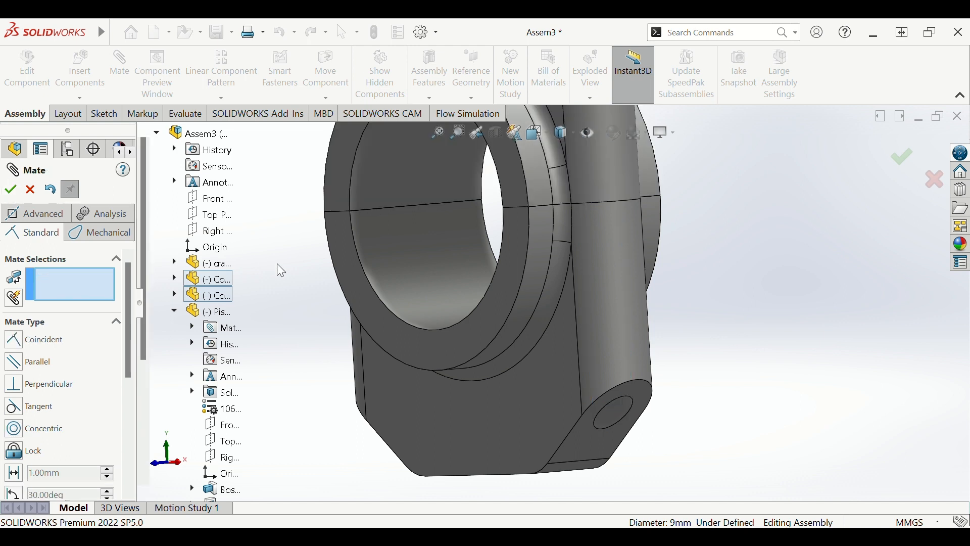
- Separate the Connecting Rod and its cap along the bolt hole axes to expose their flat joint faces
{"action": "scroll", "coordinate": [378, 244], "scroll_direction": "up", "scroll_amount": 5}
{"action": "left_click_drag", "start_coordinate": [515, 287], "coordinate": [528, 233]}
{"action": "scroll", "coordinate": [572, 280], "scroll_direction": "down", "scroll_amount": 3}
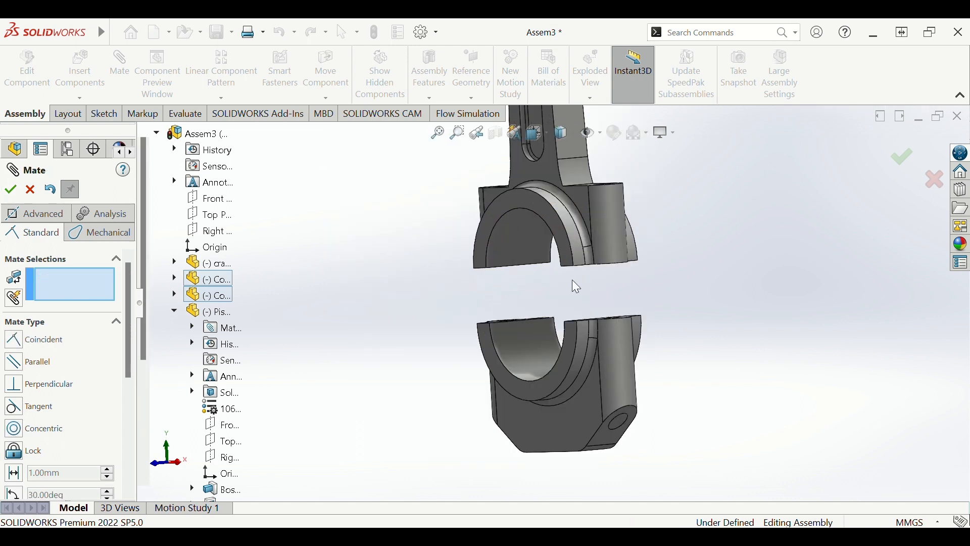
{"action": "middle_click_drag", "start_coordinate": [624, 285], "coordinate": [639, 310]}
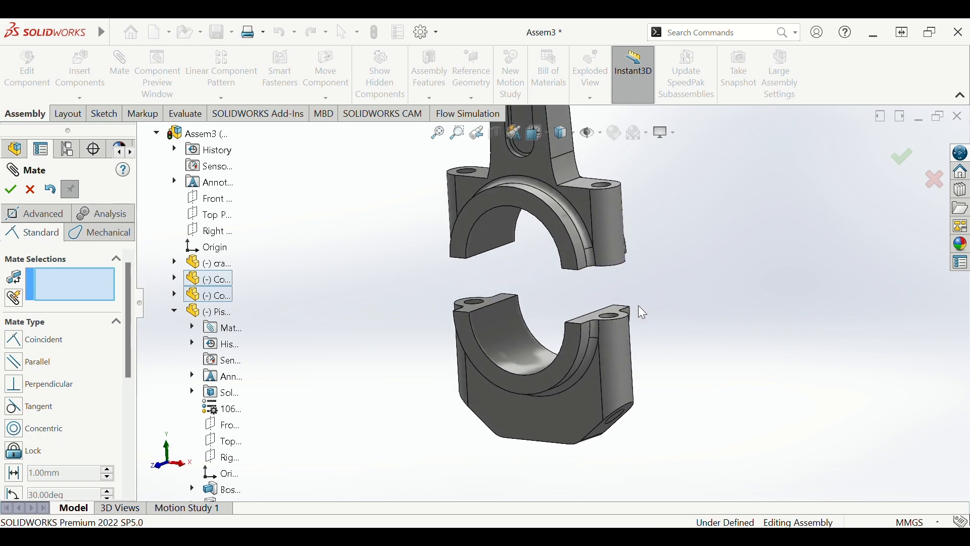
- Add a Coincident mate between the flat joint face of the Connecting Rod Cap and the matching flat face of the Connecting Rod
{"action": "scroll", "coordinate": [624, 314], "scroll_direction": "down", "scroll_amount": 3}
{"action": "scroll", "coordinate": [616, 315], "scroll_direction": "down", "scroll_amount": 4}
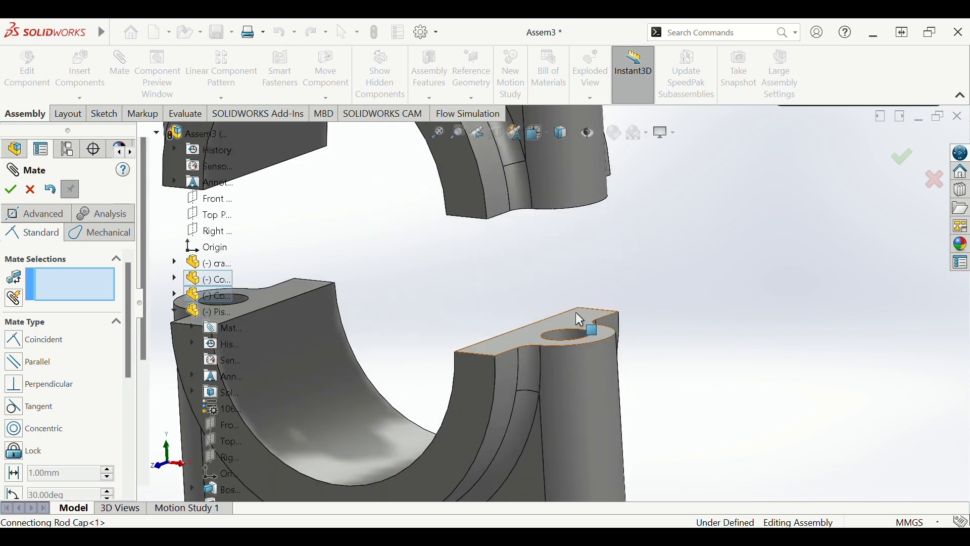
{"action": "left_click", "coordinate": [569, 314]}
{"action": "middle_click_drag", "start_coordinate": [544, 262], "coordinate": [544, 221]}
{"action": "scroll", "coordinate": [544, 248], "scroll_direction": "up", "scroll_amount": 10}
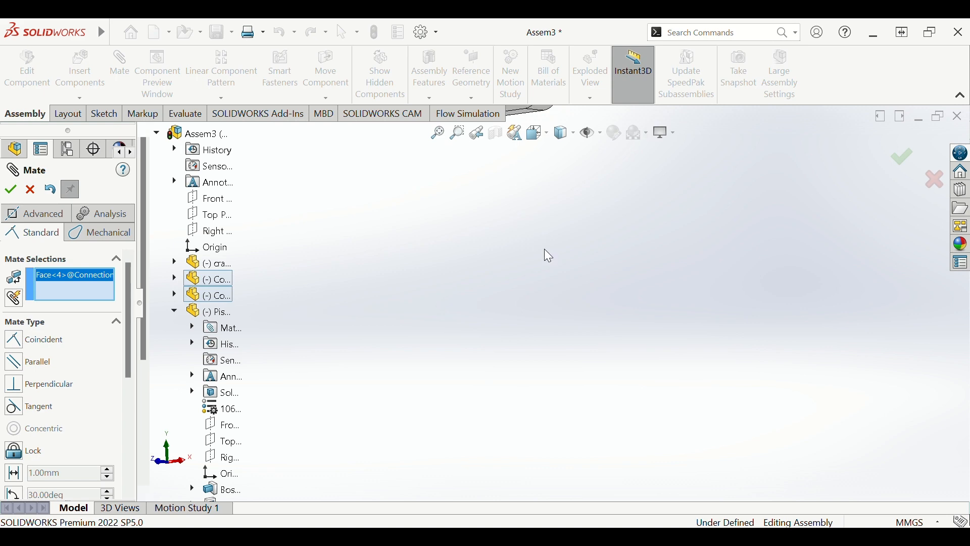
{"action": "scroll", "coordinate": [544, 248], "scroll_direction": "down", "scroll_amount": 6}
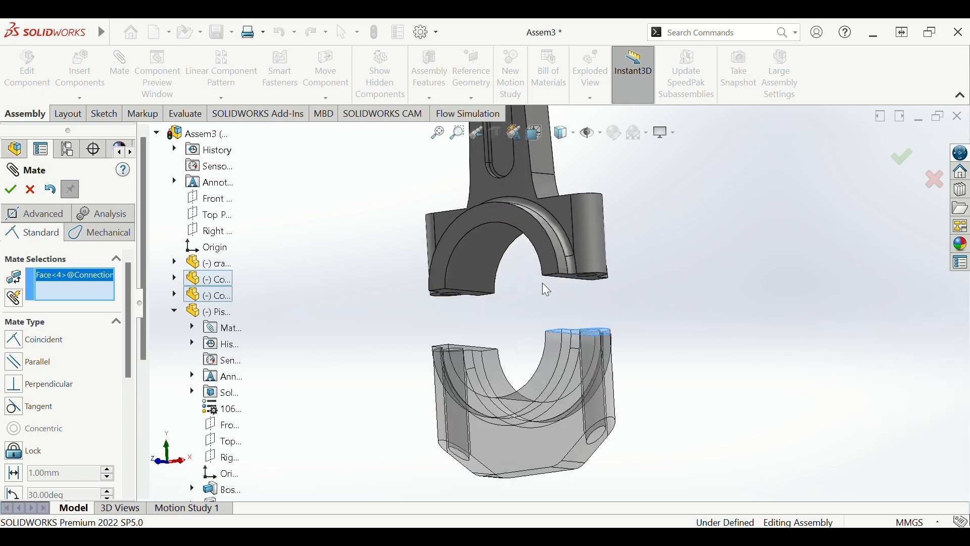
{"action": "scroll", "coordinate": [546, 290], "scroll_direction": "down", "scroll_amount": 5}
{"action": "scroll", "coordinate": [556, 292], "scroll_direction": "up", "scroll_amount": 3}
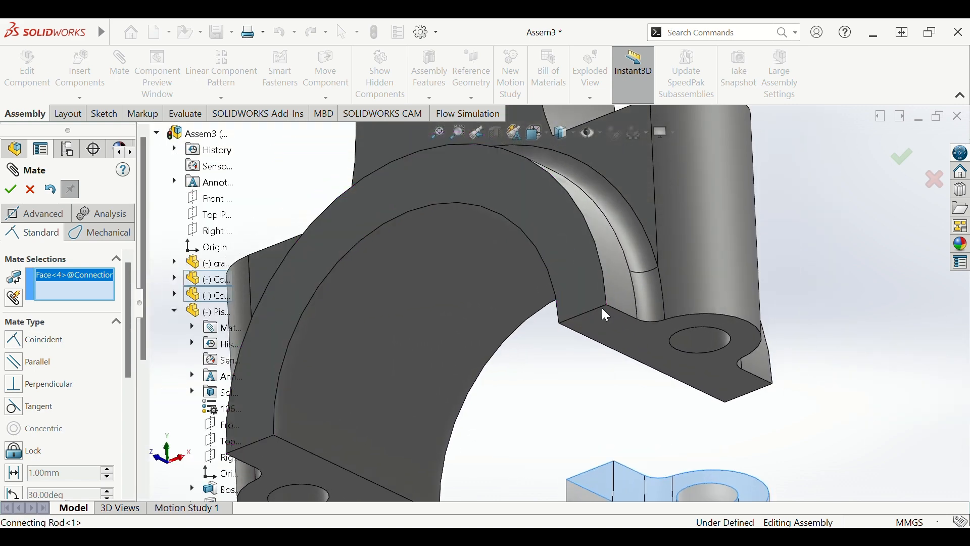
{"action": "left_click", "coordinate": [616, 322]}
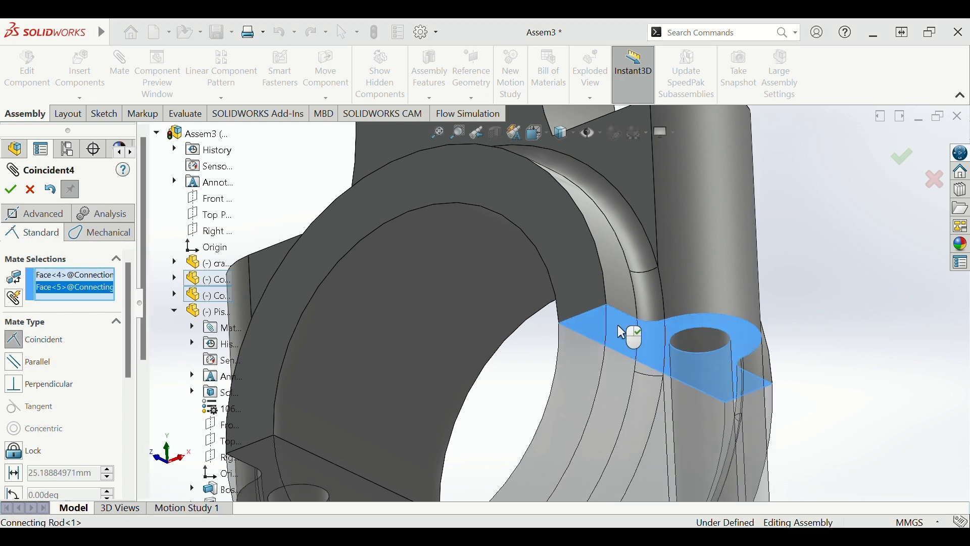
{"action": "left_click", "coordinate": [10, 190]}
{"action": "scroll", "coordinate": [515, 281], "scroll_direction": "up", "scroll_amount": 5}
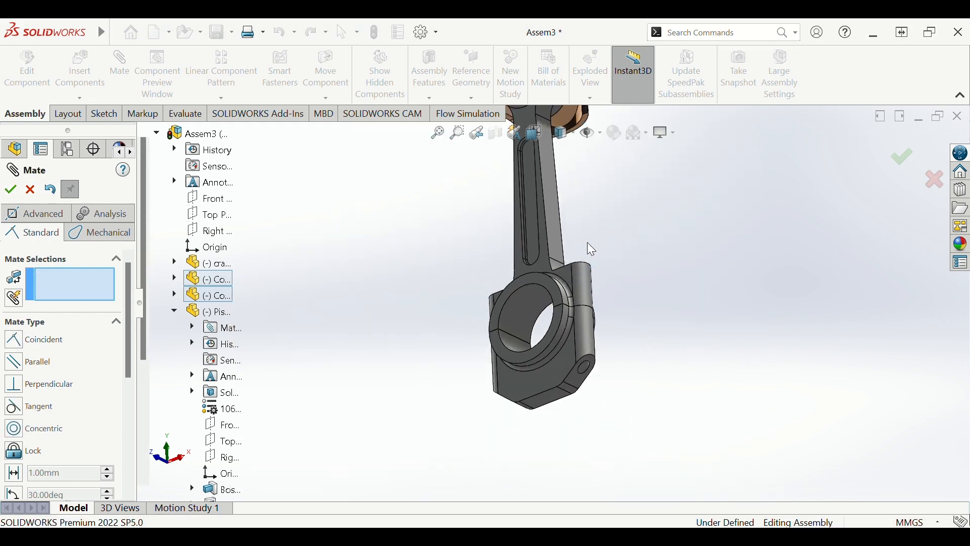
- Add a Concentric mate between the lowest ring groove's cylindrical face on the Piston Head and the Piston Ring's inner cylindrical face
{"action": "scroll", "coordinate": [591, 248], "scroll_direction": "up", "scroll_amount": 5}
{"action": "middle_click_drag", "start_coordinate": [602, 248], "coordinate": [564, 275]}
{"action": "scroll", "coordinate": [587, 290], "scroll_direction": "down", "scroll_amount": 2}
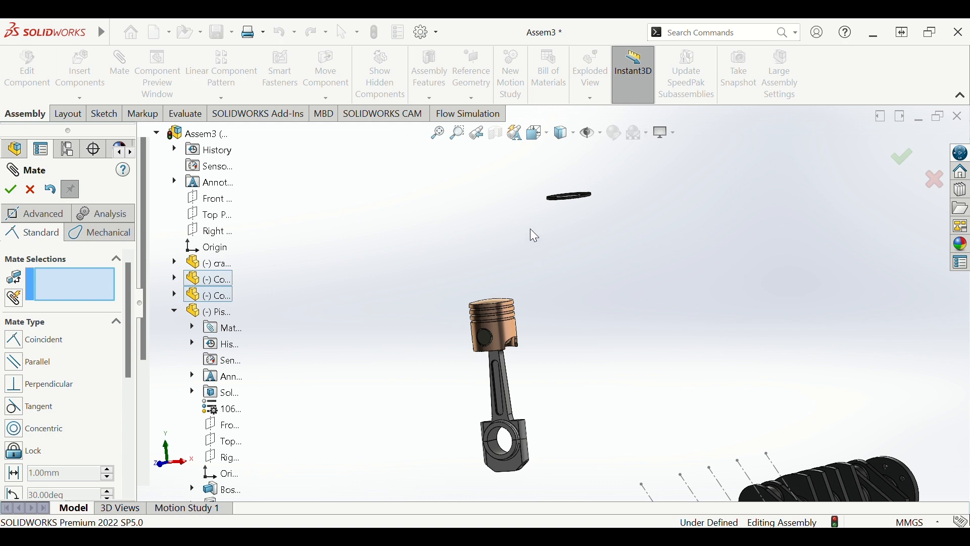
{"action": "scroll", "coordinate": [541, 204], "scroll_direction": "down", "scroll_amount": 3}
{"action": "scroll", "coordinate": [480, 268], "scroll_direction": "down", "scroll_amount": 2}
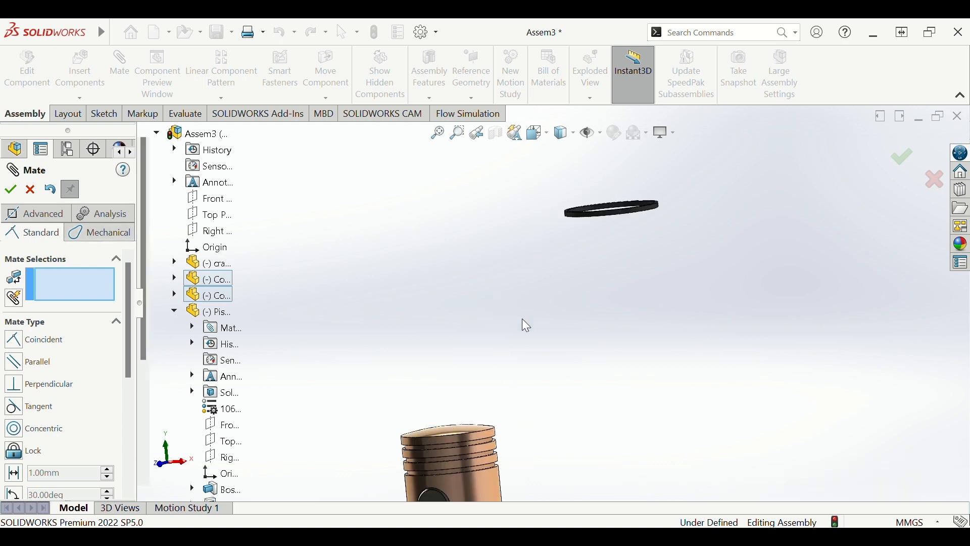
{"action": "scroll", "coordinate": [469, 377], "scroll_direction": "up", "scroll_amount": 3}
{"action": "scroll", "coordinate": [476, 386], "scroll_direction": "down", "scroll_amount": 5}
{"action": "scroll", "coordinate": [528, 399], "scroll_direction": "down", "scroll_amount": 2}
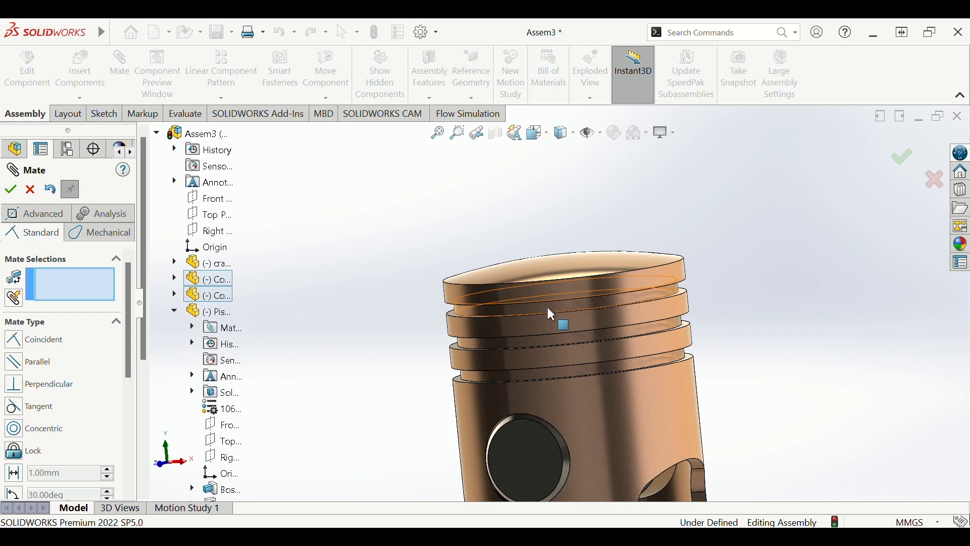
{"action": "scroll", "coordinate": [547, 305], "scroll_direction": "down", "scroll_amount": 2}
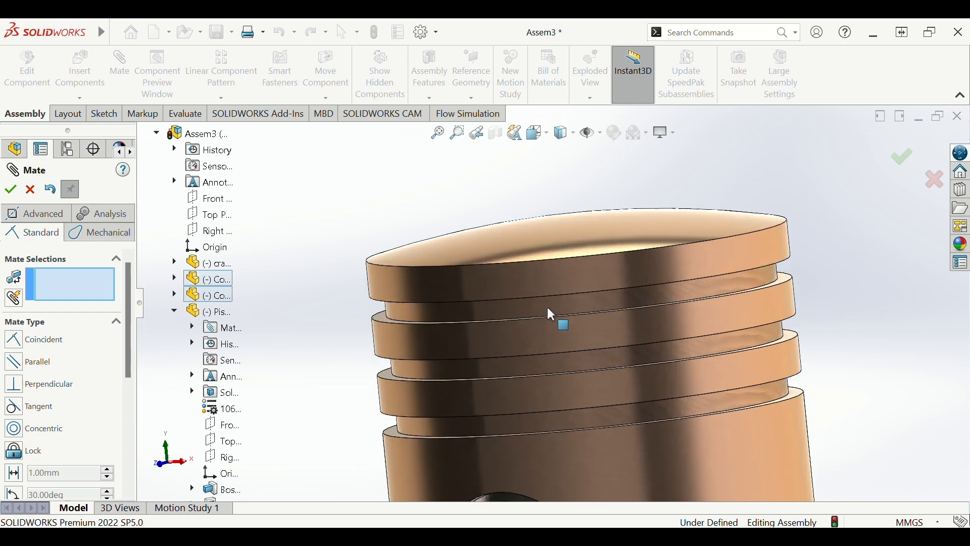
{"action": "left_click", "coordinate": [569, 420]}
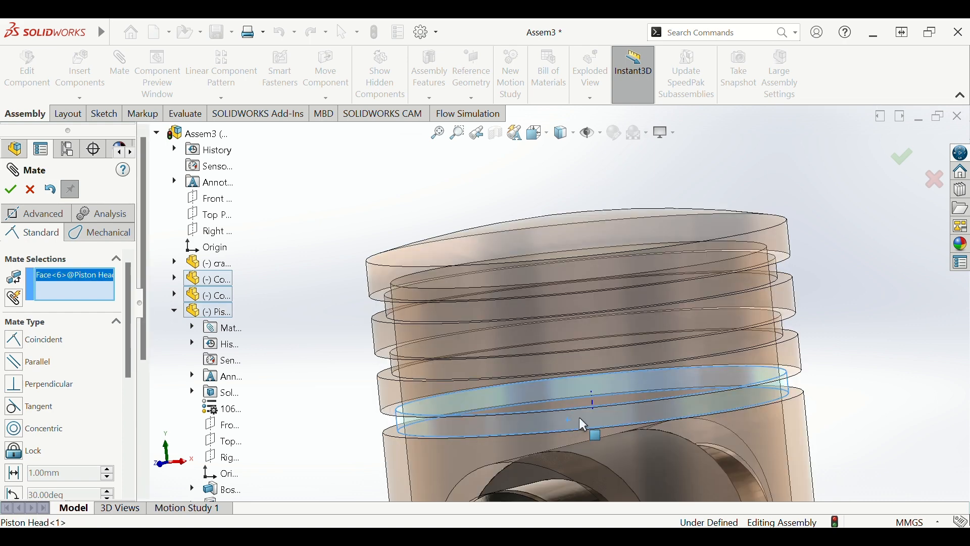
{"action": "scroll", "coordinate": [579, 418], "scroll_direction": "up", "scroll_amount": 3}
{"action": "scroll", "coordinate": [662, 308], "scroll_direction": "up", "scroll_amount": 2}
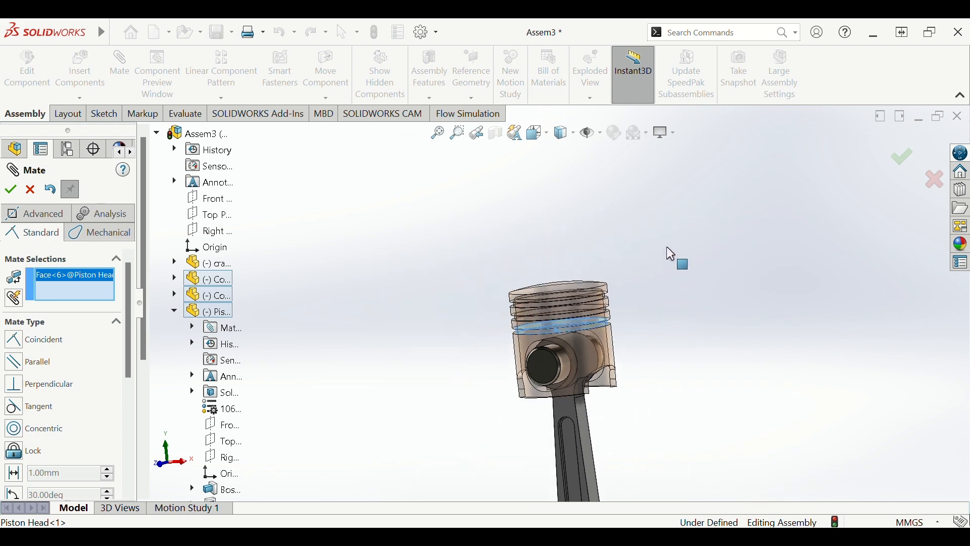
{"action": "middle_click_drag", "start_coordinate": [674, 255], "coordinate": [675, 297]}
{"action": "scroll", "coordinate": [663, 183], "scroll_direction": "down", "scroll_amount": 7}
{"action": "scroll", "coordinate": [663, 183], "scroll_direction": "up", "scroll_amount": 8}
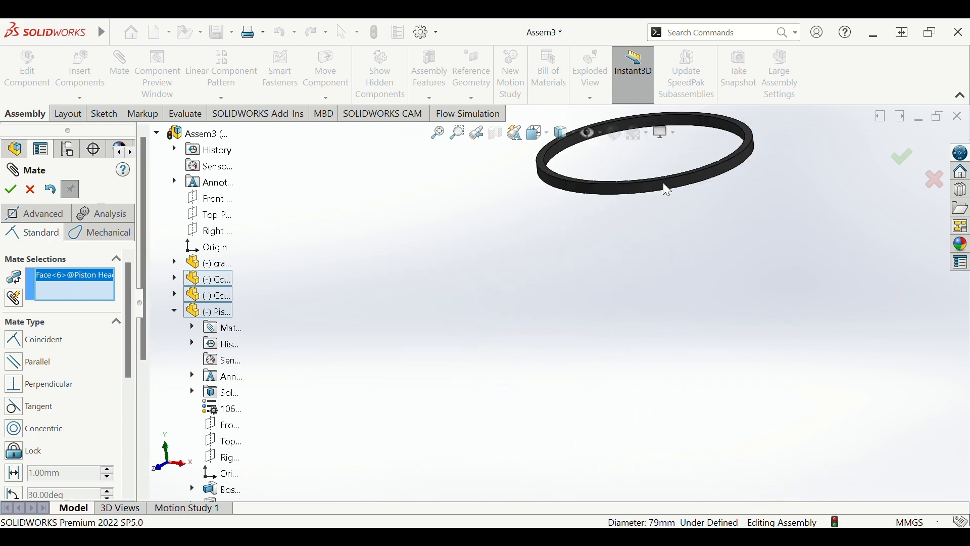
{"action": "scroll", "coordinate": [623, 244], "scroll_direction": "down", "scroll_amount": 8}
{"action": "scroll", "coordinate": [530, 324], "scroll_direction": "down", "scroll_amount": 3}
{"action": "scroll", "coordinate": [471, 379], "scroll_direction": "up", "scroll_amount": 2}
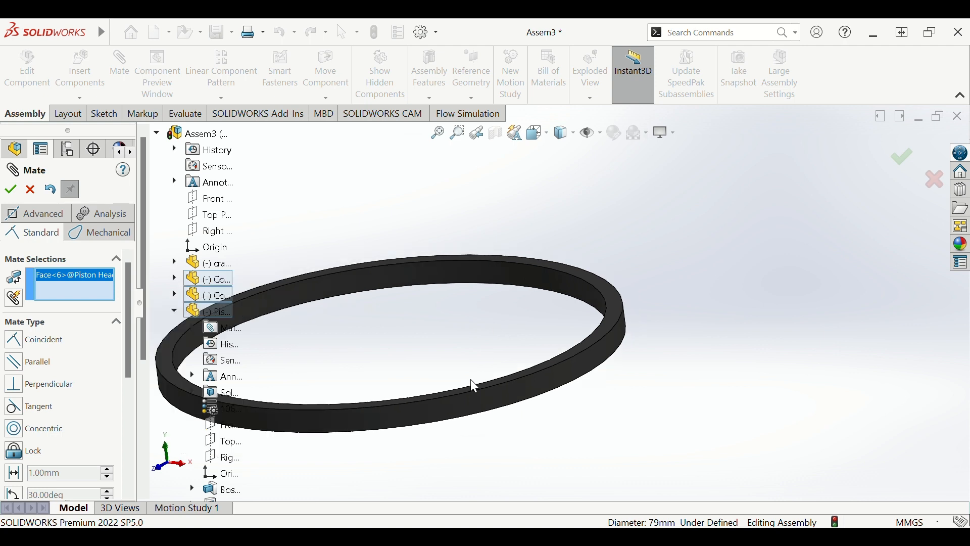
{"action": "left_click", "coordinate": [494, 278]}
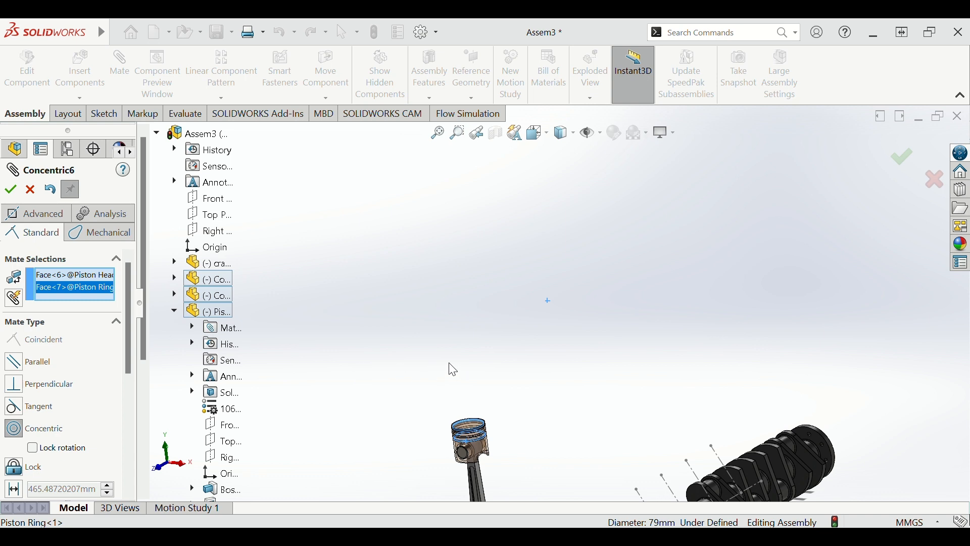
{"action": "key", "text": "Return"}
- Move the Piston Ring along the piston axis until it sits clear above the Piston Head's crown
{"action": "scroll", "coordinate": [500, 435], "scroll_direction": "down", "scroll_amount": 5}
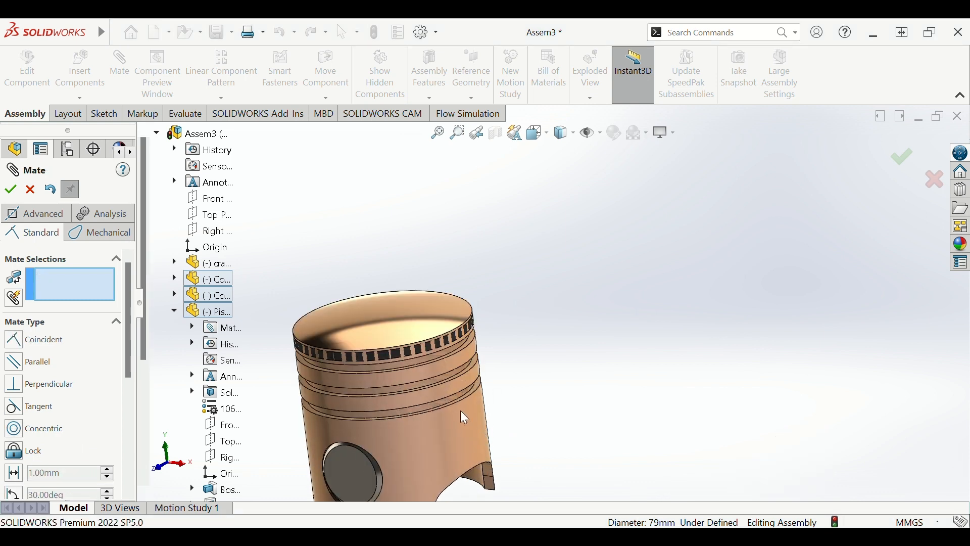
{"action": "scroll", "coordinate": [407, 293], "scroll_direction": "down", "scroll_amount": 2}
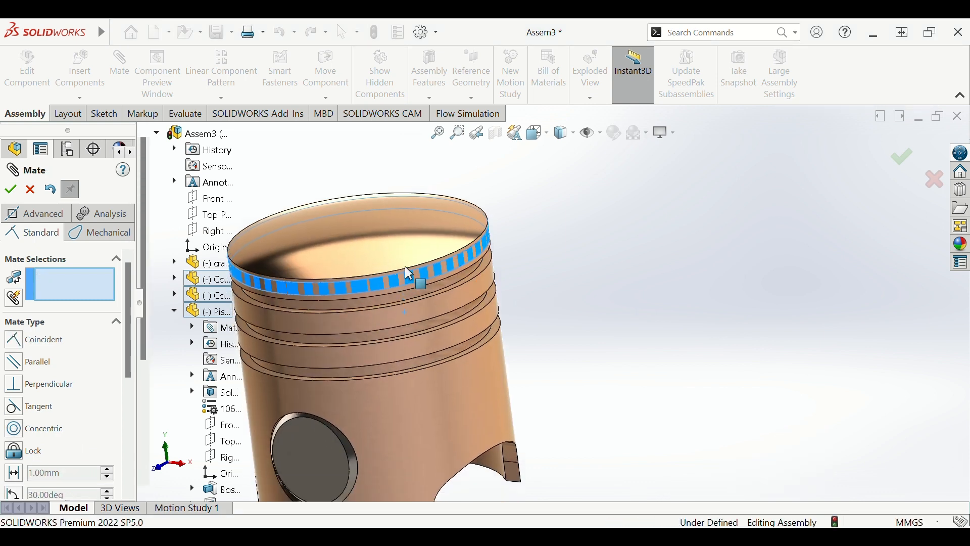
{"action": "left_click_drag", "start_coordinate": [404, 266], "coordinate": [410, 367]}
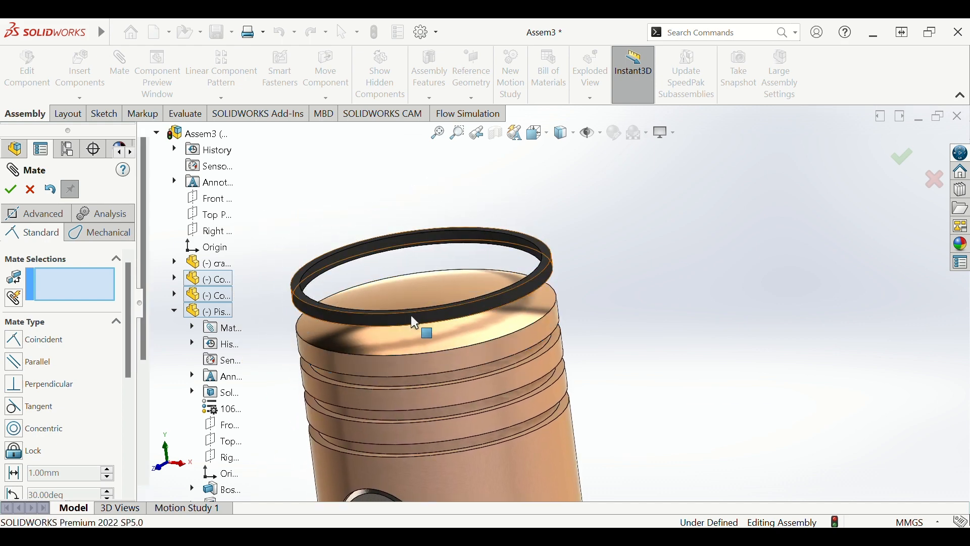
{"action": "mouse_move", "coordinate": [411, 314]}
{"action": "left_mouse_down"}
{"action": "mouse_move", "coordinate": [414, 330]}
{"action": "mouse_move", "coordinate": [417, 299]}
{"action": "left_mouse_up"}
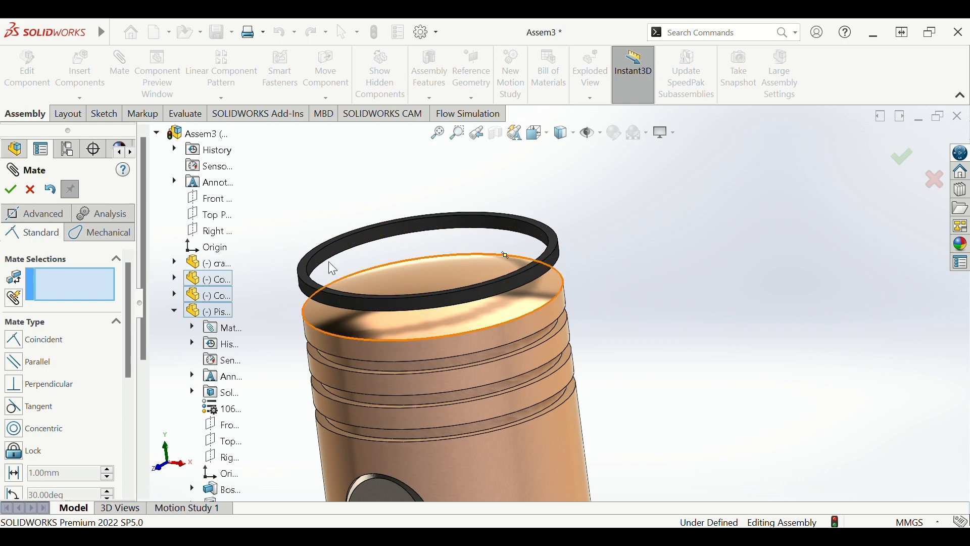
{"action": "left_click_drag", "start_coordinate": [334, 238], "coordinate": [341, 203]}
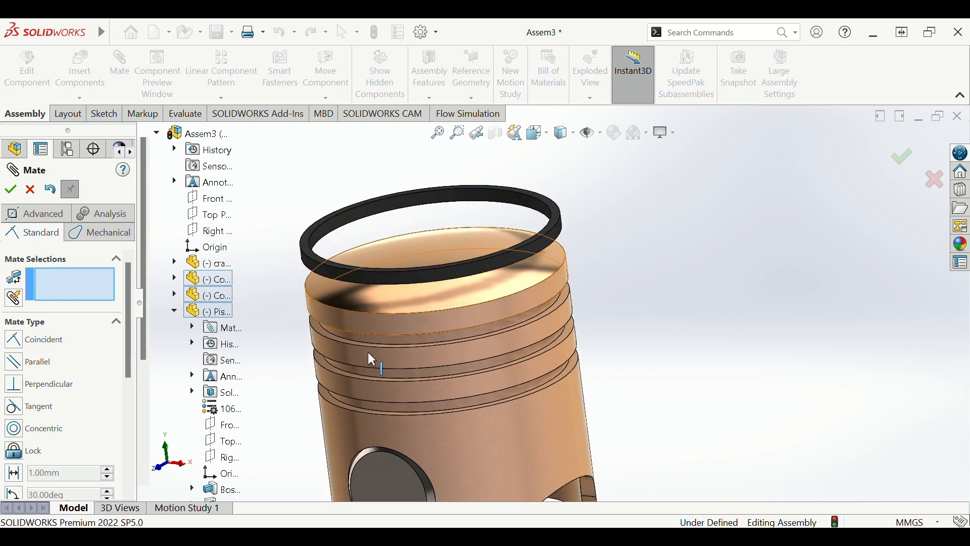
- Add a Coincident mate between the lower flat face of the Piston Head's lowest groove and the Piston Ring's underside, and finish mating
{"action": "scroll", "coordinate": [411, 414], "scroll_direction": "down", "scroll_amount": 5}
{"action": "middle_click_drag", "start_coordinate": [405, 396], "coordinate": [398, 365]}
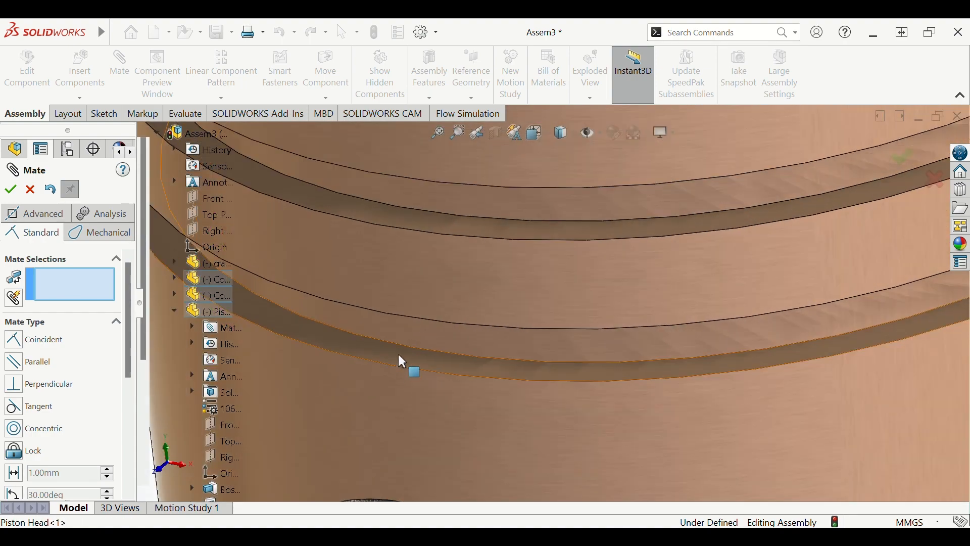
{"action": "left_click", "coordinate": [396, 355]}
{"action": "scroll", "coordinate": [396, 354], "scroll_direction": "up", "scroll_amount": 5}
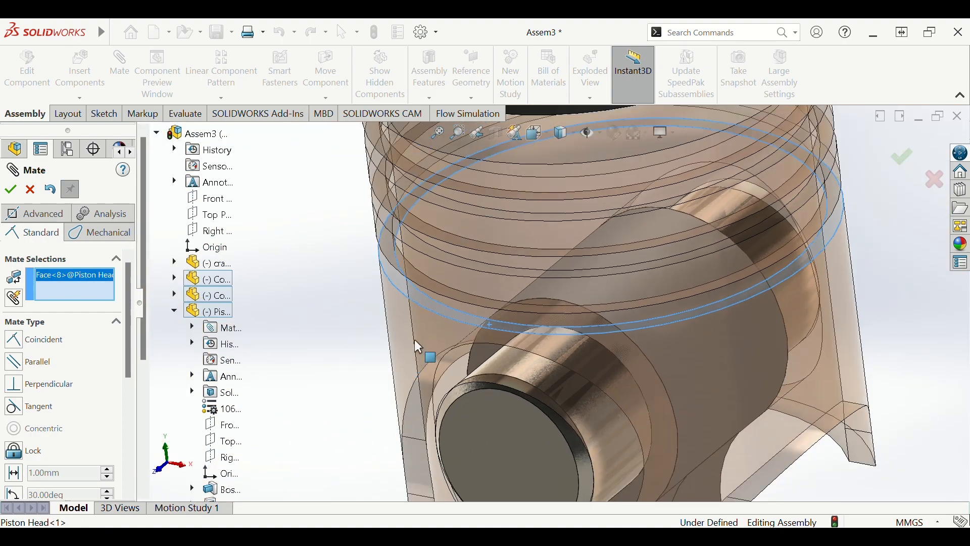
{"action": "scroll", "coordinate": [416, 339], "scroll_direction": "up", "scroll_amount": 2}
{"action": "middle_click_drag", "start_coordinate": [417, 338], "coordinate": [440, 260]}
{"action": "scroll", "coordinate": [440, 243], "scroll_direction": "up", "scroll_amount": 5}
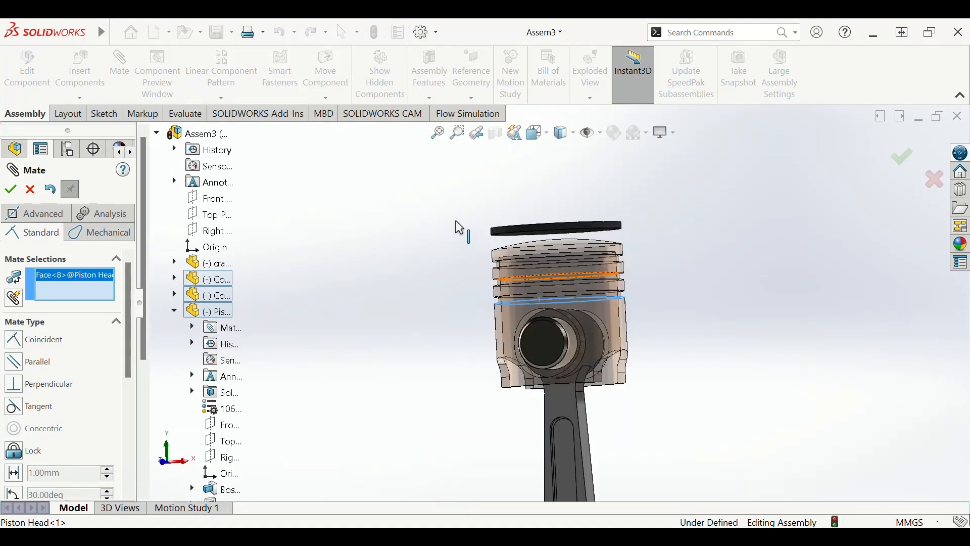
{"action": "scroll", "coordinate": [510, 275], "scroll_direction": "up", "scroll_amount": 5}
{"action": "middle_click_drag", "start_coordinate": [518, 277], "coordinate": [530, 229]}
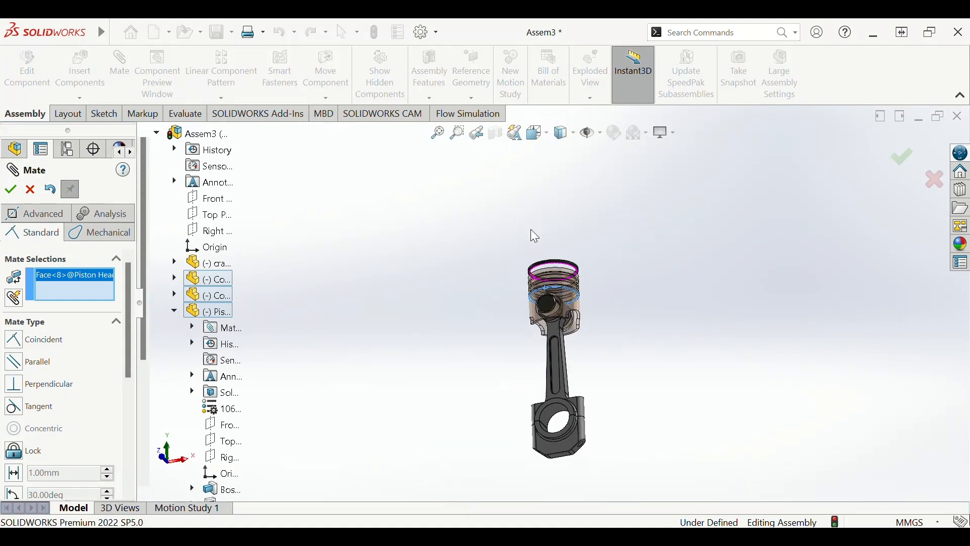
{"action": "scroll", "coordinate": [550, 271], "scroll_direction": "down", "scroll_amount": 10}
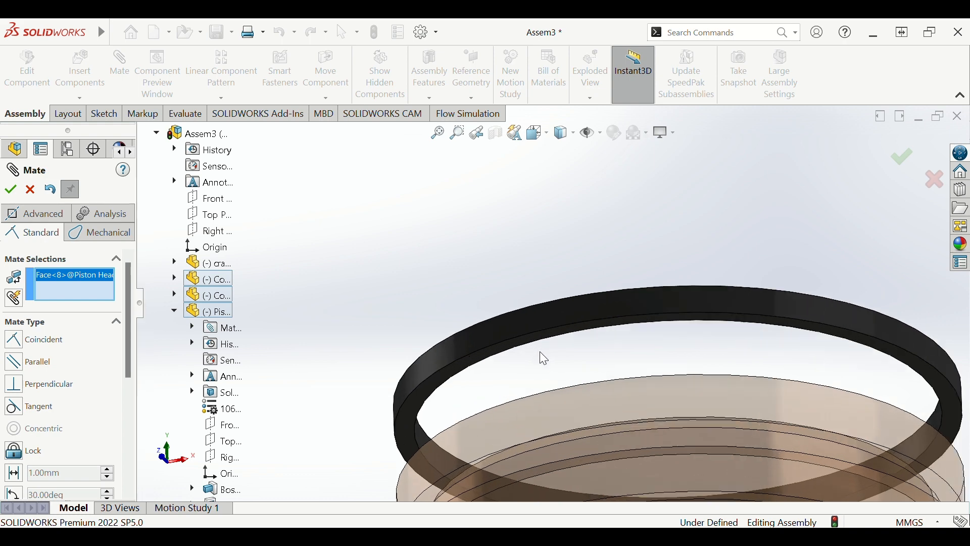
{"action": "scroll", "coordinate": [541, 348], "scroll_direction": "down", "scroll_amount": 5}
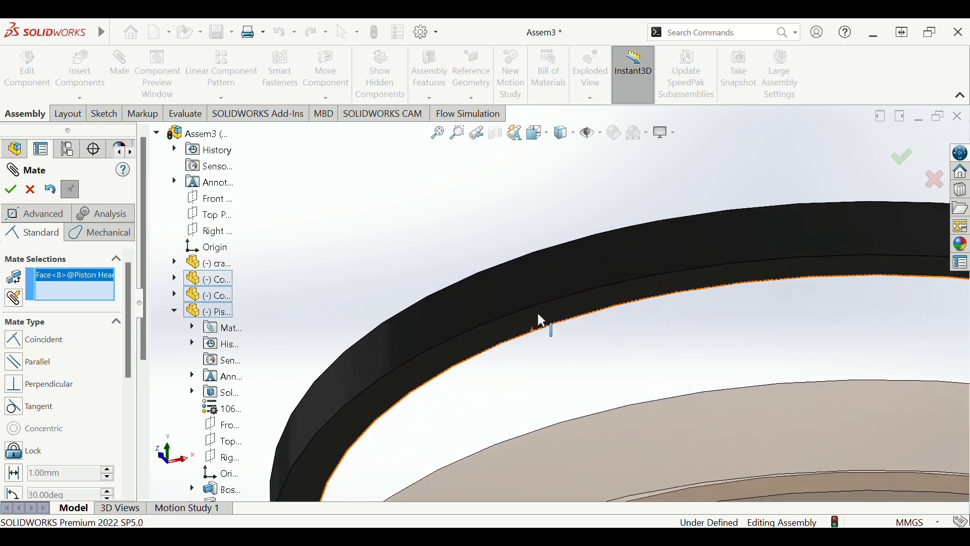
{"action": "left_click", "coordinate": [539, 322]}
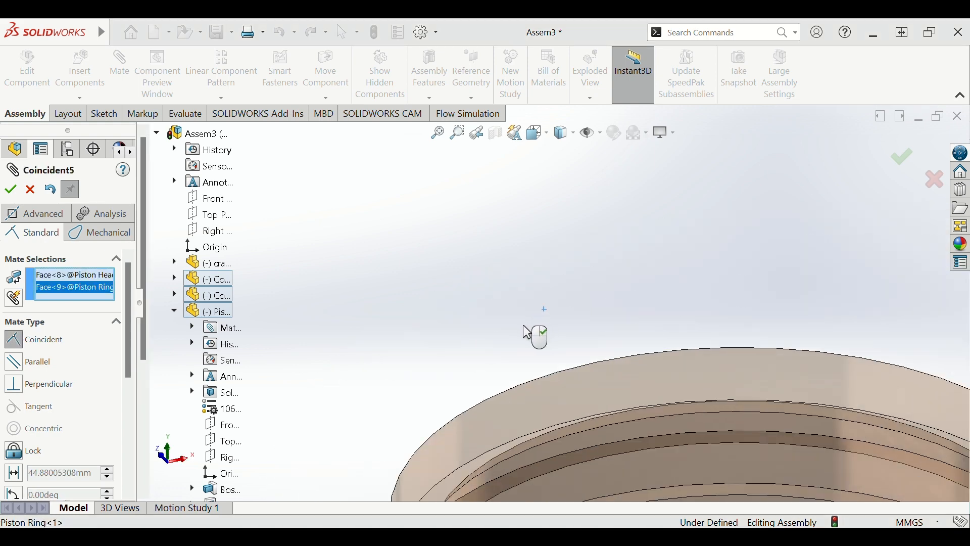
{"action": "left_click", "coordinate": [10, 190]}
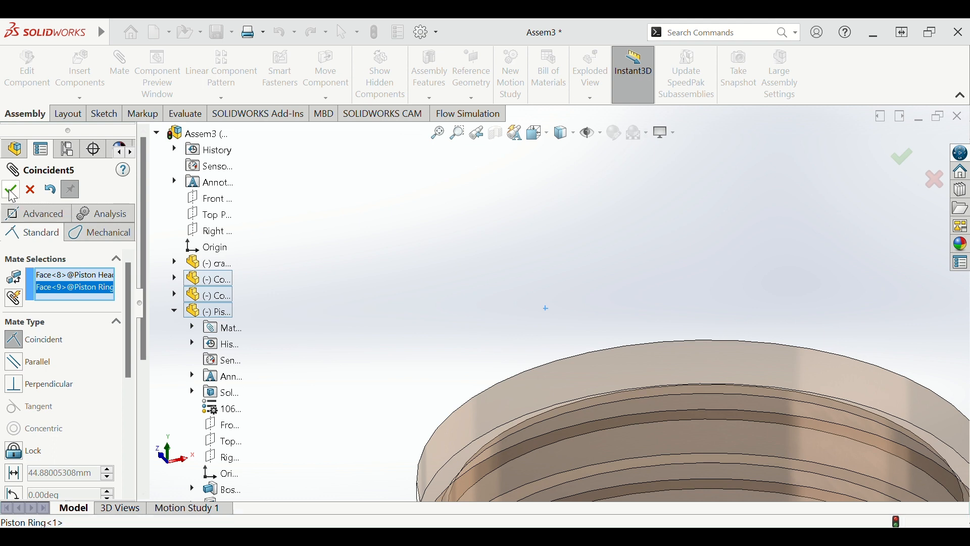
{"action": "scroll", "coordinate": [354, 240], "scroll_direction": "up", "scroll_amount": 6}
{"action": "middle_click_drag", "start_coordinate": [496, 262], "coordinate": [460, 329]}
{"action": "scroll", "coordinate": [673, 371], "scroll_direction": "down", "scroll_amount": 5}
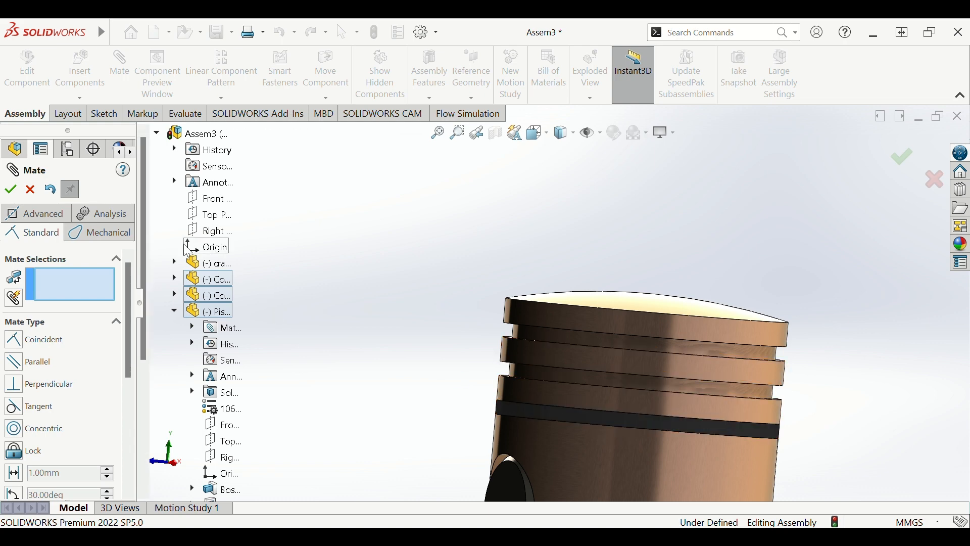
{"action": "left_click", "coordinate": [30, 190]}
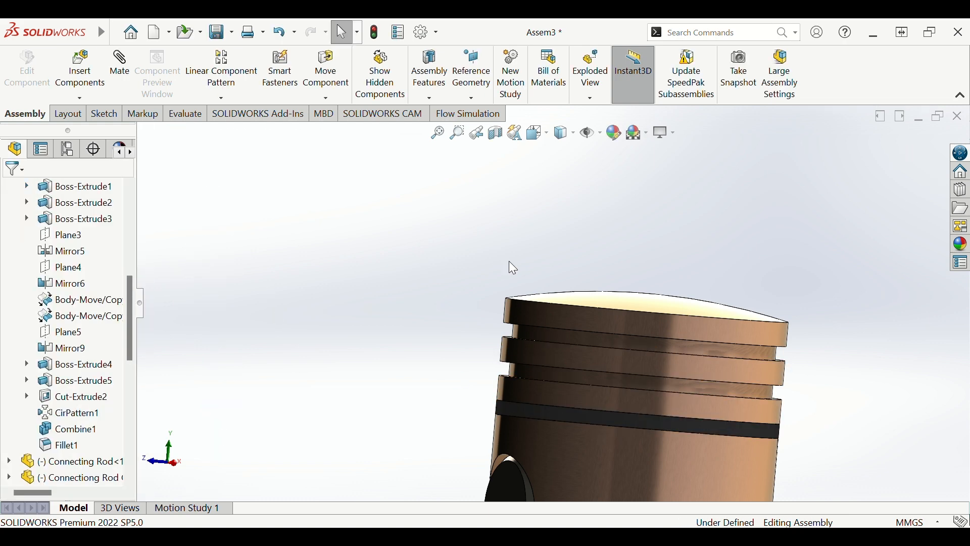
- Examine the piston assembly, the crankshaft and the dimensions of the layout sketch Sketch1
{"action": "scroll", "coordinate": [618, 298], "scroll_direction": "up", "scroll_amount": 5}
{"action": "scroll", "coordinate": [619, 323], "scroll_direction": "up", "scroll_amount": 3}
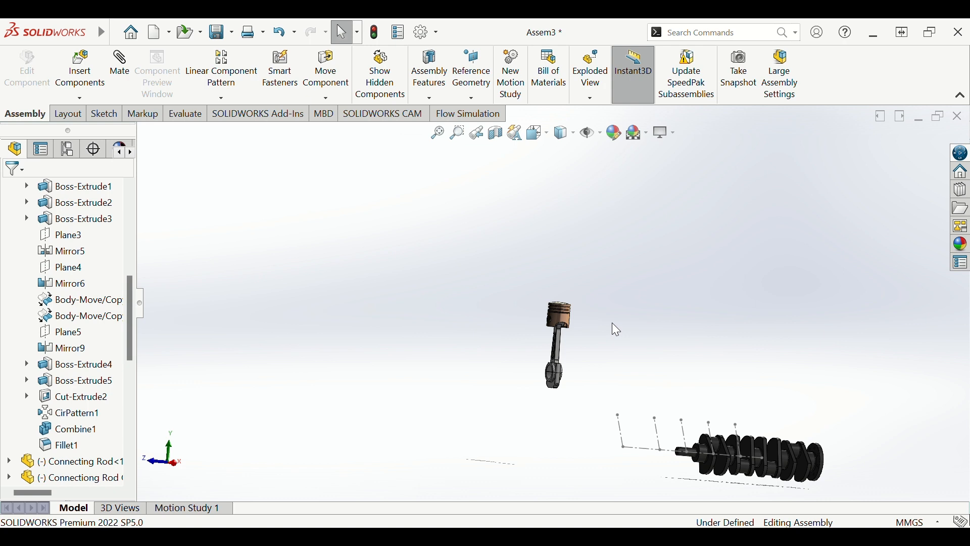
{"action": "middle_click_drag", "start_coordinate": [615, 330], "coordinate": [598, 355]}
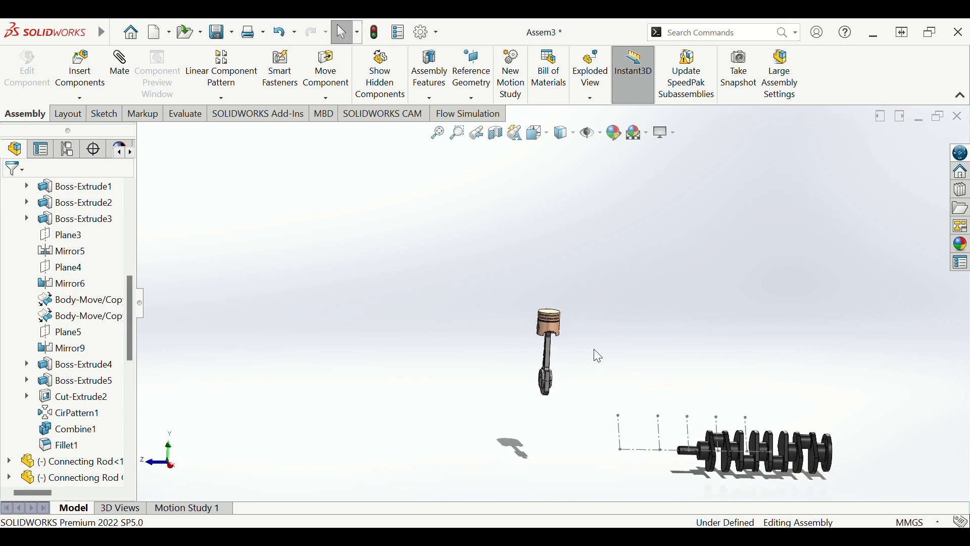
{"action": "scroll", "coordinate": [621, 351], "scroll_direction": "down", "scroll_amount": 2}
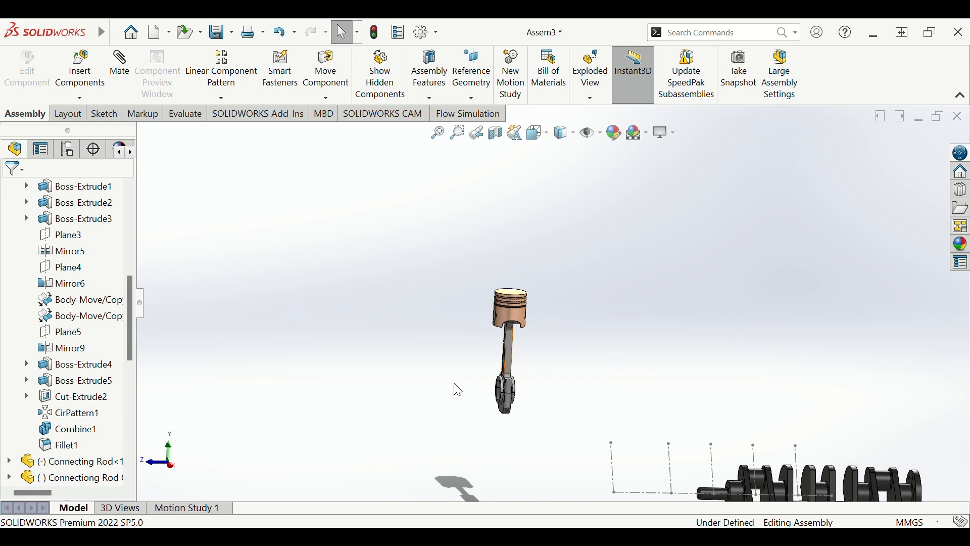
{"action": "left_click_drag", "start_coordinate": [130, 336], "coordinate": [134, 472]}
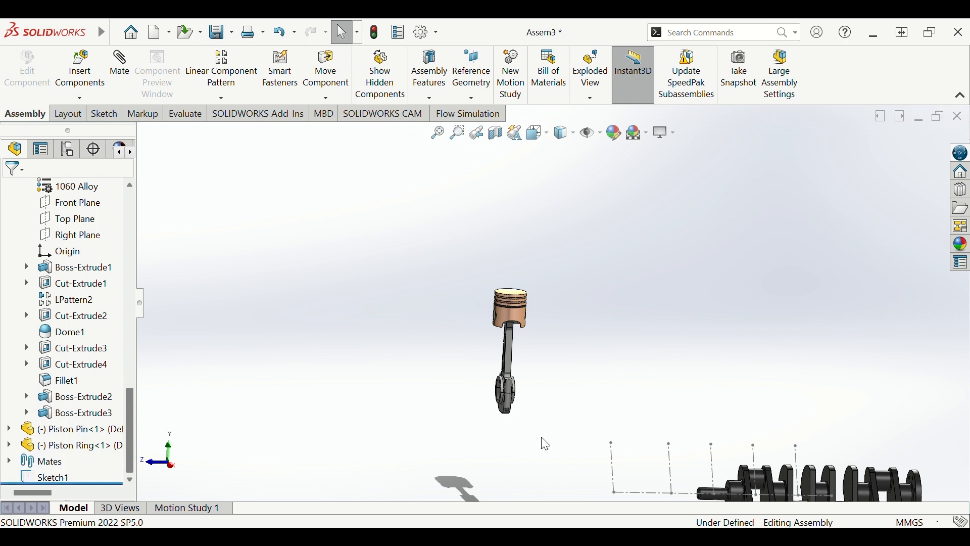
{"action": "scroll", "coordinate": [543, 438], "scroll_direction": "up", "scroll_amount": 3}
{"action": "scroll", "coordinate": [666, 424], "scroll_direction": "down", "scroll_amount": 3}
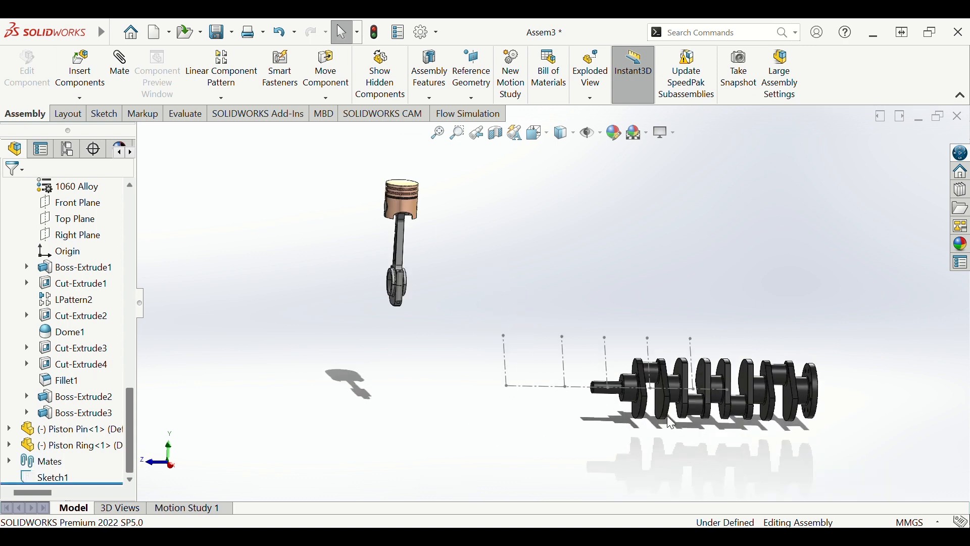
{"action": "left_click", "coordinate": [41, 478]}
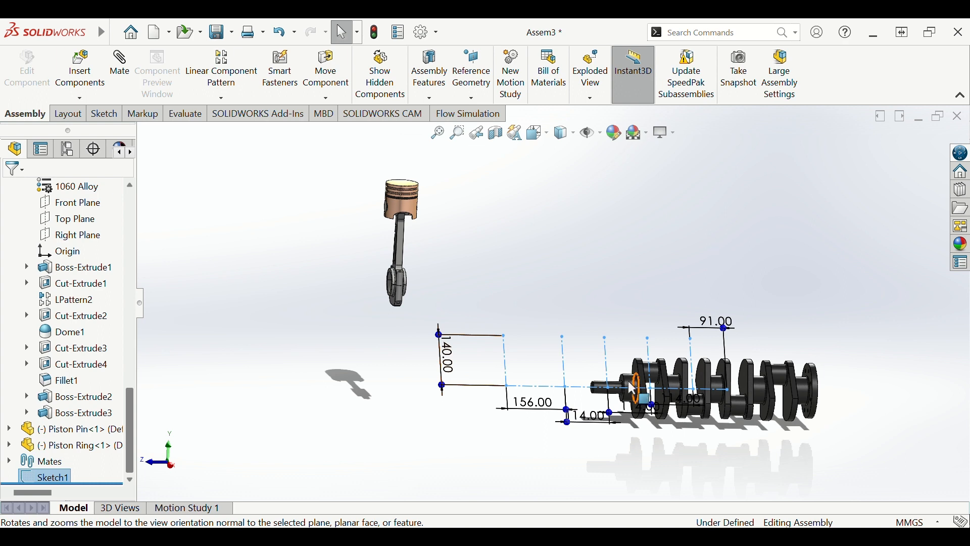
{"action": "left_click", "coordinate": [241, 220]}
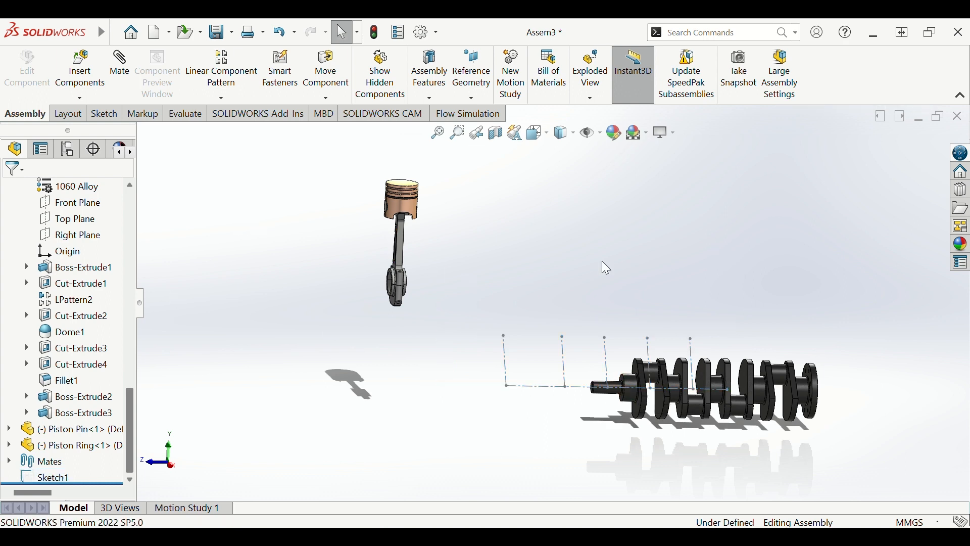
- Slide the crankshaft along its axis toward the free end of the layout sketch's centerline
{"action": "scroll", "coordinate": [602, 262], "scroll_direction": "down", "scroll_amount": 2}
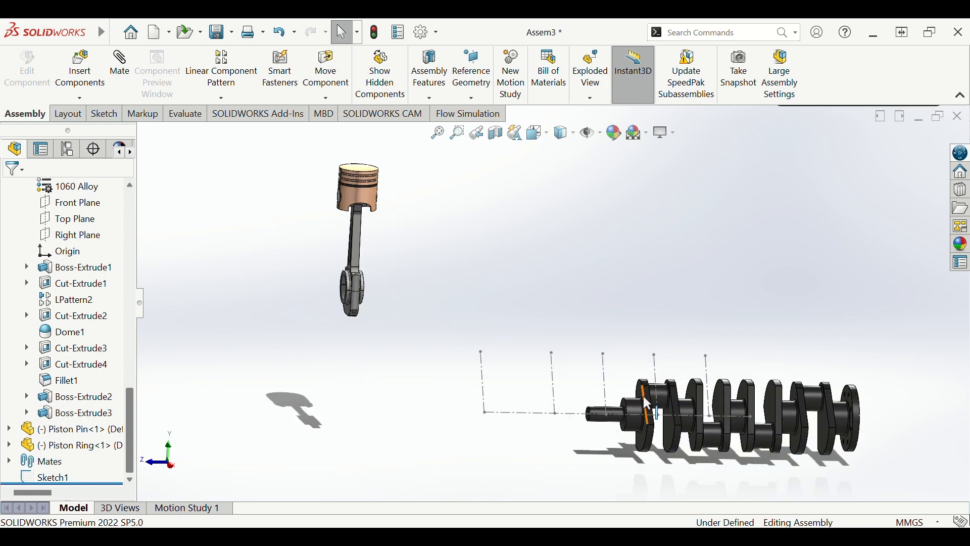
{"action": "mouse_move", "coordinate": [643, 397]}
{"action": "left_mouse_down"}
{"action": "mouse_move", "coordinate": [650, 433]}
{"action": "mouse_move", "coordinate": [636, 408]}
{"action": "mouse_move", "coordinate": [660, 382]}
{"action": "left_mouse_up"}
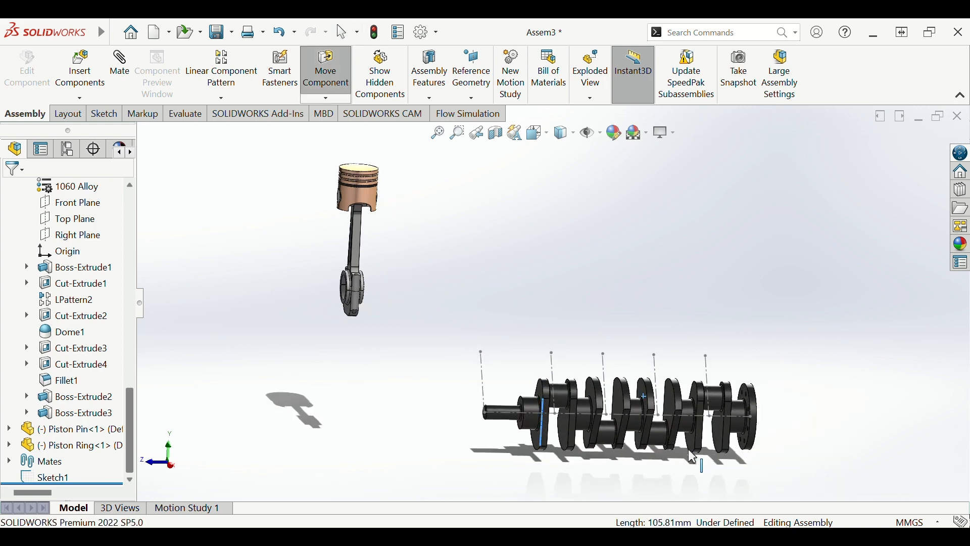
- Turn the crankshaft about its axis by its front web to check its rotation
{"action": "key", "text": "Escape"}
{"action": "scroll", "coordinate": [550, 386], "scroll_direction": "down", "scroll_amount": 3}
{"action": "scroll", "coordinate": [565, 389], "scroll_direction": "up", "scroll_amount": 3}
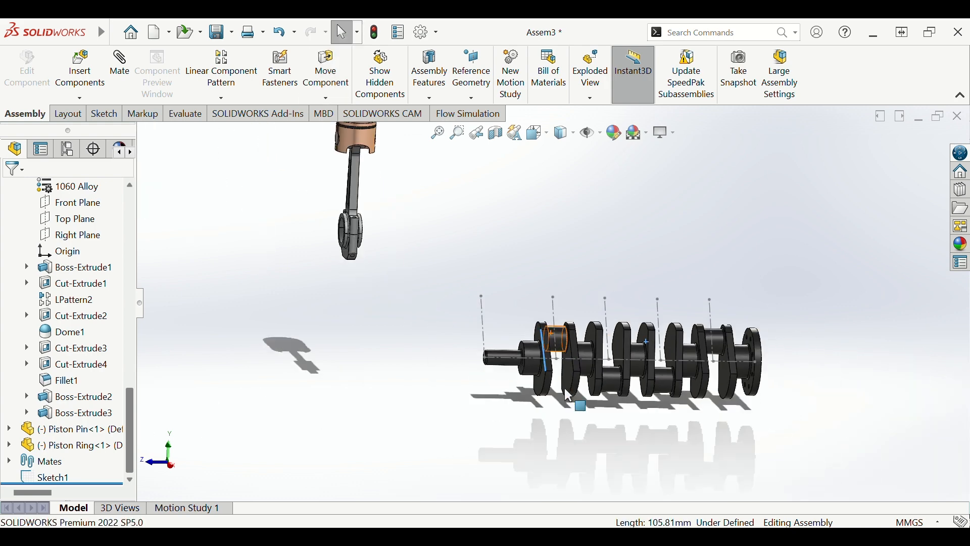
{"action": "scroll", "coordinate": [531, 356], "scroll_direction": "down", "scroll_amount": 1}
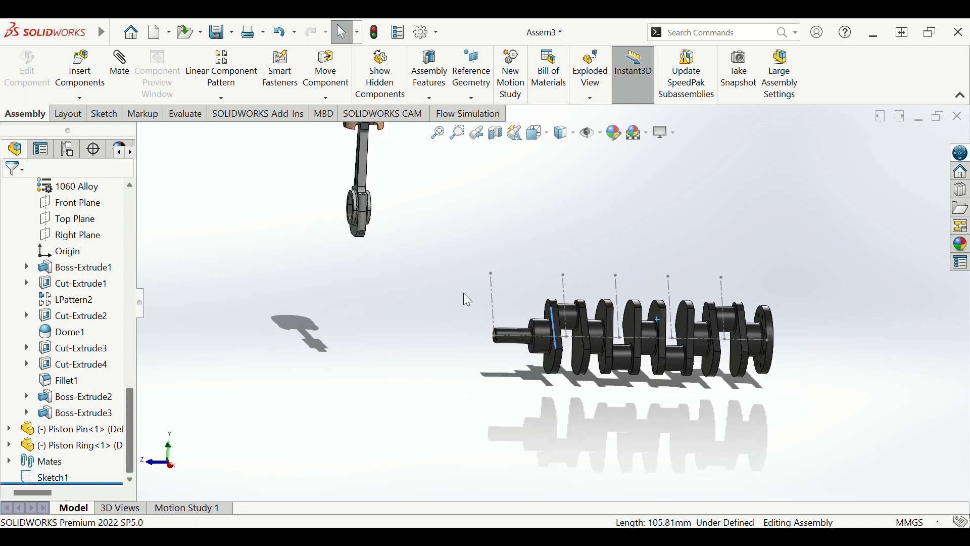
{"action": "scroll", "coordinate": [525, 293], "scroll_direction": "down", "scroll_amount": 3}
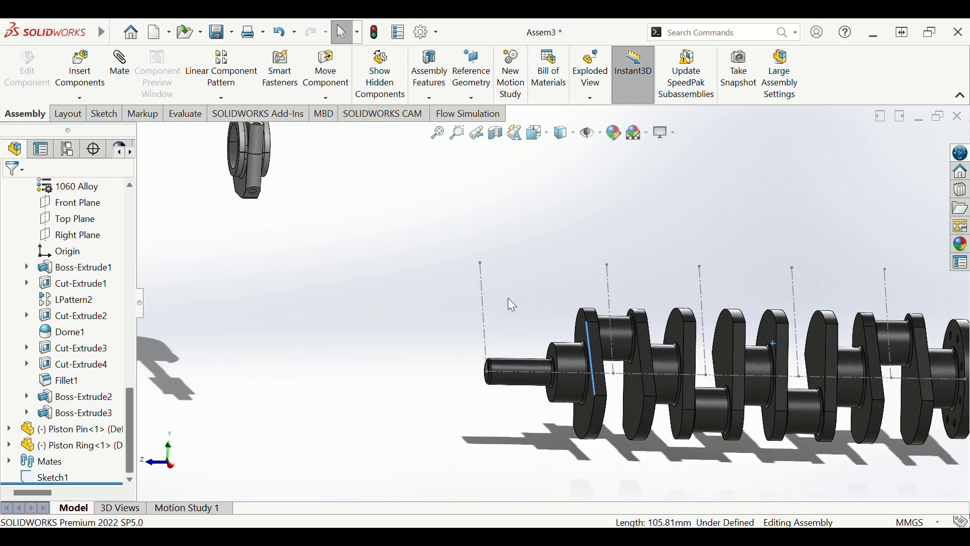
{"action": "scroll", "coordinate": [489, 289], "scroll_direction": "up", "scroll_amount": 2}
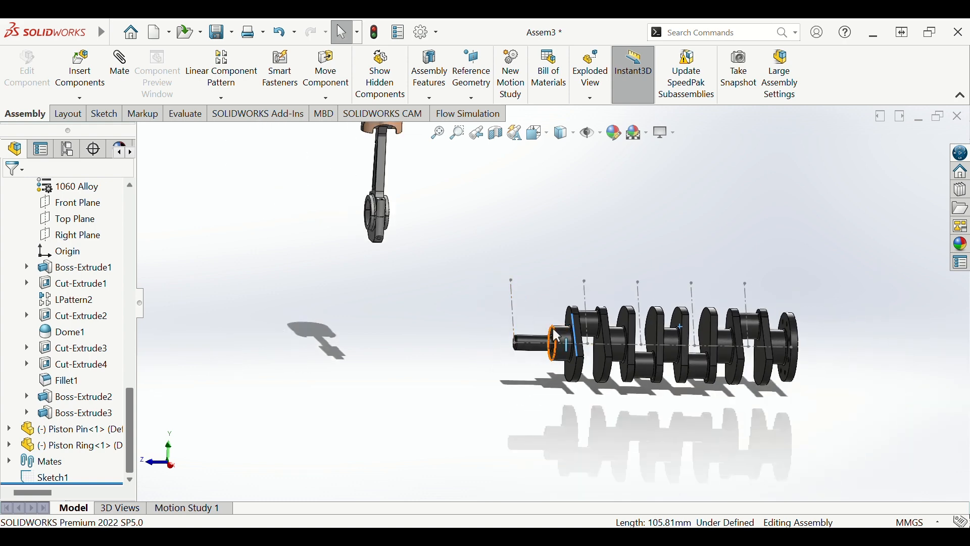
{"action": "scroll", "coordinate": [559, 324], "scroll_direction": "down", "scroll_amount": 1}
{"action": "left_click", "coordinate": [592, 306]}
{"action": "scroll", "coordinate": [596, 348], "scroll_direction": "down", "scroll_amount": 2}
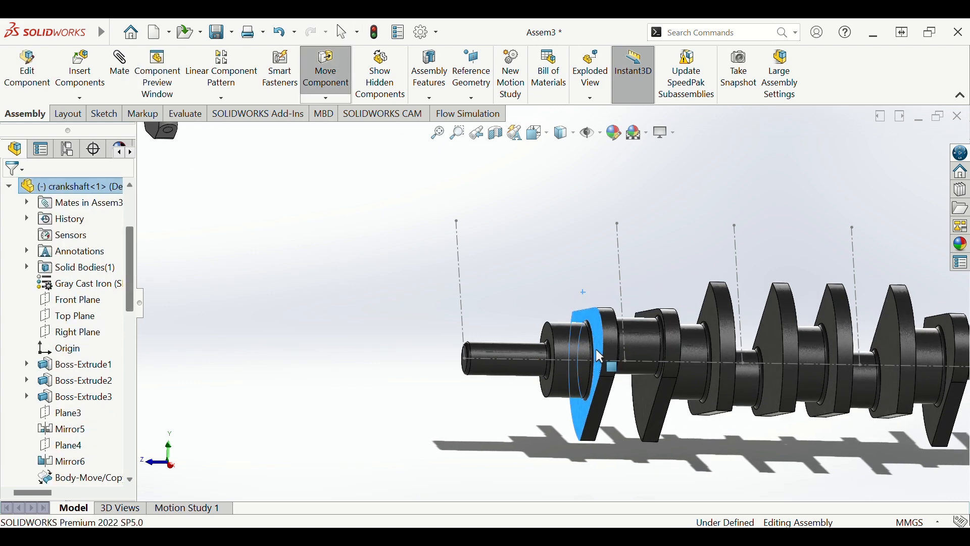
{"action": "left_click_drag", "start_coordinate": [595, 348], "coordinate": [562, 287]}
{"action": "scroll", "coordinate": [532, 259], "scroll_direction": "up", "scroll_amount": 1}
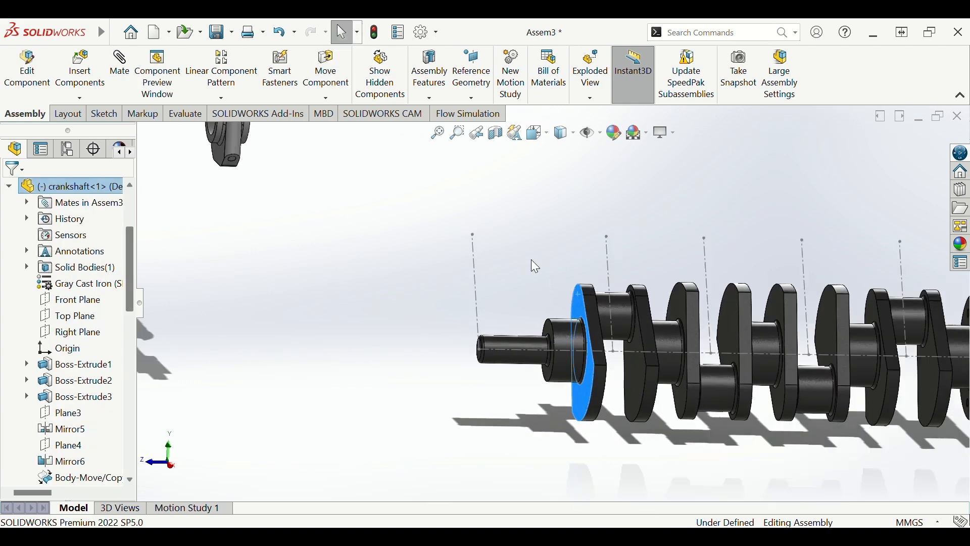
{"action": "scroll", "coordinate": [531, 260], "scroll_direction": "up", "scroll_amount": 2}
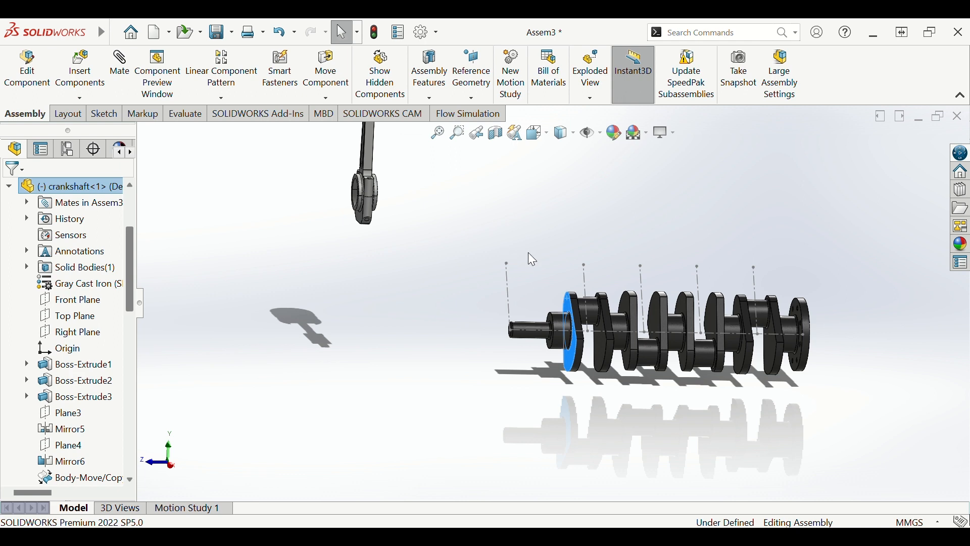
- Examine the piston head's ring grooves and the piston assembly's position relative to the crankshaft
{"action": "scroll", "coordinate": [540, 280], "scroll_direction": "up", "scroll_amount": 4}
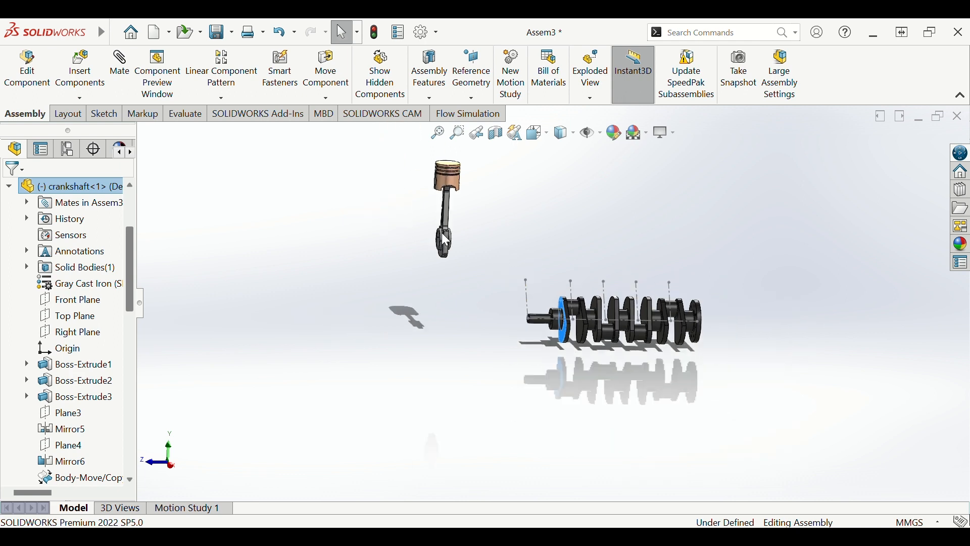
{"action": "scroll", "coordinate": [434, 196], "scroll_direction": "down", "scroll_amount": 5}
{"action": "scroll", "coordinate": [520, 212], "scroll_direction": "down", "scroll_amount": 6}
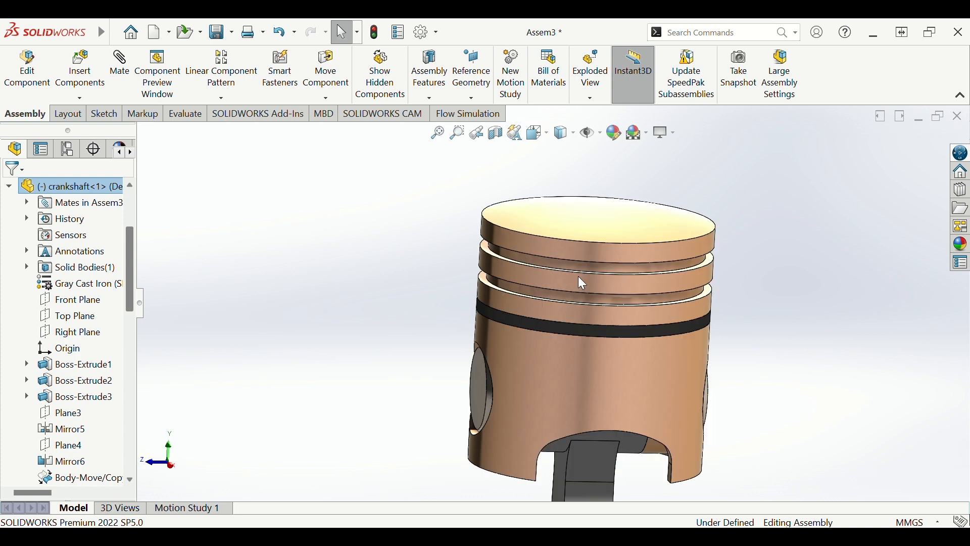
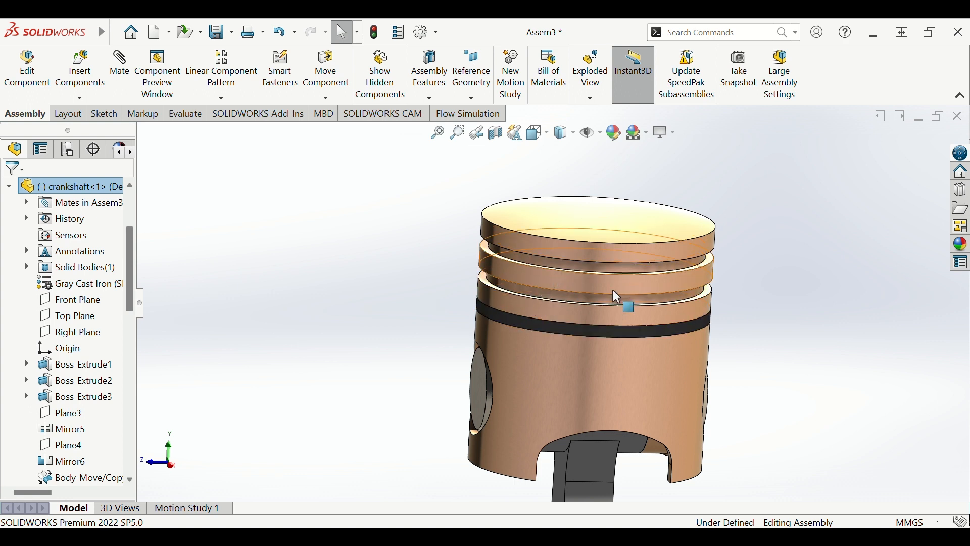
{"action": "scroll", "coordinate": [617, 298], "scroll_direction": "up", "scroll_amount": 10}
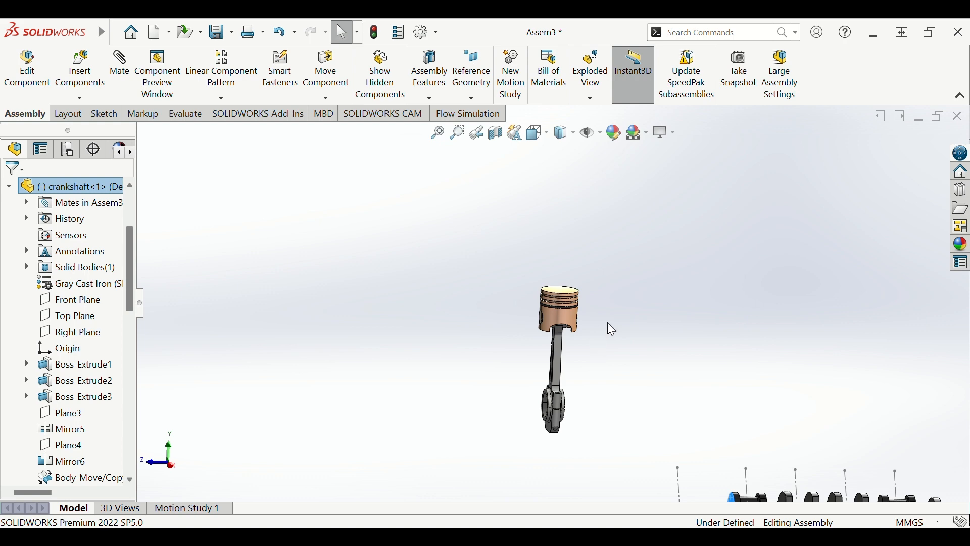
{"action": "scroll", "coordinate": [652, 381], "scroll_direction": "down", "scroll_amount": 8}
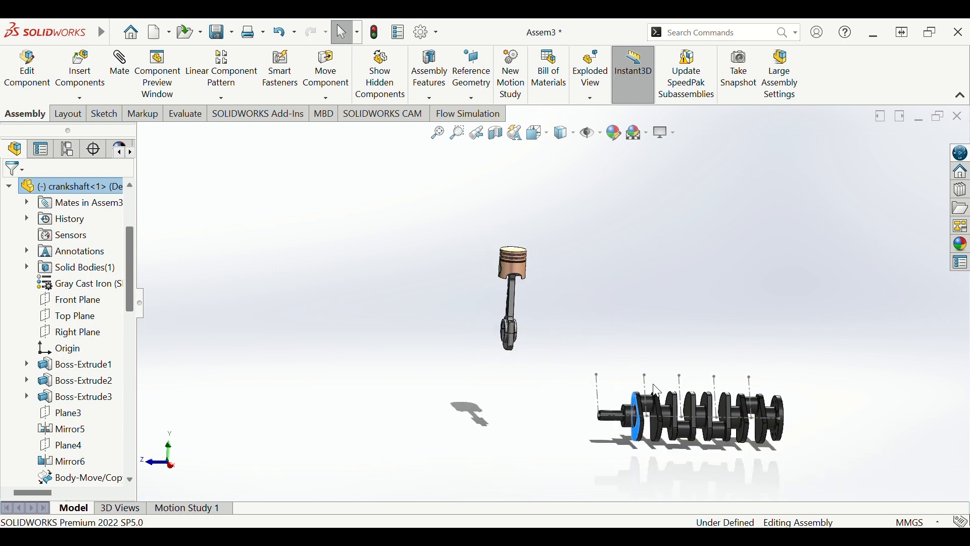
{"action": "scroll", "coordinate": [652, 392], "scroll_direction": "down", "scroll_amount": 2}
{"action": "scroll", "coordinate": [354, 263], "scroll_direction": "up", "scroll_amount": 2}
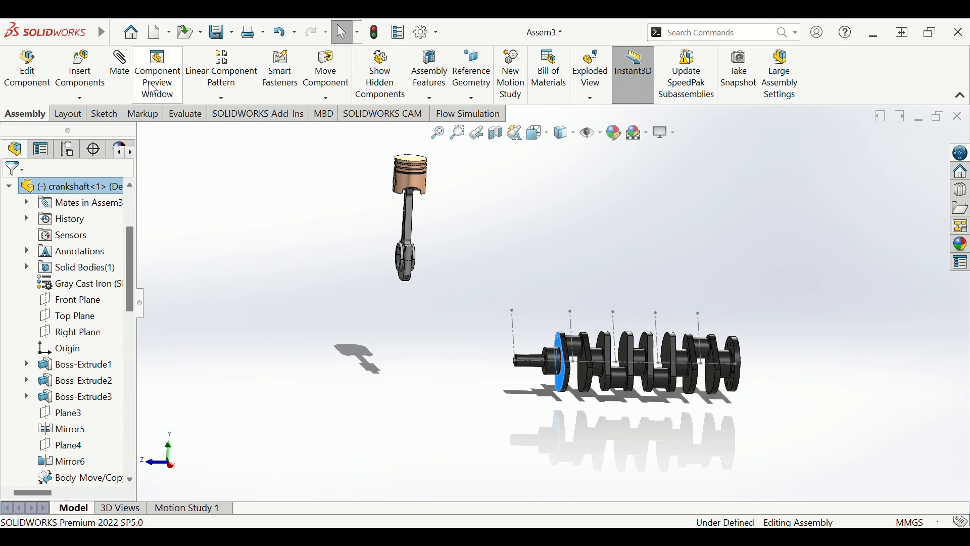
- Start a new mate and remove the preselected crankshaft face from its selections
{"action": "left_click", "coordinate": [120, 65]}
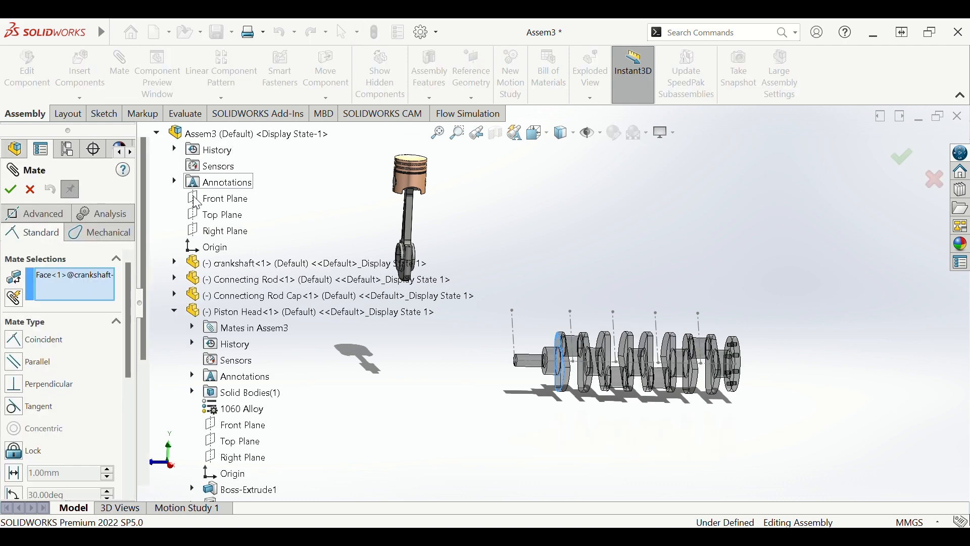
{"action": "left_click", "coordinate": [80, 274]}
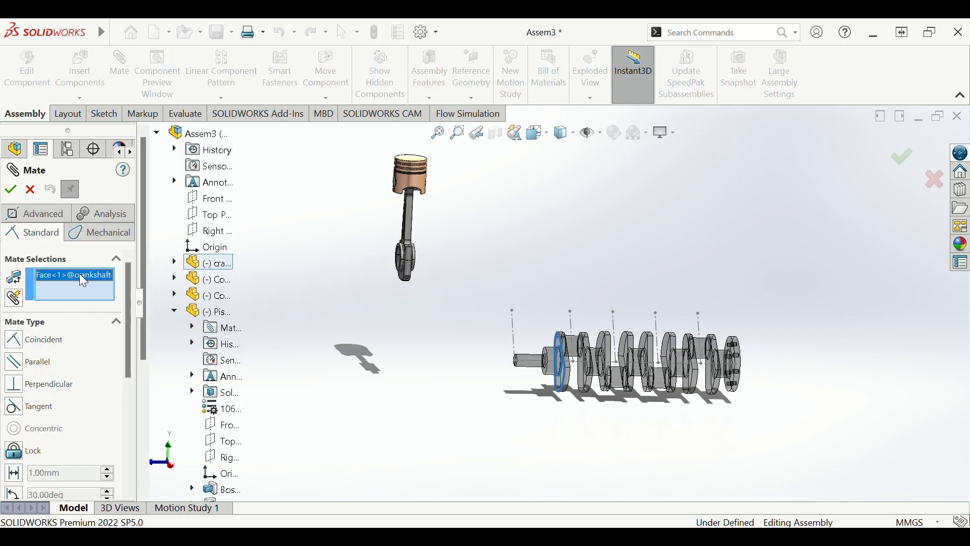
{"action": "key", "text": "Delete"}
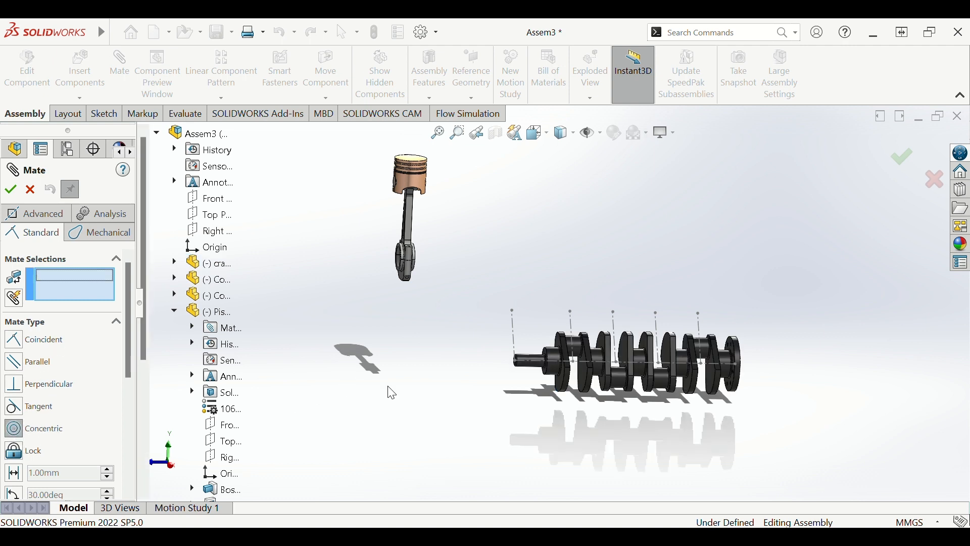
- Add a concentric mate between the crankshaft's first crankpin and the bore face of the connecting rod cap
{"action": "scroll", "coordinate": [574, 380], "scroll_direction": "down", "scroll_amount": 3}
{"action": "scroll", "coordinate": [672, 318], "scroll_direction": "down", "scroll_amount": 2}
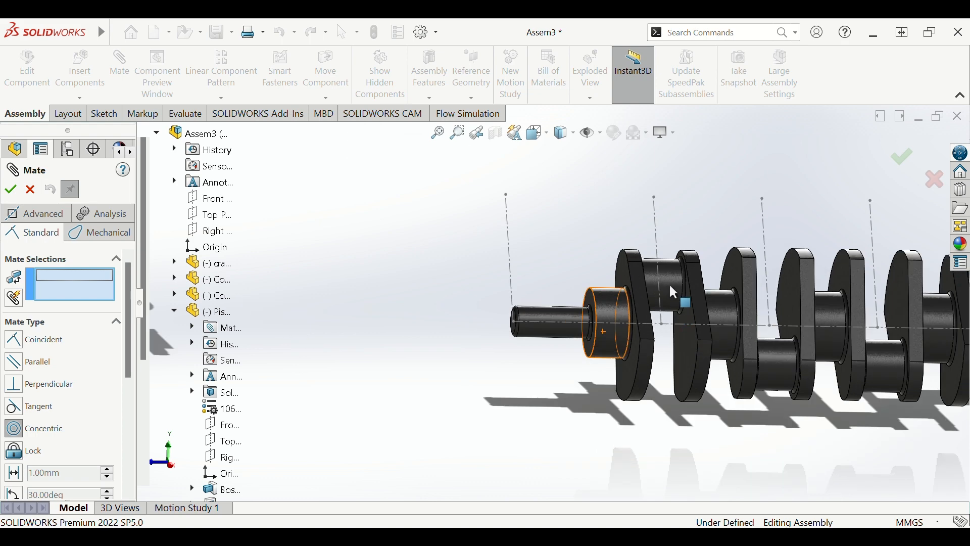
{"action": "scroll", "coordinate": [669, 279], "scroll_direction": "down", "scroll_amount": 3}
{"action": "scroll", "coordinate": [667, 279], "scroll_direction": "down", "scroll_amount": 2}
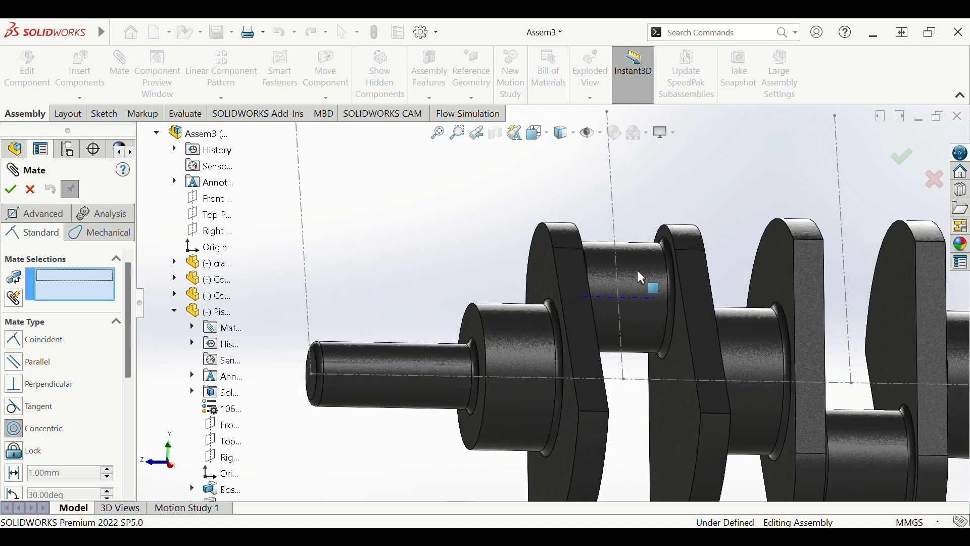
{"action": "left_click", "coordinate": [632, 271]}
{"action": "scroll", "coordinate": [630, 271], "scroll_direction": "up", "scroll_amount": 5}
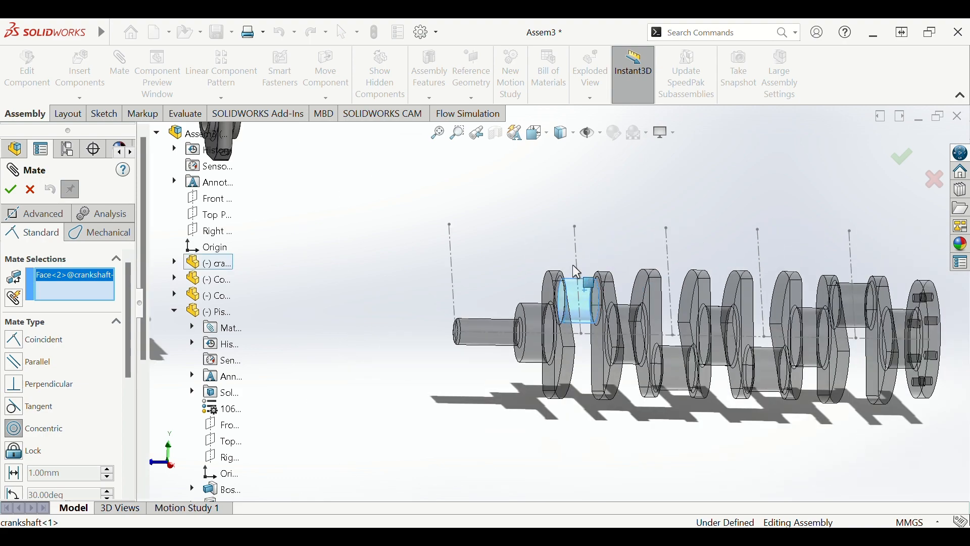
{"action": "scroll", "coordinate": [566, 264], "scroll_direction": "up", "scroll_amount": 4}
{"action": "scroll", "coordinate": [398, 211], "scroll_direction": "down", "scroll_amount": 2}
{"action": "scroll", "coordinate": [457, 241], "scroll_direction": "down", "scroll_amount": 4}
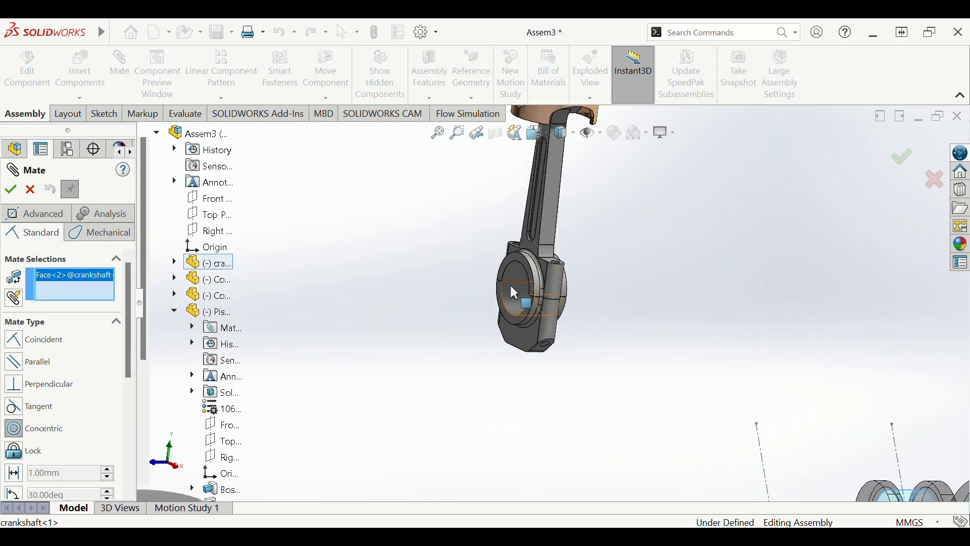
{"action": "left_click", "coordinate": [511, 287]}
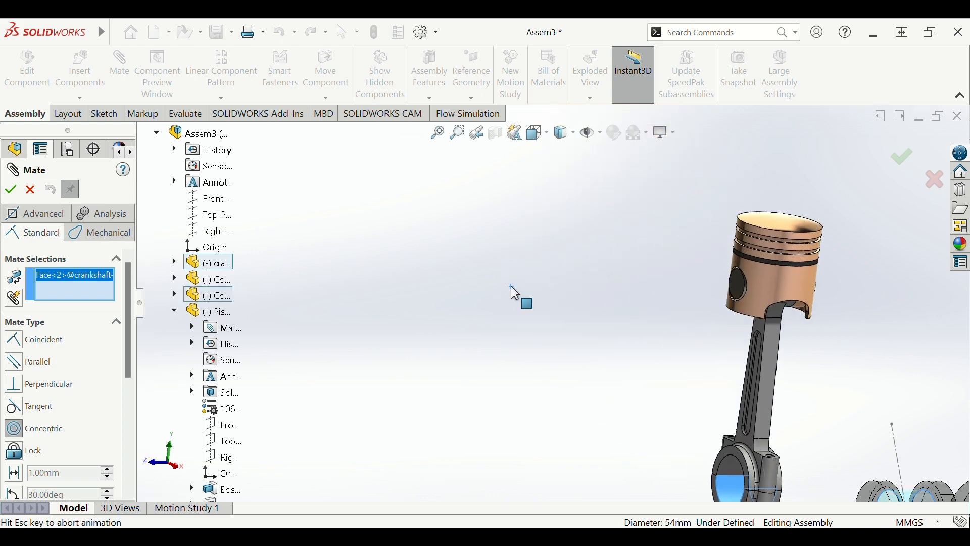
{"action": "scroll", "coordinate": [515, 293], "scroll_direction": "up", "scroll_amount": 4}
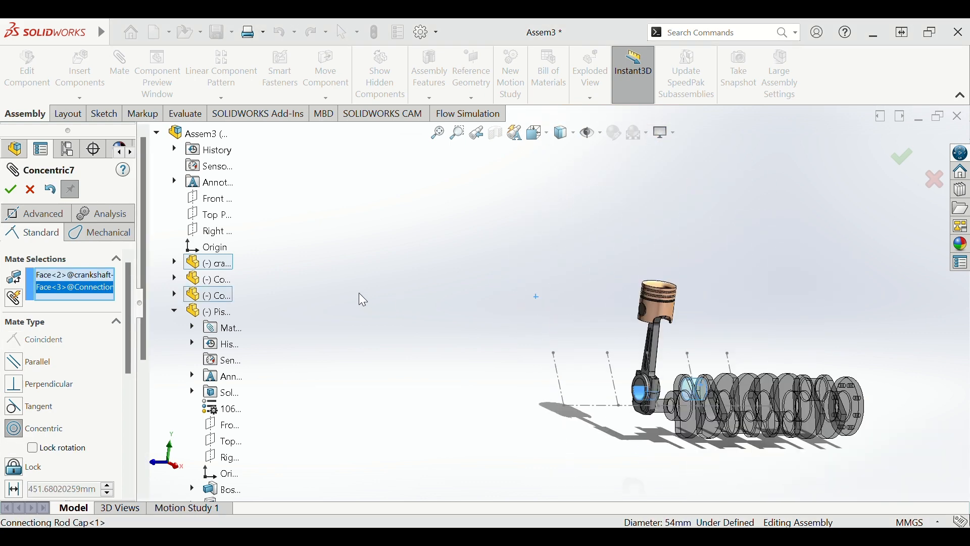
{"action": "left_click", "coordinate": [11, 190]}
- Slide the connecting rod assembly along the crankpin axis to a position between the first two crank webs
{"action": "scroll", "coordinate": [625, 378], "scroll_direction": "up", "scroll_amount": 2}
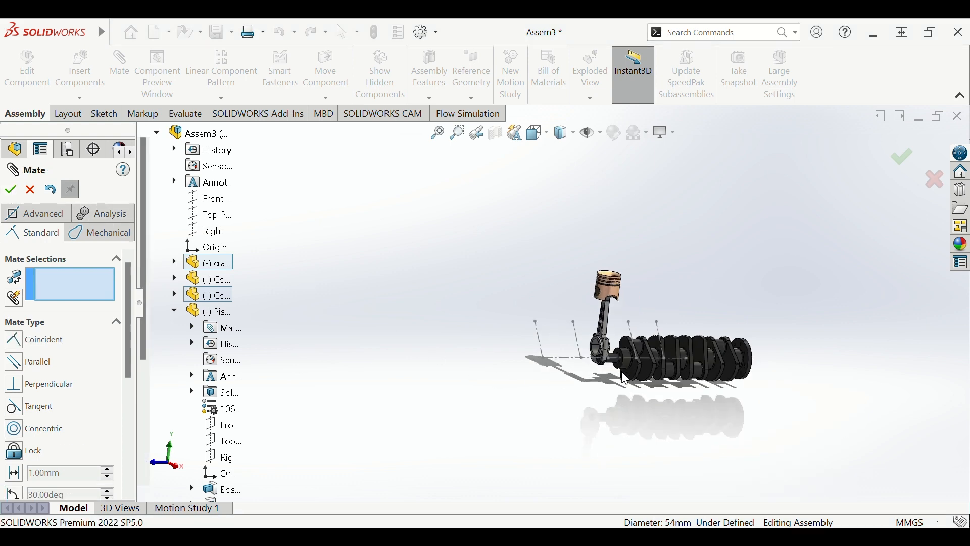
{"action": "scroll", "coordinate": [625, 379], "scroll_direction": "down", "scroll_amount": 6}
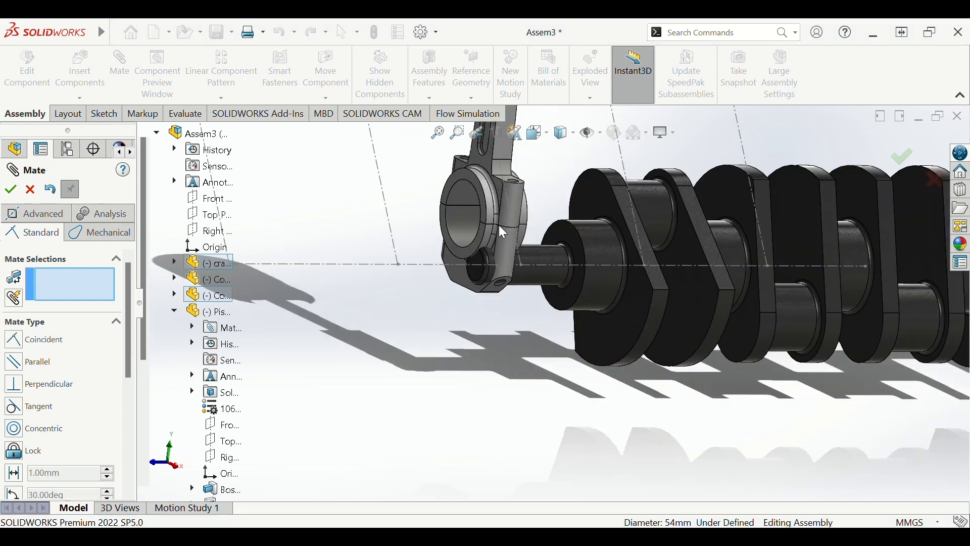
{"action": "left_click_drag", "start_coordinate": [502, 223], "coordinate": [431, 219]}
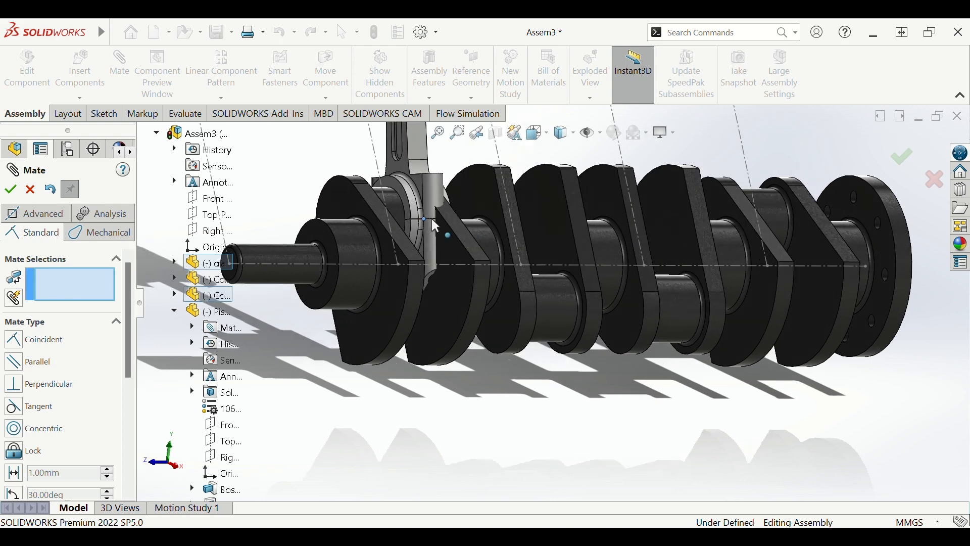
{"action": "scroll", "coordinate": [483, 344], "scroll_direction": "up", "scroll_amount": 5}
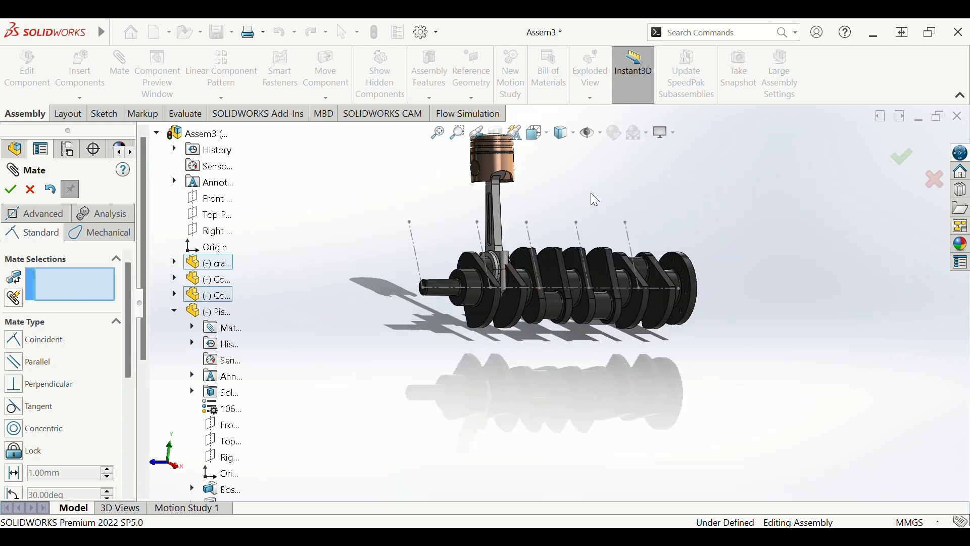
{"action": "scroll", "coordinate": [586, 197], "scroll_direction": "down", "scroll_amount": 2}
{"action": "middle_click_drag", "start_coordinate": [581, 199], "coordinate": [556, 241]}
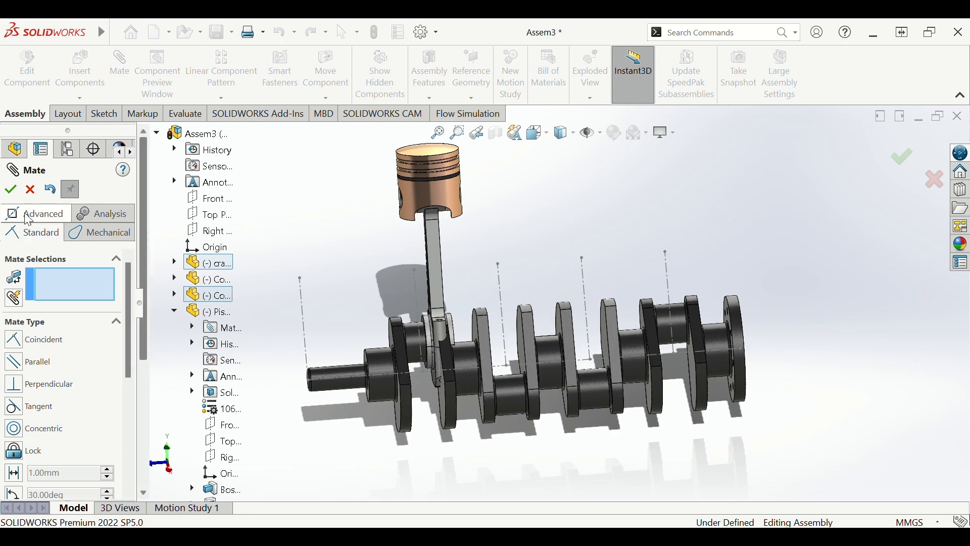
- Start an advanced Width mate with the Centered constraint
{"action": "left_click", "coordinate": [40, 214]}
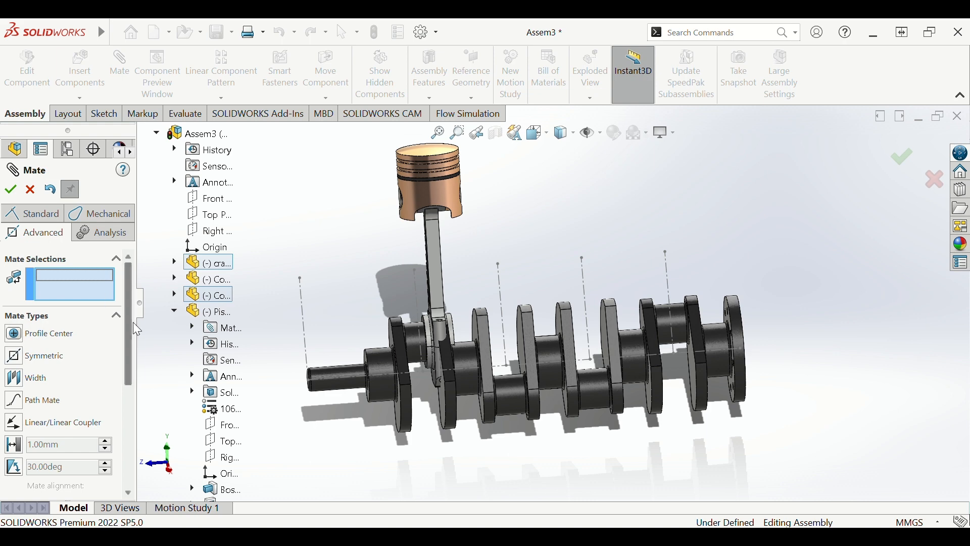
{"action": "scroll", "coordinate": [132, 326], "scroll_direction": "down", "scroll_amount": 3}
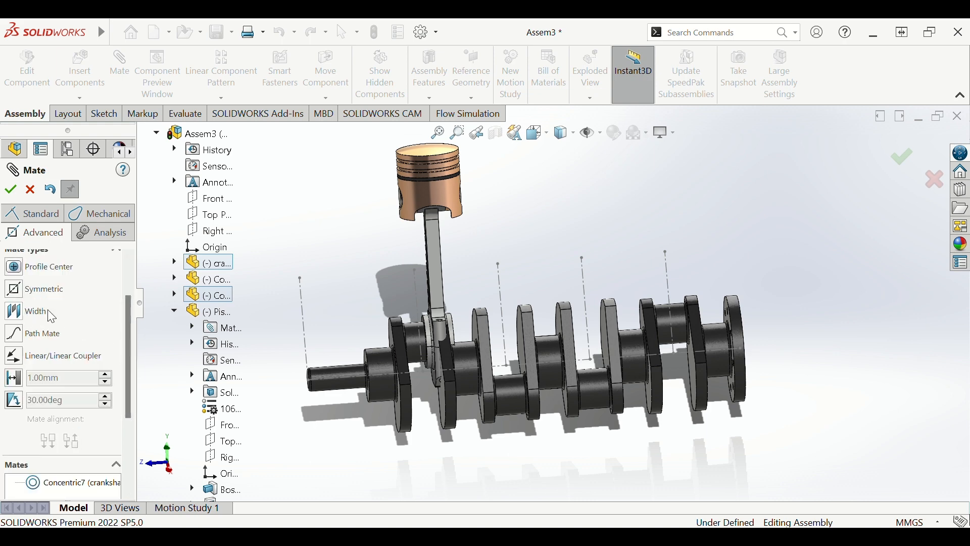
{"action": "left_click", "coordinate": [25, 312]}
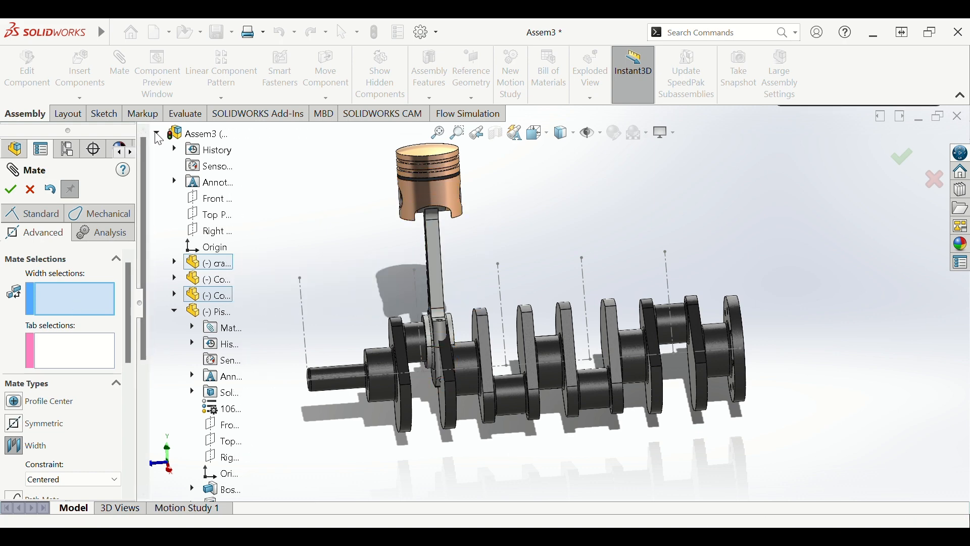
- Slide the connecting rod assembly off the first crankpin toward the shaft's front end to expose the facing web faces
{"action": "scroll", "coordinate": [473, 311], "scroll_direction": "down", "scroll_amount": 3}
{"action": "scroll", "coordinate": [466, 305], "scroll_direction": "down", "scroll_amount": 2}
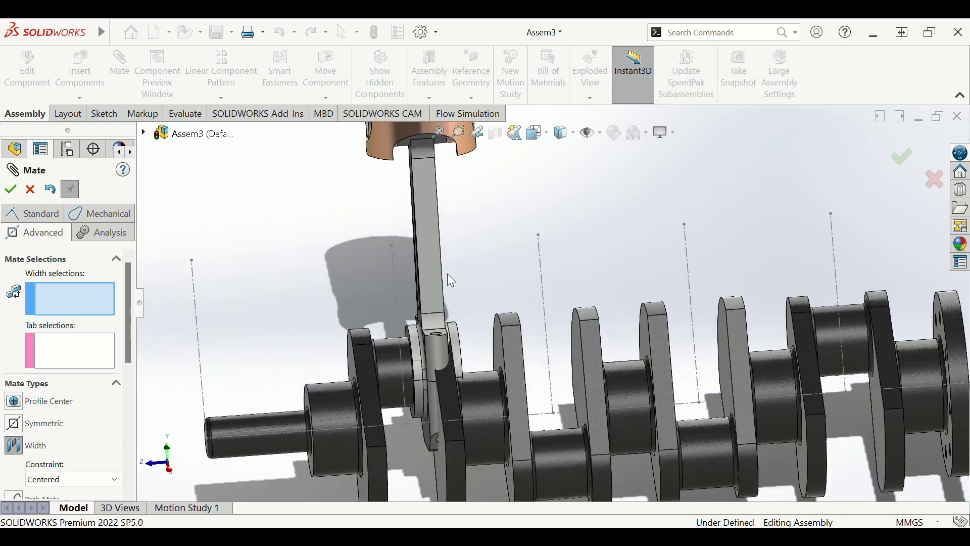
{"action": "middle_click_drag", "start_coordinate": [468, 244], "coordinate": [506, 255]}
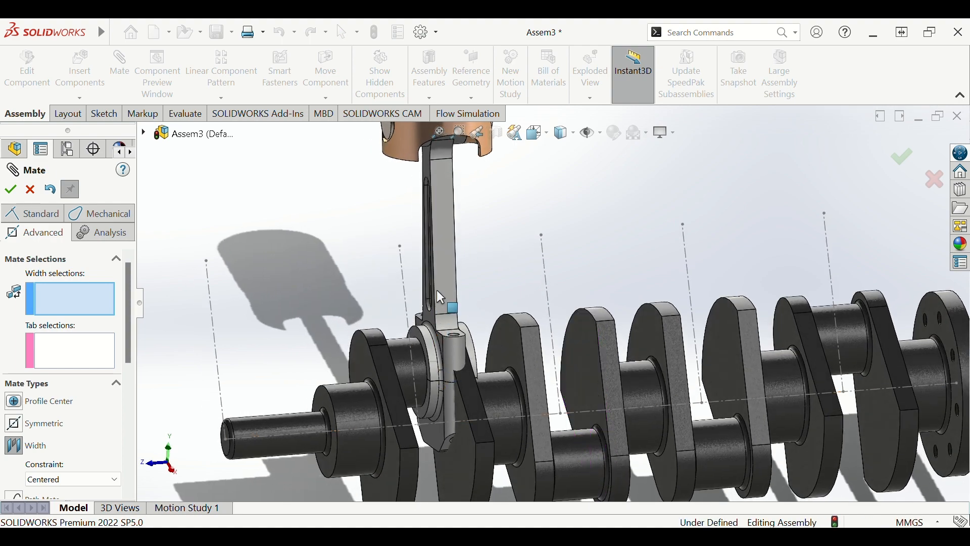
{"action": "left_click_drag", "start_coordinate": [447, 285], "coordinate": [284, 277]}
{"action": "scroll", "coordinate": [429, 378], "scroll_direction": "up", "scroll_amount": 3}
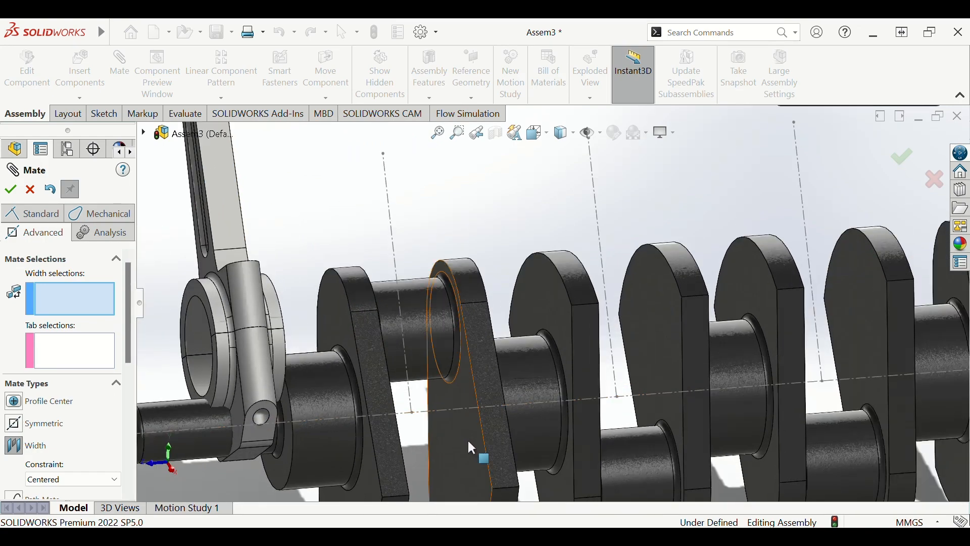
- Select the two facing crank web faces on either side of the first crankpin as the width selections
{"action": "left_click", "coordinate": [468, 441]}
{"action": "scroll", "coordinate": [469, 443], "scroll_direction": "down", "scroll_amount": 3}
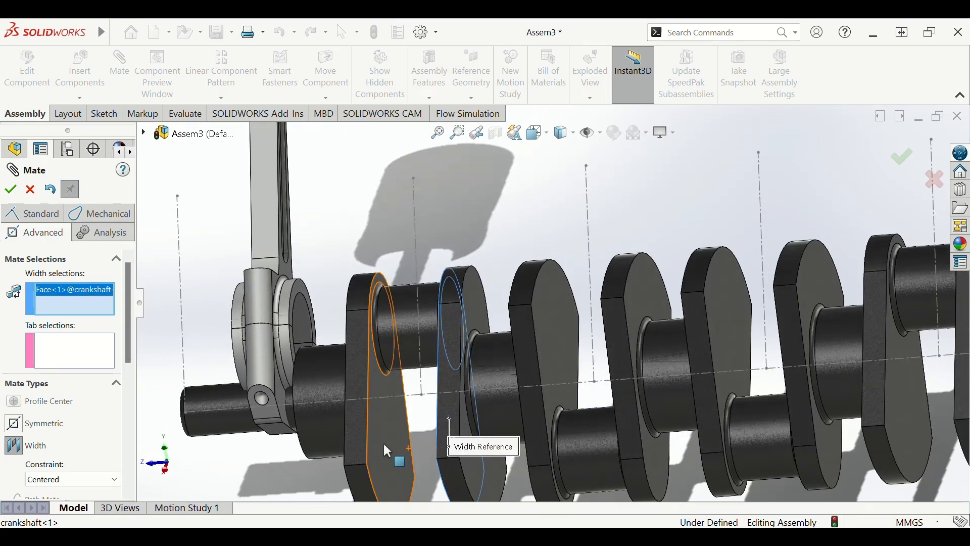
{"action": "left_click", "coordinate": [386, 447]}
{"action": "middle_click_drag", "start_coordinate": [321, 234], "coordinate": [380, 237]}
{"action": "scroll", "coordinate": [346, 257], "scroll_direction": "up", "scroll_amount": 2}
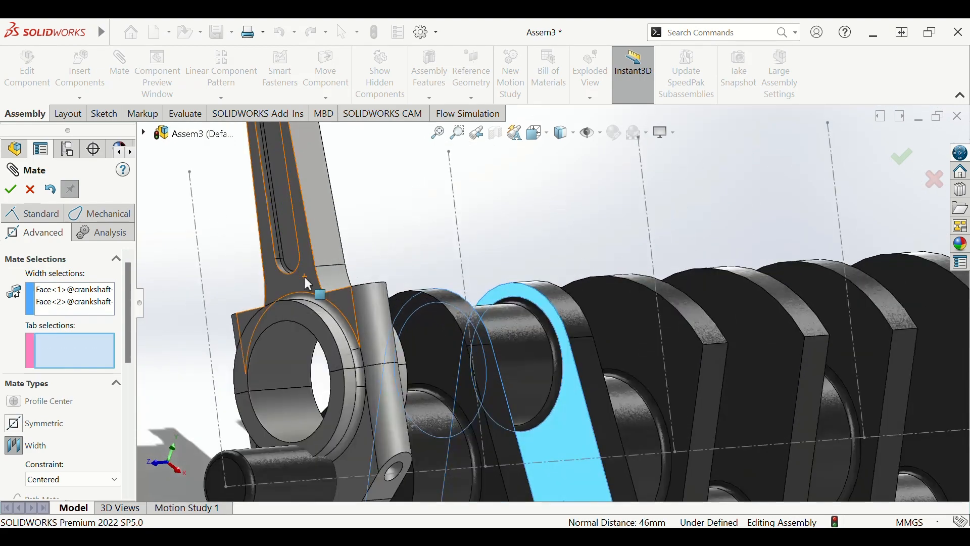
- Select the two opposite flat side faces of the connecting rod as the tab selections of the Width mate
{"action": "left_click", "coordinate": [277, 277]}
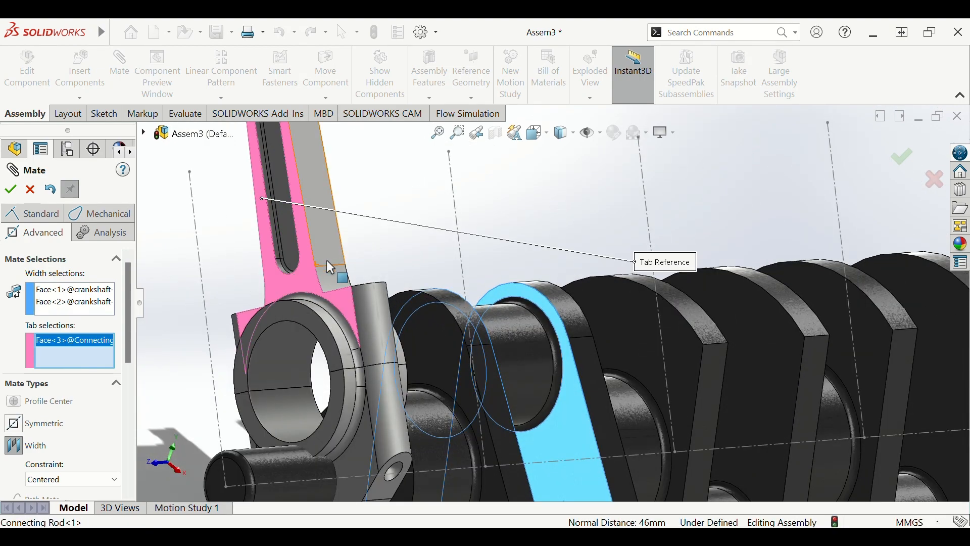
{"action": "mouse_move", "coordinate": [326, 259]}
{"action": "middle_mouse_down"}
{"action": "mouse_move", "coordinate": [378, 253]}
{"action": "mouse_move", "coordinate": [325, 265]}
{"action": "mouse_move", "coordinate": [316, 257]}
{"action": "middle_mouse_up"}
{"action": "middle_click_drag", "start_coordinate": [417, 264], "coordinate": [371, 264]}
{"action": "scroll", "coordinate": [374, 269], "scroll_direction": "up", "scroll_amount": 2}
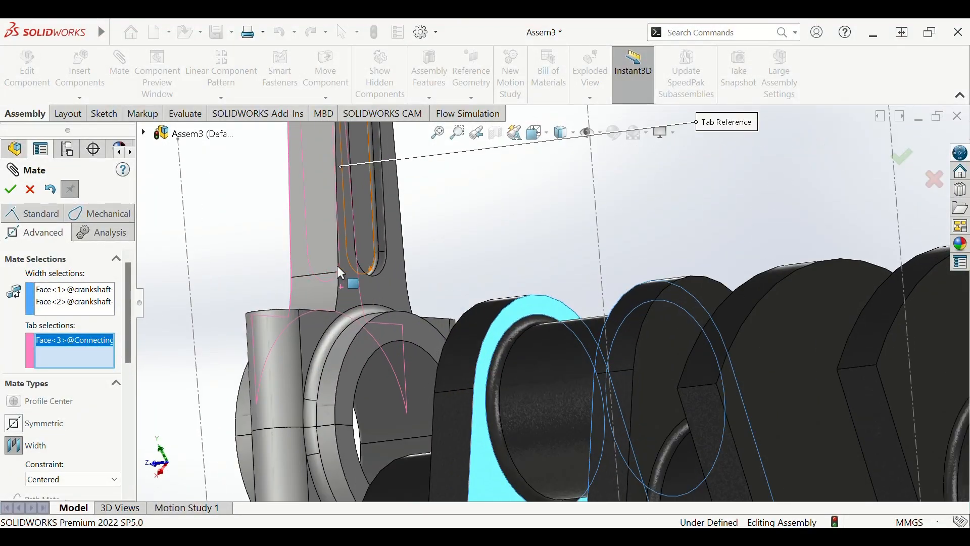
{"action": "left_click", "coordinate": [392, 289]}
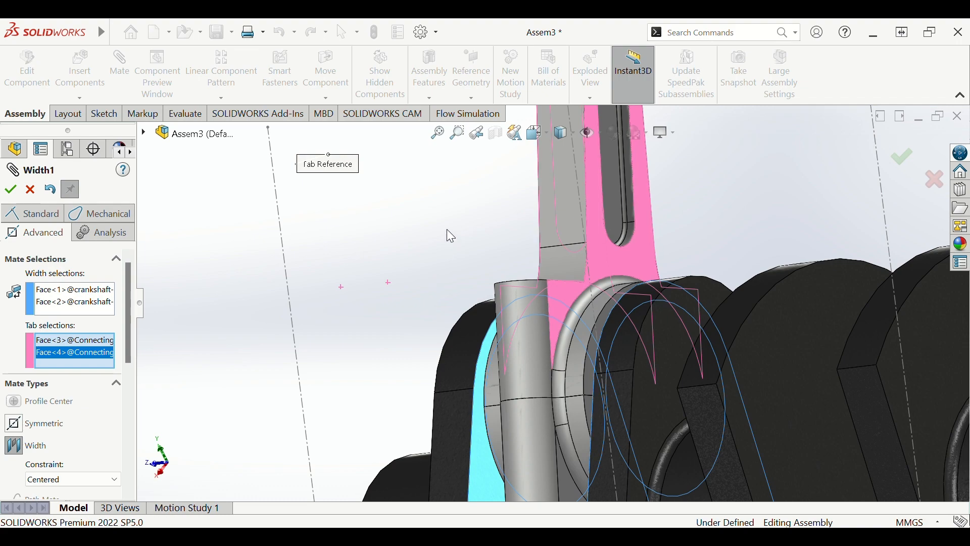
- Accept the Centered Width mate between the crank webs and the connecting rod, and finish mating
{"action": "middle_click_drag", "start_coordinate": [448, 234], "coordinate": [494, 241]}
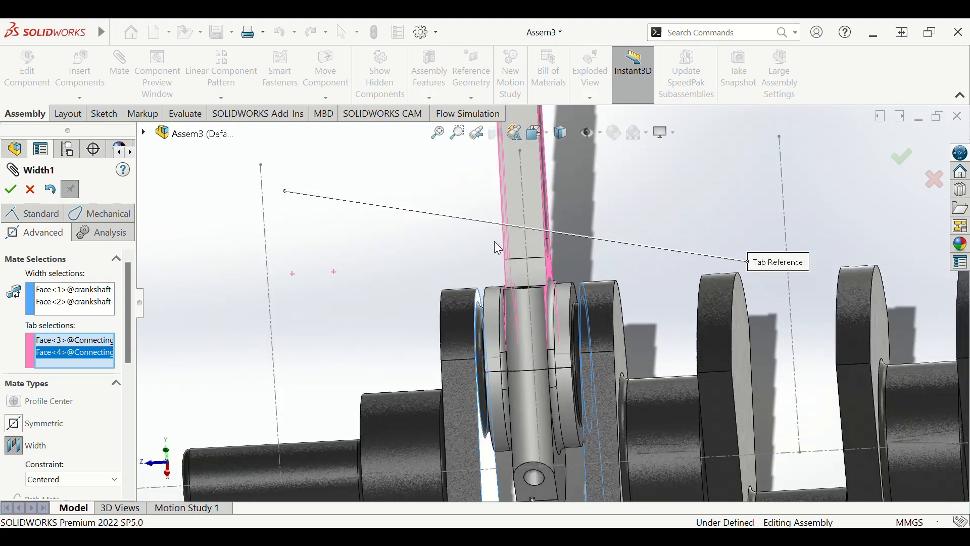
{"action": "scroll", "coordinate": [485, 250], "scroll_direction": "up", "scroll_amount": 1}
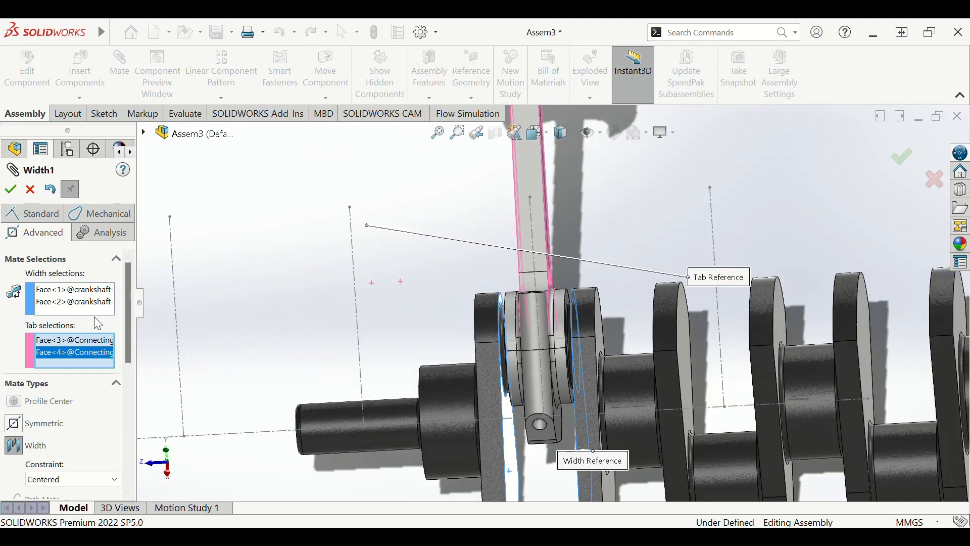
{"action": "scroll", "coordinate": [84, 391], "scroll_direction": "down", "scroll_amount": 2}
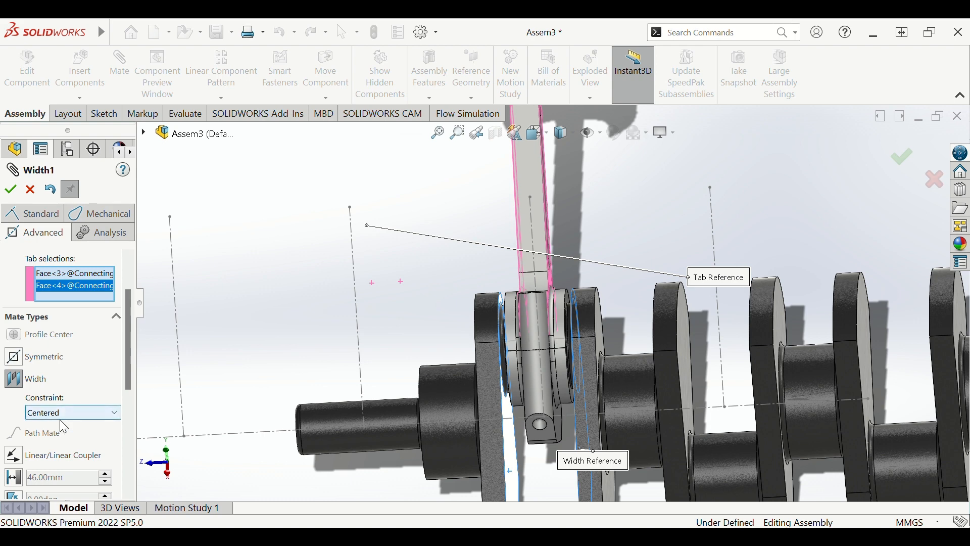
{"action": "left_click", "coordinate": [10, 191]}
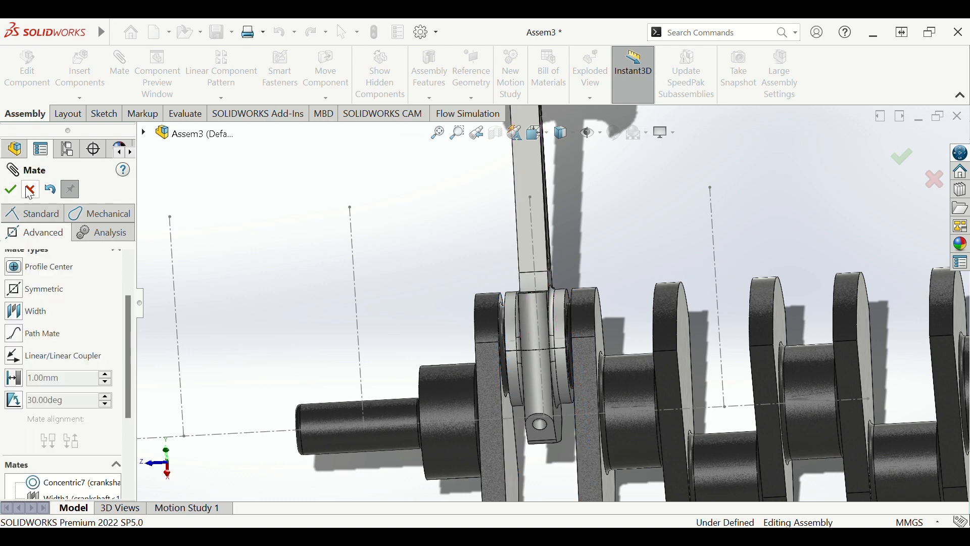
{"action": "left_click", "coordinate": [30, 191]}
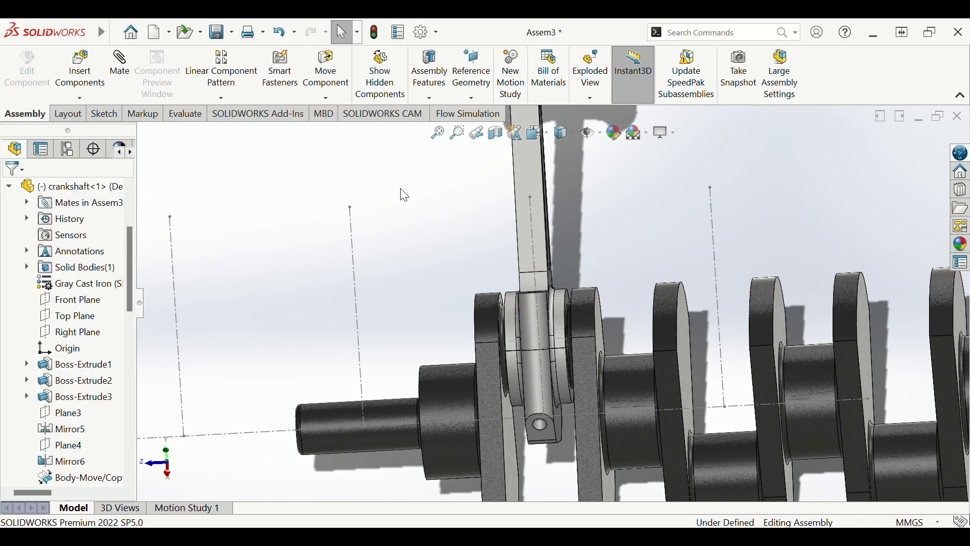
- Move the crankshaft to check how the mated piston and connecting rod follow it
{"action": "scroll", "coordinate": [447, 194], "scroll_direction": "up", "scroll_amount": 3}
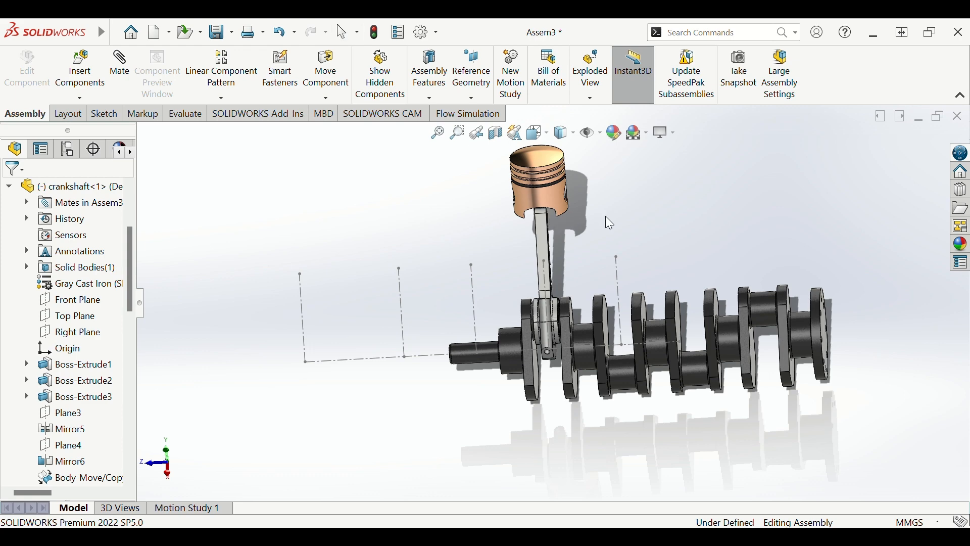
{"action": "middle_click_drag", "start_coordinate": [606, 216], "coordinate": [652, 220]}
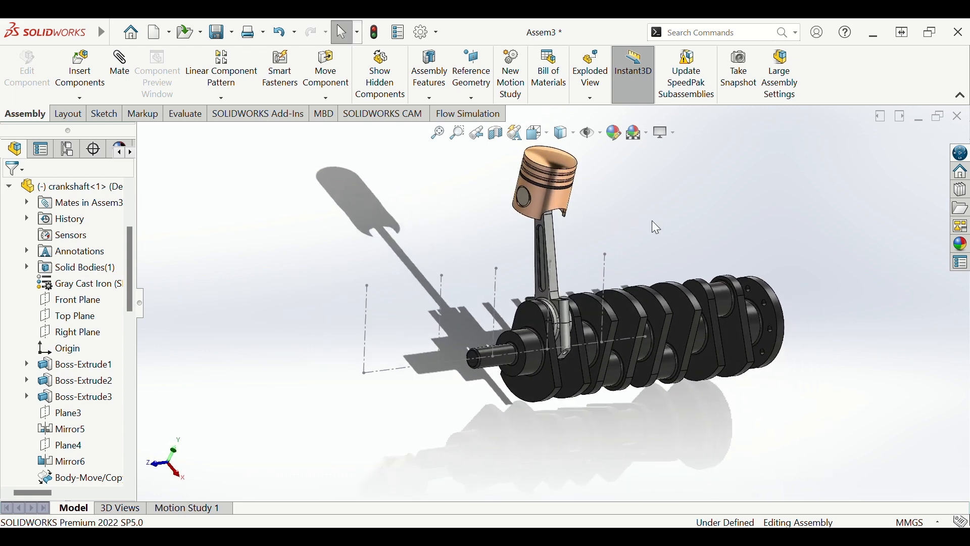
{"action": "scroll", "coordinate": [650, 222], "scroll_direction": "down", "scroll_amount": 3}
{"action": "left_click_drag", "start_coordinate": [427, 396], "coordinate": [239, 420]}
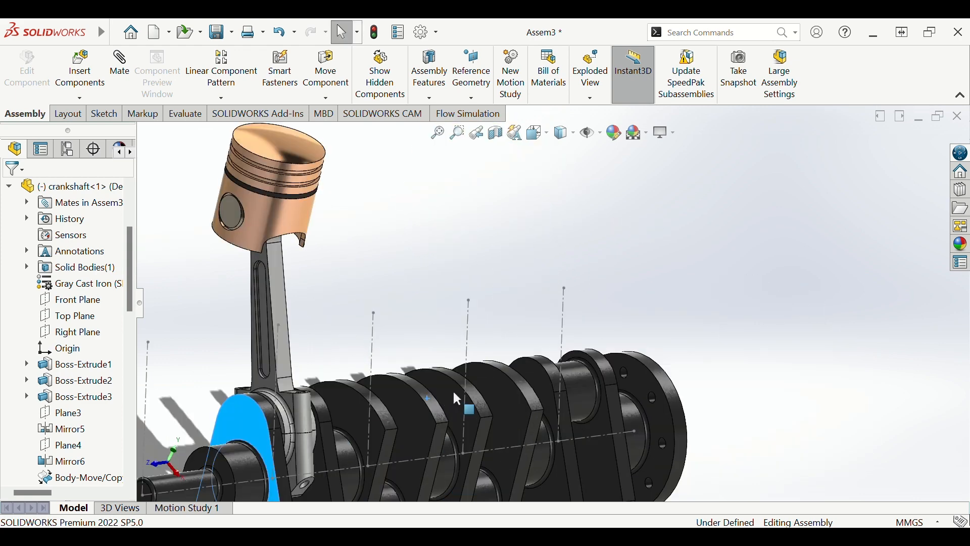
{"action": "scroll", "coordinate": [320, 390], "scroll_direction": "up", "scroll_amount": 3}
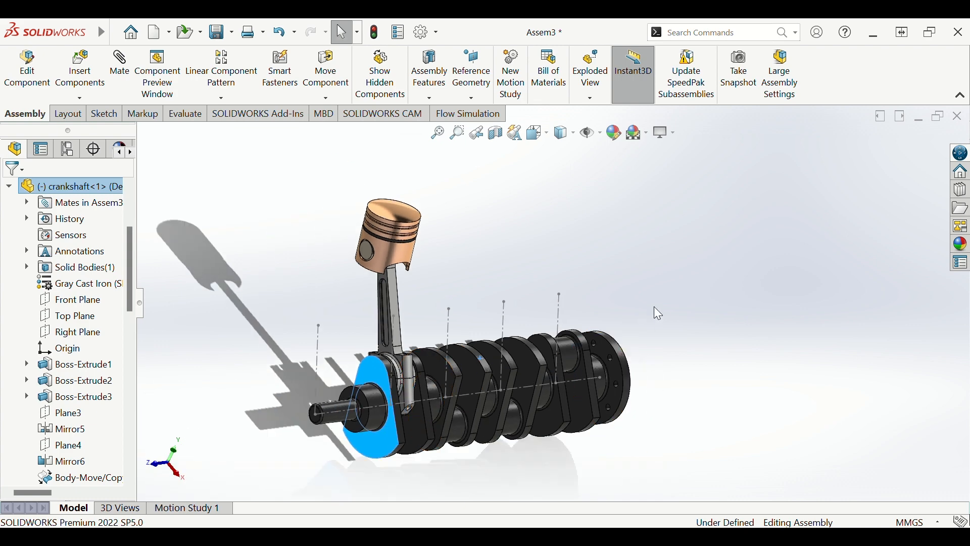
- Start a new mate, clear the preselected crankshaft face, and select the vertical sketch centerline above the first crankpin instead
{"action": "middle_click_drag", "start_coordinate": [654, 307], "coordinate": [642, 286]}
{"action": "scroll", "coordinate": [392, 263], "scroll_direction": "down", "scroll_amount": 4}
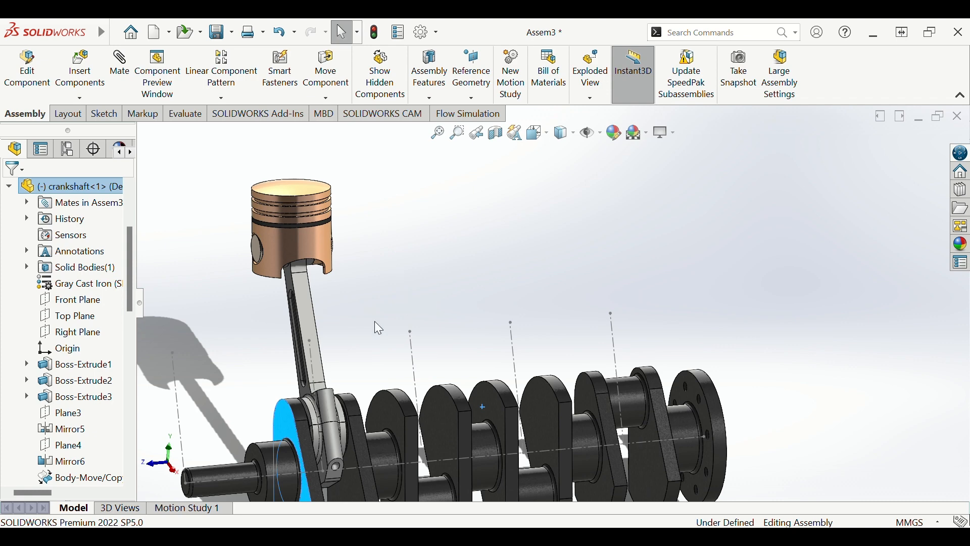
{"action": "scroll", "coordinate": [374, 320], "scroll_direction": "up", "scroll_amount": 2}
{"action": "scroll", "coordinate": [426, 316], "scroll_direction": "down", "scroll_amount": 5}
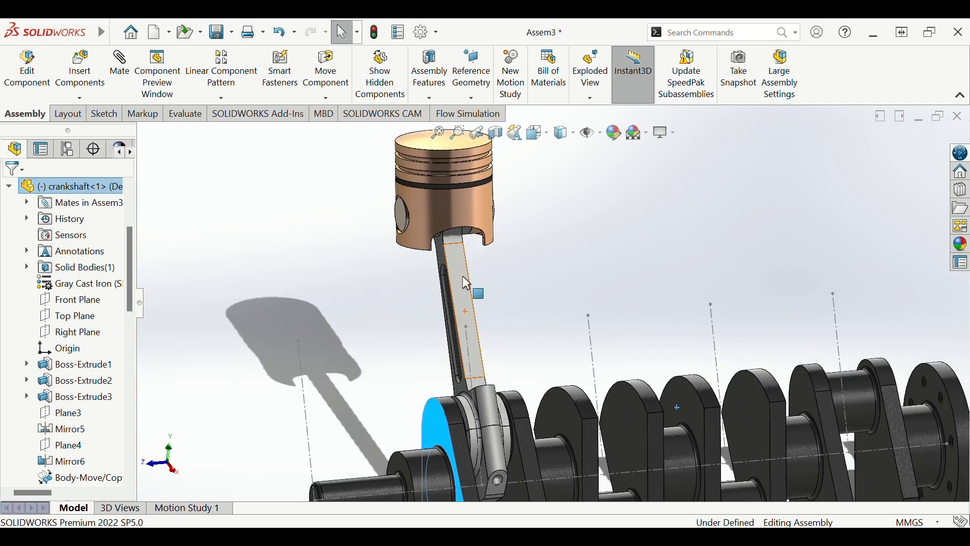
{"action": "scroll", "coordinate": [462, 275], "scroll_direction": "up", "scroll_amount": 2}
{"action": "scroll", "coordinate": [462, 273], "scroll_direction": "down", "scroll_amount": 2}
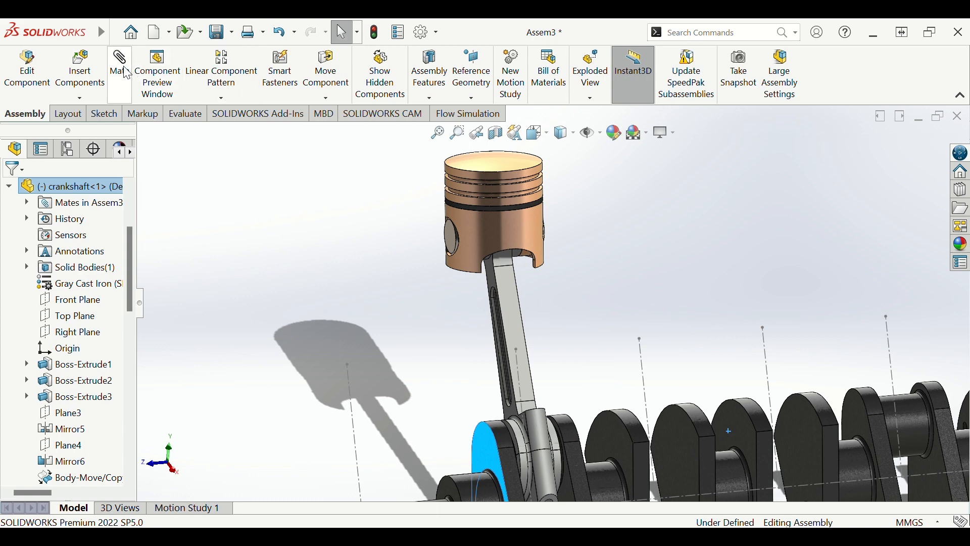
{"action": "left_click", "coordinate": [120, 63]}
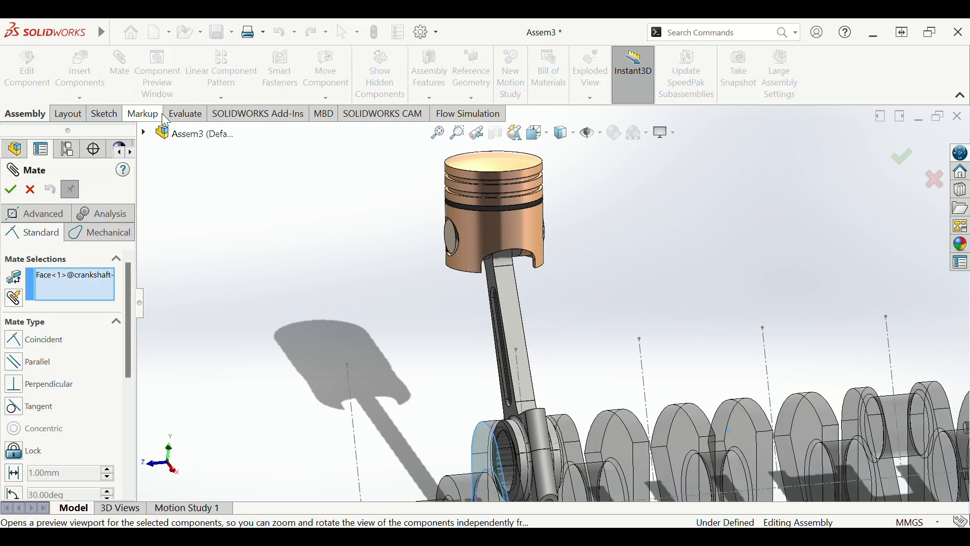
{"action": "left_click", "coordinate": [75, 270]}
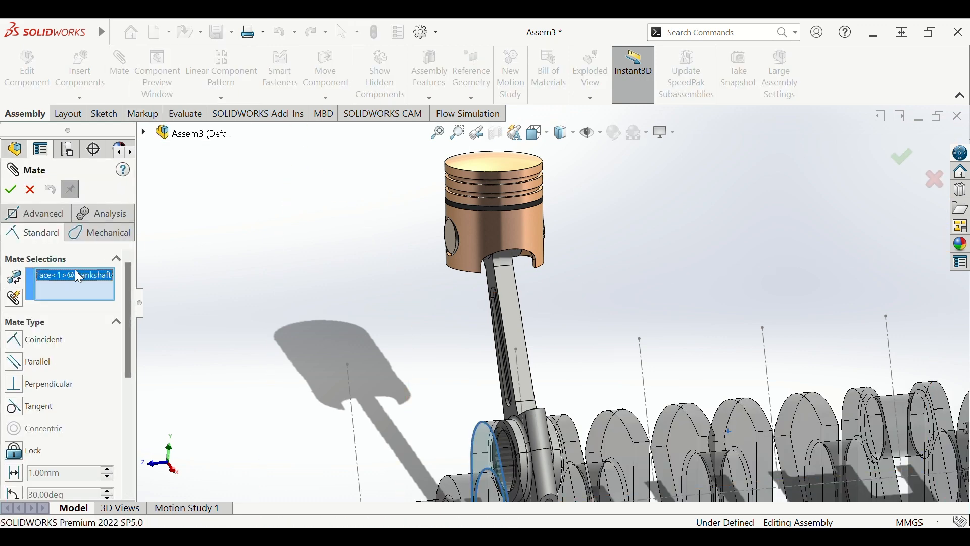
{"action": "key", "text": "Delete"}
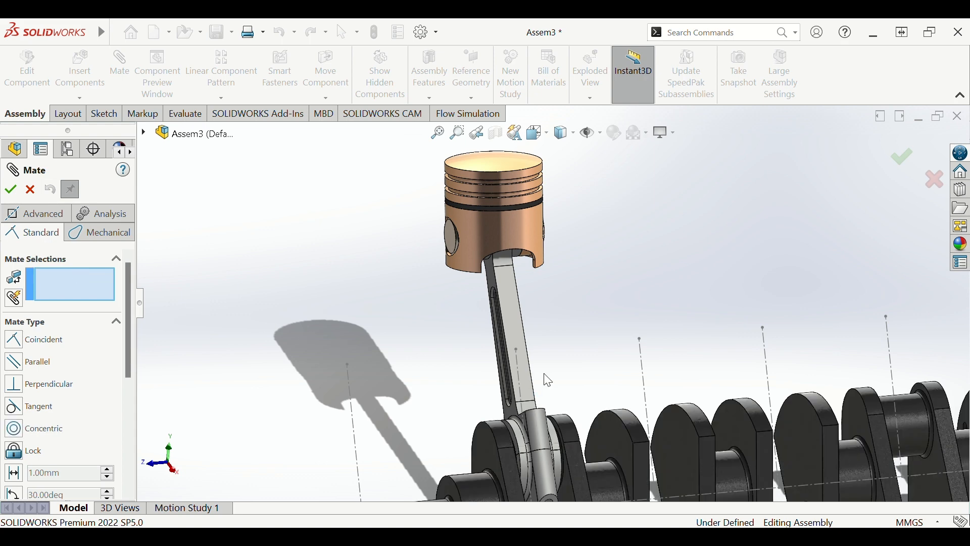
{"action": "scroll", "coordinate": [517, 375], "scroll_direction": "down", "scroll_amount": 4}
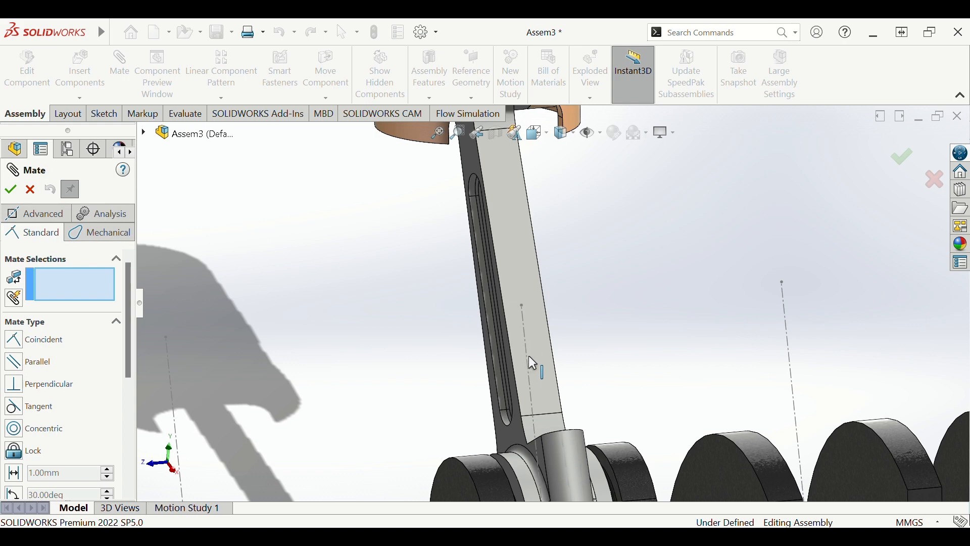
{"action": "left_click", "coordinate": [527, 356]}
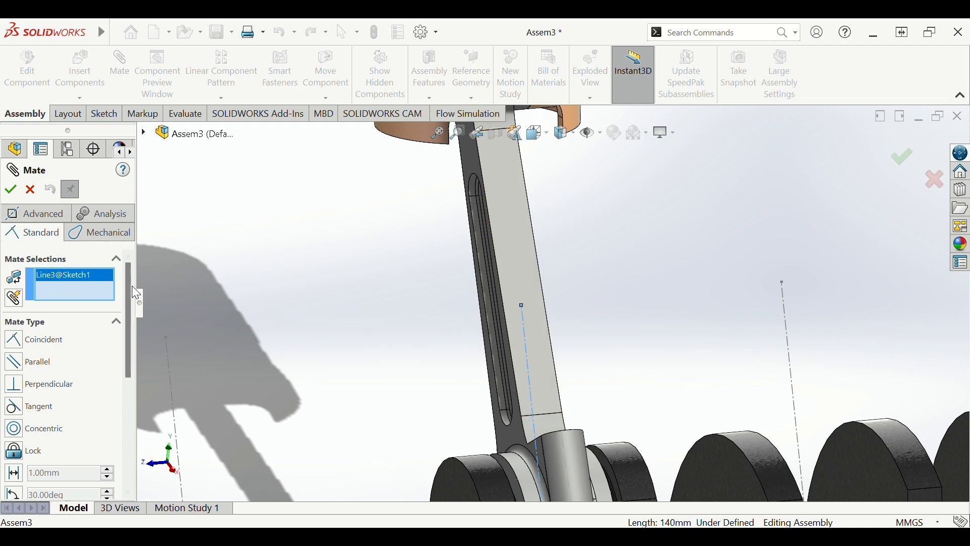
- Try to add a concentric mate between the vertical sketch centerline and the piston head's outer cylindrical face, and leave the Mate command
{"action": "scroll", "coordinate": [415, 278], "scroll_direction": "up", "scroll_amount": 6}
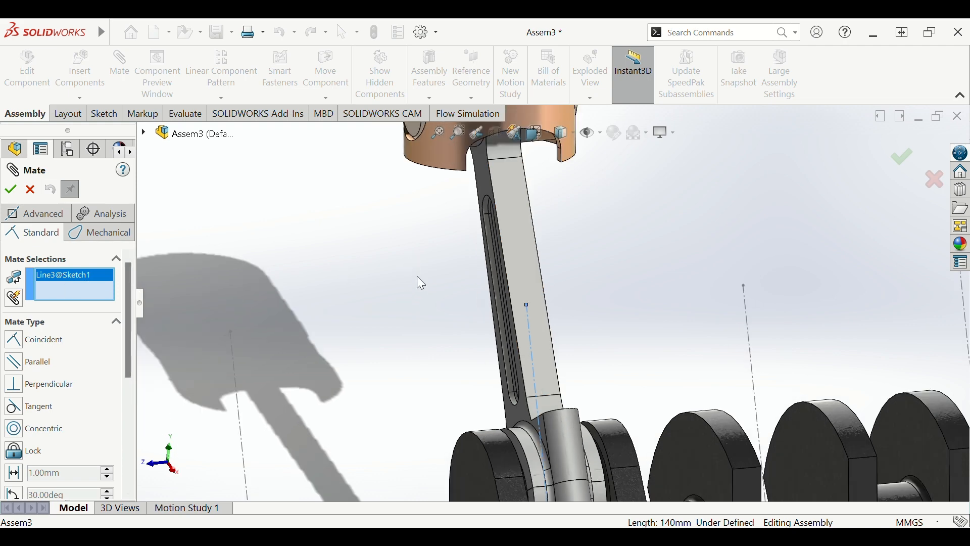
{"action": "scroll", "coordinate": [487, 214], "scroll_direction": "down", "scroll_amount": 4}
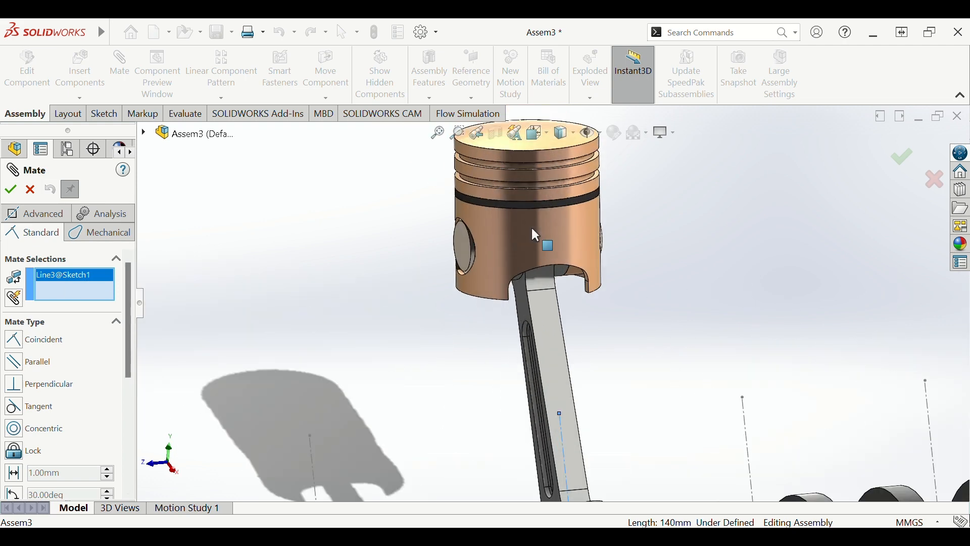
{"action": "scroll", "coordinate": [560, 231], "scroll_direction": "down", "scroll_amount": 3}
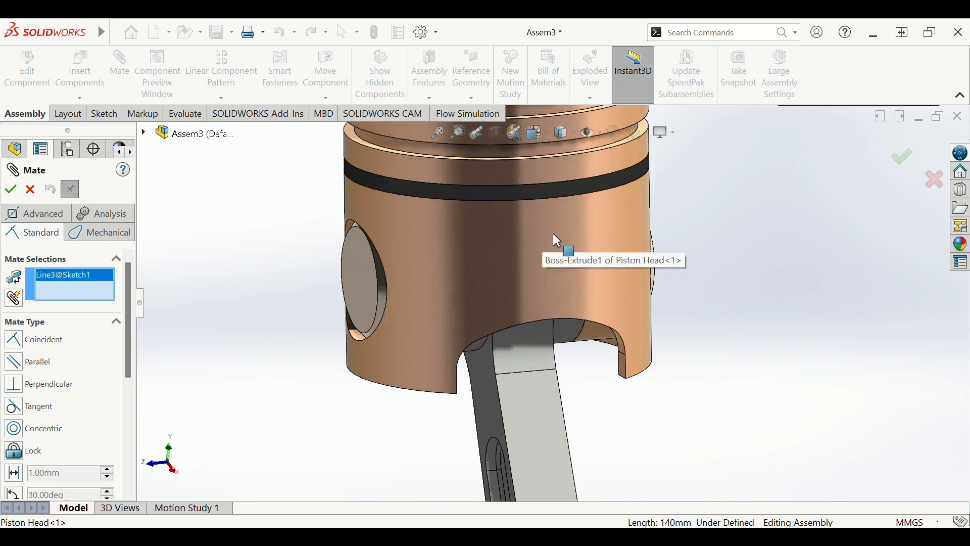
{"action": "left_click", "coordinate": [553, 233]}
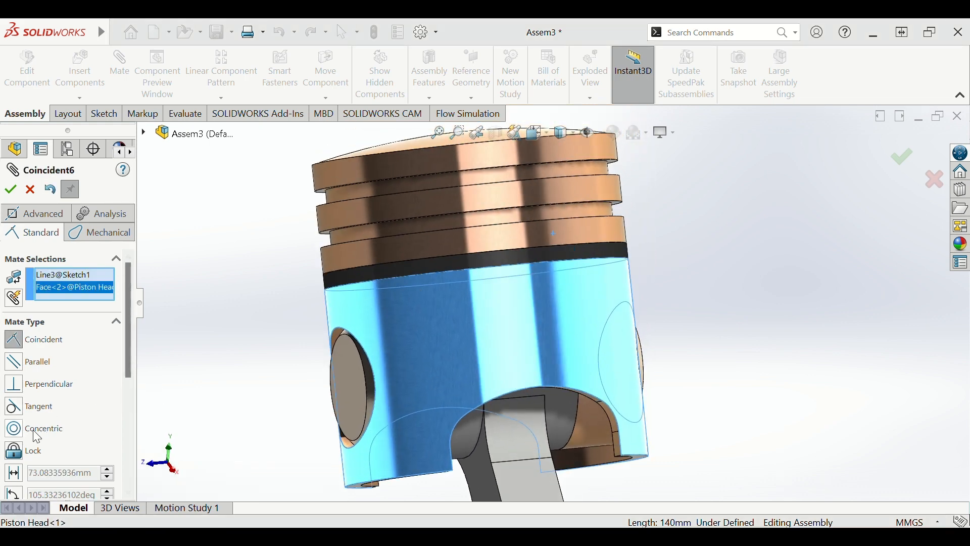
{"action": "left_click", "coordinate": [32, 431]}
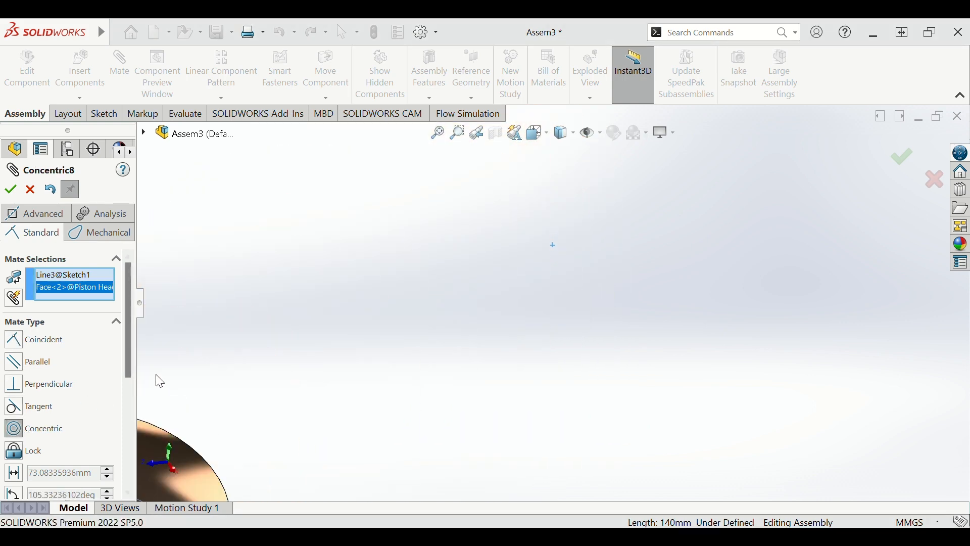
{"action": "scroll", "coordinate": [327, 352], "scroll_direction": "up", "scroll_amount": 7}
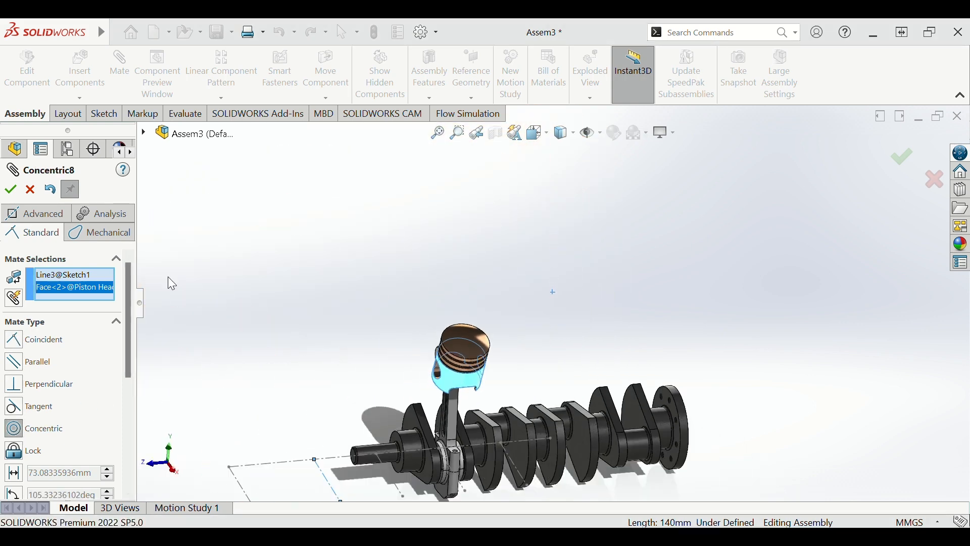
{"action": "left_click", "coordinate": [11, 191]}
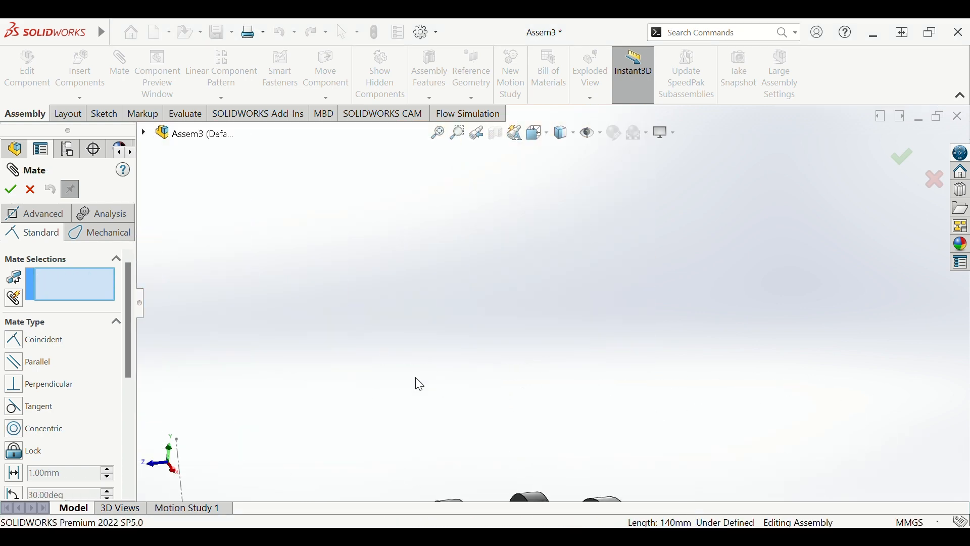
{"action": "scroll", "coordinate": [404, 345], "scroll_direction": "down", "scroll_amount": 2}
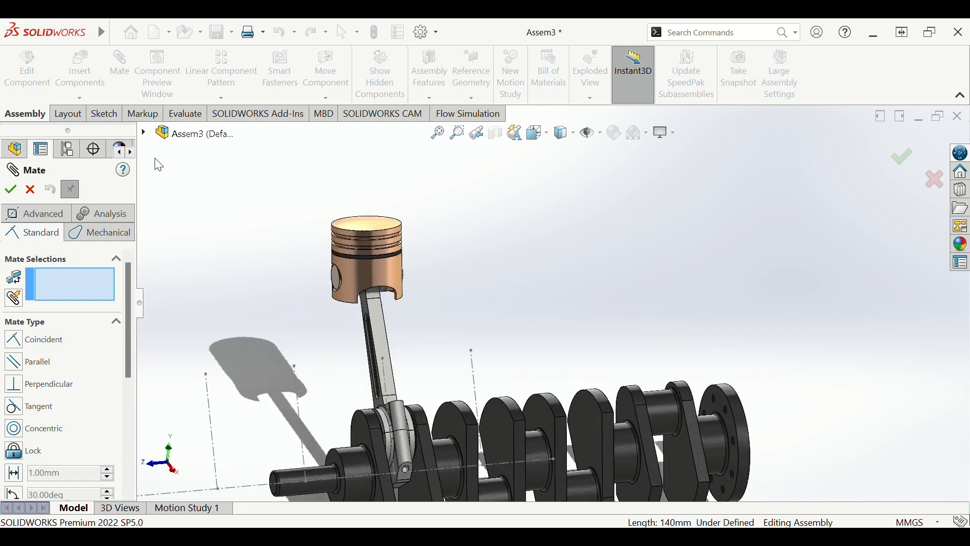
{"action": "left_click", "coordinate": [31, 191]}
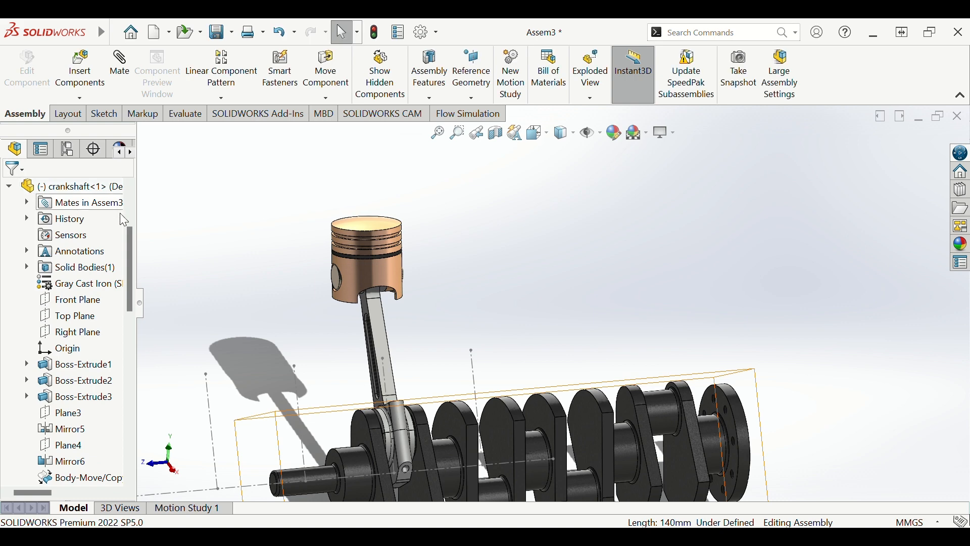
- Expand the assembly's list of mates to review the existing mates
{"action": "left_click_drag", "start_coordinate": [132, 257], "coordinate": [117, 475]}
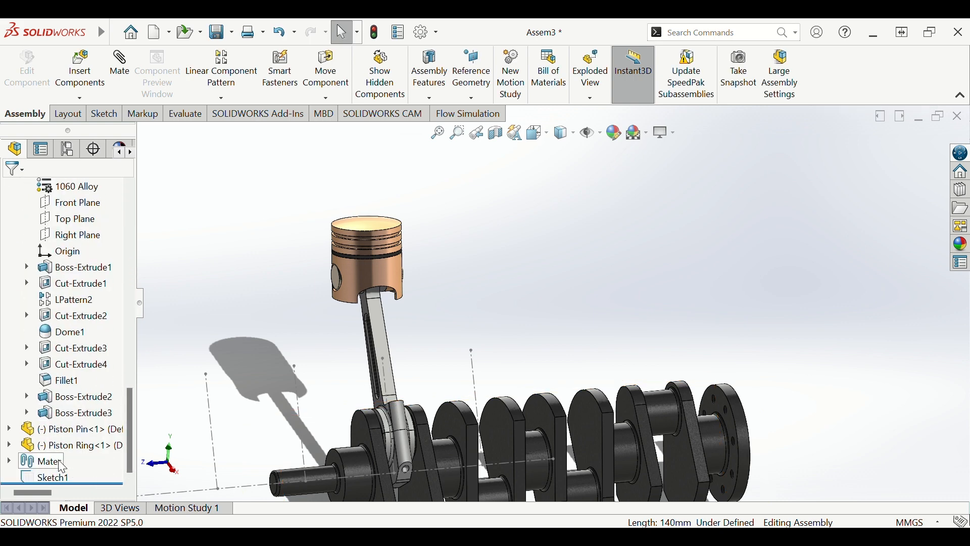
{"action": "left_click", "coordinate": [9, 462]}
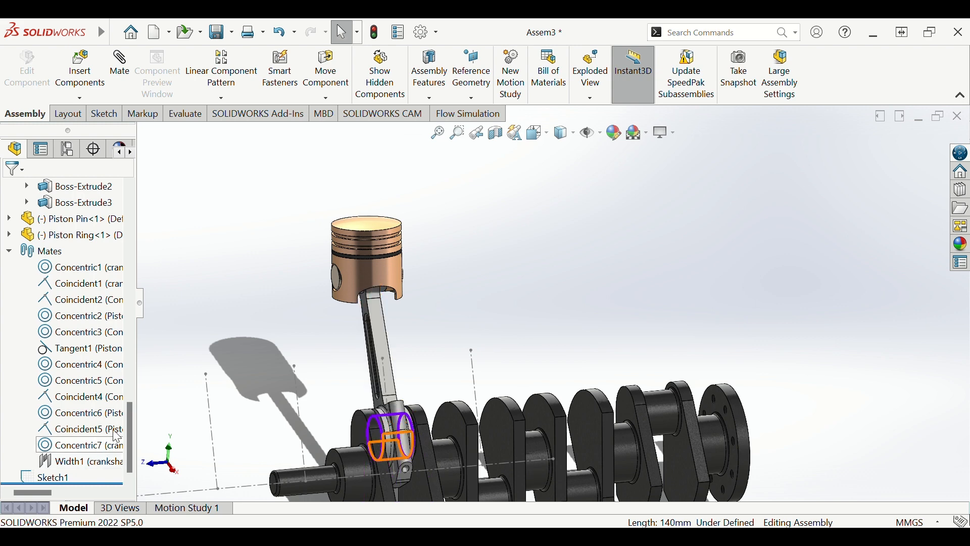
- Rotate the crankshaft slightly about its axis, moving the first crankpin with its connecting rod and piston
{"action": "key", "text": "f"}
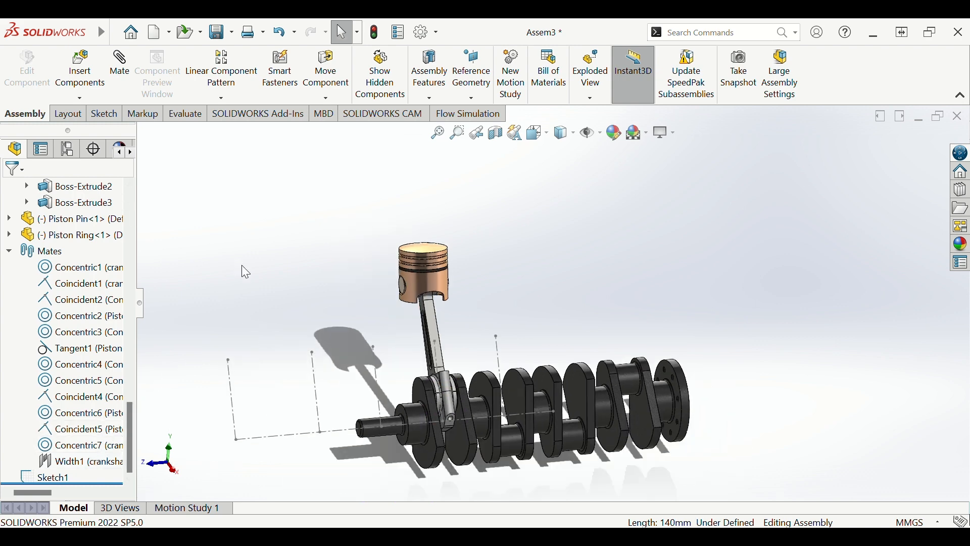
{"action": "left_click_drag", "start_coordinate": [508, 400], "coordinate": [472, 374]}
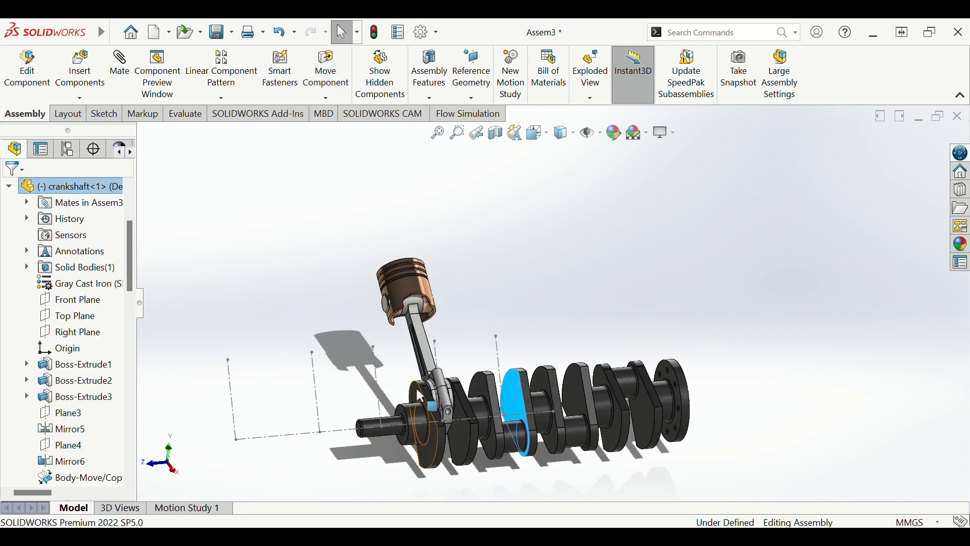
- Clear the selection and rotate the crankshaft about its axis by its front web, moving the connecting rod and piston with it
{"action": "left_click", "coordinate": [319, 284]}
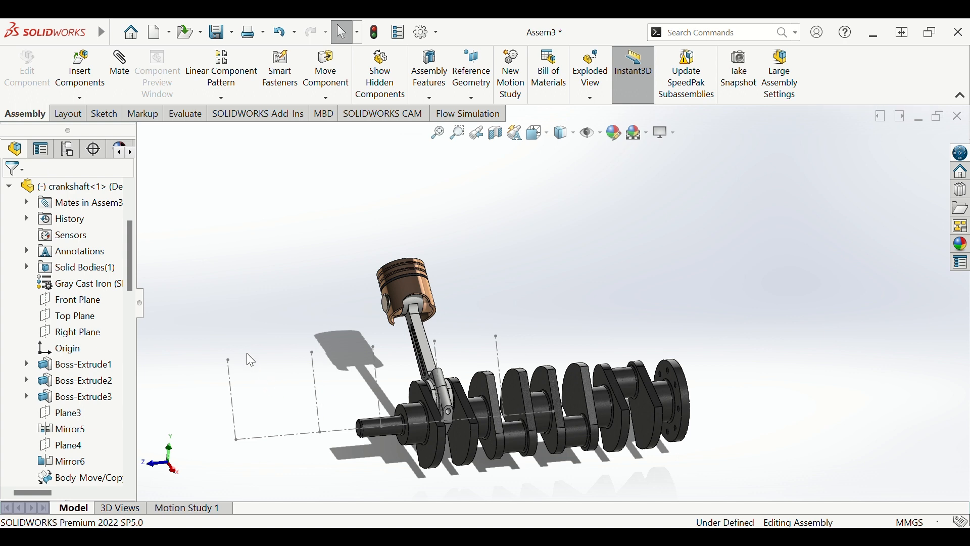
{"action": "left_click_drag", "start_coordinate": [261, 347], "coordinate": [351, 438]}
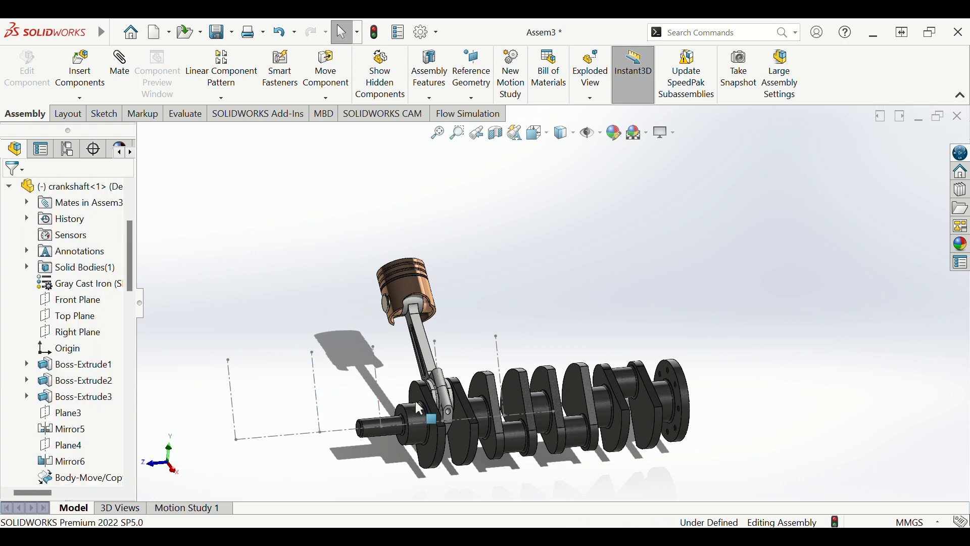
{"action": "left_click", "coordinate": [420, 414]}
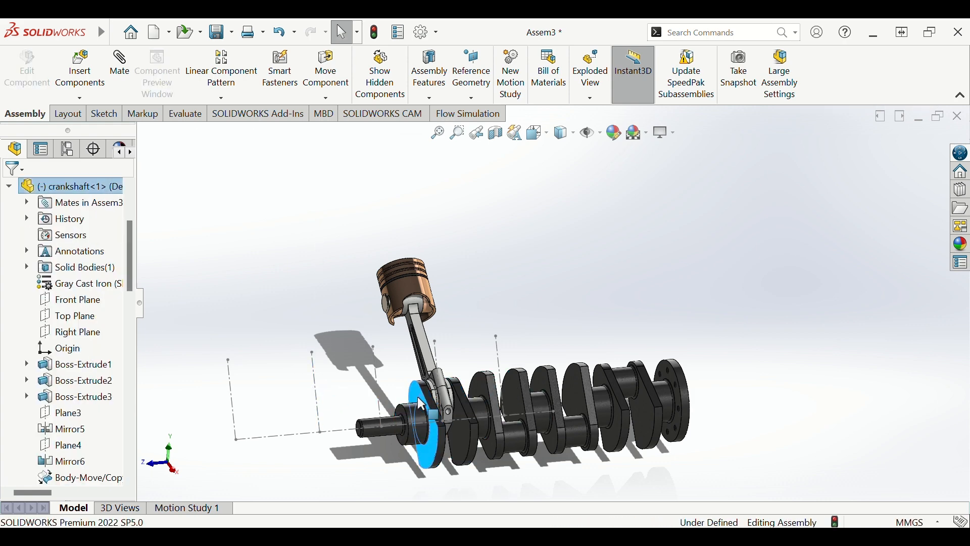
{"action": "left_click_drag", "start_coordinate": [420, 414], "coordinate": [399, 400]}
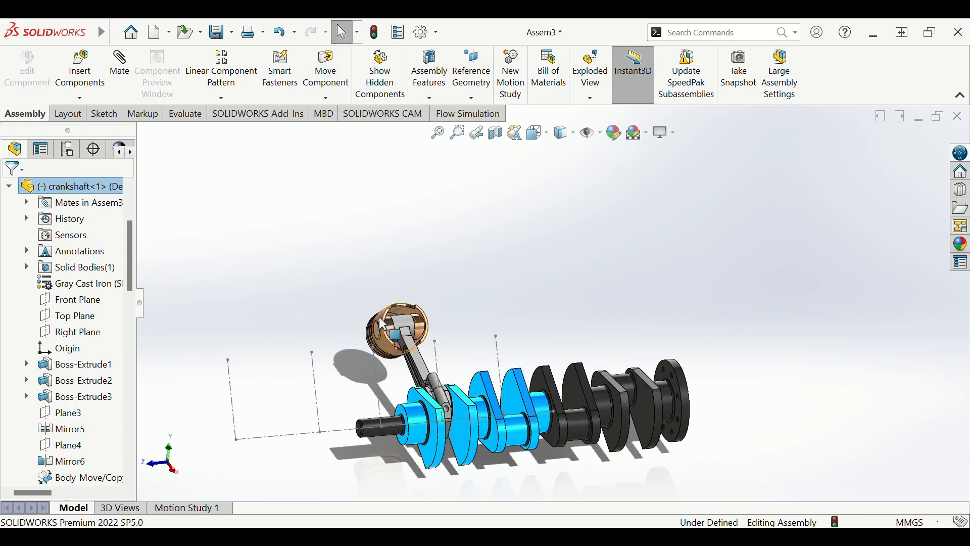
{"action": "scroll", "coordinate": [430, 286], "scroll_direction": "down", "scroll_amount": 3}
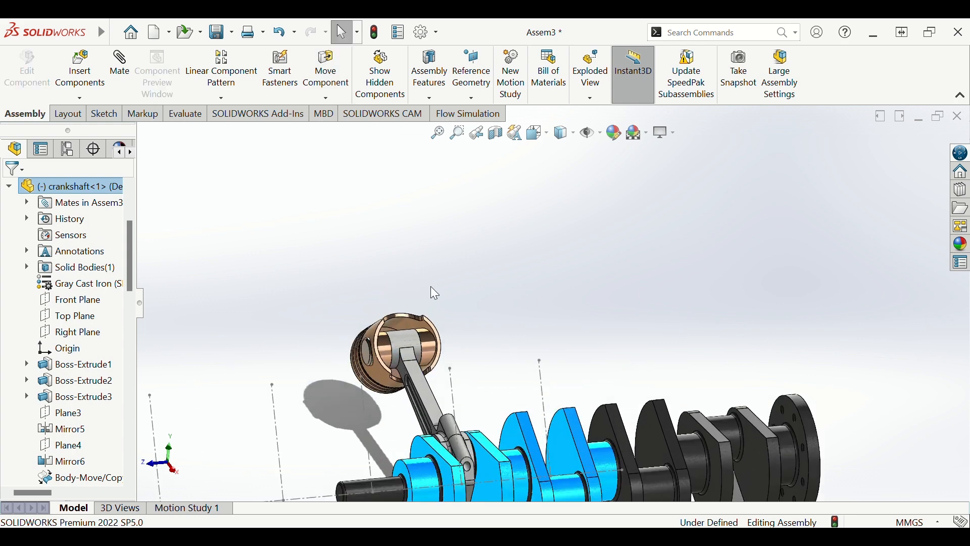
{"action": "left_click", "coordinate": [364, 354]}
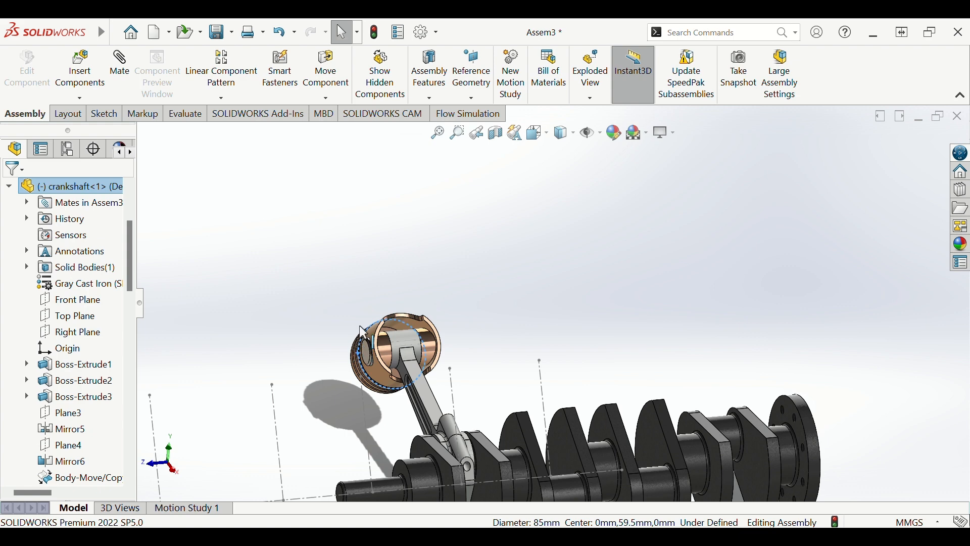
{"action": "scroll", "coordinate": [514, 293], "scroll_direction": "up", "scroll_amount": 3}
{"action": "left_click", "coordinate": [513, 293]}
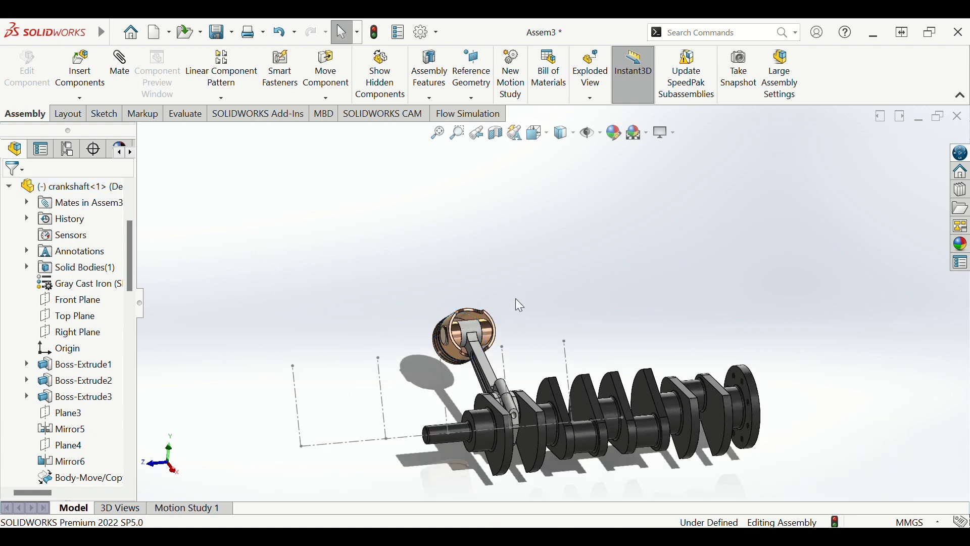
- Swing the piston and its connecting rod around the first crankpin to a more upright position
{"action": "middle_click_drag", "start_coordinate": [514, 304], "coordinate": [565, 349]}
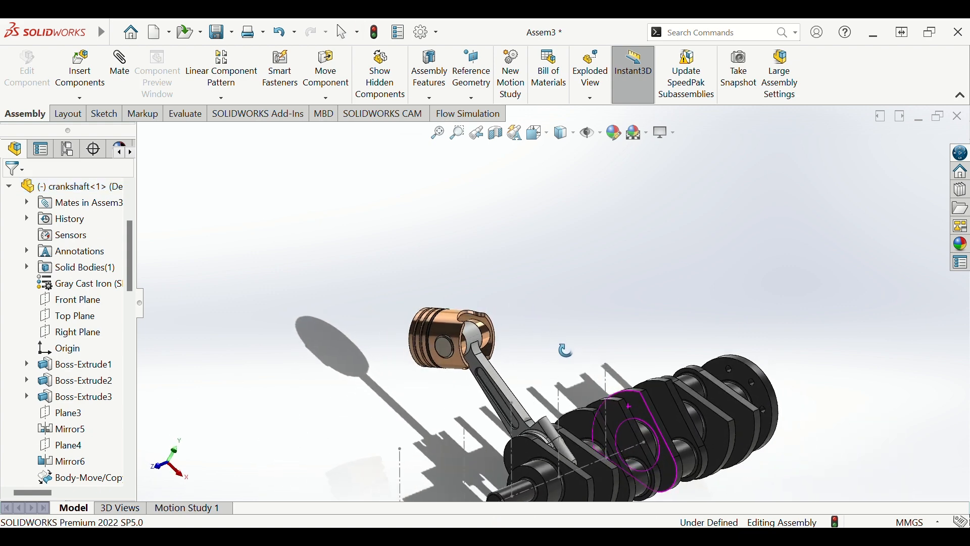
{"action": "left_click_drag", "start_coordinate": [433, 321], "coordinate": [380, 310]}
{"action": "left_click", "coordinate": [410, 320]}
{"action": "key", "text": "Escape"}
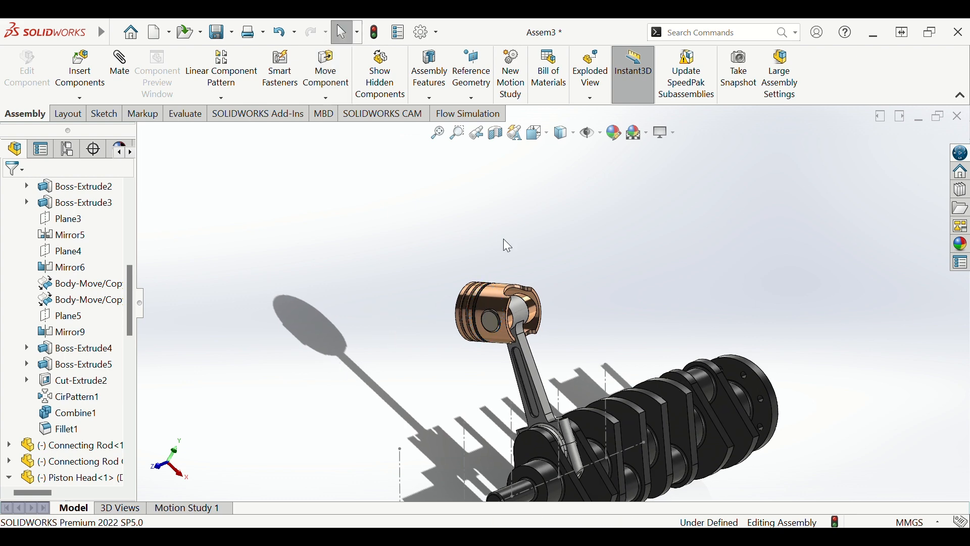
{"action": "scroll", "coordinate": [537, 283], "scroll_direction": "down", "scroll_amount": 1}
{"action": "scroll", "coordinate": [553, 309], "scroll_direction": "up", "scroll_amount": 5}
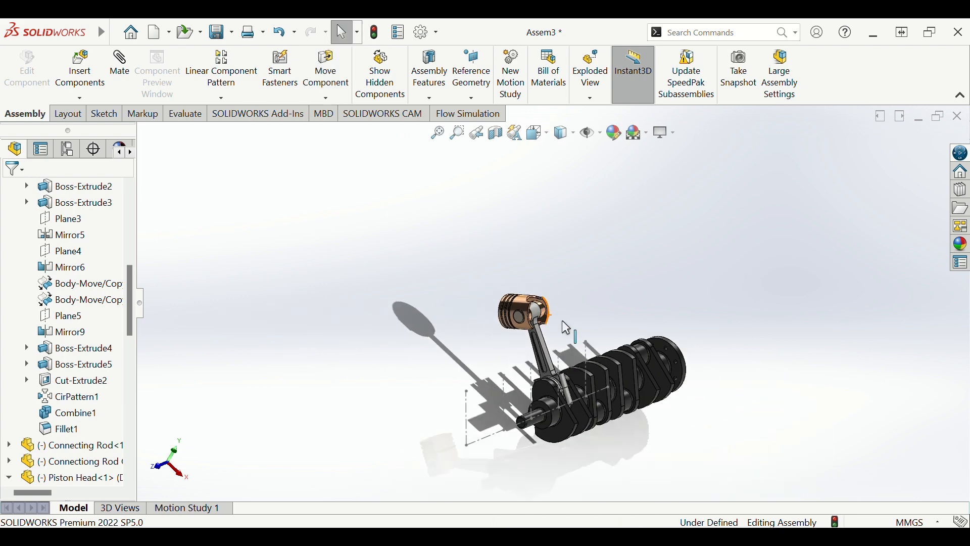
{"action": "middle_click_drag", "start_coordinate": [586, 331], "coordinate": [570, 338]}
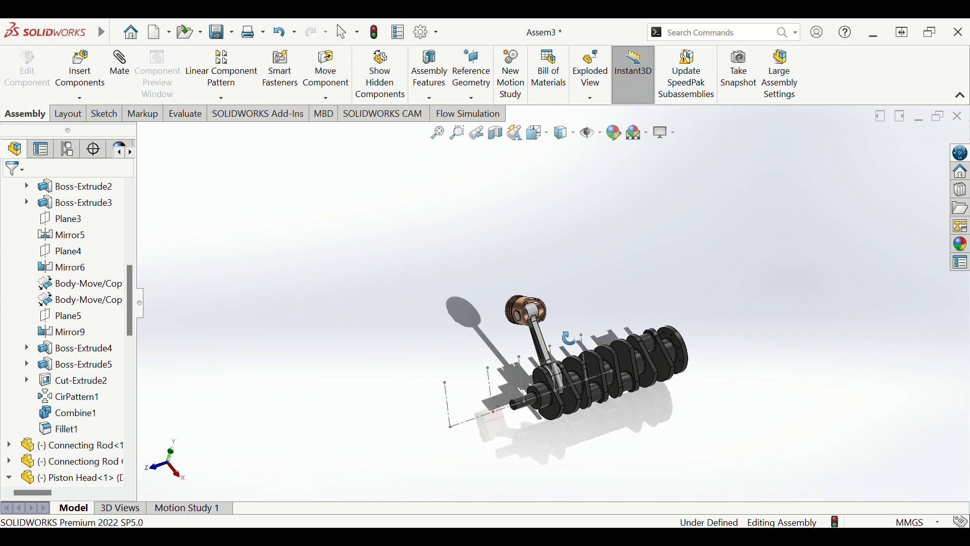
{"action": "scroll", "coordinate": [557, 326], "scroll_direction": "down", "scroll_amount": 3}
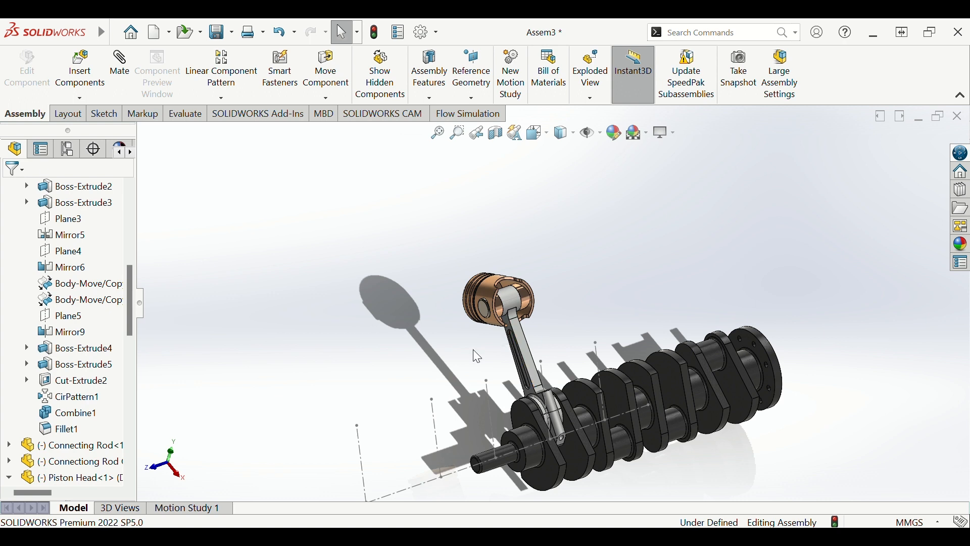
- Add a parallel mate between the second vertical sketch centerline (Line3) and the piston head's outer cylindrical face, and close the Mate command
{"action": "left_click", "coordinate": [121, 65]}
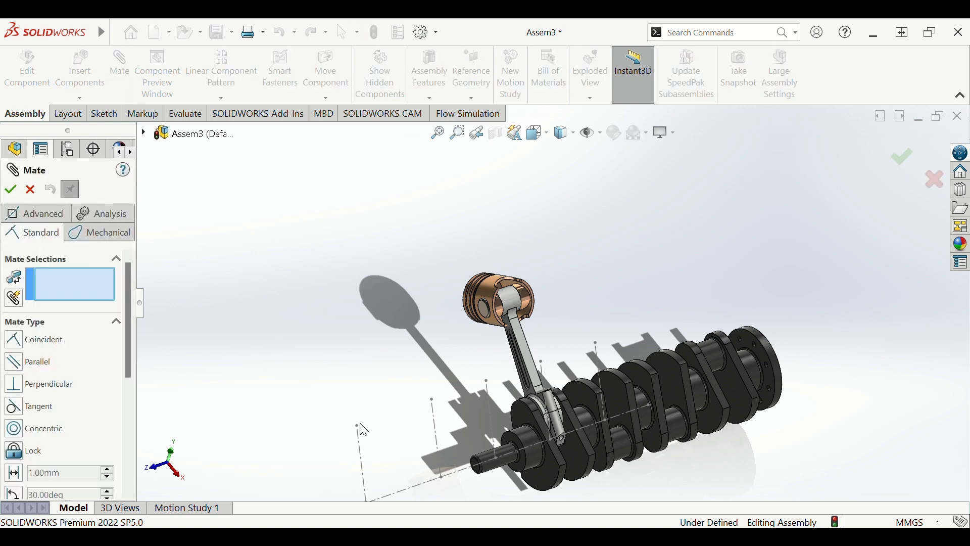
{"action": "left_click", "coordinate": [439, 438]}
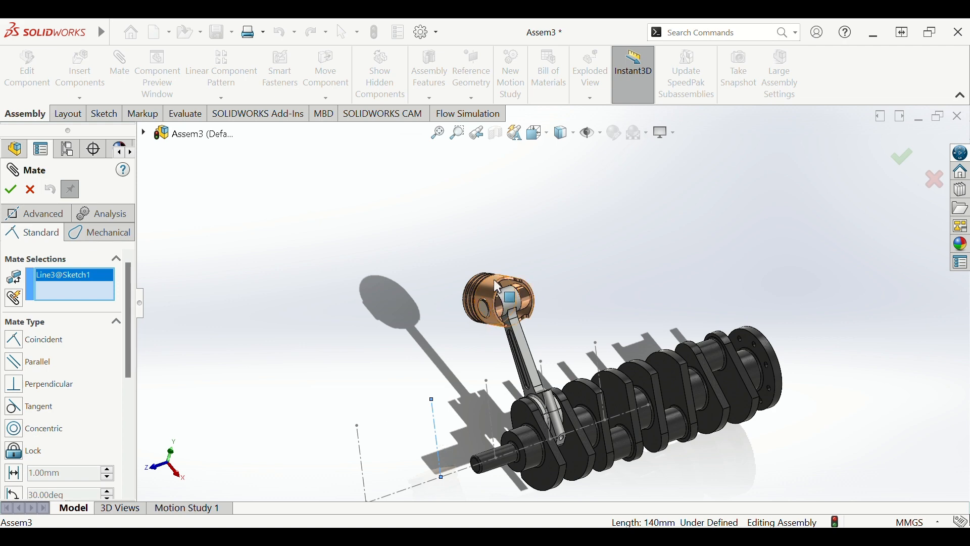
{"action": "left_click", "coordinate": [488, 299]}
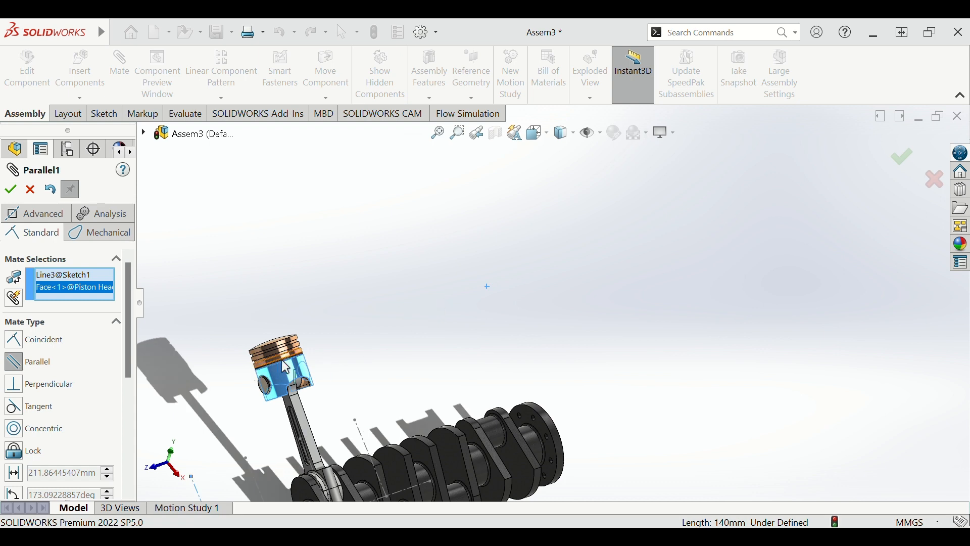
{"action": "middle_click_drag", "start_coordinate": [373, 374], "coordinate": [338, 357]}
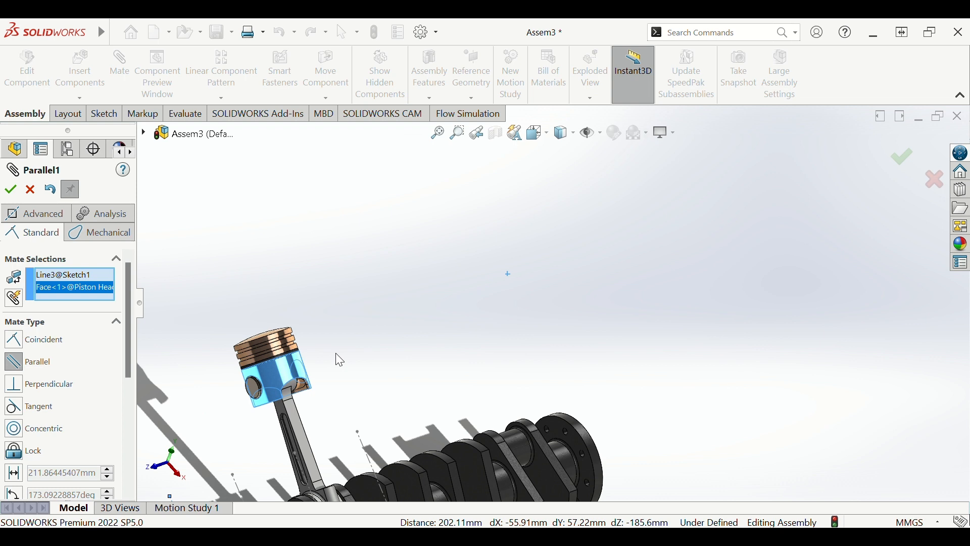
{"action": "left_click", "coordinate": [11, 191]}
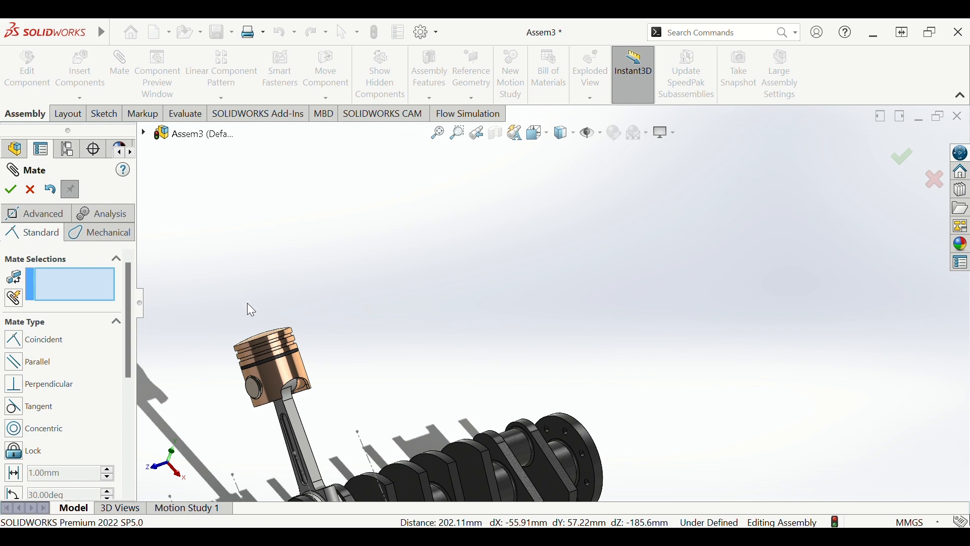
{"action": "left_click", "coordinate": [30, 190]}
- Slide the crankshaft along its axis toward its shaft end, carrying the connecting rod and piston along
{"action": "middle_click_drag", "start_coordinate": [322, 275], "coordinate": [480, 306]}
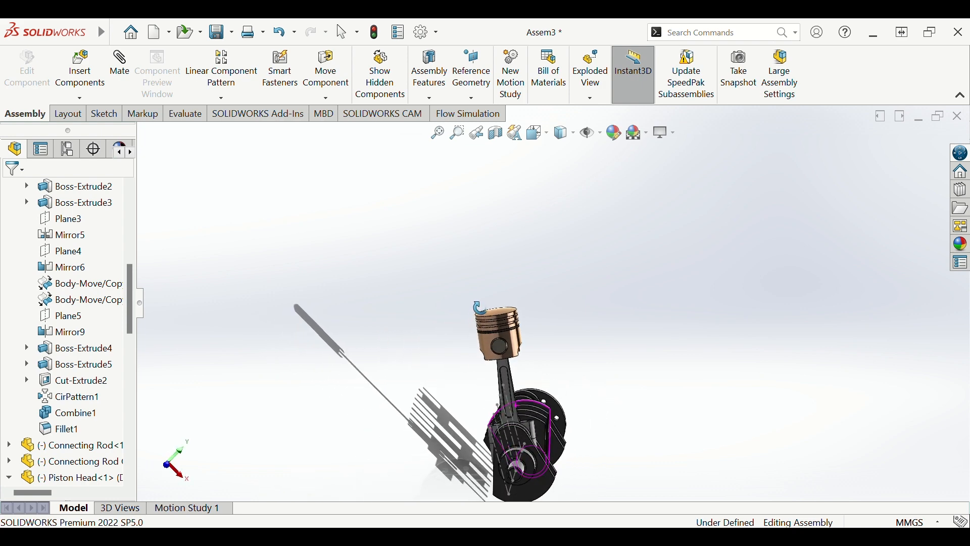
{"action": "scroll", "coordinate": [555, 348], "scroll_direction": "down", "scroll_amount": 4}
{"action": "scroll", "coordinate": [556, 363], "scroll_direction": "up", "scroll_amount": 8}
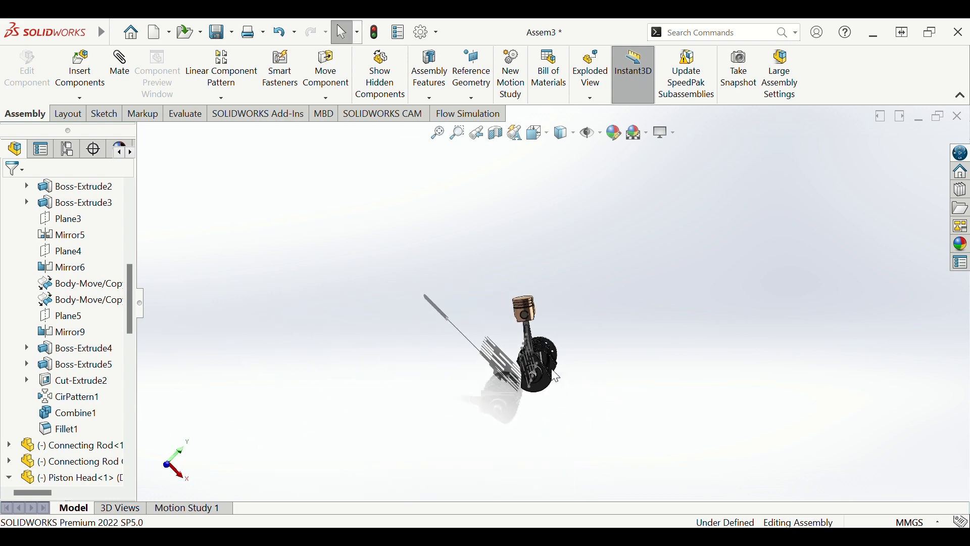
{"action": "scroll", "coordinate": [556, 376], "scroll_direction": "down", "scroll_amount": 8}
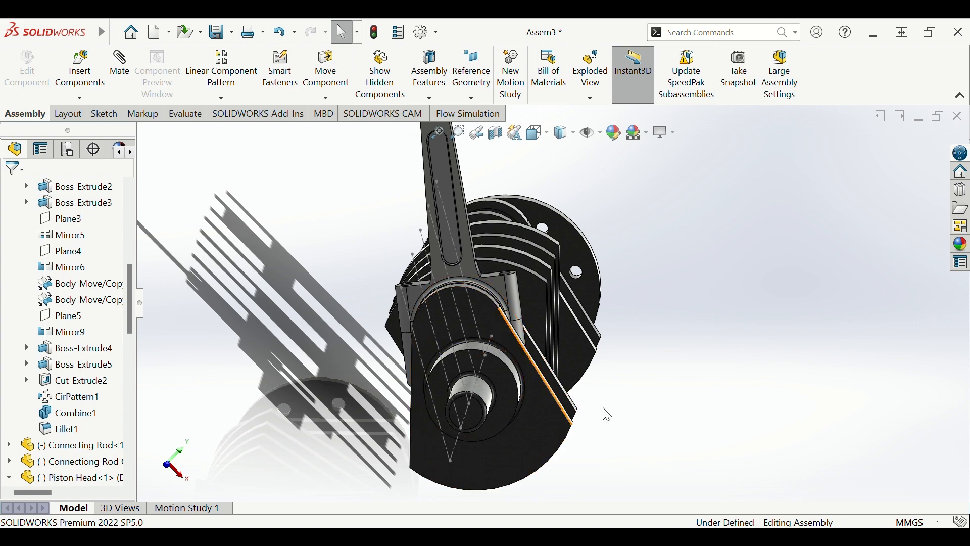
{"action": "scroll", "coordinate": [609, 414], "scroll_direction": "up", "scroll_amount": 6}
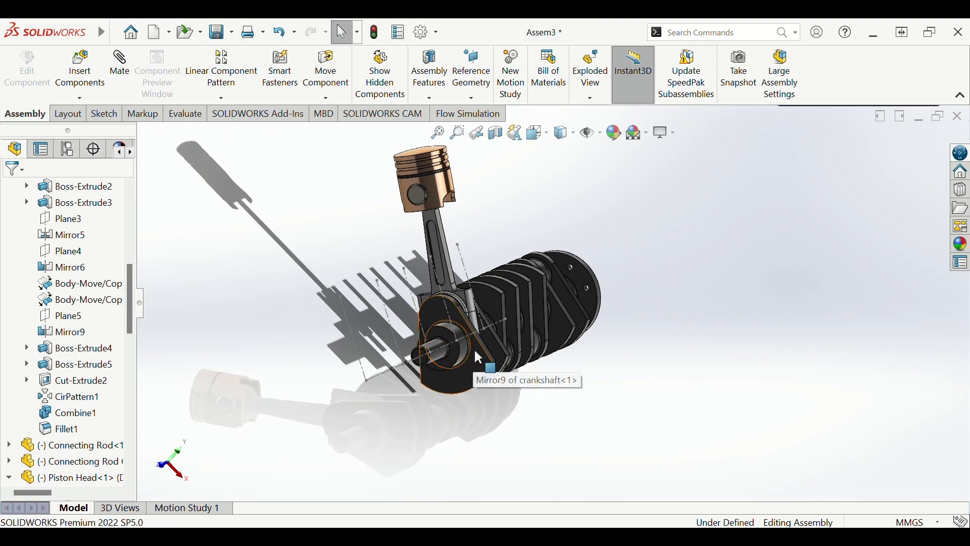
{"action": "left_click_drag", "start_coordinate": [474, 347], "coordinate": [411, 382]}
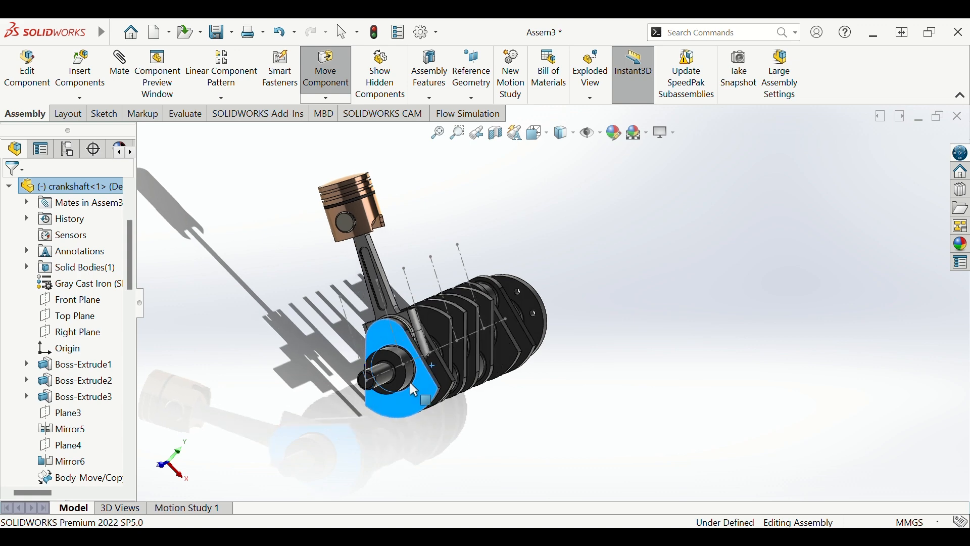
{"action": "key", "text": "Escape"}
{"action": "middle_click_drag", "start_coordinate": [480, 315], "coordinate": [531, 402]}
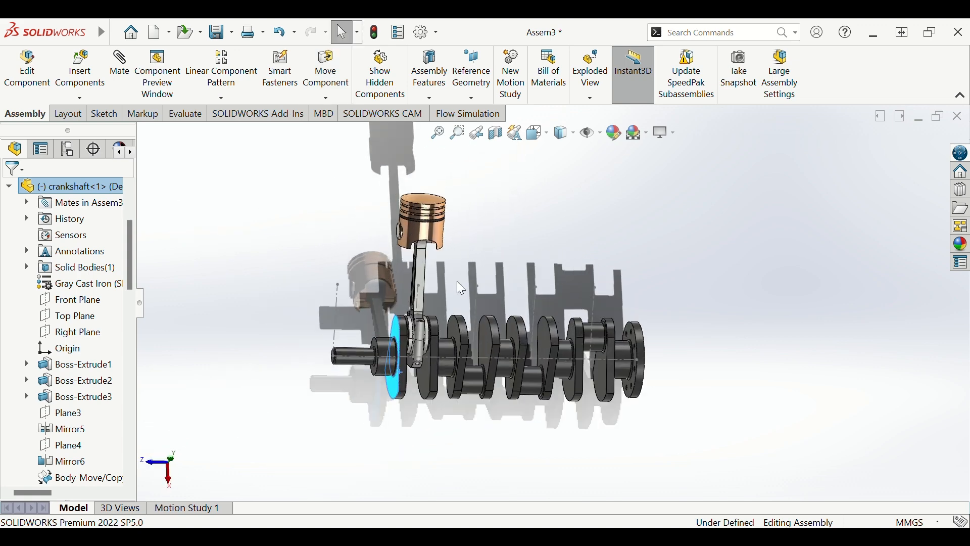
- Start Copy with Mates, remove the preselected crankshaft, and select the black piston ring as the component to copy
{"action": "scroll", "coordinate": [462, 274], "scroll_direction": "down", "scroll_amount": 3}
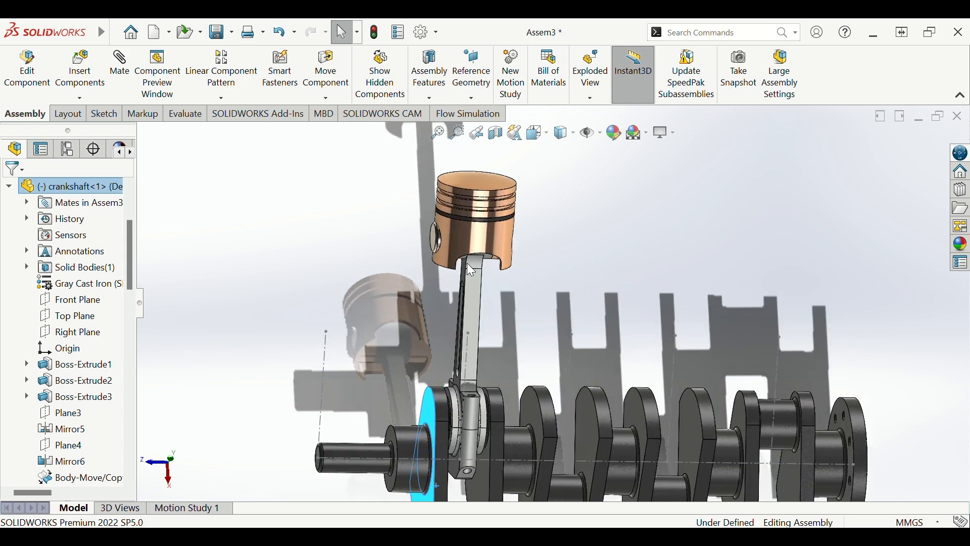
{"action": "scroll", "coordinate": [535, 237], "scroll_direction": "down", "scroll_amount": 3}
{"action": "scroll", "coordinate": [544, 211], "scroll_direction": "down", "scroll_amount": 5}
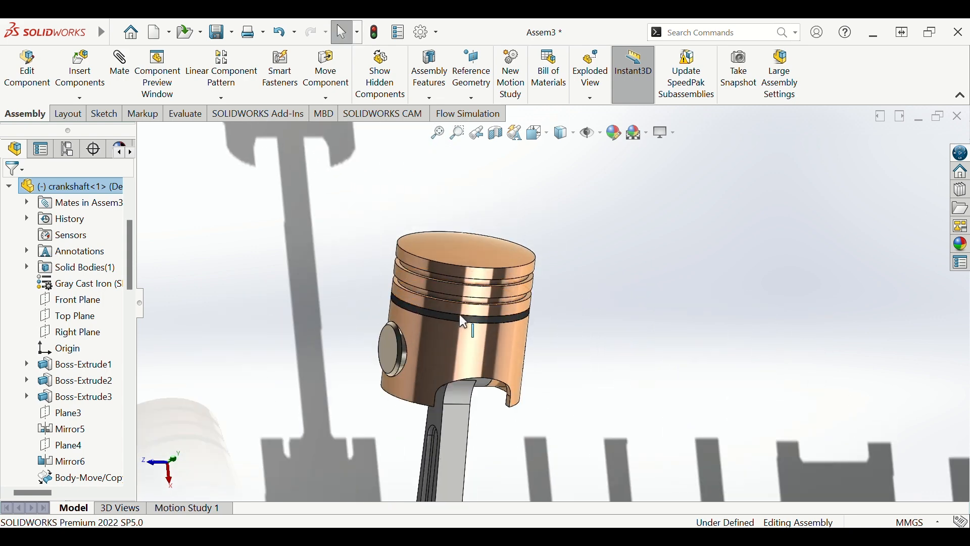
{"action": "scroll", "coordinate": [460, 284], "scroll_direction": "down", "scroll_amount": 2}
{"action": "scroll", "coordinate": [484, 287], "scroll_direction": "up", "scroll_amount": 3}
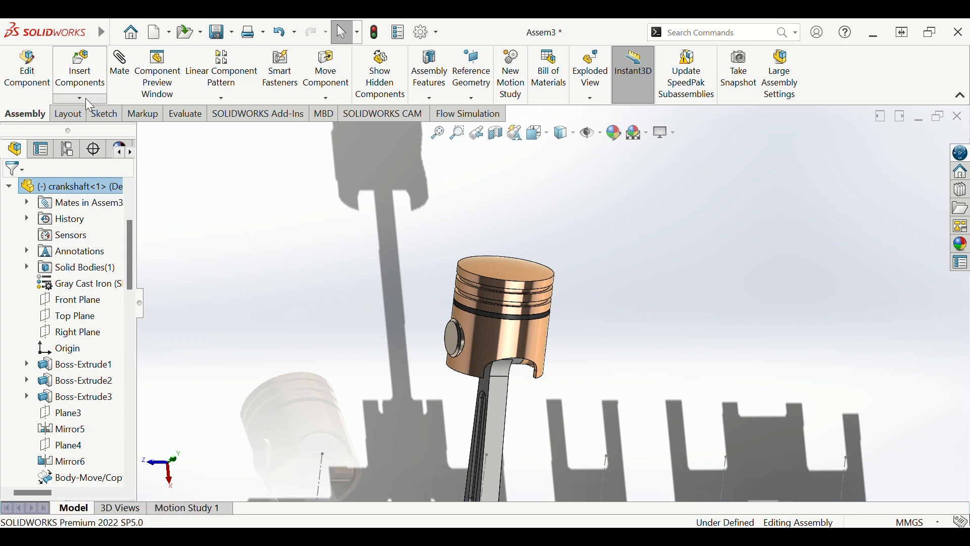
{"action": "left_click", "coordinate": [119, 172]}
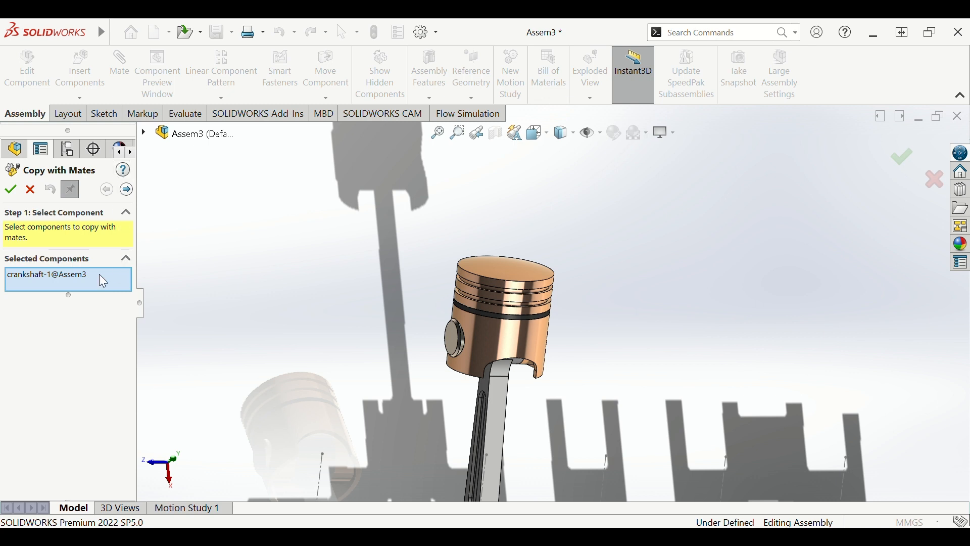
{"action": "left_click", "coordinate": [81, 275]}
{"action": "key", "text": "Delete"}
{"action": "scroll", "coordinate": [445, 311], "scroll_direction": "down", "scroll_amount": 4}
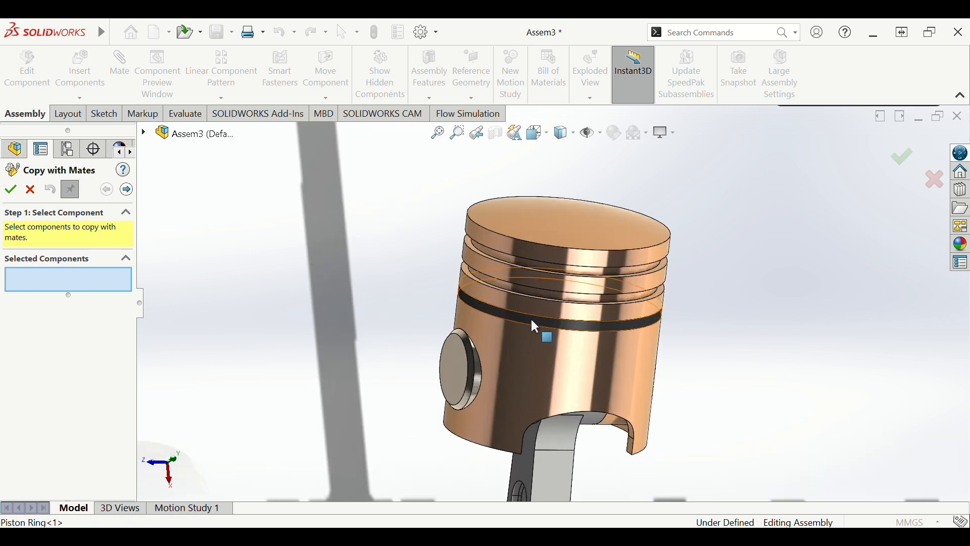
{"action": "left_click", "coordinate": [532, 320]}
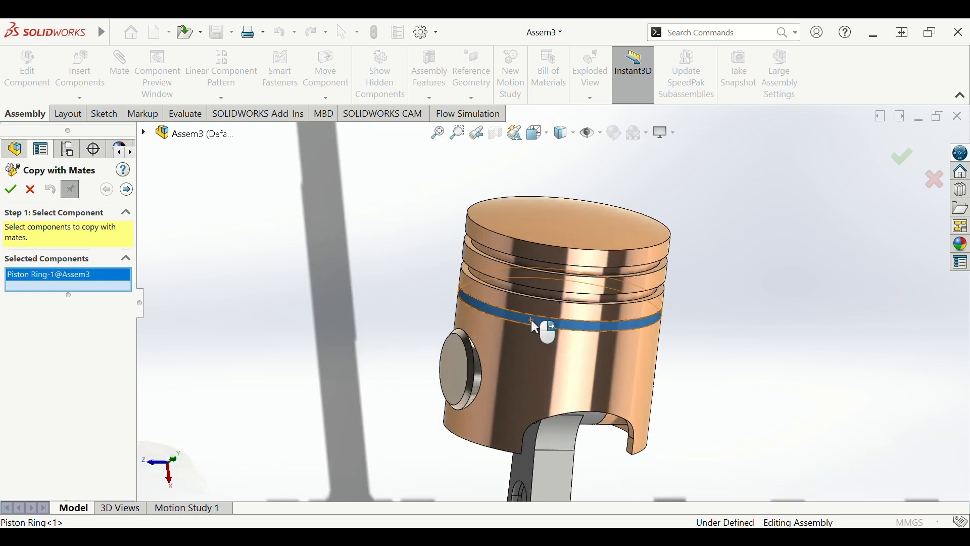
- Advance to the mate references and set the middle groove's inner cylindrical face as the Concentric6 reference for the ring copy
{"action": "left_click", "coordinate": [126, 190]}
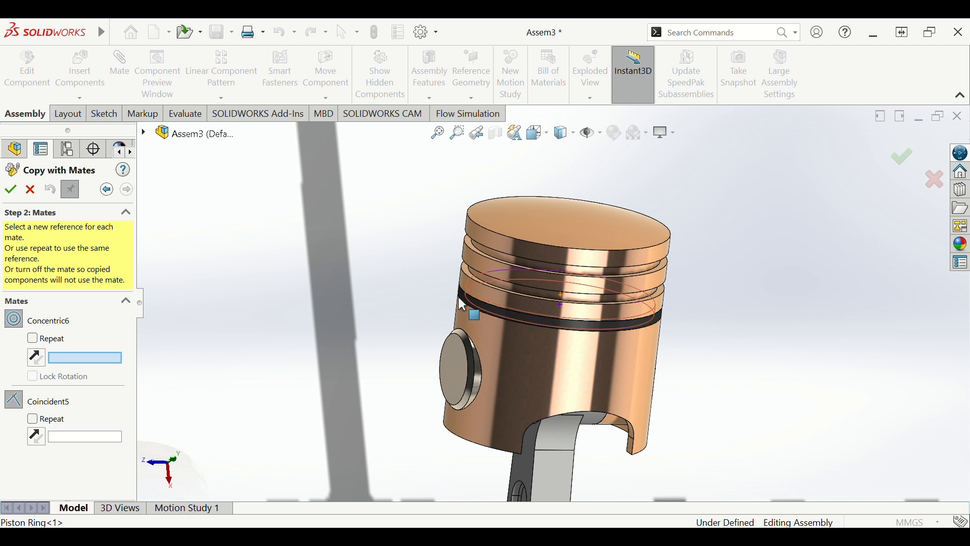
{"action": "scroll", "coordinate": [173, 325], "scroll_direction": "down", "scroll_amount": 1}
{"action": "scroll", "coordinate": [498, 274], "scroll_direction": "up", "scroll_amount": 3}
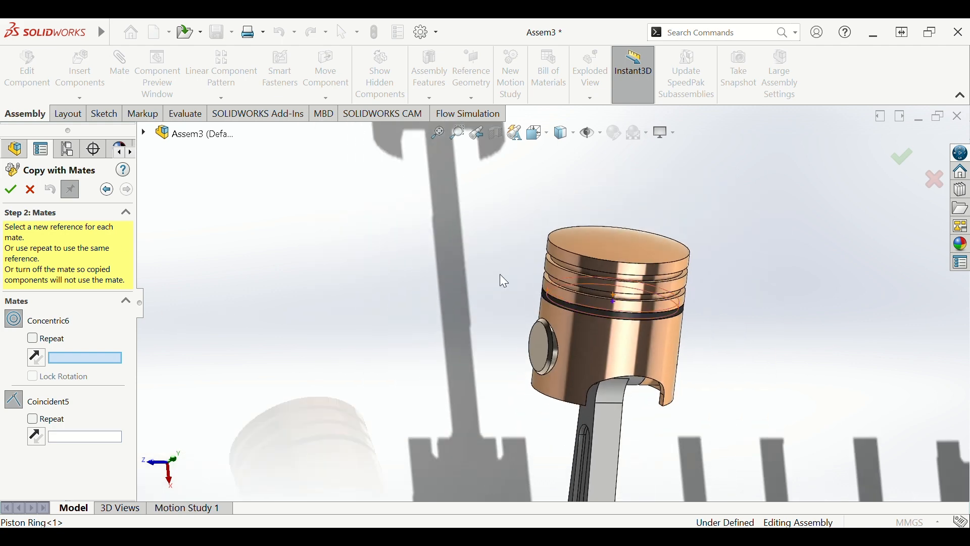
{"action": "scroll", "coordinate": [636, 271], "scroll_direction": "down", "scroll_amount": 2}
{"action": "scroll", "coordinate": [630, 288], "scroll_direction": "up", "scroll_amount": 2}
{"action": "scroll", "coordinate": [589, 333], "scroll_direction": "down", "scroll_amount": 5}
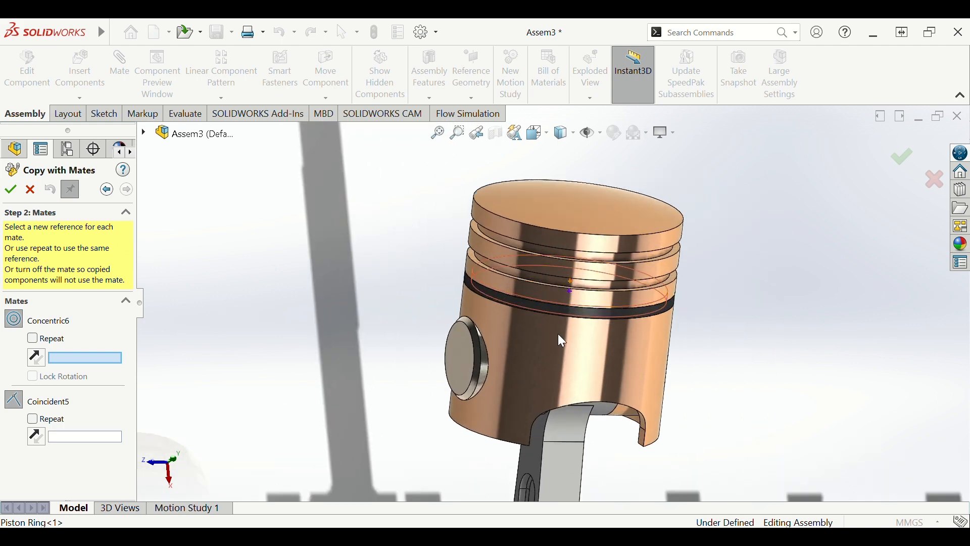
{"action": "scroll", "coordinate": [550, 317], "scroll_direction": "down", "scroll_amount": 3}
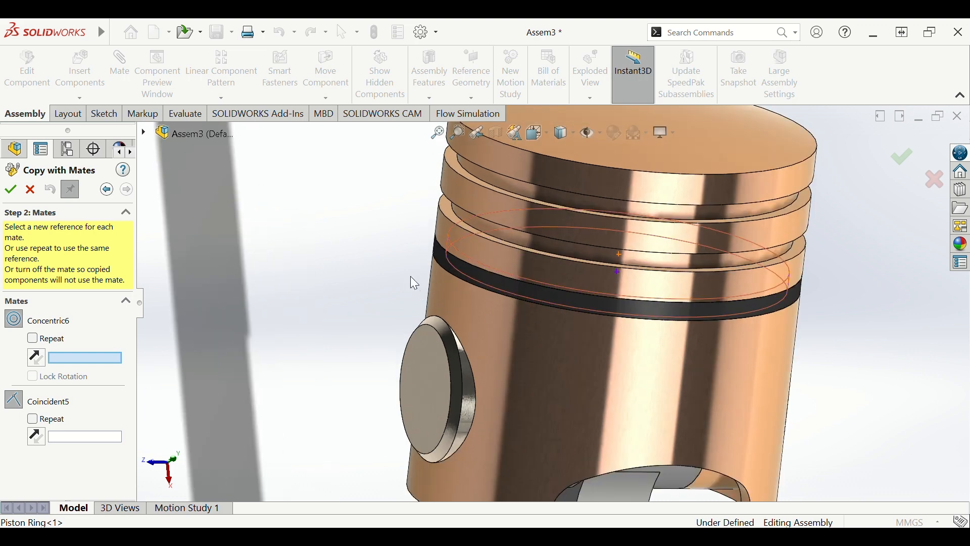
{"action": "left_click", "coordinate": [544, 228]}
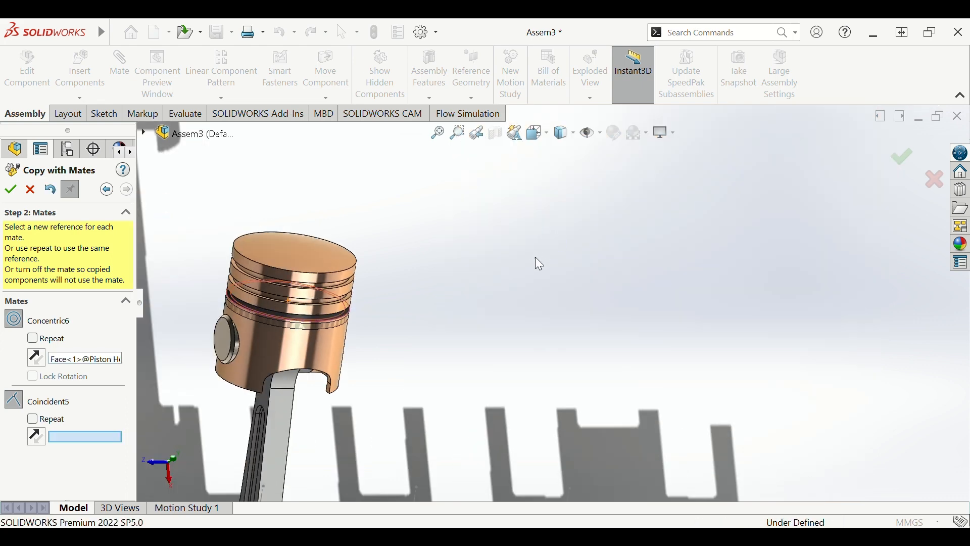
{"action": "scroll", "coordinate": [353, 316], "scroll_direction": "down", "scroll_amount": 6}
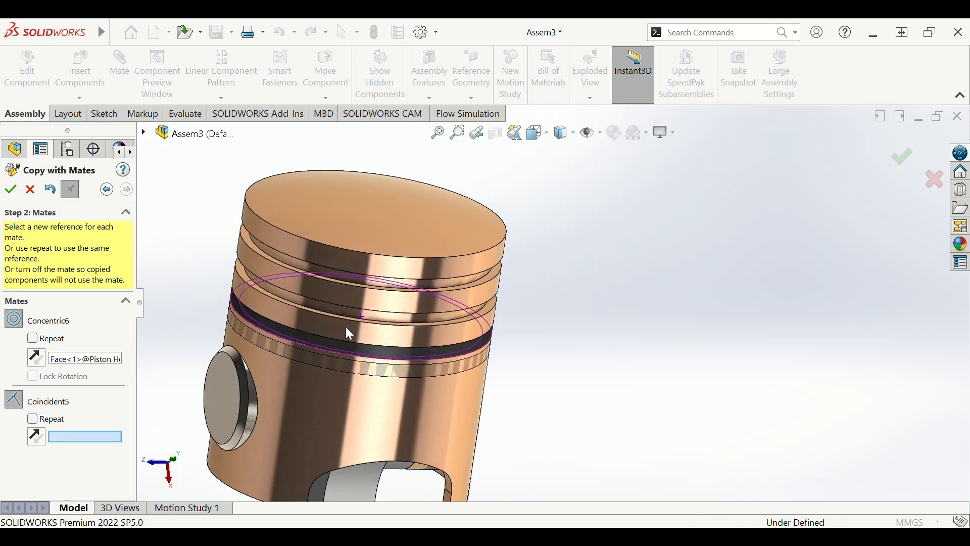
- Set the middle groove's lower side face as the Coincident5 reference and confirm the placed piston ring copy
{"action": "left_click", "coordinate": [103, 361]}
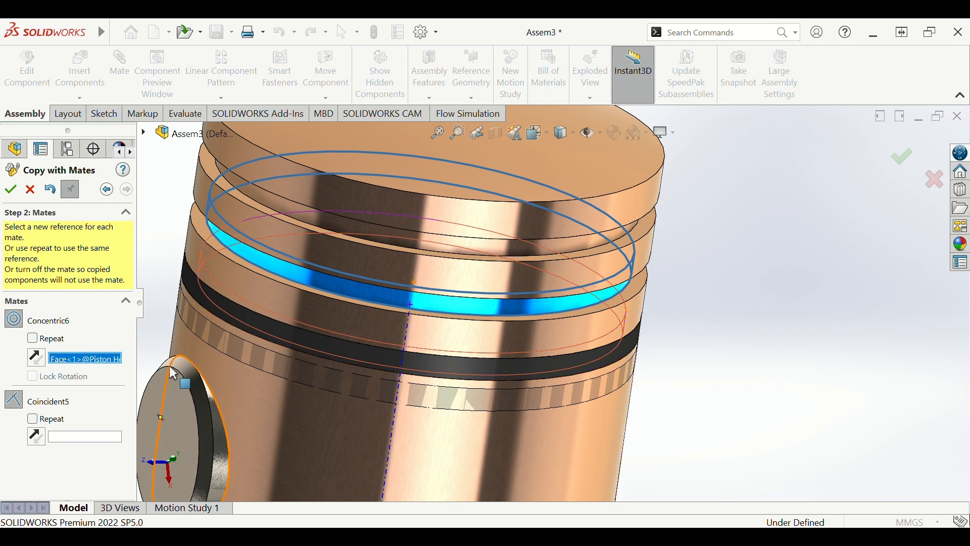
{"action": "left_click", "coordinate": [91, 434]}
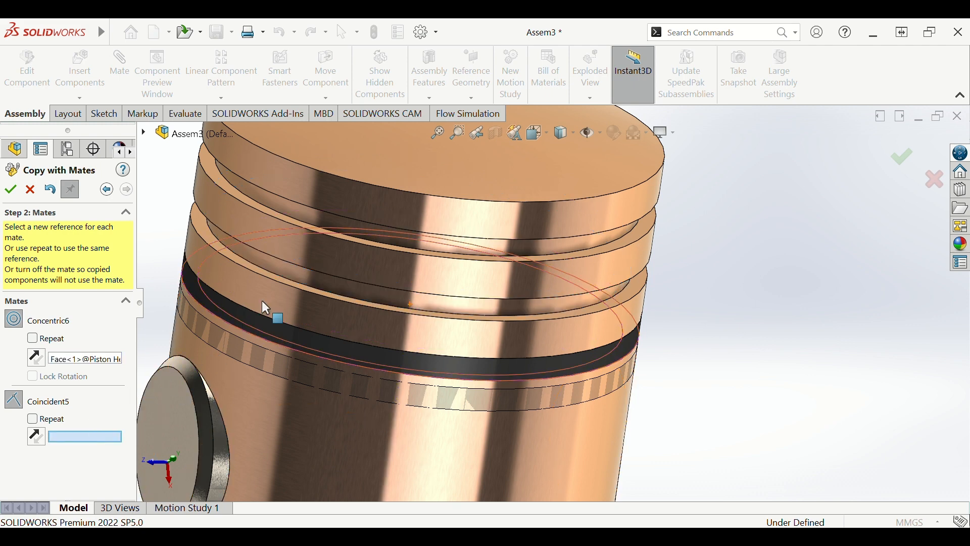
{"action": "scroll", "coordinate": [280, 281], "scroll_direction": "down", "scroll_amount": 2}
{"action": "middle_click_drag", "start_coordinate": [307, 271], "coordinate": [313, 283]}
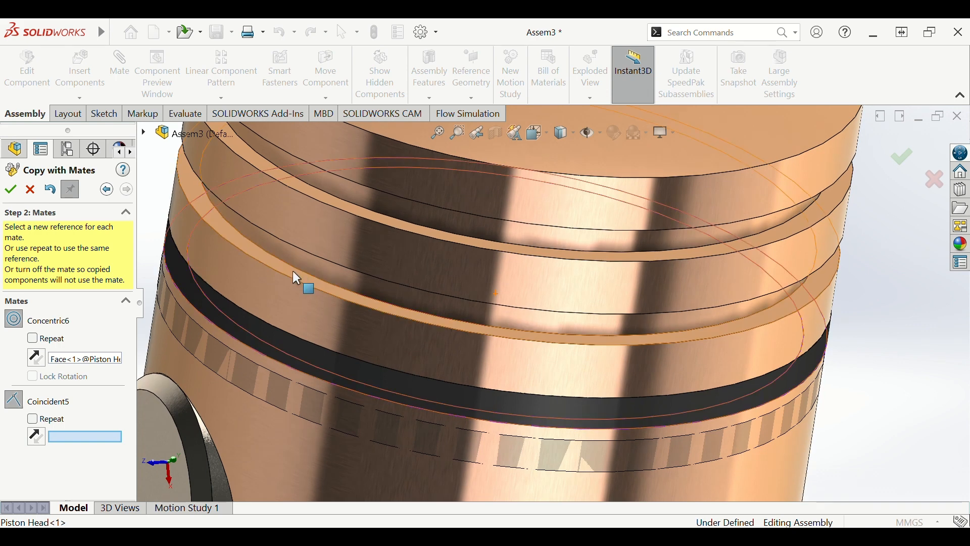
{"action": "left_click", "coordinate": [292, 271]}
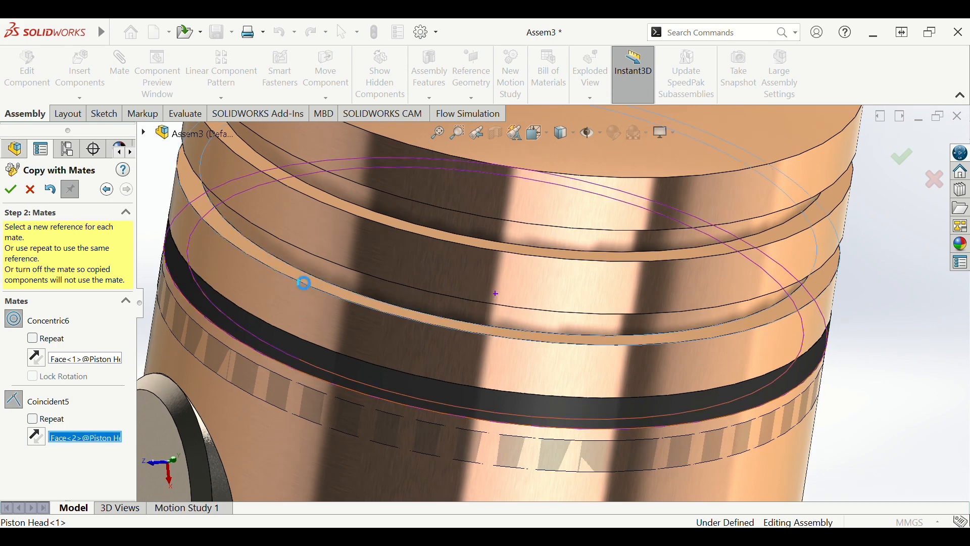
{"action": "scroll", "coordinate": [412, 295], "scroll_direction": "up", "scroll_amount": 8}
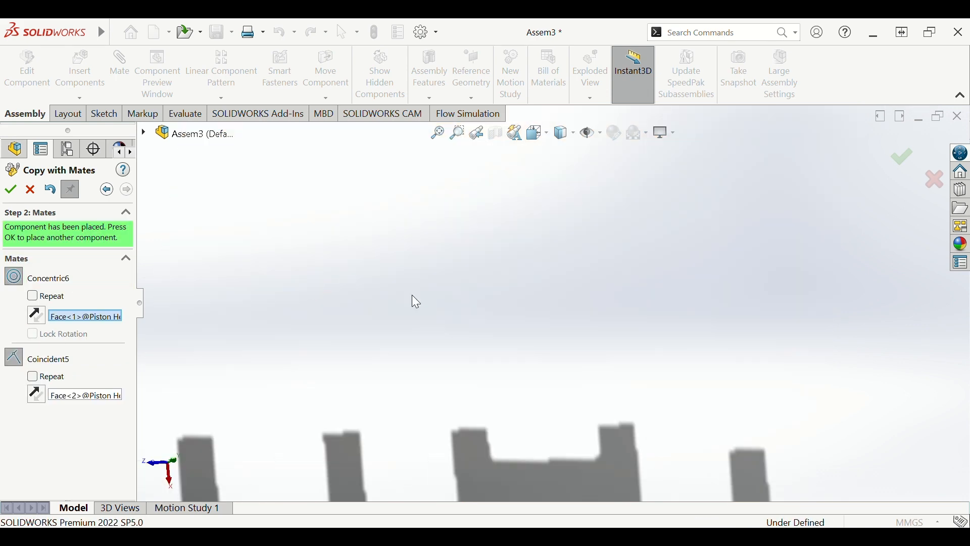
{"action": "scroll", "coordinate": [411, 295], "scroll_direction": "down", "scroll_amount": 2}
{"action": "scroll", "coordinate": [298, 306], "scroll_direction": "down", "scroll_amount": 3}
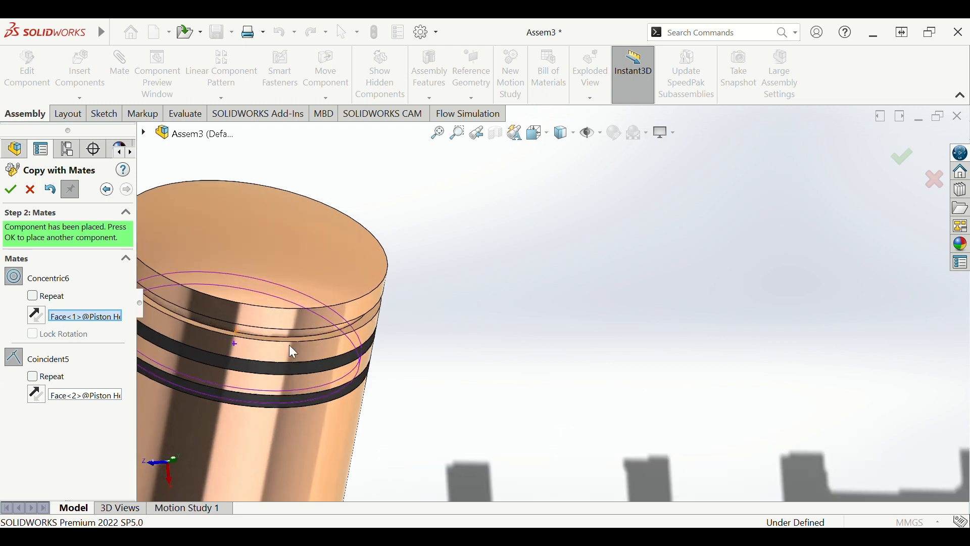
{"action": "left_click", "coordinate": [10, 190]}
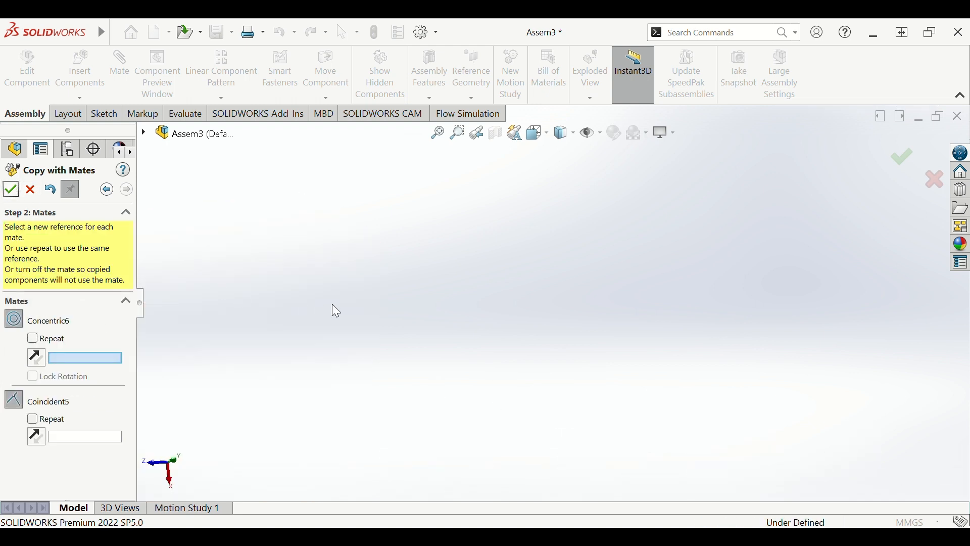
- Set the piston's uppermost groove's inner cylindrical face as the Concentric6 reference for another ring copy
{"action": "scroll", "coordinate": [353, 309], "scroll_direction": "up", "scroll_amount": 5}
{"action": "scroll", "coordinate": [459, 287], "scroll_direction": "down", "scroll_amount": 5}
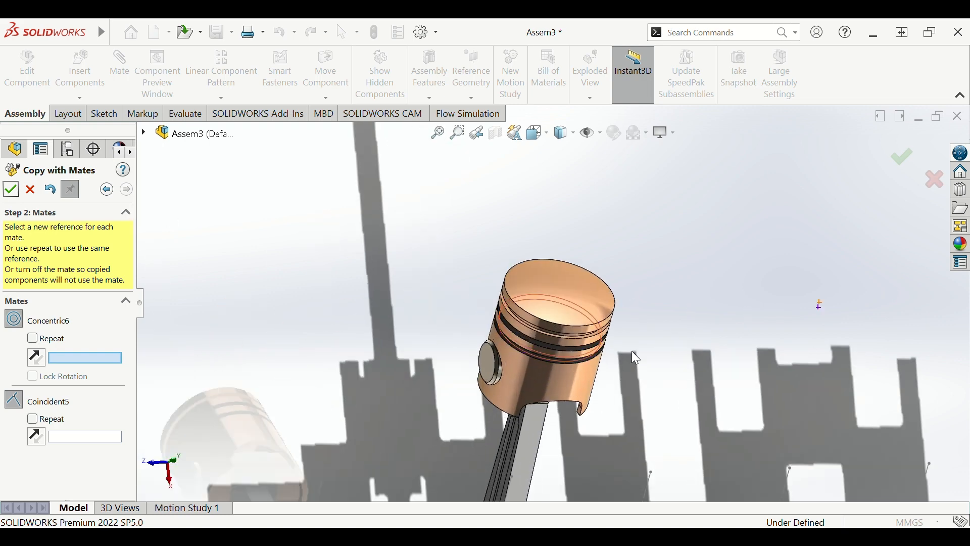
{"action": "scroll", "coordinate": [635, 358], "scroll_direction": "down", "scroll_amount": 6}
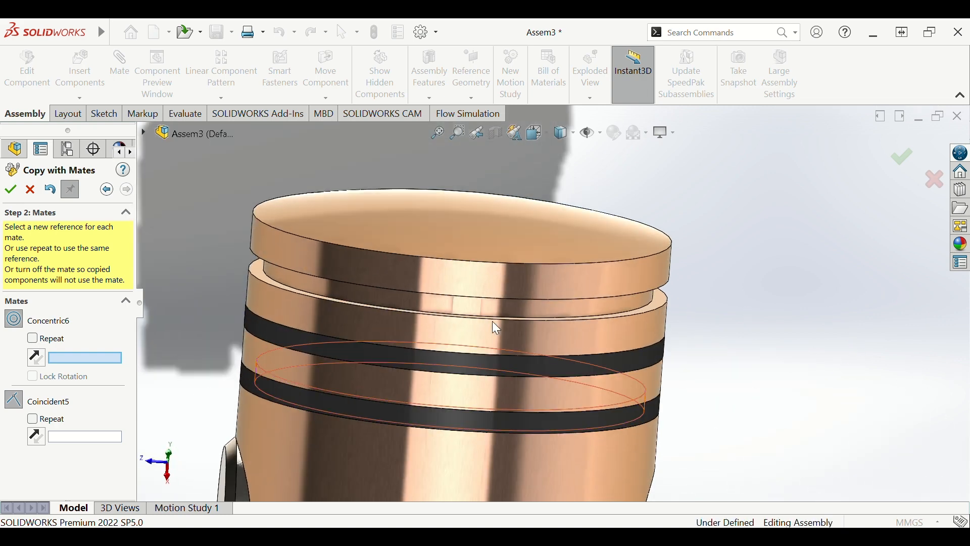
{"action": "scroll", "coordinate": [493, 322], "scroll_direction": "up", "scroll_amount": 1}
{"action": "left_click", "coordinate": [493, 303]}
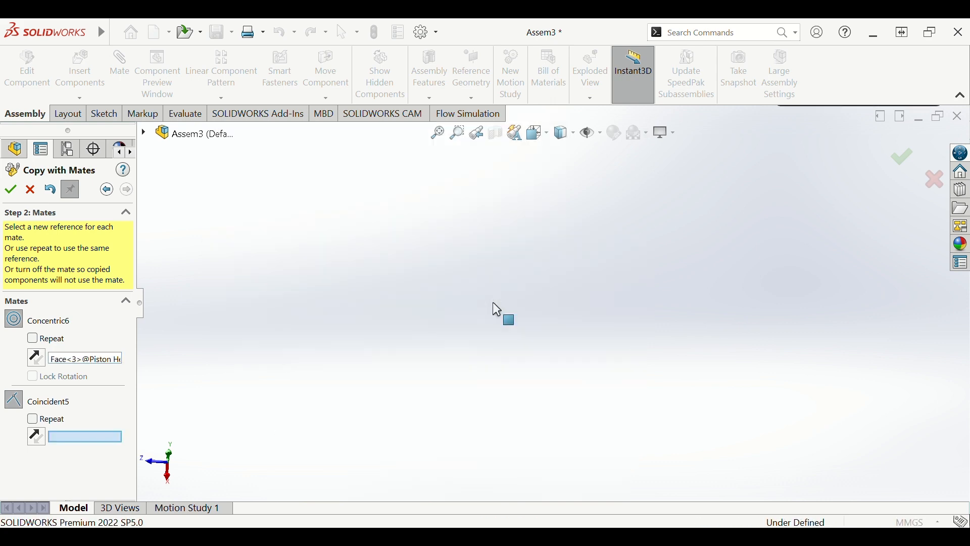
- Set the uppermost groove's upper side face as the Coincident5 reference, confirm the ring copy, and close Copy with Mates
{"action": "scroll", "coordinate": [452, 372], "scroll_direction": "up", "scroll_amount": 4}
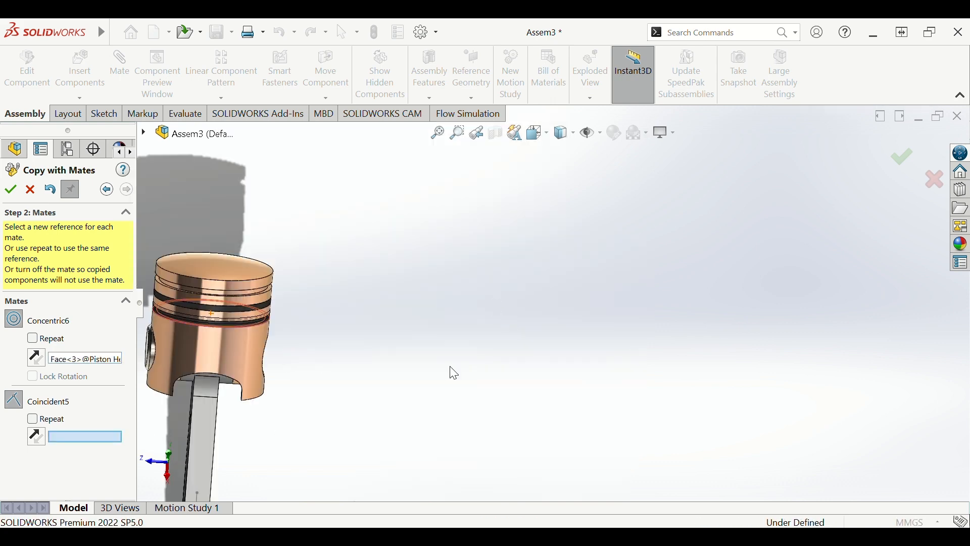
{"action": "scroll", "coordinate": [309, 337], "scroll_direction": "down", "scroll_amount": 5}
{"action": "scroll", "coordinate": [406, 271], "scroll_direction": "down", "scroll_amount": 6}
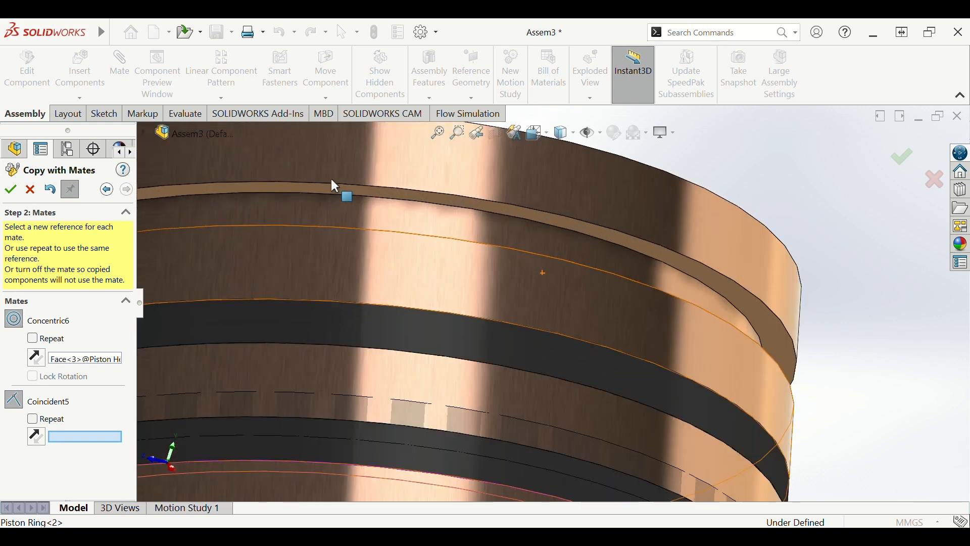
{"action": "left_click", "coordinate": [352, 185]}
{"action": "scroll", "coordinate": [353, 187], "scroll_direction": "up", "scroll_amount": 5}
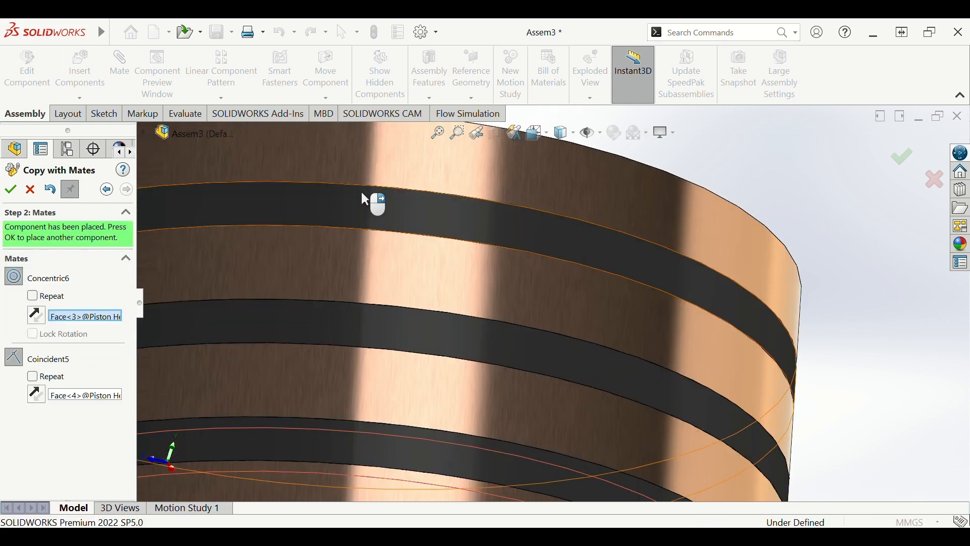
{"action": "middle_click_drag", "start_coordinate": [445, 266], "coordinate": [409, 301]}
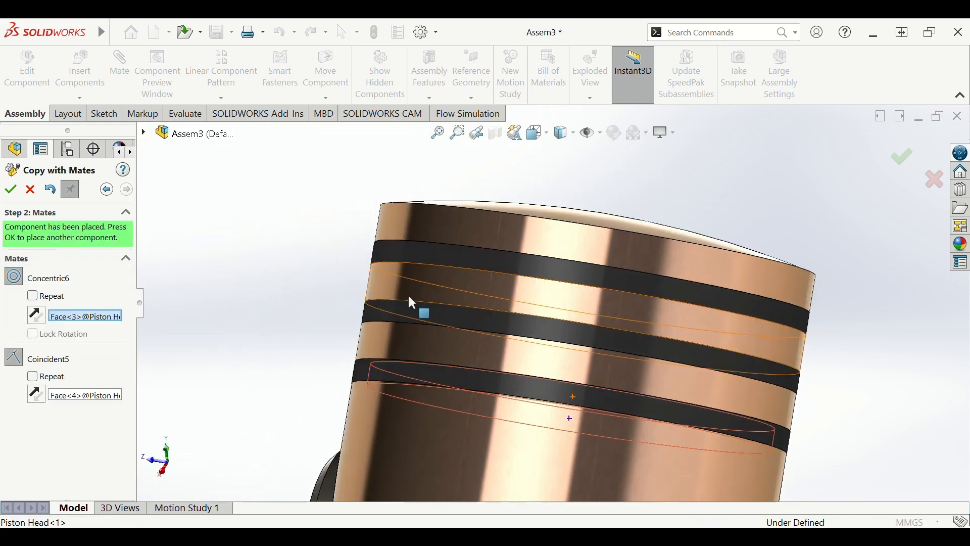
{"action": "scroll", "coordinate": [493, 314], "scroll_direction": "up", "scroll_amount": 3}
{"action": "middle_click_drag", "start_coordinate": [653, 334], "coordinate": [625, 327]}
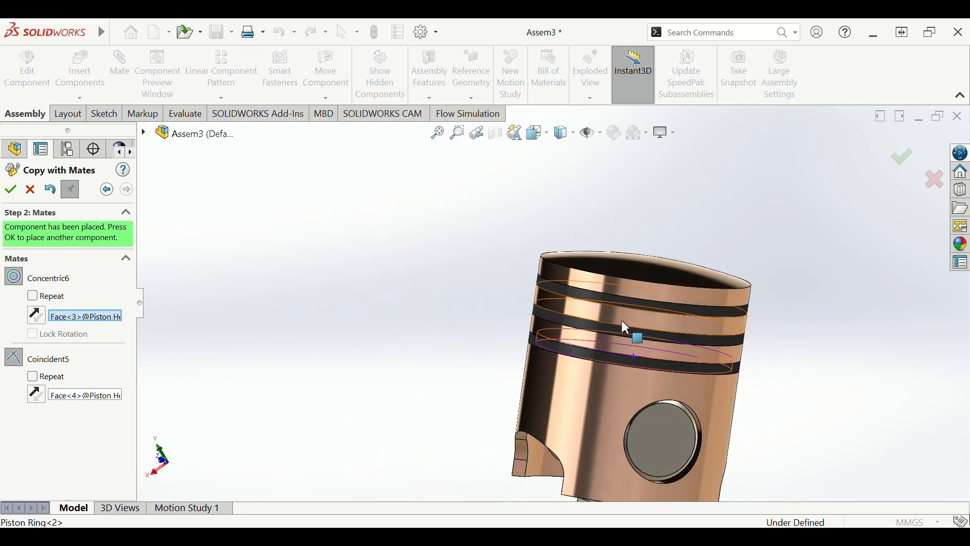
{"action": "scroll", "coordinate": [652, 327], "scroll_direction": "up", "scroll_amount": 3}
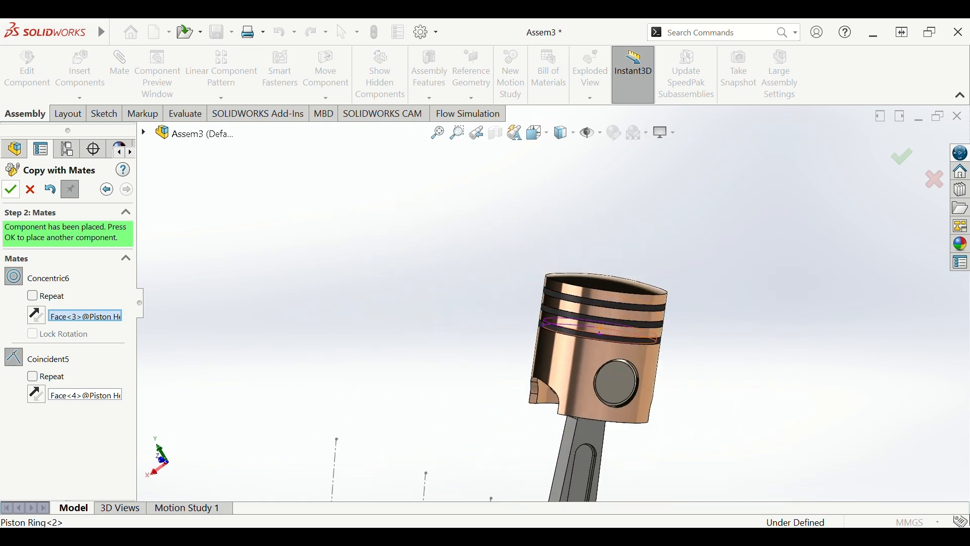
{"action": "left_click", "coordinate": [19, 188]}
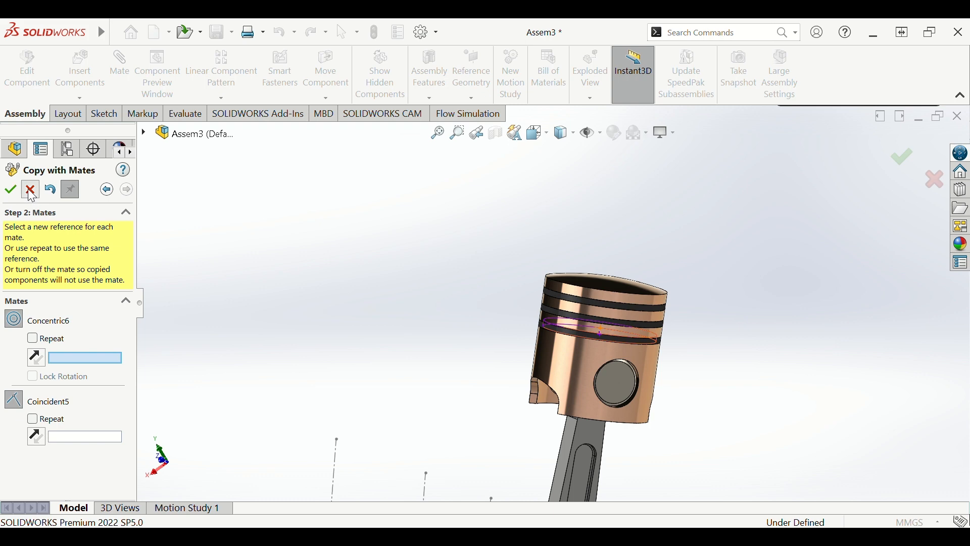
{"action": "left_click", "coordinate": [31, 190]}
- Examine the seating of the rings in the piston grooves and the piston and connecting rod's position on the crankshaft
{"action": "scroll", "coordinate": [327, 251], "scroll_direction": "up", "scroll_amount": 3}
{"action": "scroll", "coordinate": [399, 223], "scroll_direction": "down", "scroll_amount": 4}
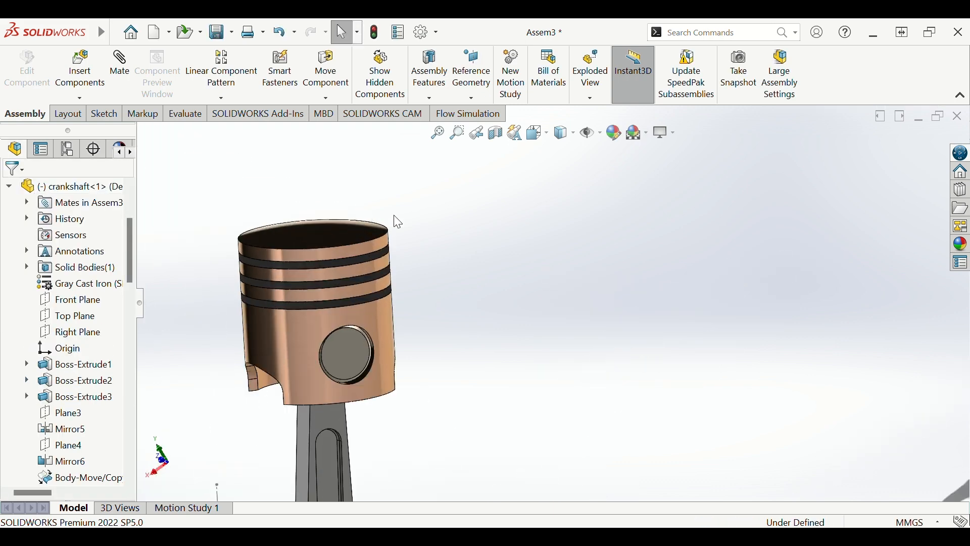
{"action": "scroll", "coordinate": [399, 223], "scroll_direction": "down", "scroll_amount": 2}
{"action": "middle_click_drag", "start_coordinate": [420, 258], "coordinate": [468, 262]}
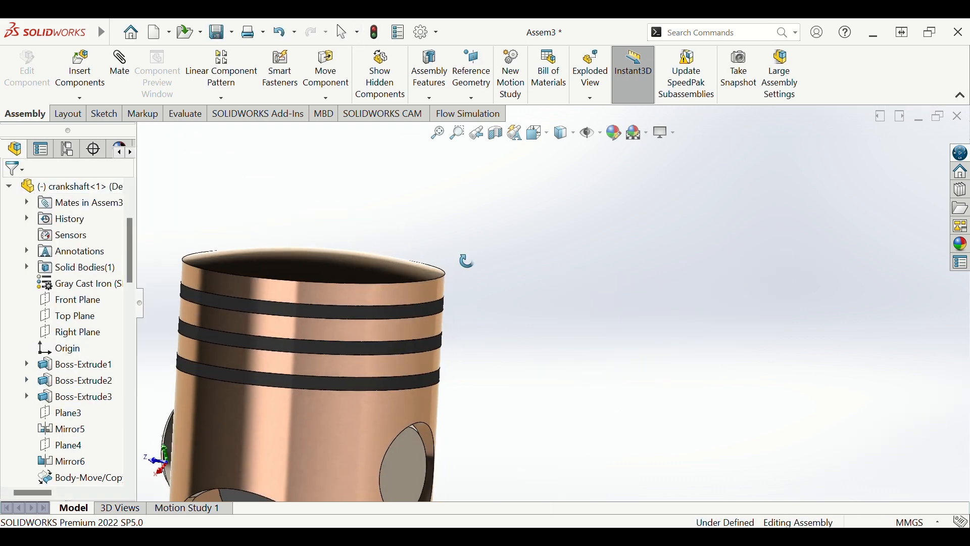
{"action": "scroll", "coordinate": [426, 268], "scroll_direction": "up", "scroll_amount": 3}
{"action": "scroll", "coordinate": [383, 274], "scroll_direction": "down", "scroll_amount": 3}
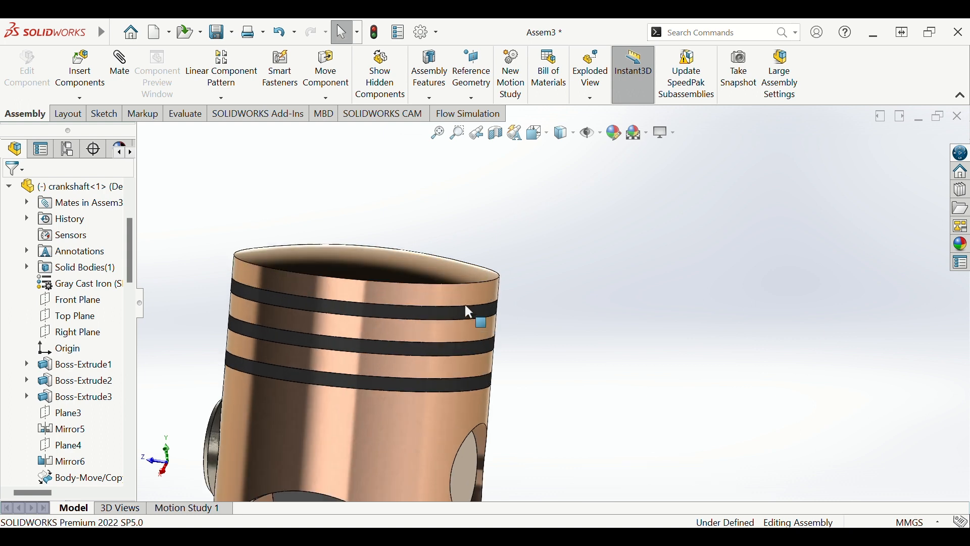
{"action": "scroll", "coordinate": [496, 319], "scroll_direction": "down", "scroll_amount": 2}
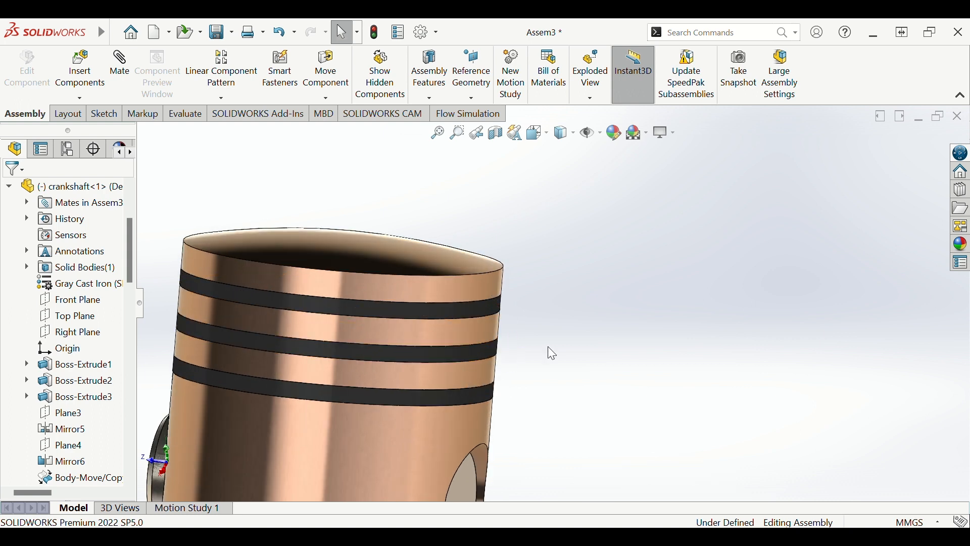
{"action": "middle_click_drag", "start_coordinate": [548, 347], "coordinate": [526, 346]}
{"action": "scroll", "coordinate": [525, 348], "scroll_direction": "up", "scroll_amount": 4}
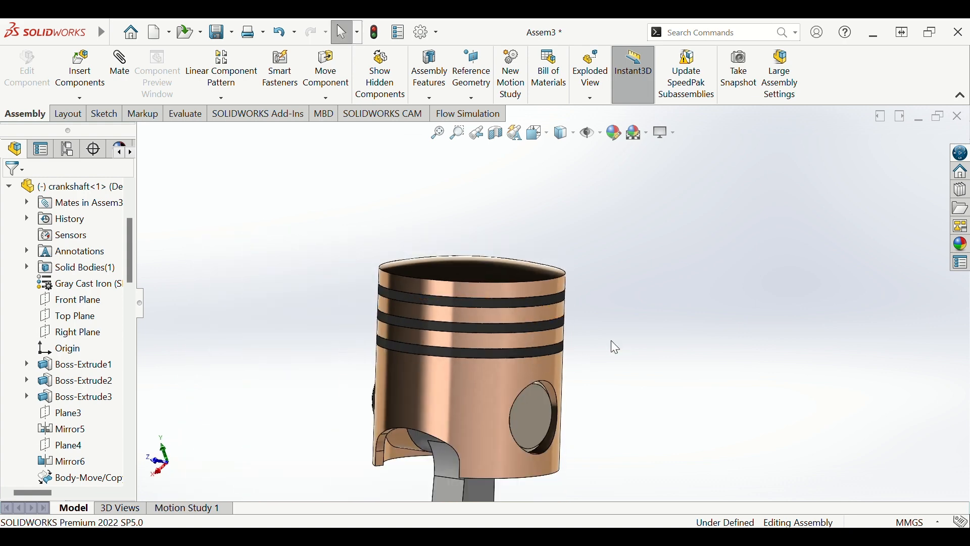
{"action": "scroll", "coordinate": [612, 328], "scroll_direction": "up", "scroll_amount": 2}
{"action": "scroll", "coordinate": [613, 327], "scroll_direction": "up", "scroll_amount": 2}
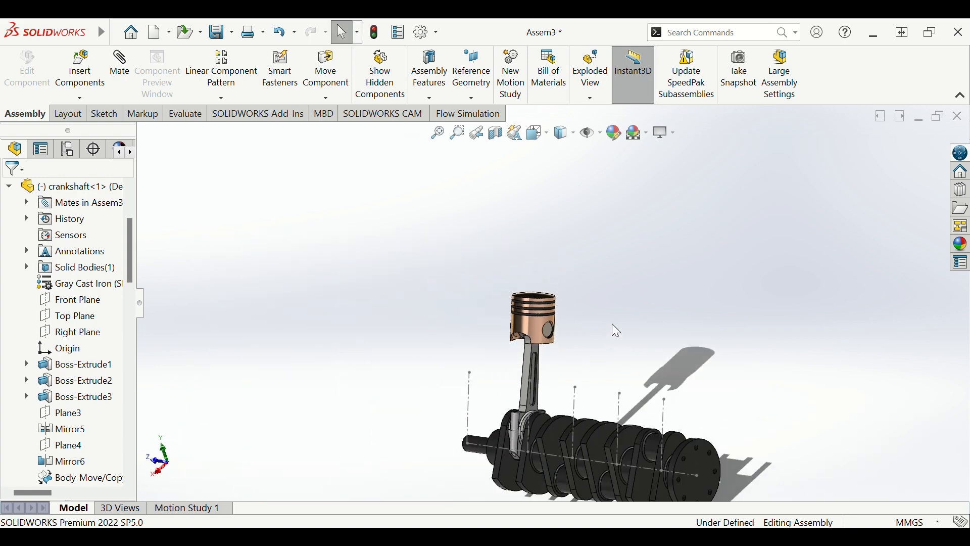
{"action": "scroll", "coordinate": [613, 324], "scroll_direction": "down", "scroll_amount": 6}
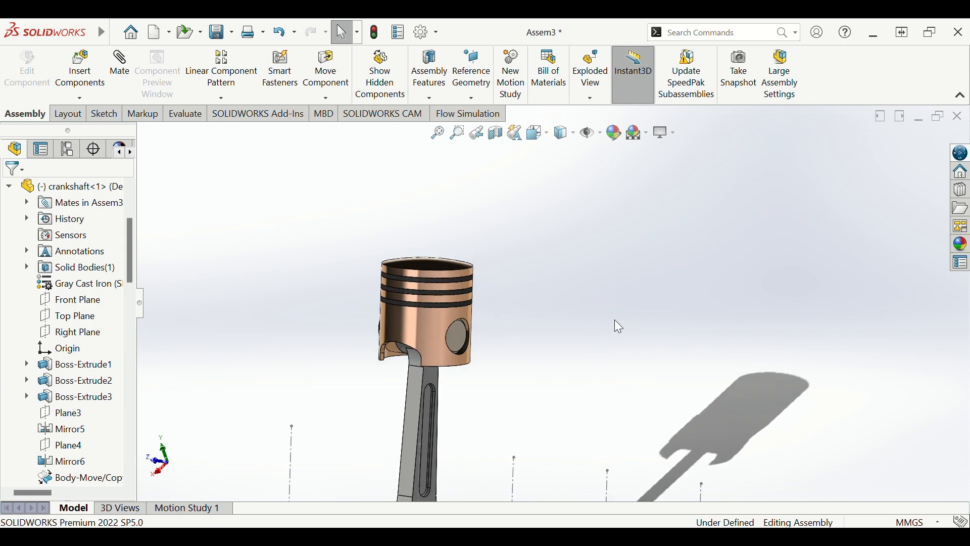
{"action": "scroll", "coordinate": [613, 326], "scroll_direction": "up", "scroll_amount": 5}
{"action": "middle_click_drag", "start_coordinate": [600, 316], "coordinate": [579, 324]}
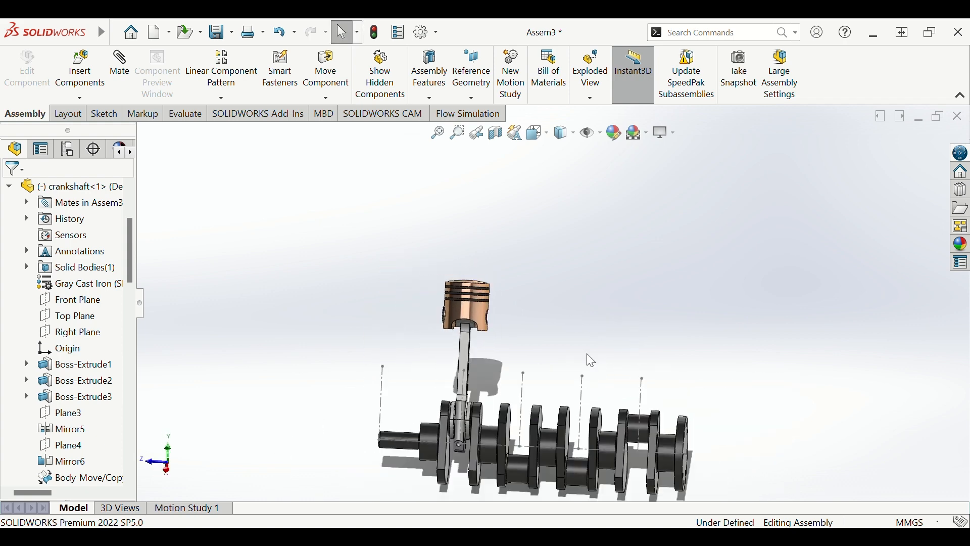
{"action": "middle_click_drag", "start_coordinate": [592, 360], "coordinate": [577, 328]}
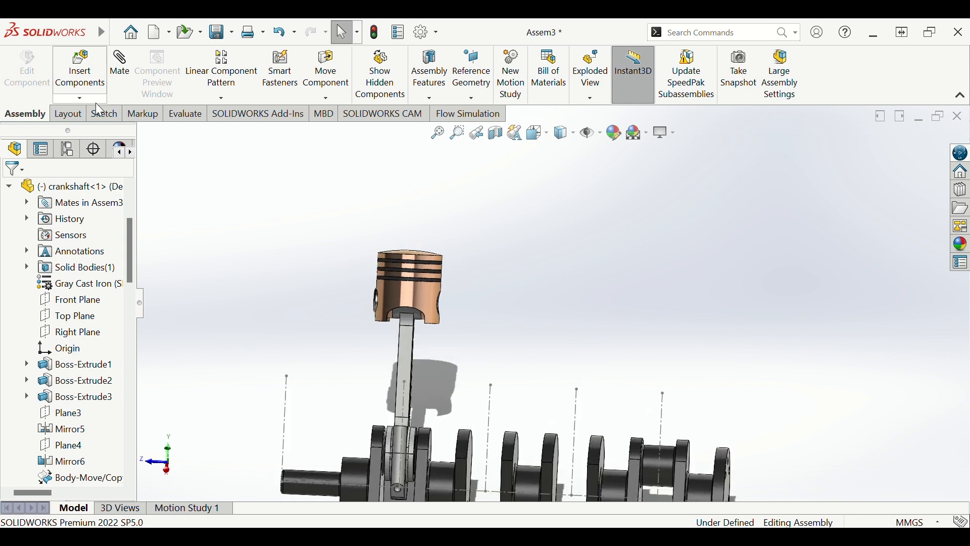
- Start Copy with Mates and select the first cylinder's connecting rod cap and connecting rod for copying
{"action": "left_click", "coordinate": [111, 164]}
{"action": "scroll", "coordinate": [387, 254], "scroll_direction": "down", "scroll_amount": 3}
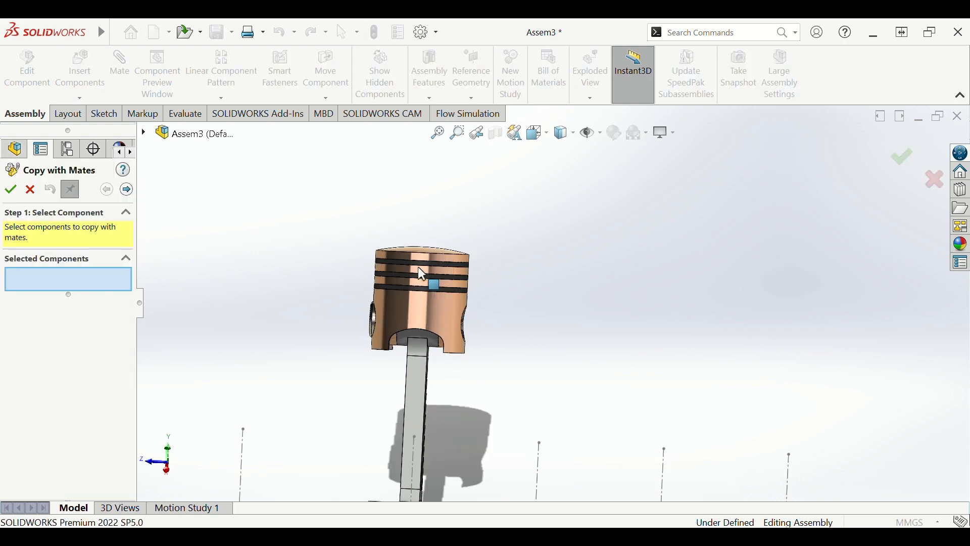
{"action": "scroll", "coordinate": [434, 296], "scroll_direction": "up", "scroll_amount": 3}
{"action": "scroll", "coordinate": [517, 454], "scroll_direction": "down", "scroll_amount": 3}
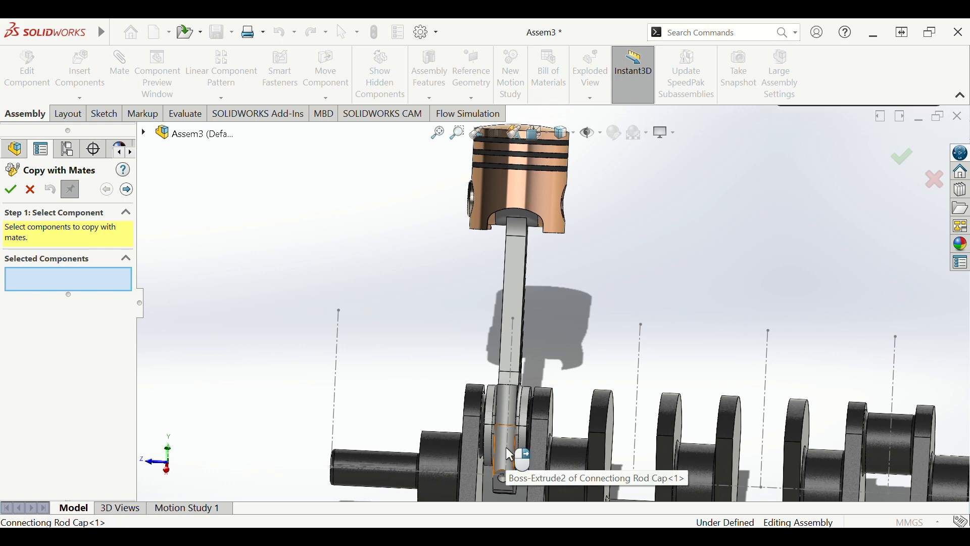
{"action": "left_click", "coordinate": [506, 449]}
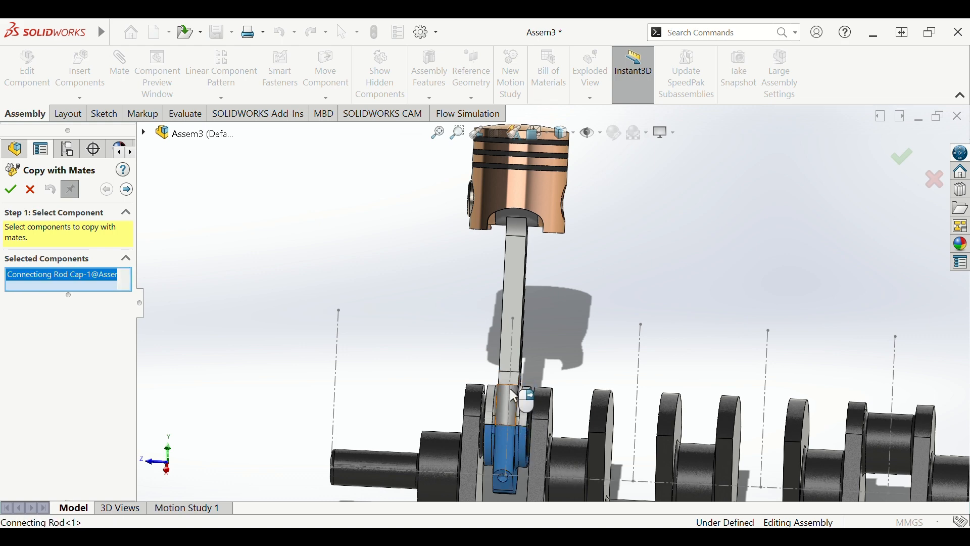
{"action": "left_click", "coordinate": [510, 388]}
- Add the piston head, its three piston rings and the piston pin to the components for copying
{"action": "scroll", "coordinate": [510, 323], "scroll_direction": "up", "scroll_amount": 2}
{"action": "scroll", "coordinate": [523, 250], "scroll_direction": "down", "scroll_amount": 4}
{"action": "scroll", "coordinate": [524, 251], "scroll_direction": "down", "scroll_amount": 2}
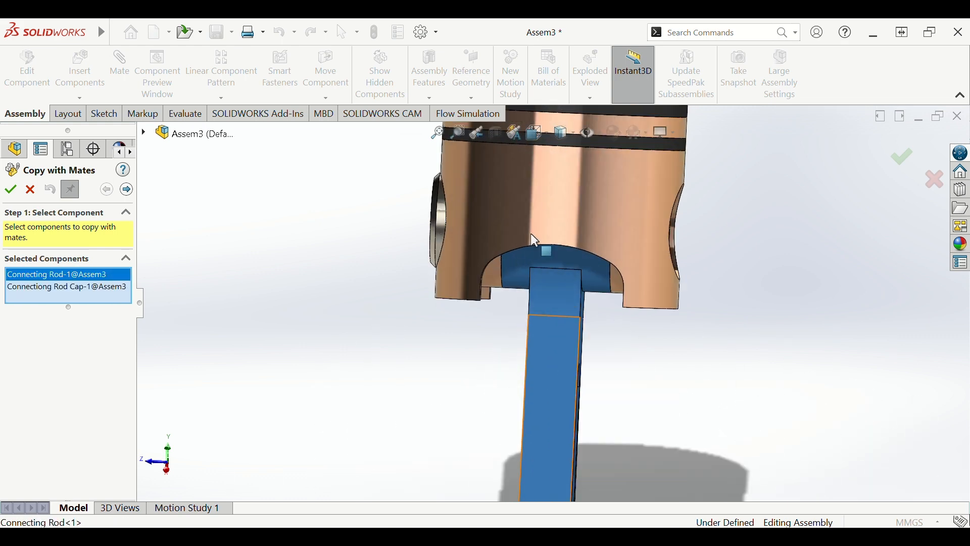
{"action": "left_click", "coordinate": [542, 193]}
{"action": "scroll", "coordinate": [542, 193], "scroll_direction": "up", "scroll_amount": 2}
{"action": "scroll", "coordinate": [553, 200], "scroll_direction": "down", "scroll_amount": 5}
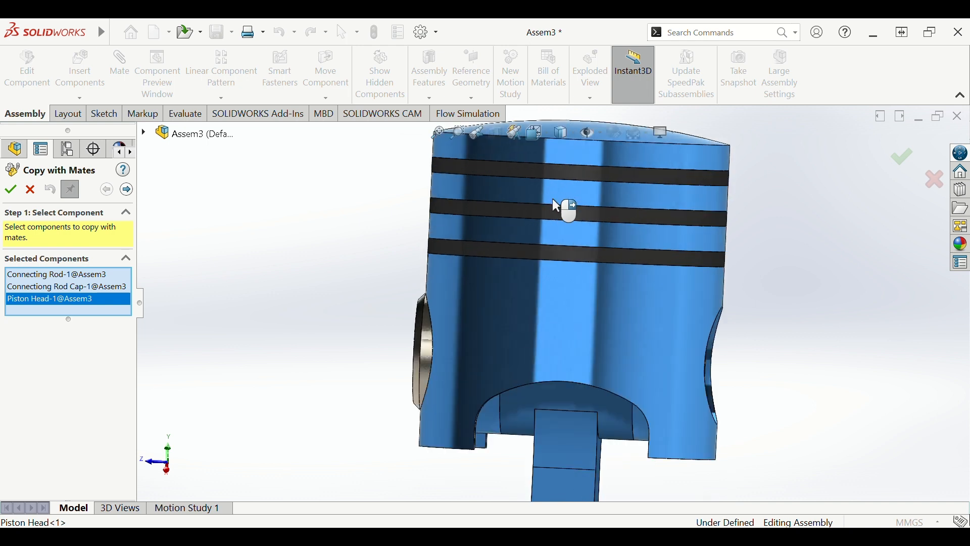
{"action": "left_click", "coordinate": [577, 172]}
{"action": "left_click", "coordinate": [586, 213]}
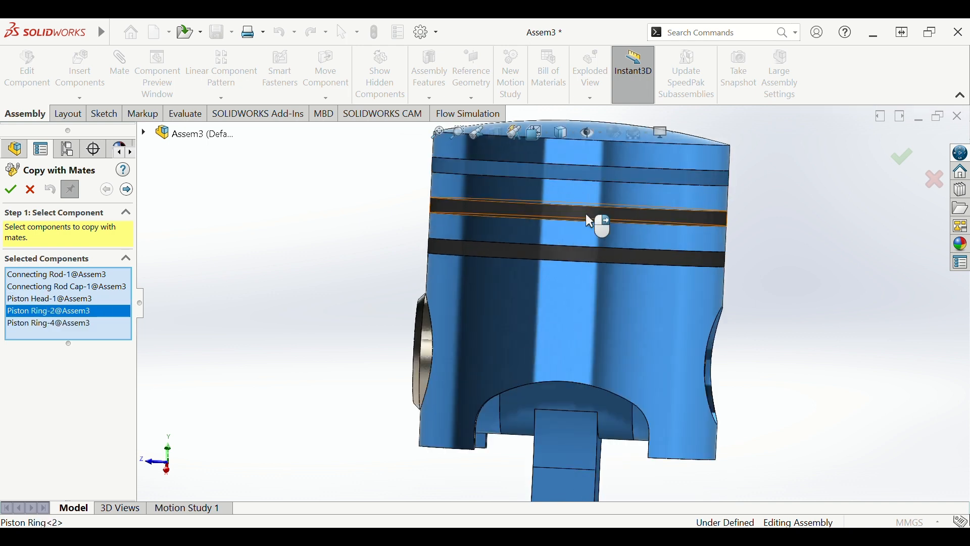
{"action": "left_click", "coordinate": [579, 250]}
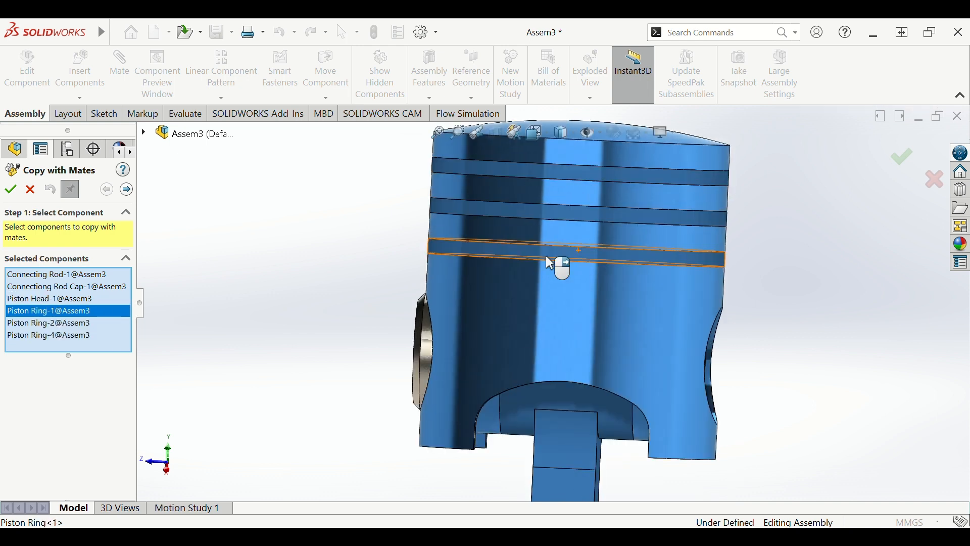
{"action": "middle_click_drag", "start_coordinate": [394, 347], "coordinate": [402, 342]}
{"action": "left_click", "coordinate": [403, 342]}
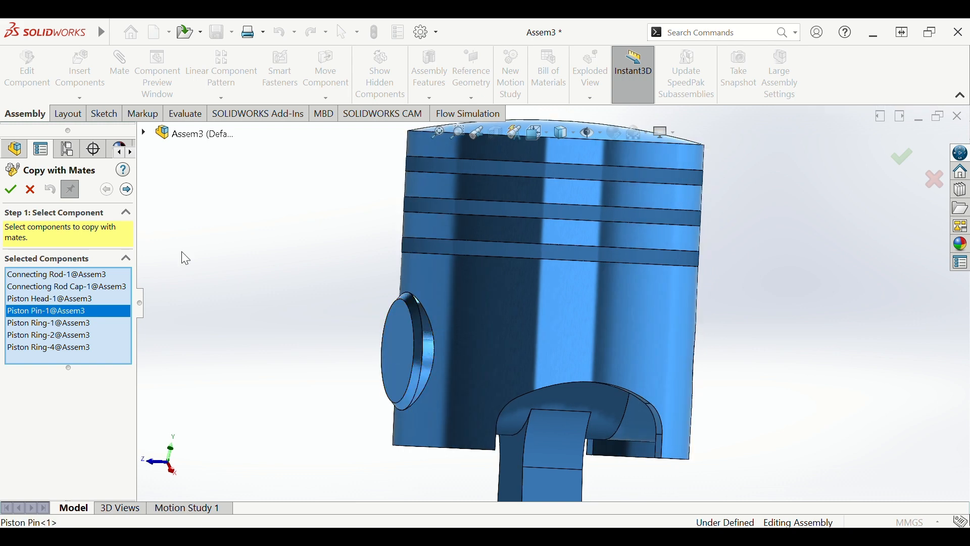
- Proceed to the mate references and set the cylindrical face of the crankpin nearest the flange as the Concentric7 reference
{"action": "left_click", "coordinate": [127, 191]}
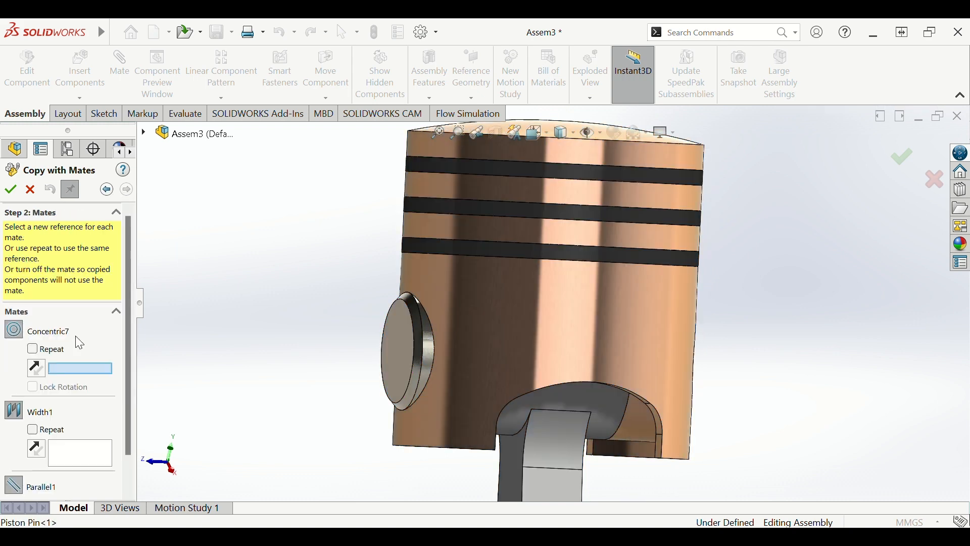
{"action": "left_click_drag", "start_coordinate": [128, 325], "coordinate": [130, 362]}
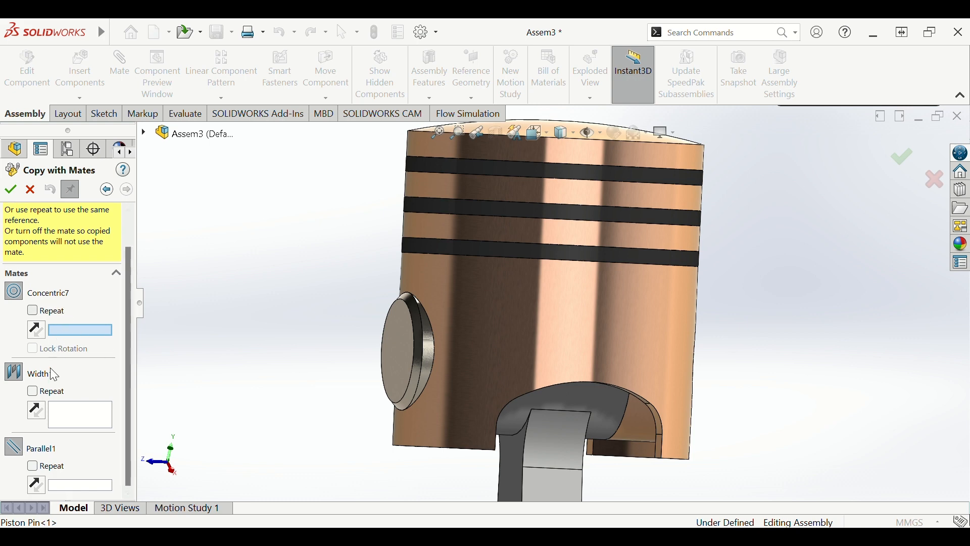
{"action": "scroll", "coordinate": [505, 395], "scroll_direction": "up", "scroll_amount": 5}
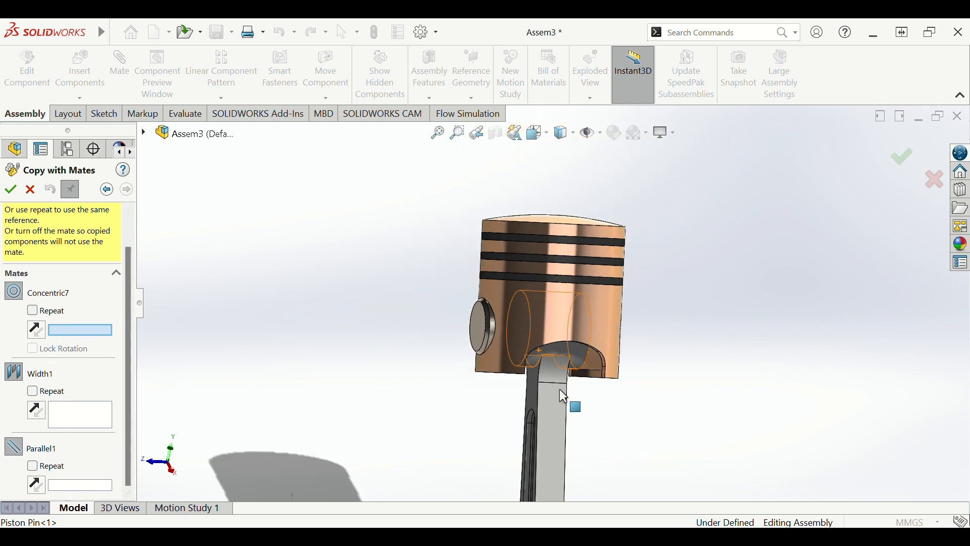
{"action": "scroll", "coordinate": [644, 384], "scroll_direction": "down", "scroll_amount": 3}
{"action": "scroll", "coordinate": [637, 378], "scroll_direction": "up", "scroll_amount": 6}
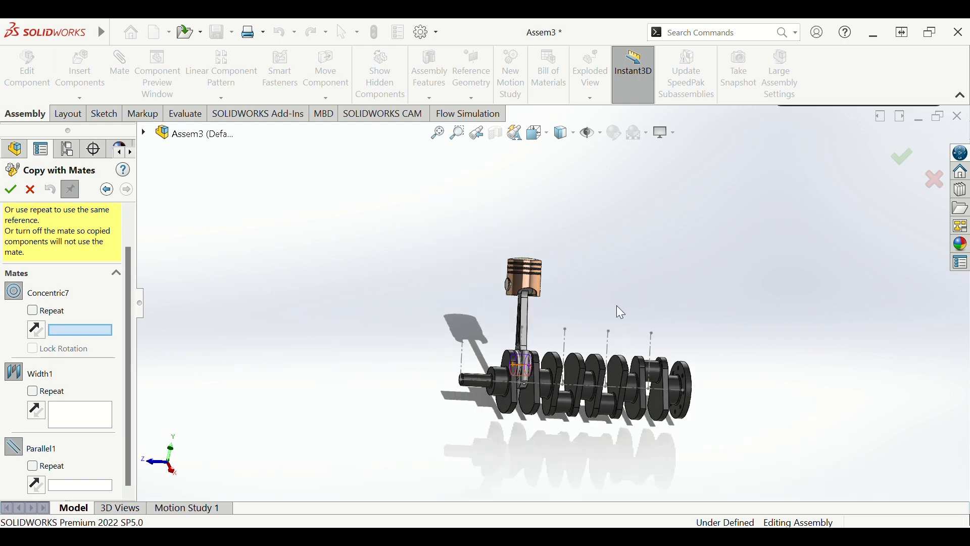
{"action": "mouse_move", "coordinate": [617, 305]}
{"action": "middle_mouse_down"}
{"action": "mouse_move", "coordinate": [605, 329]}
{"action": "mouse_move", "coordinate": [610, 322]}
{"action": "middle_mouse_up"}
{"action": "scroll", "coordinate": [682, 301], "scroll_direction": "down", "scroll_amount": 3}
{"action": "scroll", "coordinate": [679, 356], "scroll_direction": "up", "scroll_amount": 3}
{"action": "scroll", "coordinate": [647, 357], "scroll_direction": "down", "scroll_amount": 2}
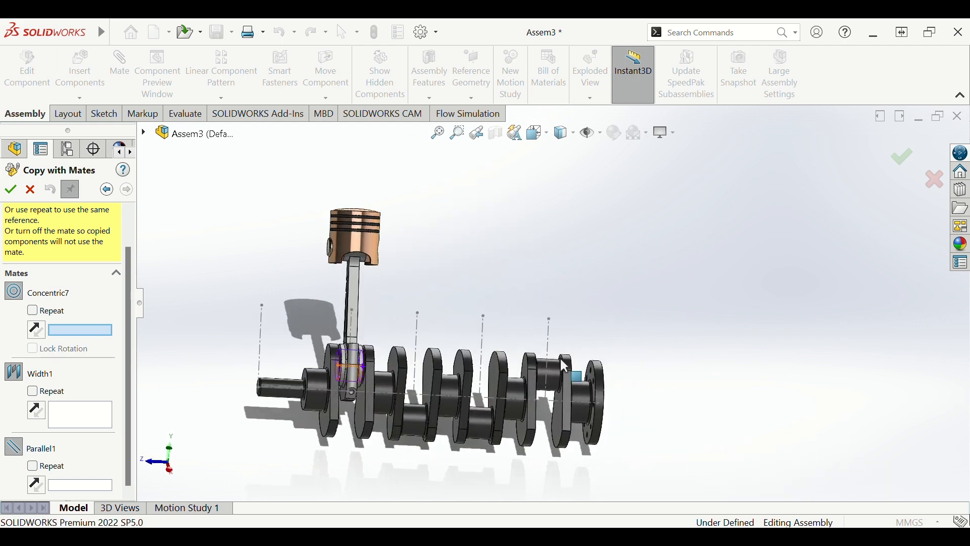
{"action": "scroll", "coordinate": [560, 359], "scroll_direction": "down", "scroll_amount": 3}
{"action": "left_click", "coordinate": [538, 358]}
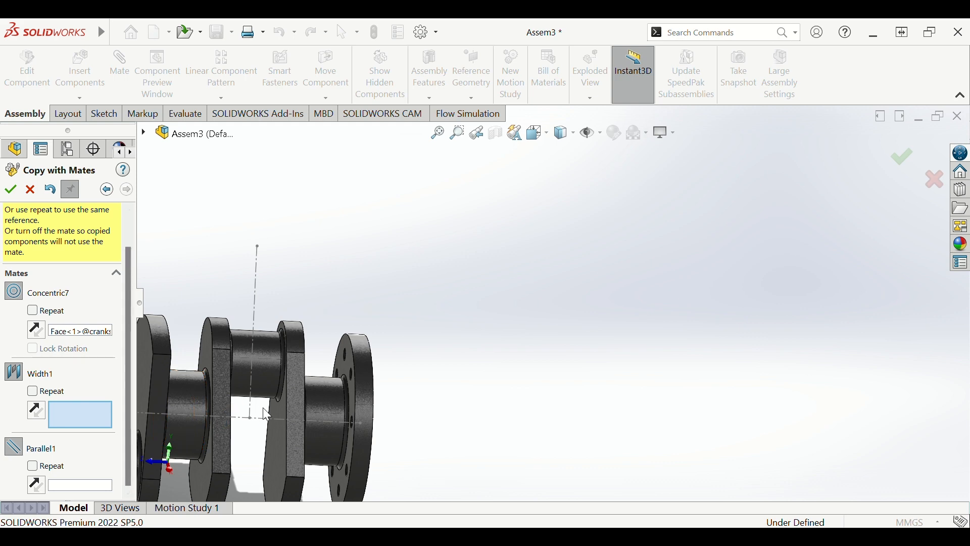
- Set the side faces of the two crank webs around that crankpin as the Width1 references
{"action": "middle_click_drag", "start_coordinate": [272, 410], "coordinate": [299, 422]}
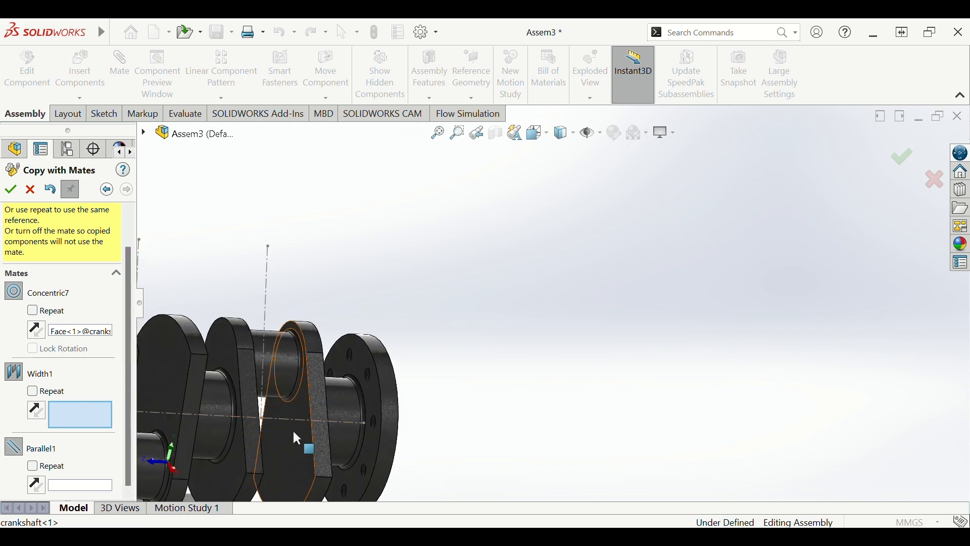
{"action": "left_click", "coordinate": [294, 437]}
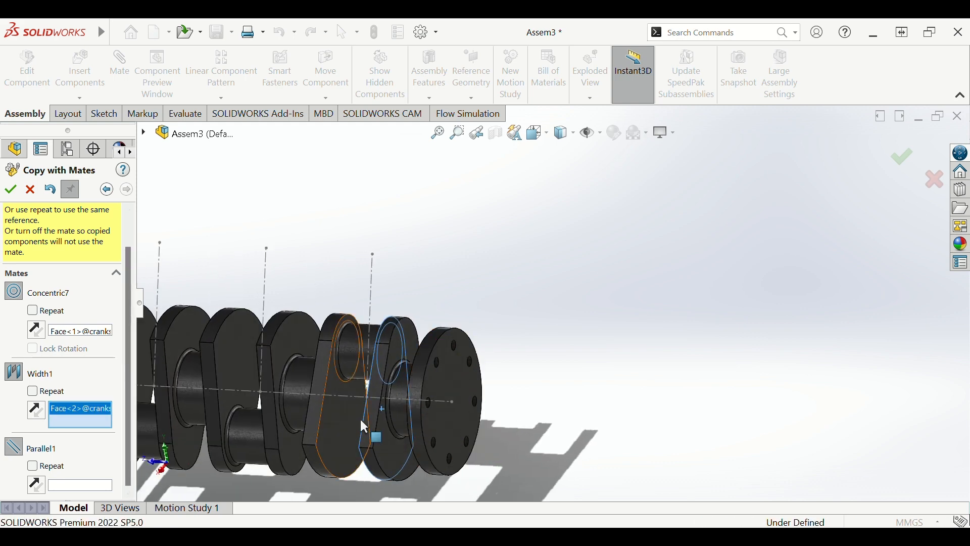
{"action": "left_click", "coordinate": [360, 422]}
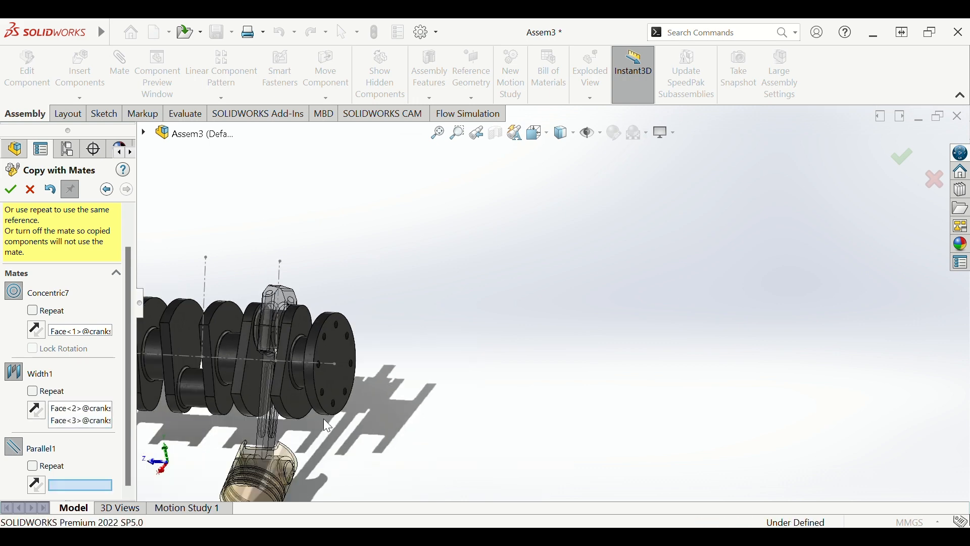
- Try to set the sketch line above the crankpin nearest the flange as the Parallel1 reference
{"action": "scroll", "coordinate": [325, 418], "scroll_direction": "down", "scroll_amount": 1}
{"action": "scroll", "coordinate": [335, 372], "scroll_direction": "up", "scroll_amount": 2}
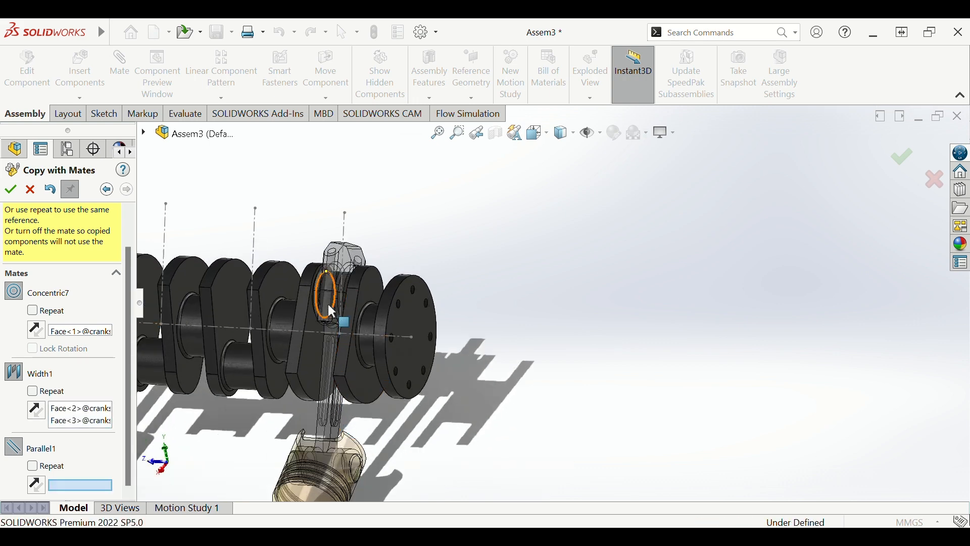
{"action": "left_click", "coordinate": [345, 227]}
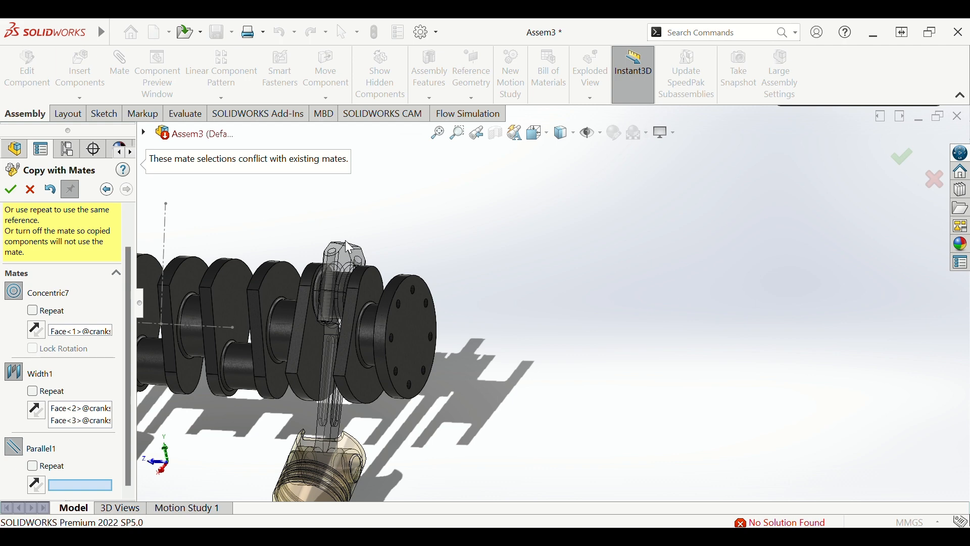
- Try to reposition the crankshaft with its first piston and connecting rod, and cancel Copy with Mates
{"action": "key", "text": "f"}
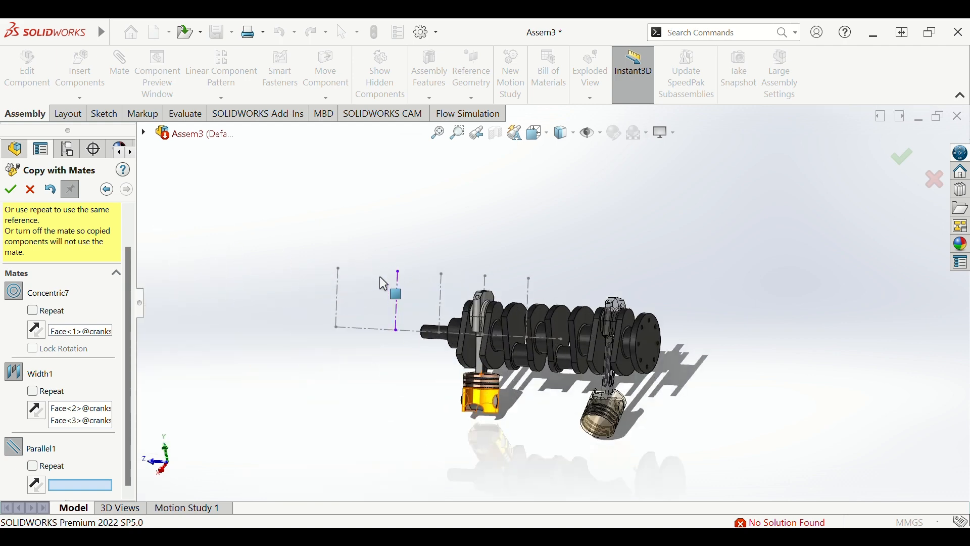
{"action": "scroll", "coordinate": [384, 284], "scroll_direction": "down", "scroll_amount": 2}
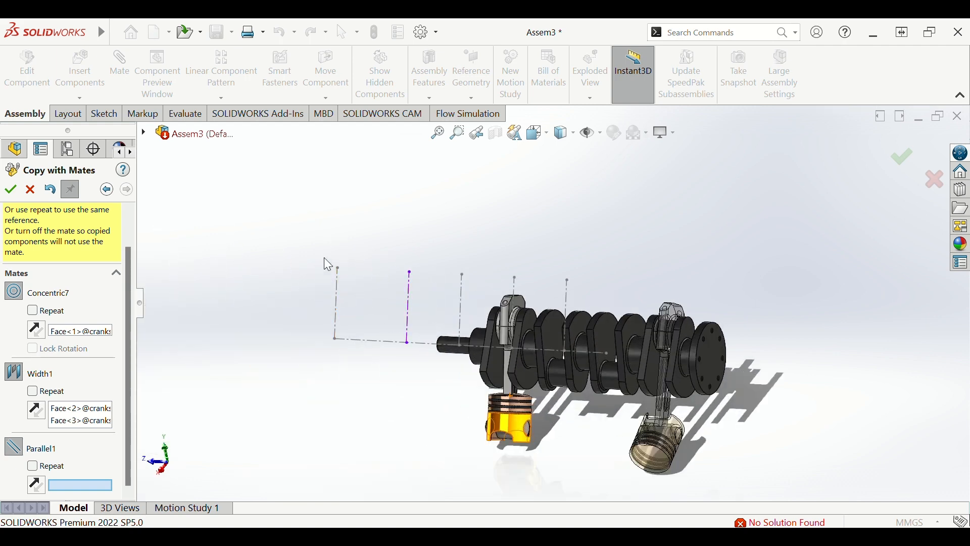
{"action": "mouse_move", "coordinate": [308, 247]}
{"action": "left_mouse_down"}
{"action": "mouse_move", "coordinate": [362, 263]}
{"action": "mouse_move", "coordinate": [423, 360]}
{"action": "mouse_move", "coordinate": [339, 338]}
{"action": "mouse_move", "coordinate": [309, 345]}
{"action": "left_mouse_up"}
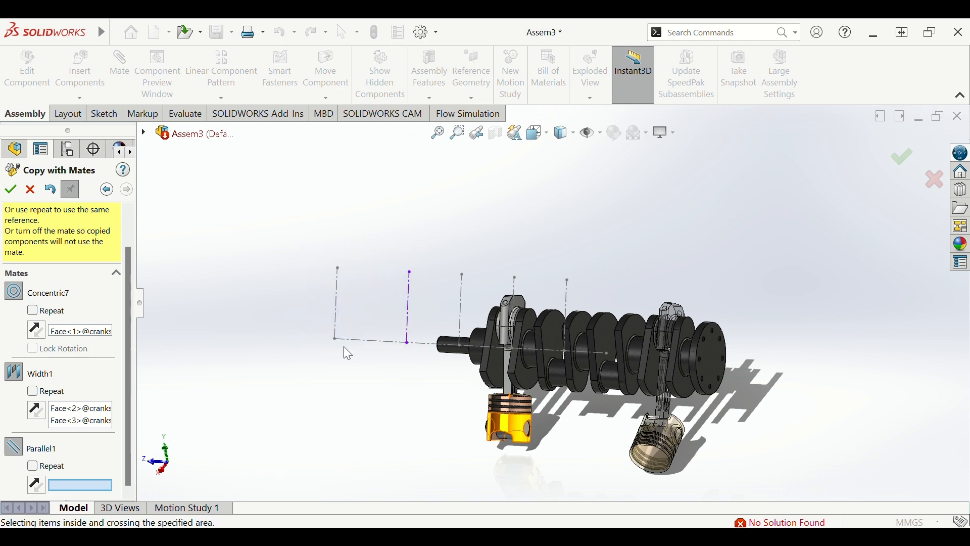
{"action": "middle_click_drag", "start_coordinate": [344, 352], "coordinate": [430, 380]}
{"action": "left_click", "coordinate": [488, 365]}
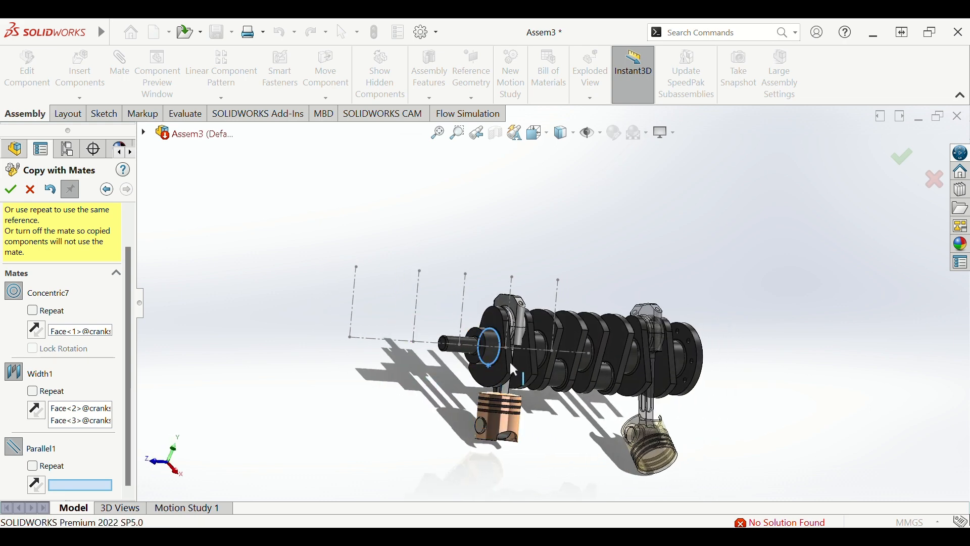
{"action": "left_click_drag", "start_coordinate": [511, 362], "coordinate": [343, 206]}
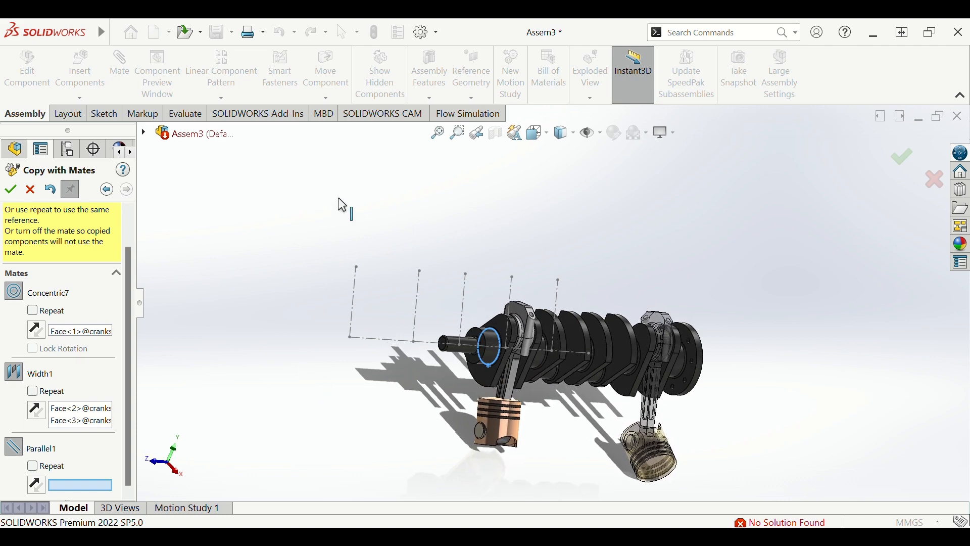
{"action": "scroll", "coordinate": [203, 385], "scroll_direction": "up", "scroll_amount": 1}
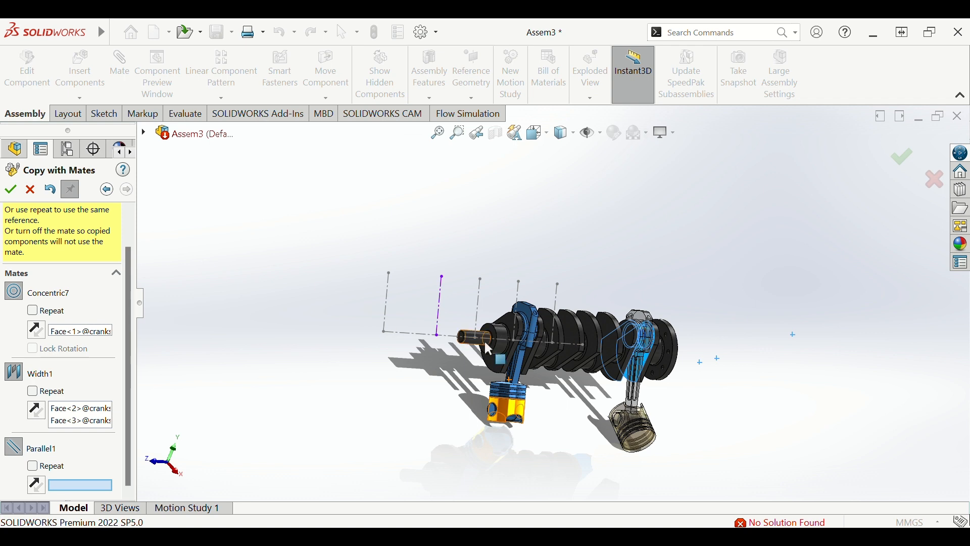
{"action": "left_click", "coordinate": [35, 193]}
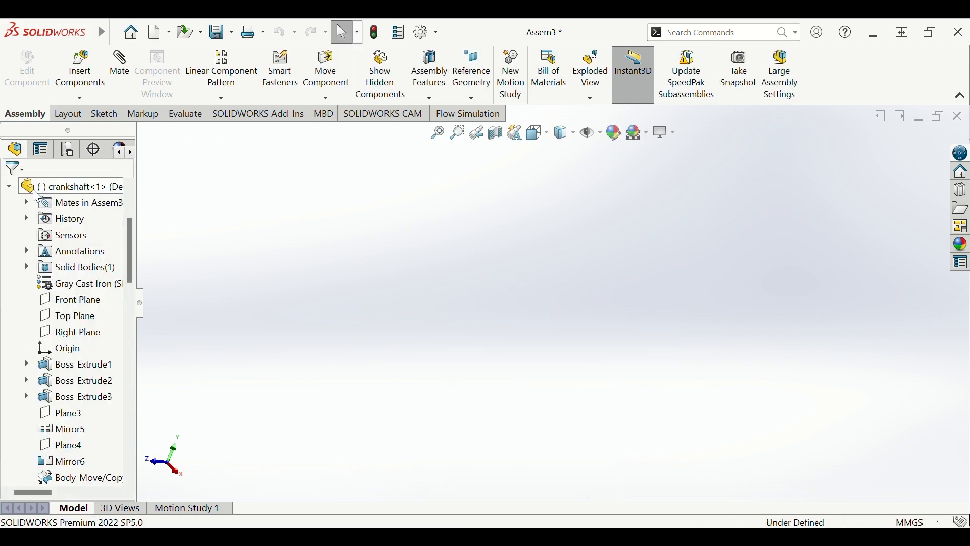
- Rotate the crankshaft about its axis and inspect the first piston and connecting rod from other angles
{"action": "scroll", "coordinate": [334, 303], "scroll_direction": "down", "scroll_amount": 5}
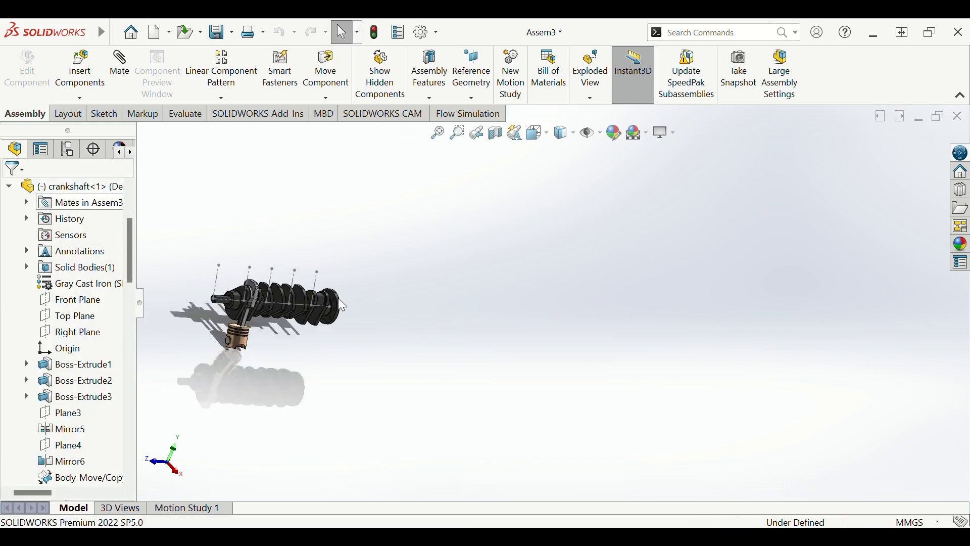
{"action": "scroll", "coordinate": [324, 304], "scroll_direction": "up", "scroll_amount": 5}
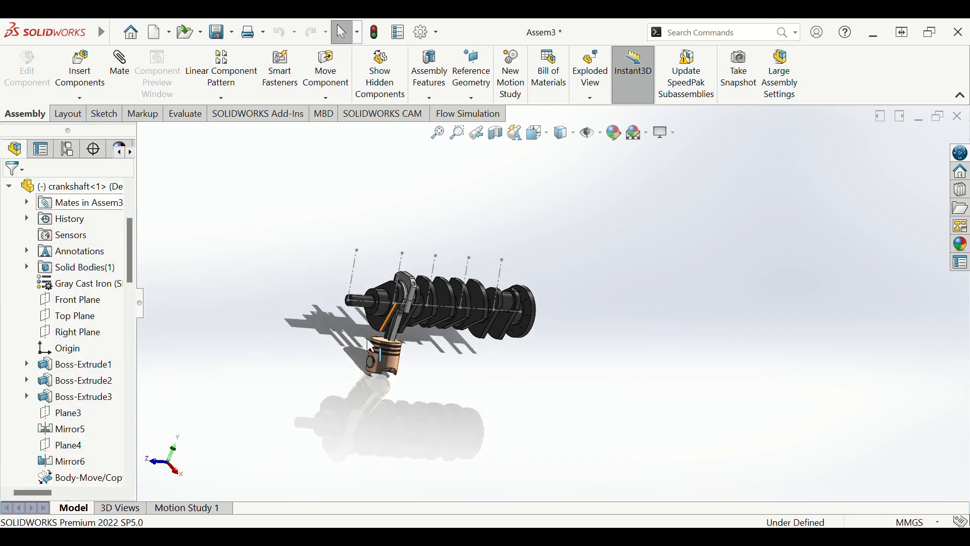
{"action": "middle_click_drag", "start_coordinate": [361, 349], "coordinate": [385, 341]}
{"action": "left_click_drag", "start_coordinate": [415, 317], "coordinate": [448, 291]}
{"action": "middle_click_drag", "start_coordinate": [463, 264], "coordinate": [505, 379]}
{"action": "scroll", "coordinate": [515, 355], "scroll_direction": "down", "scroll_amount": 4}
{"action": "middle_click_drag", "start_coordinate": [566, 299], "coordinate": [649, 302]}
{"action": "scroll", "coordinate": [451, 294], "scroll_direction": "down", "scroll_amount": 2}
{"action": "middle_click_drag", "start_coordinate": [453, 294], "coordinate": [455, 416]}
{"action": "scroll", "coordinate": [550, 342], "scroll_direction": "up", "scroll_amount": 3}
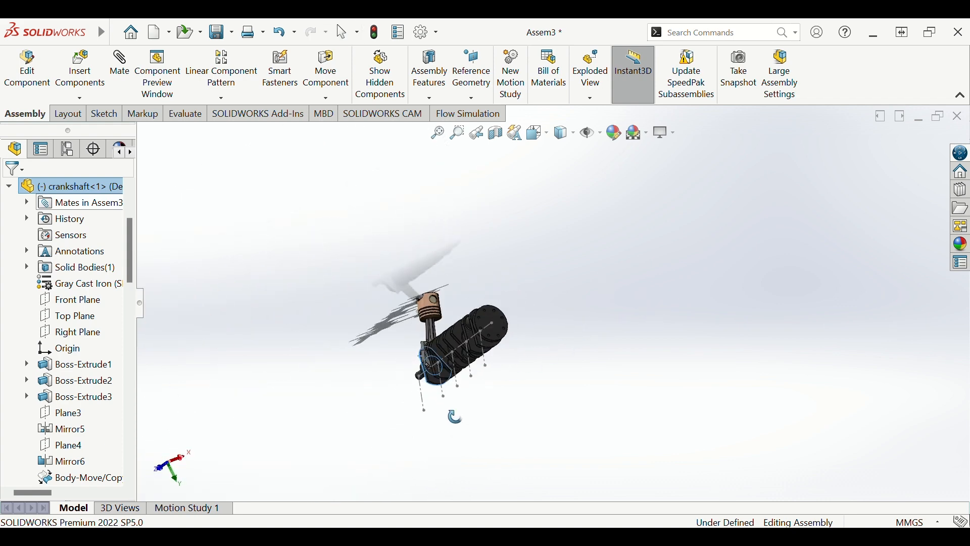
{"action": "scroll", "coordinate": [469, 368], "scroll_direction": "down", "scroll_amount": 3}
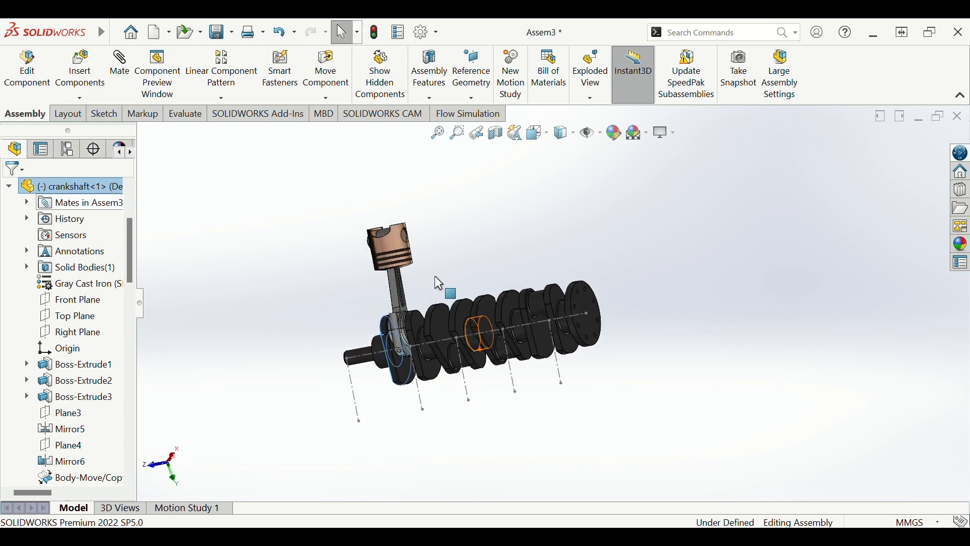
{"action": "scroll", "coordinate": [435, 277], "scroll_direction": "down", "scroll_amount": 1}
{"action": "middle_click_drag", "start_coordinate": [435, 277], "coordinate": [461, 267]}
{"action": "left_click", "coordinate": [389, 252]}
{"action": "scroll", "coordinate": [461, 267], "scroll_direction": "down", "scroll_amount": 1}
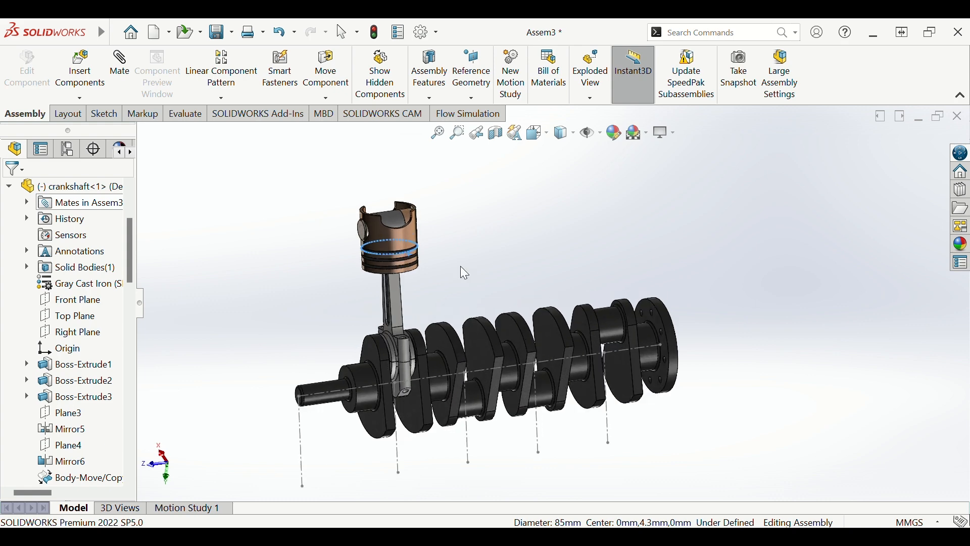
- Swing the first connecting rod with its piston around the crankshaft and examine their orientation relative to the sketch lines
{"action": "left_click_drag", "start_coordinate": [395, 318], "coordinate": [360, 400]}
{"action": "middle_click_drag", "start_coordinate": [424, 320], "coordinate": [469, 313]}
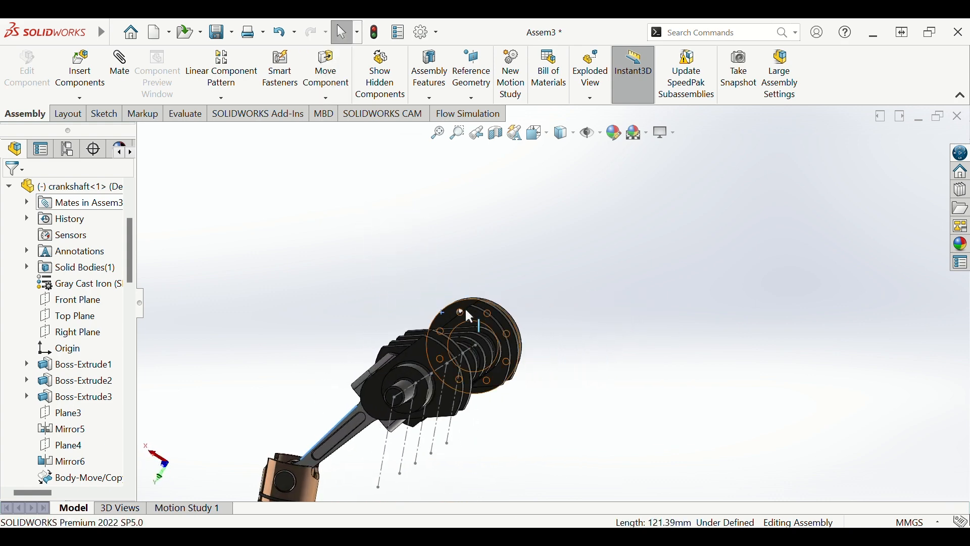
{"action": "scroll", "coordinate": [466, 309], "scroll_direction": "up", "scroll_amount": 2}
{"action": "middle_click_drag", "start_coordinate": [469, 273], "coordinate": [545, 273]}
{"action": "scroll", "coordinate": [551, 366], "scroll_direction": "down", "scroll_amount": 2}
{"action": "scroll", "coordinate": [555, 373], "scroll_direction": "up", "scroll_amount": 3}
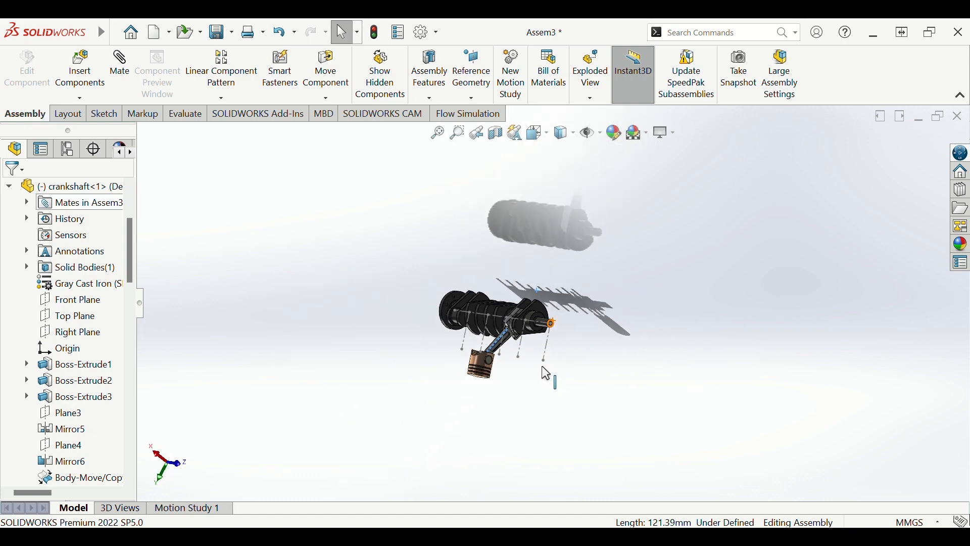
{"action": "middle_click_drag", "start_coordinate": [548, 373], "coordinate": [479, 401]}
{"action": "scroll", "coordinate": [544, 273], "scroll_direction": "down", "scroll_amount": 4}
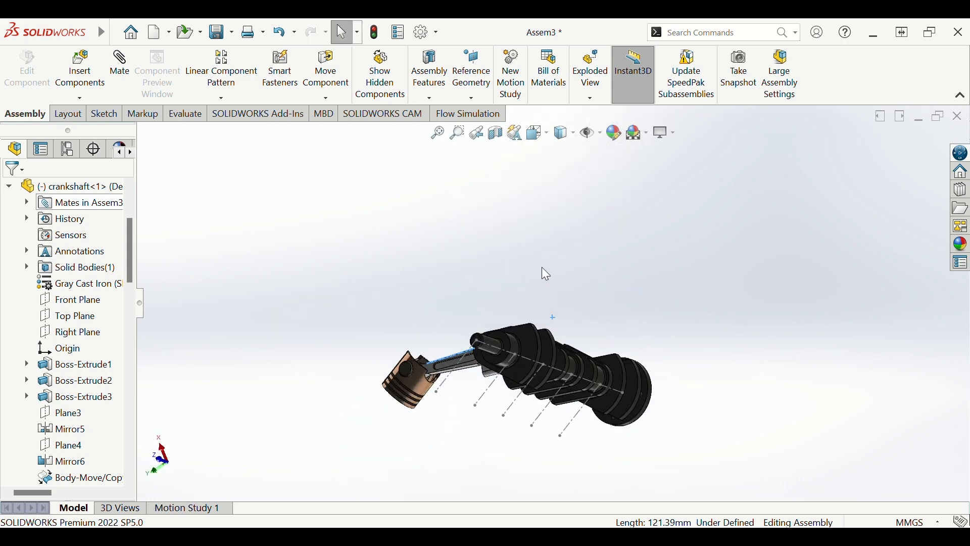
{"action": "middle_click_drag", "start_coordinate": [556, 283], "coordinate": [574, 349]}
{"action": "scroll", "coordinate": [569, 342], "scroll_direction": "up", "scroll_amount": 2}
{"action": "scroll", "coordinate": [571, 347], "scroll_direction": "down", "scroll_amount": 2}
{"action": "scroll", "coordinate": [549, 302], "scroll_direction": "up", "scroll_amount": 4}
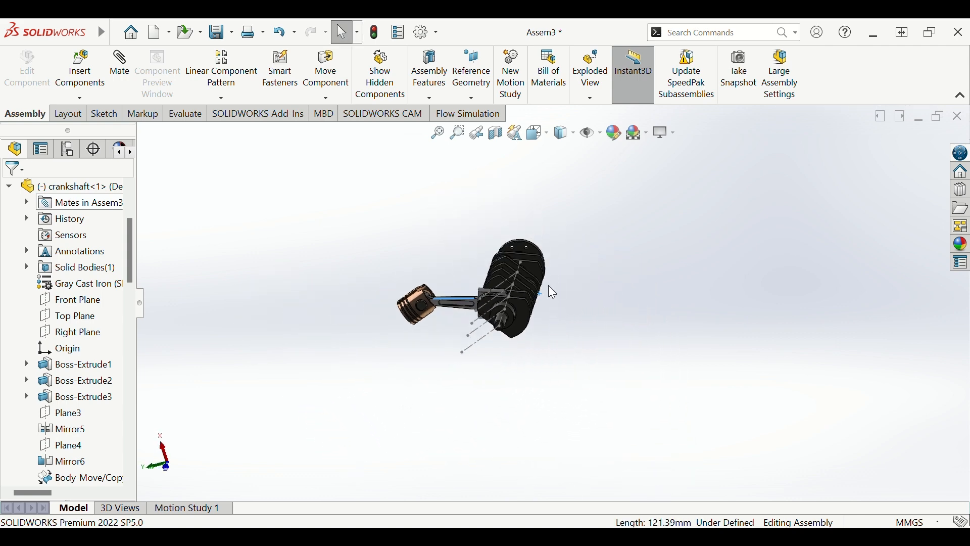
- Turn the crankshaft about its axis and examine the first piston and connecting rod against the reference sketch lines
{"action": "scroll", "coordinate": [548, 257], "scroll_direction": "down", "scroll_amount": 3}
{"action": "mouse_move", "coordinate": [549, 257]}
{"action": "middle_mouse_down"}
{"action": "mouse_move", "coordinate": [560, 265]}
{"action": "mouse_move", "coordinate": [586, 243]}
{"action": "mouse_move", "coordinate": [562, 245]}
{"action": "middle_mouse_up"}
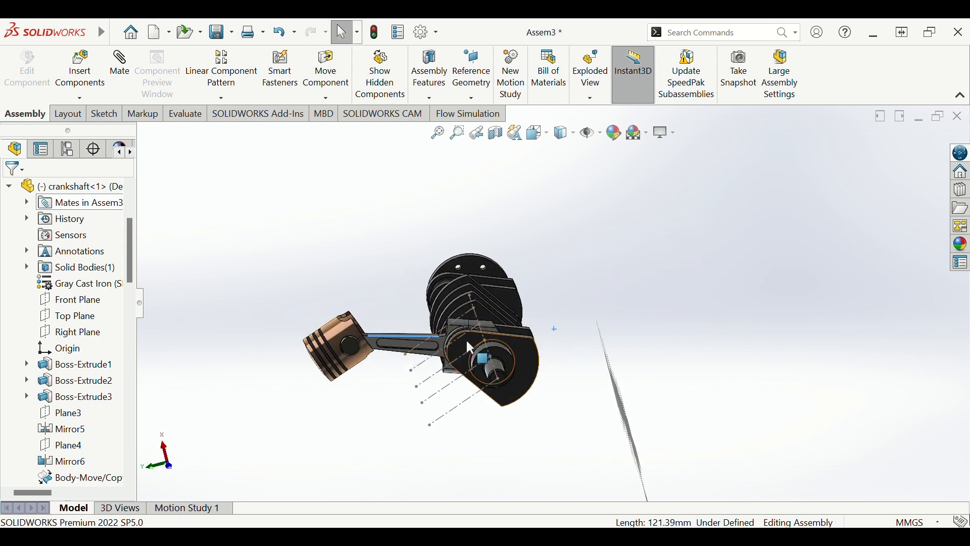
{"action": "left_click_drag", "start_coordinate": [466, 338], "coordinate": [461, 309]}
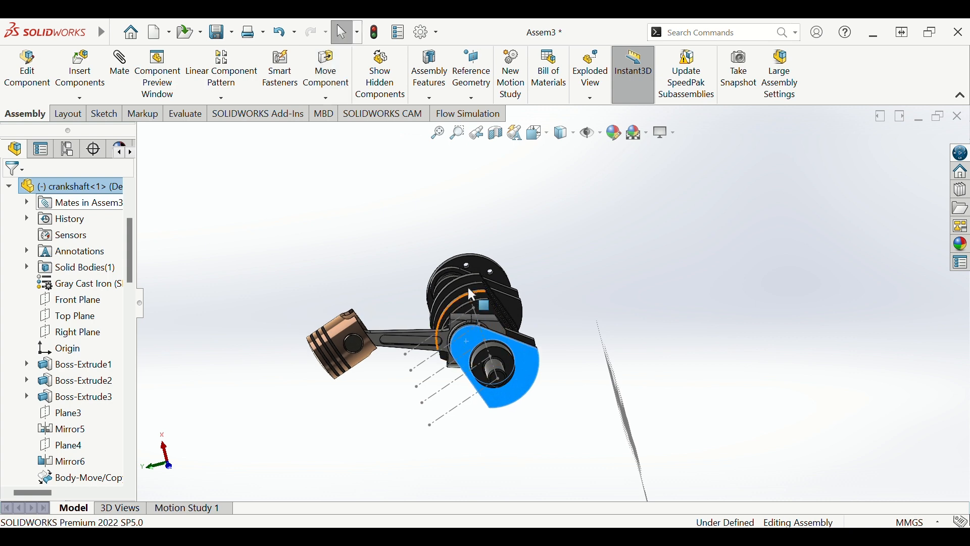
{"action": "scroll", "coordinate": [469, 264], "scroll_direction": "down", "scroll_amount": 1}
{"action": "middle_click_drag", "start_coordinate": [471, 275], "coordinate": [473, 513]}
{"action": "middle_click_drag", "start_coordinate": [505, 362], "coordinate": [561, 384]}
{"action": "scroll", "coordinate": [526, 328], "scroll_direction": "down", "scroll_amount": 8}
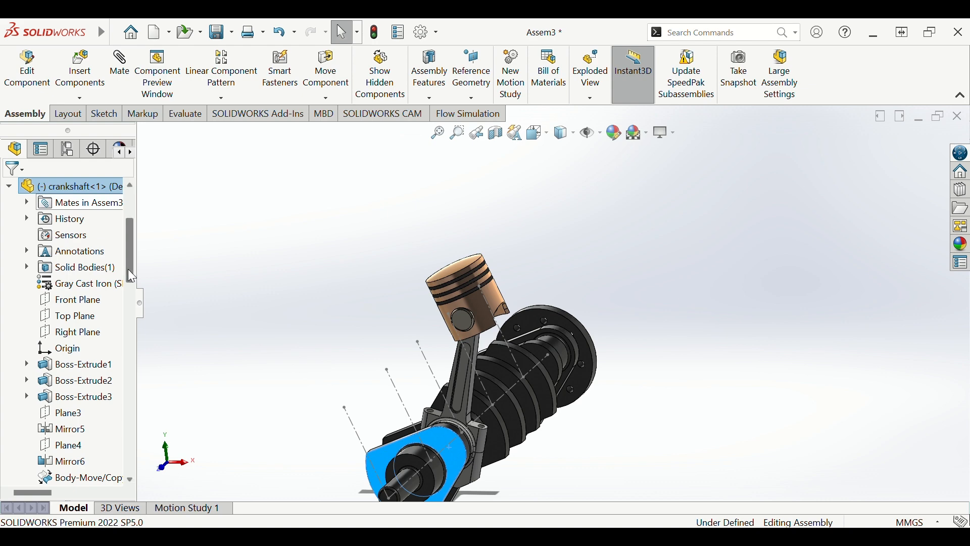
- Delete the Parallel1 mate between the piston head and the sketch line
{"action": "left_click_drag", "start_coordinate": [131, 276], "coordinate": [150, 489]}
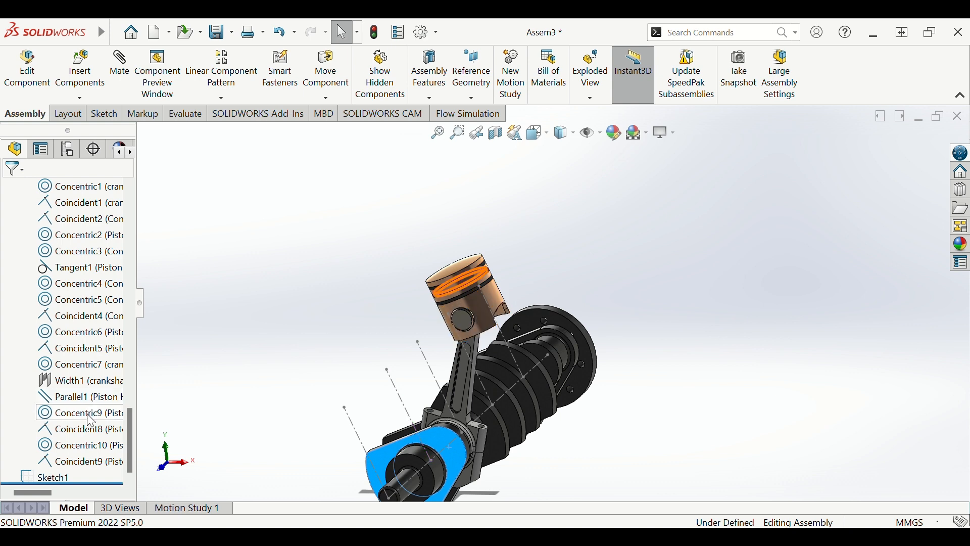
{"action": "left_click", "coordinate": [84, 428]}
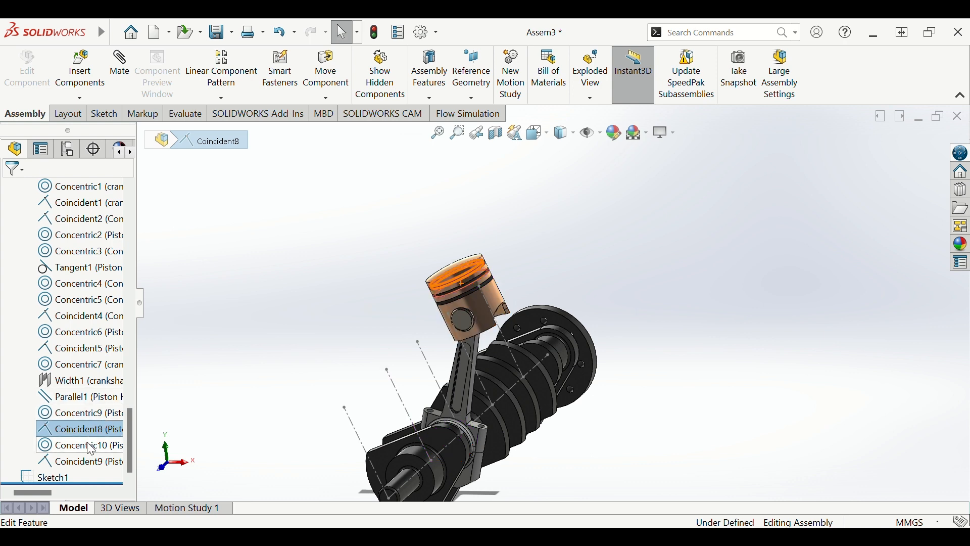
{"action": "left_click", "coordinate": [76, 397]}
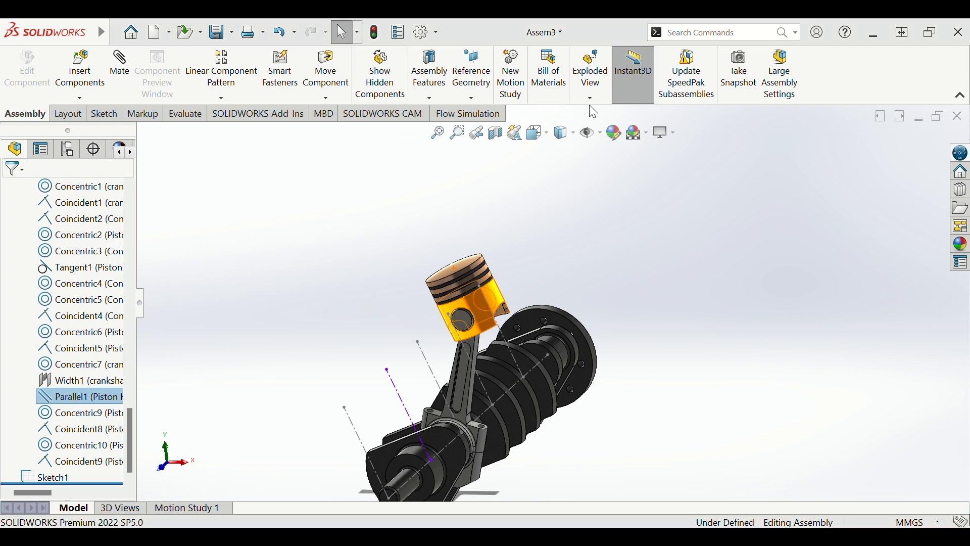
{"action": "key", "text": "Delete"}
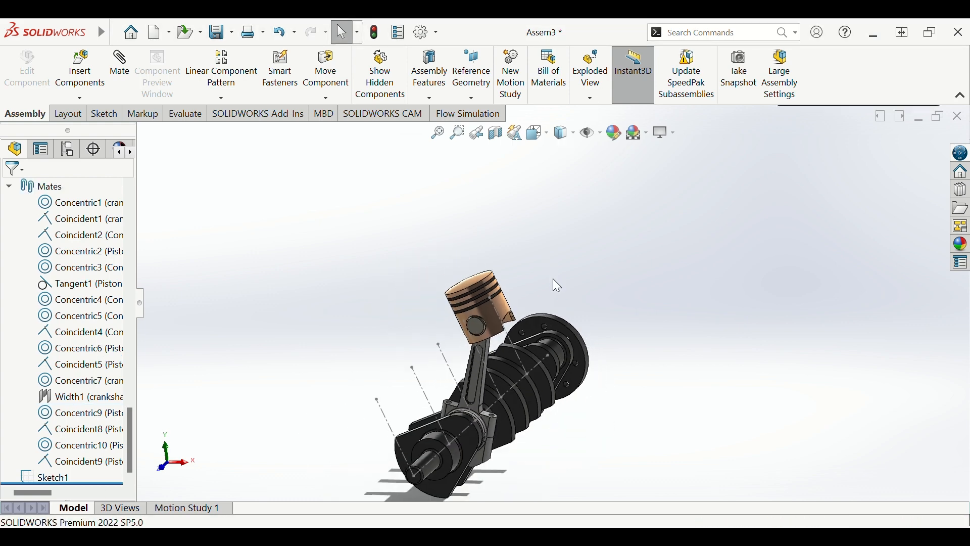
- Try to add a Concentric mate between the free endpoint of the first crankpin's sketch line and the piston head's outer cylindrical face
{"action": "middle_click_drag", "start_coordinate": [556, 285], "coordinate": [538, 295]}
{"action": "scroll", "coordinate": [526, 284], "scroll_direction": "down", "scroll_amount": 5}
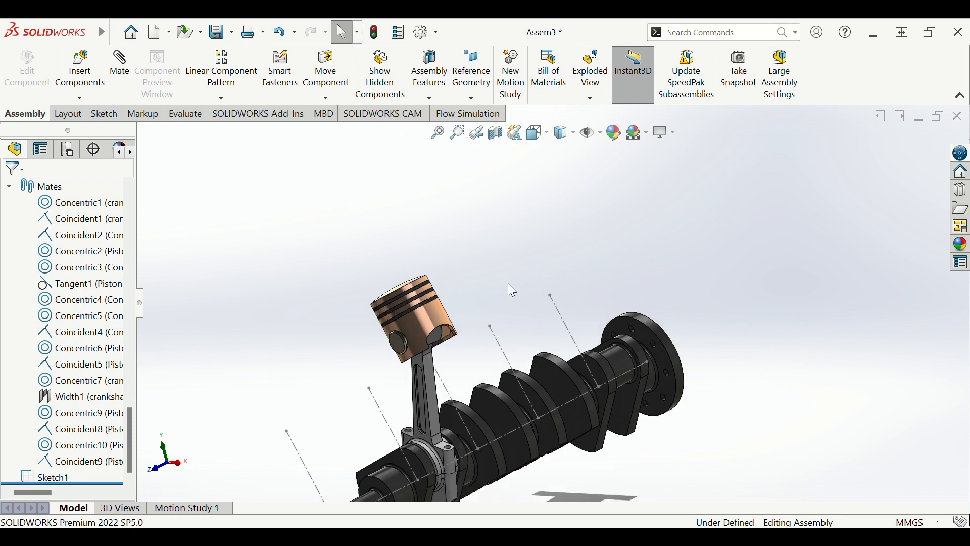
{"action": "scroll", "coordinate": [374, 255], "scroll_direction": "up", "scroll_amount": 1}
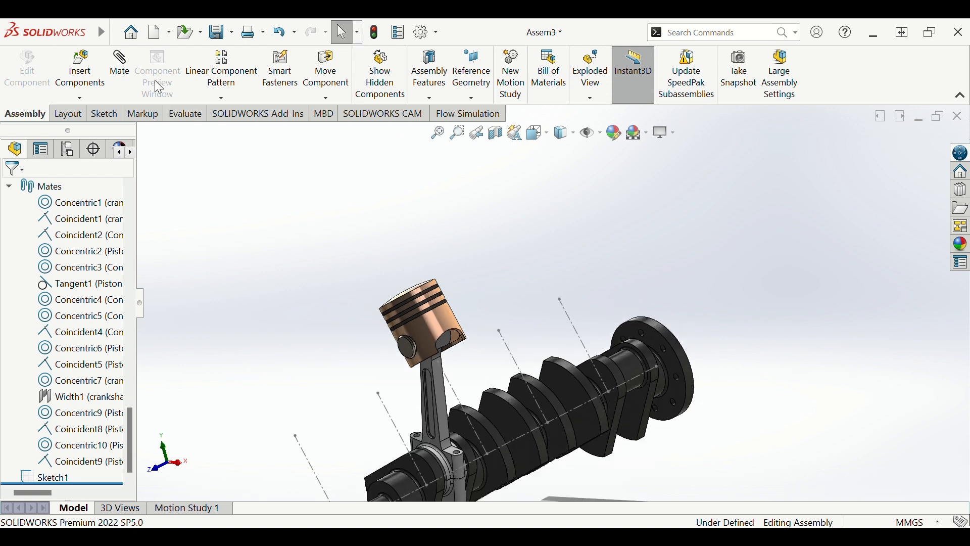
{"action": "left_click", "coordinate": [120, 65]}
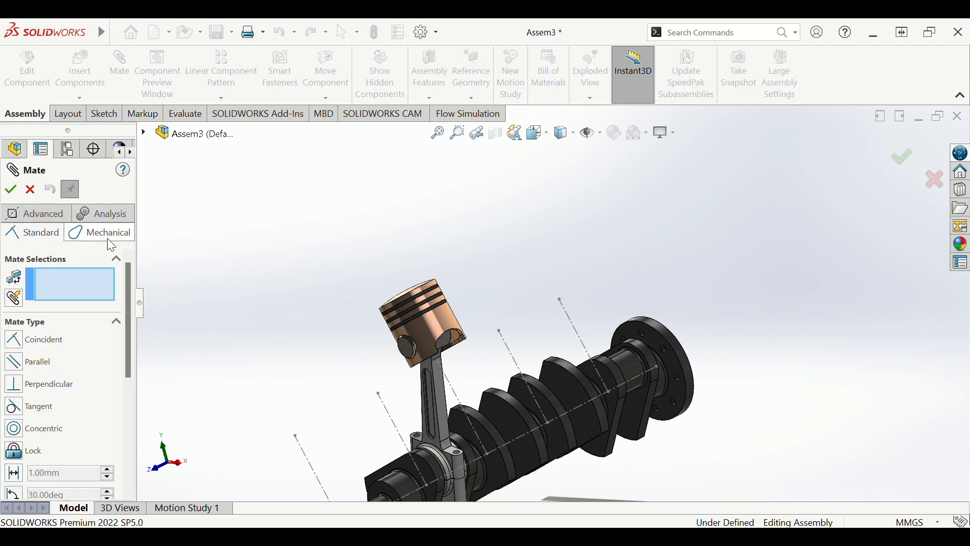
{"action": "left_click", "coordinate": [91, 283]}
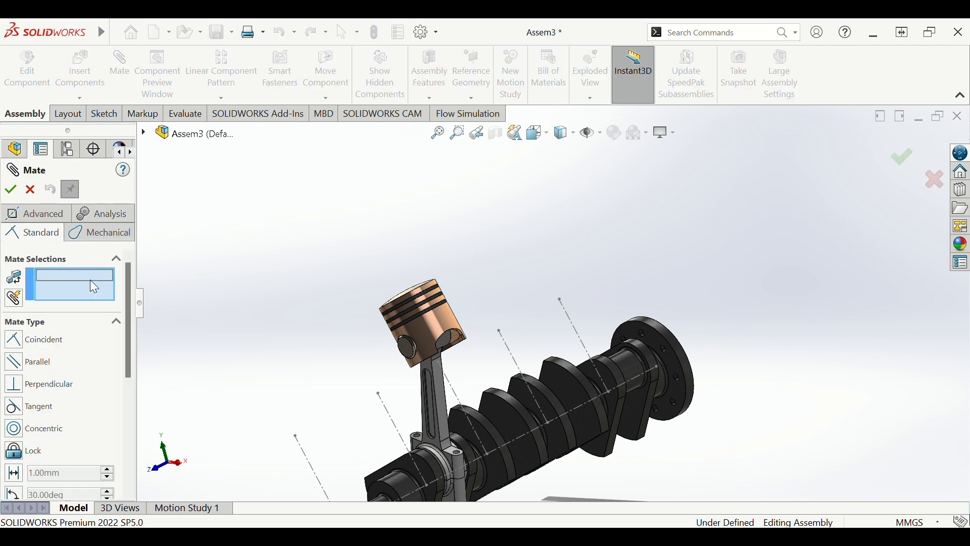
{"action": "left_click", "coordinate": [21, 434]}
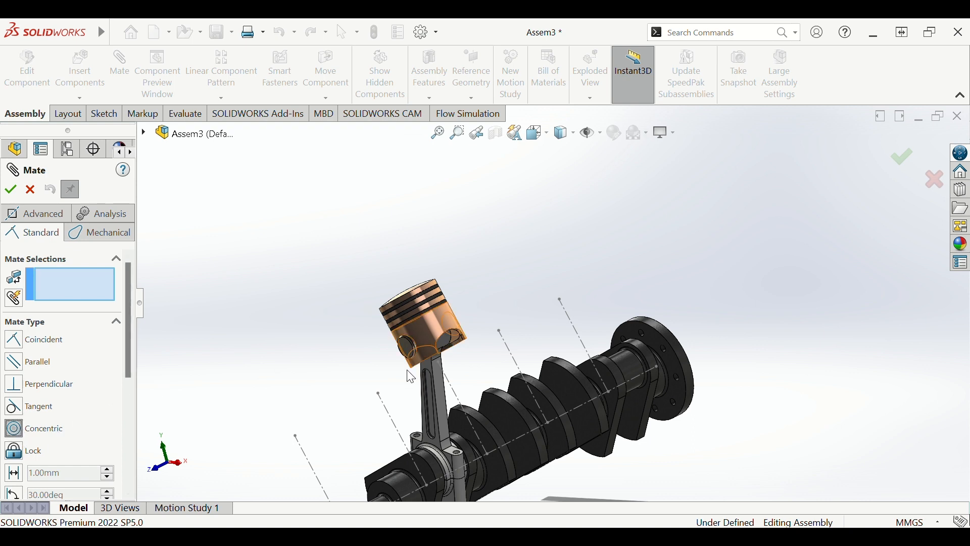
{"action": "scroll", "coordinate": [400, 399], "scroll_direction": "down", "scroll_amount": 2}
{"action": "scroll", "coordinate": [393, 409], "scroll_direction": "up", "scroll_amount": 2}
{"action": "scroll", "coordinate": [404, 408], "scroll_direction": "down", "scroll_amount": 2}
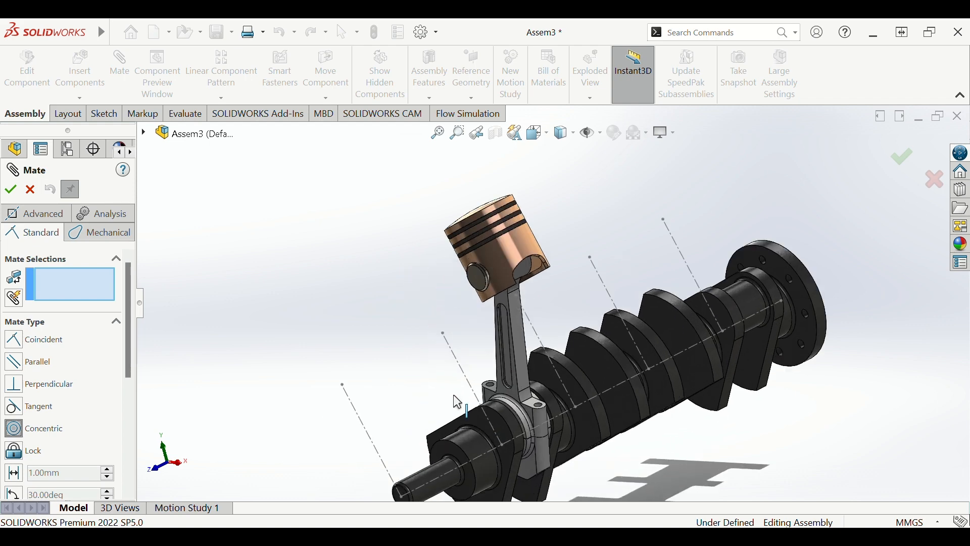
{"action": "scroll", "coordinate": [452, 339], "scroll_direction": "down", "scroll_amount": 3}
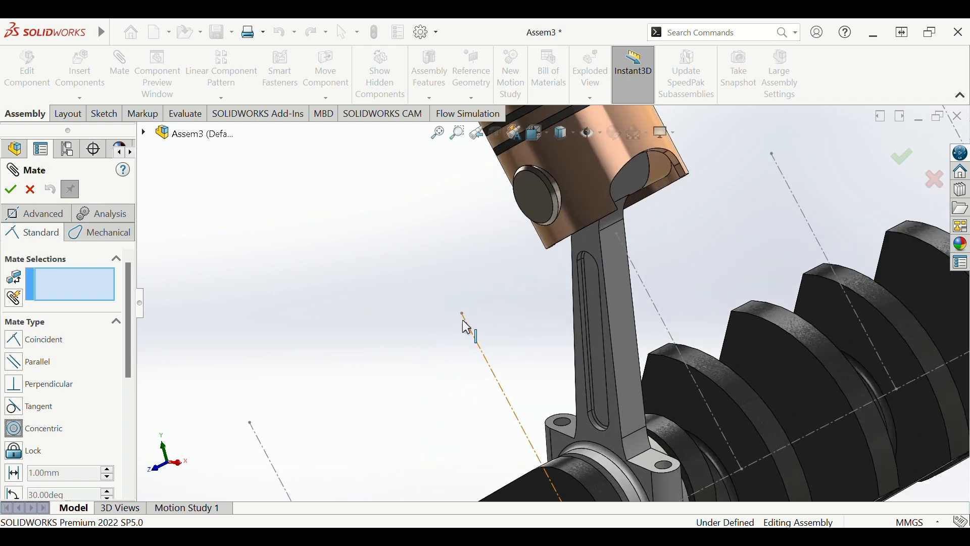
{"action": "left_click", "coordinate": [461, 313]}
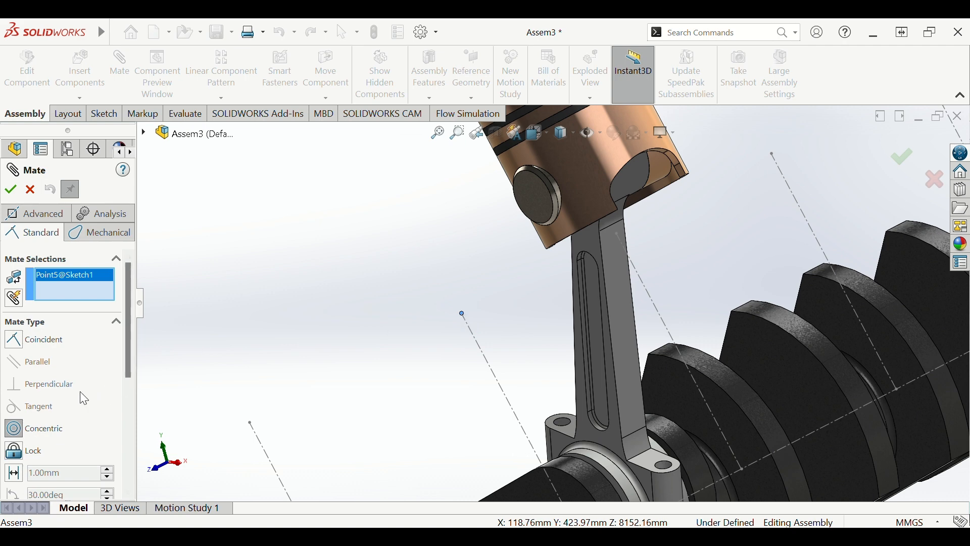
{"action": "scroll", "coordinate": [378, 225], "scroll_direction": "up", "scroll_amount": 2}
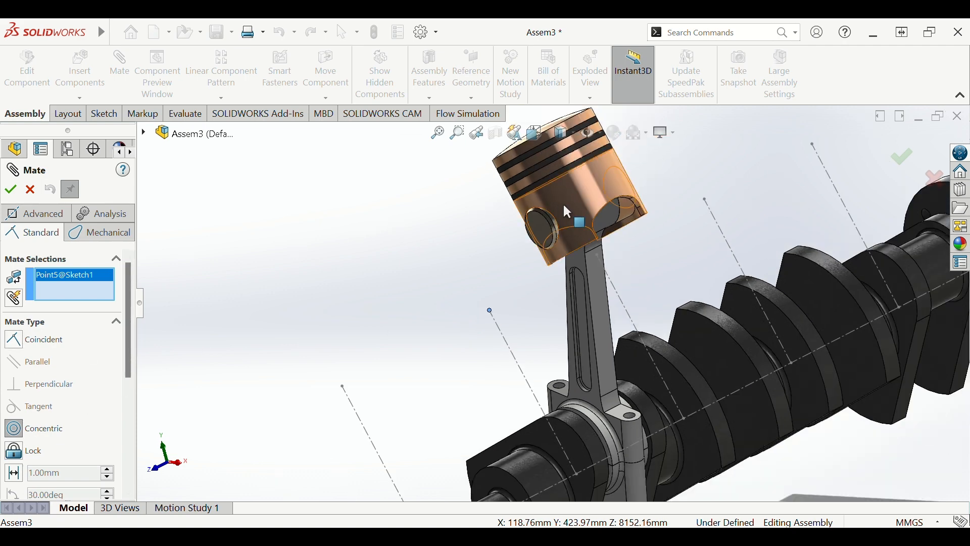
{"action": "left_click", "coordinate": [594, 197]}
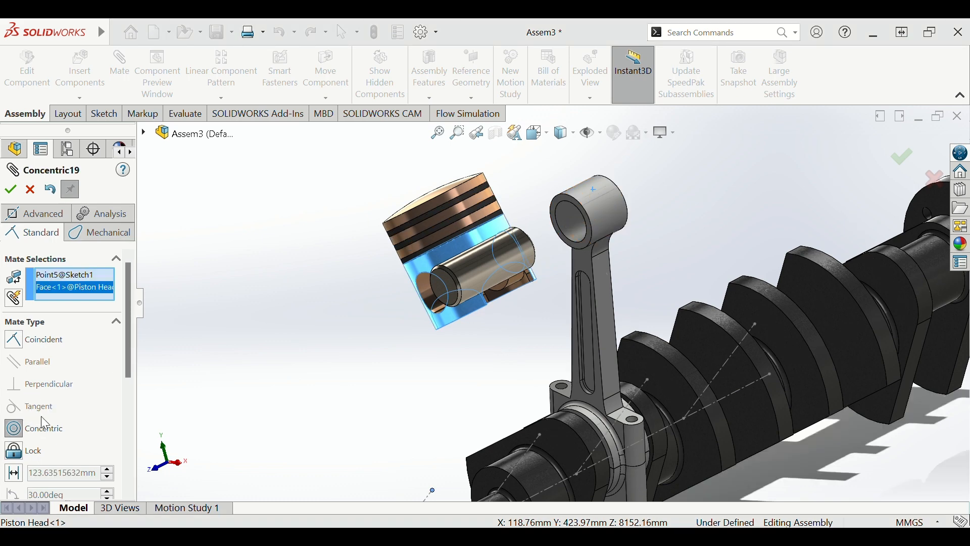
{"action": "left_click", "coordinate": [13, 190]}
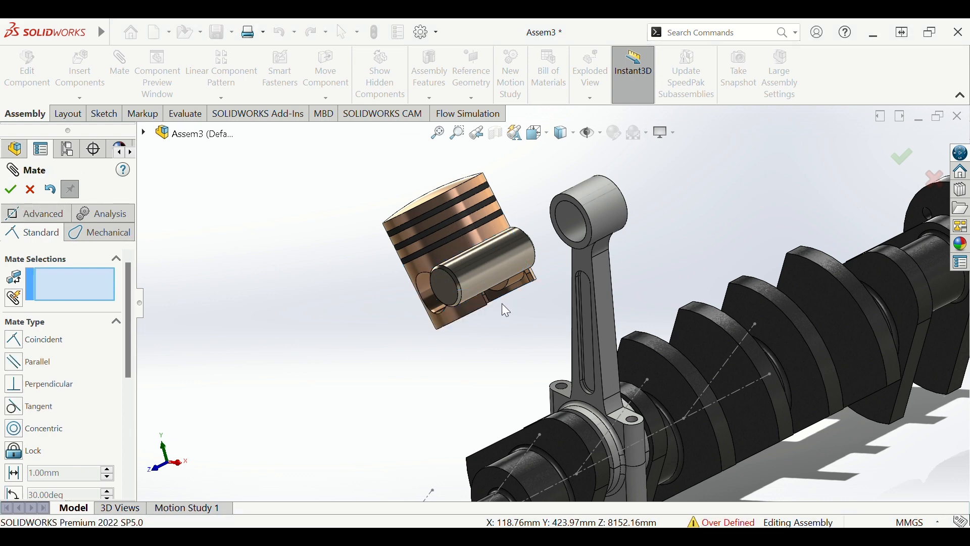
{"action": "left_click", "coordinate": [30, 189]}
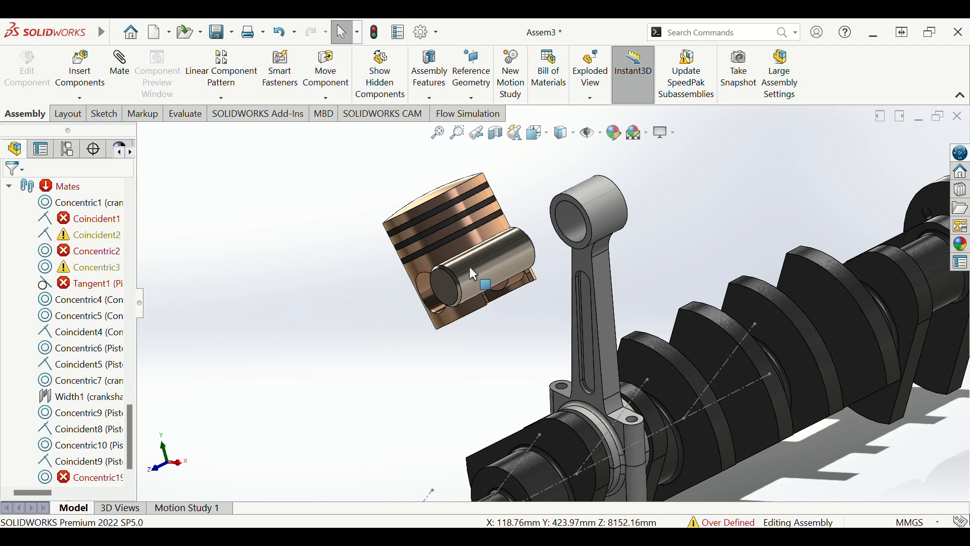
- Undo the concentric mate between the sketch point and the piston head, and check the list of mates
{"action": "scroll", "coordinate": [541, 305], "scroll_direction": "up", "scroll_amount": 2}
{"action": "left_click", "coordinate": [548, 380]}
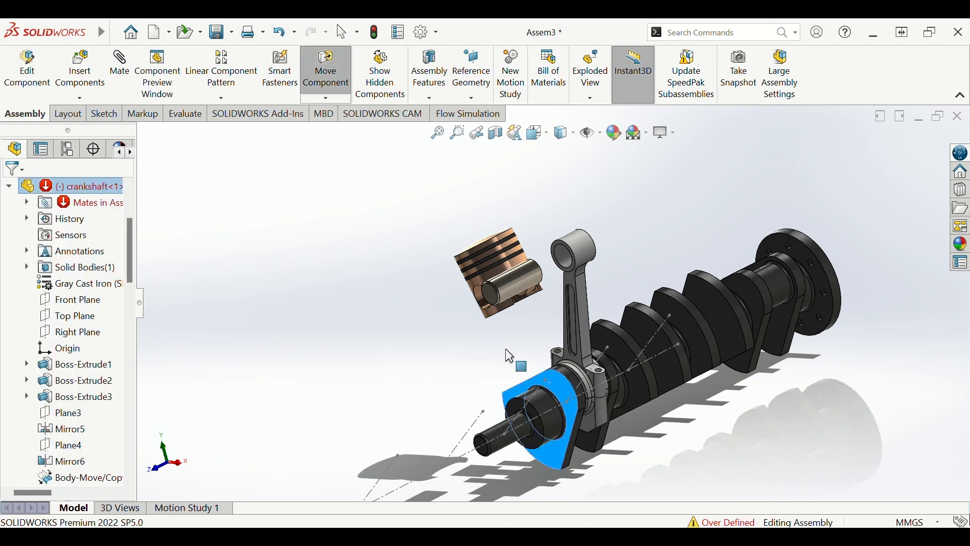
{"action": "left_click", "coordinate": [317, 313]}
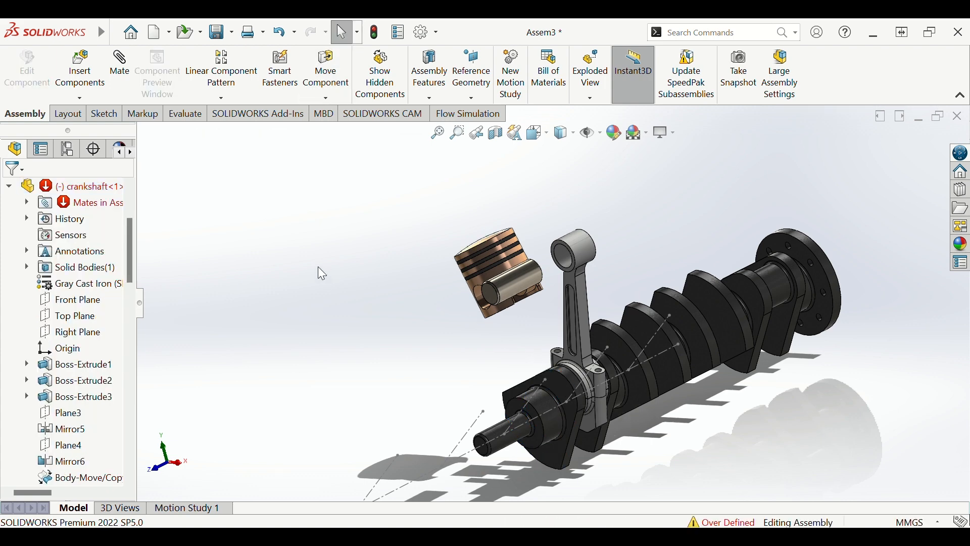
{"action": "key", "text": "ctrl+z"}
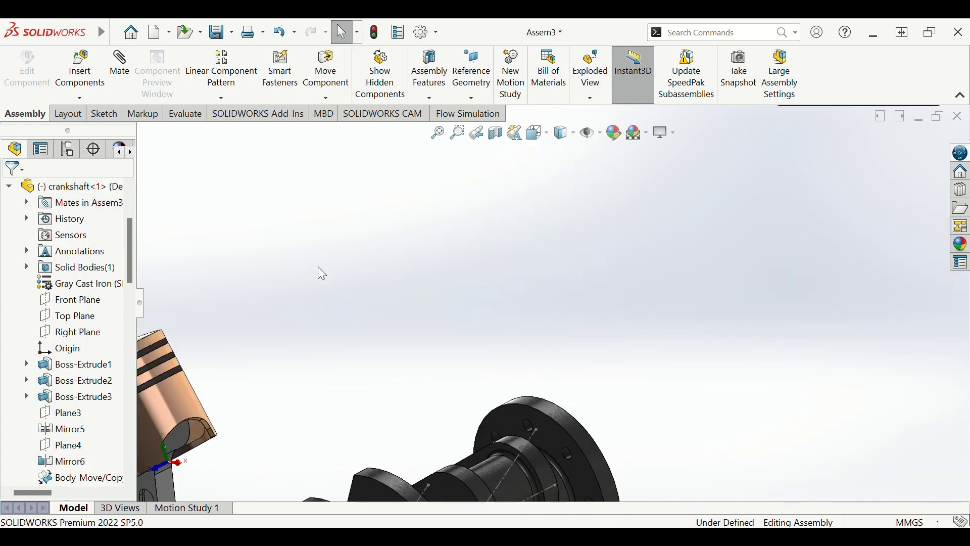
{"action": "scroll", "coordinate": [368, 283], "scroll_direction": "up", "scroll_amount": 4}
{"action": "scroll", "coordinate": [396, 285], "scroll_direction": "down", "scroll_amount": 3}
{"action": "scroll", "coordinate": [397, 296], "scroll_direction": "up", "scroll_amount": 2}
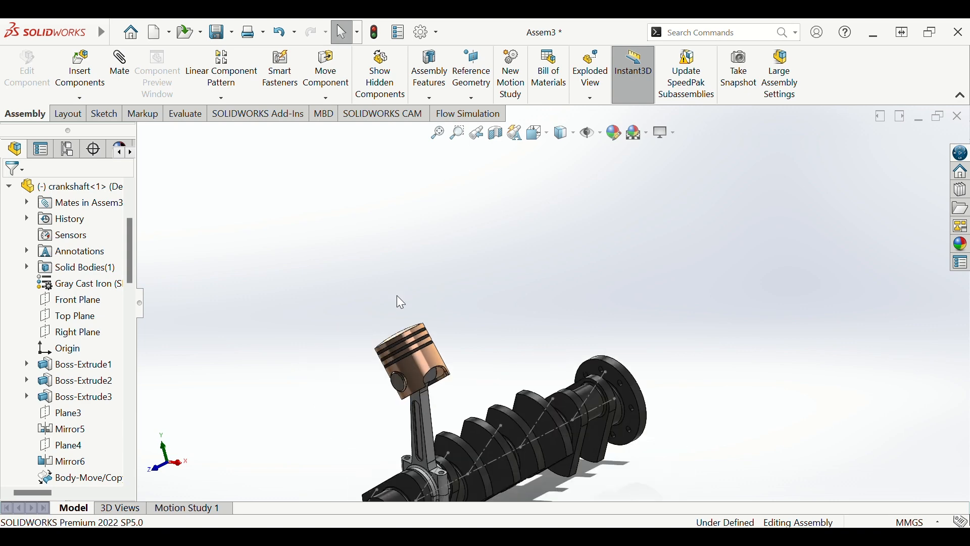
{"action": "left_click_drag", "start_coordinate": [130, 275], "coordinate": [140, 466]}
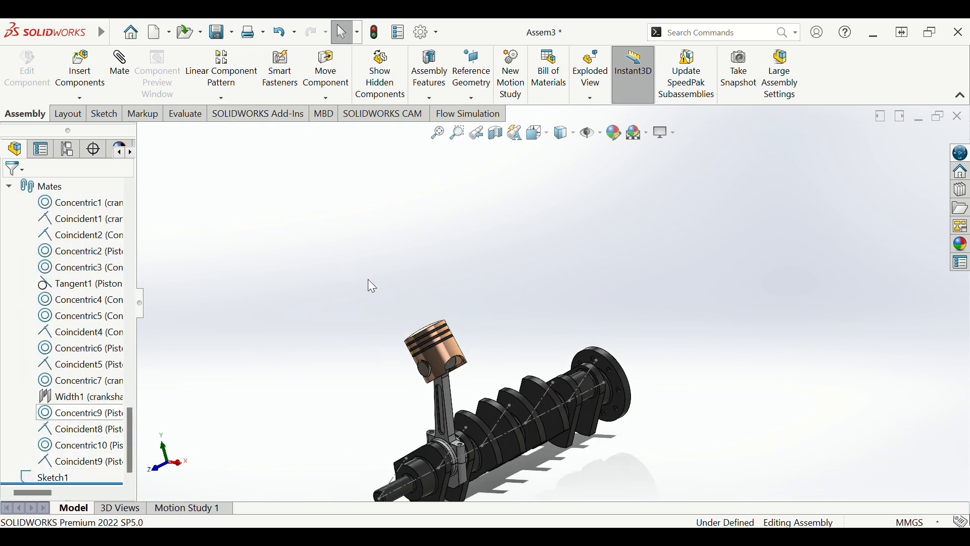
- Try to add a Concentric mate between the first crankpin's sketch line and the outer face of a piston ring
{"action": "middle_click_drag", "start_coordinate": [578, 367], "coordinate": [513, 311]}
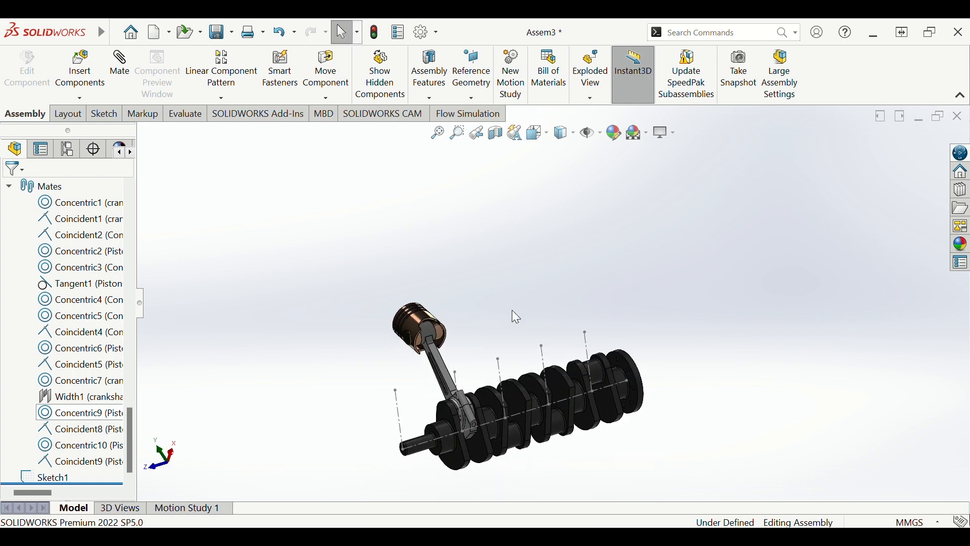
{"action": "left_click", "coordinate": [413, 322]}
{"action": "scroll", "coordinate": [440, 303], "scroll_direction": "down", "scroll_amount": 4}
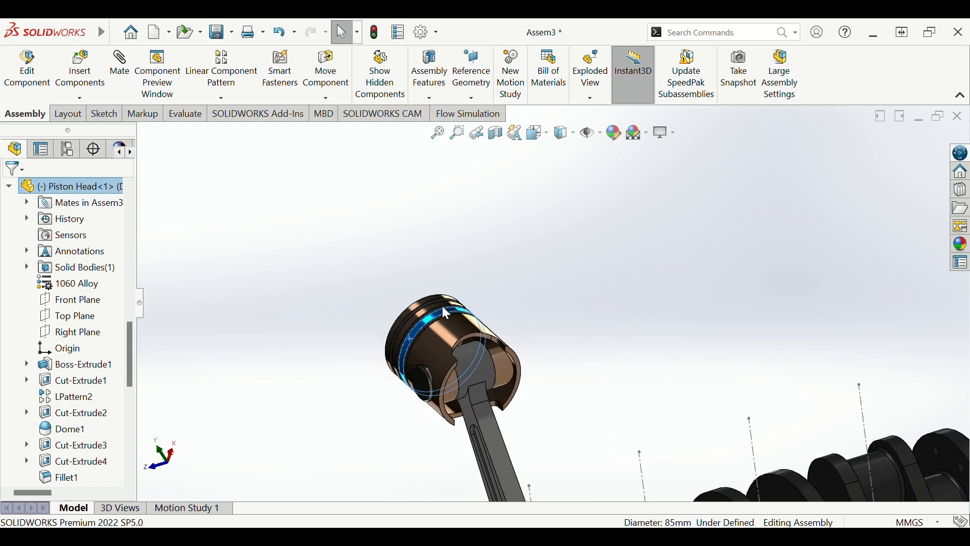
{"action": "left_click", "coordinate": [550, 296]}
{"action": "middle_click_drag", "start_coordinate": [549, 295], "coordinate": [553, 321]}
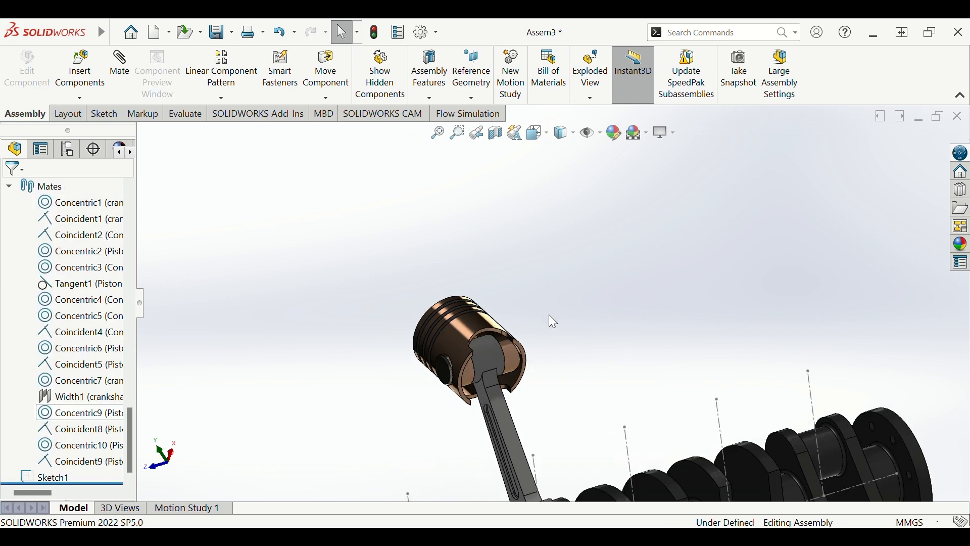
{"action": "scroll", "coordinate": [549, 314], "scroll_direction": "up", "scroll_amount": 1}
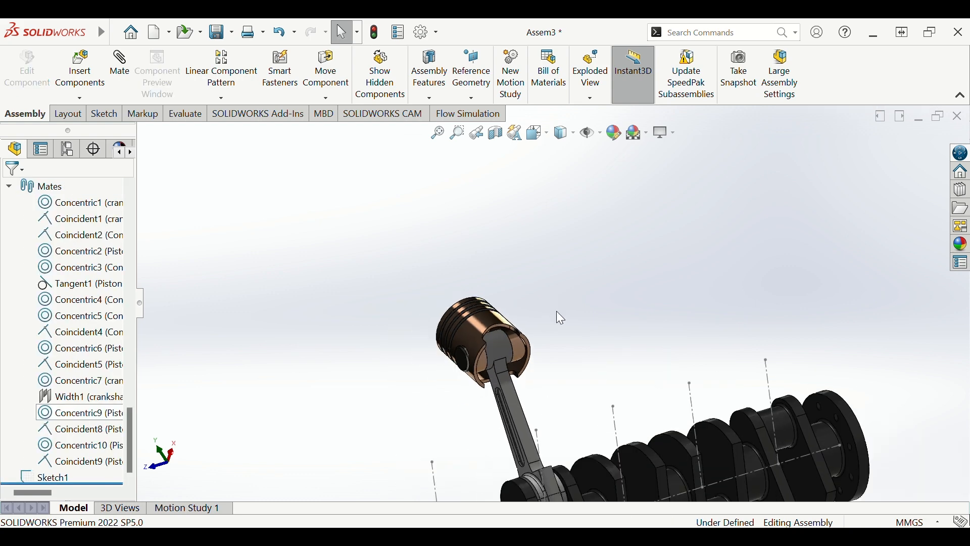
{"action": "left_click", "coordinate": [130, 63]}
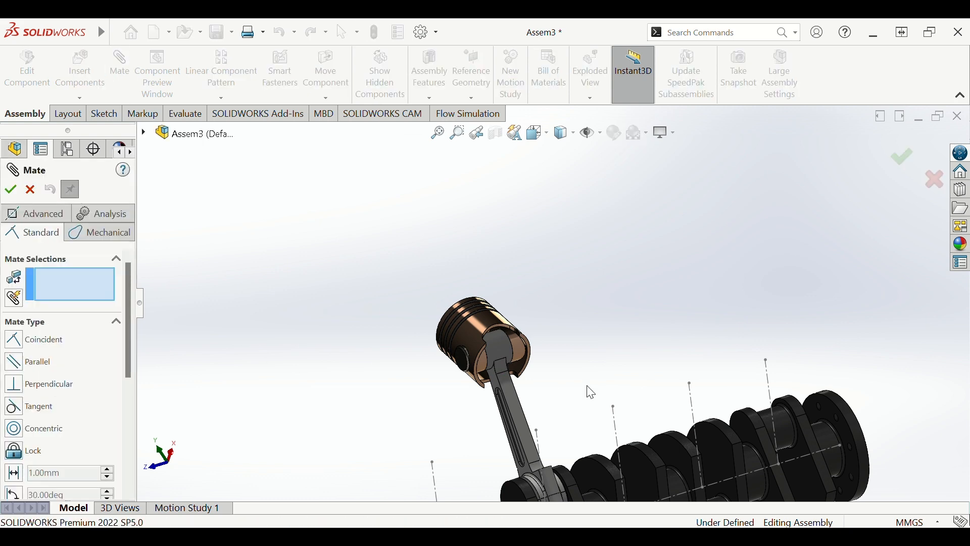
{"action": "scroll", "coordinate": [566, 395], "scroll_direction": "down", "scroll_amount": 2}
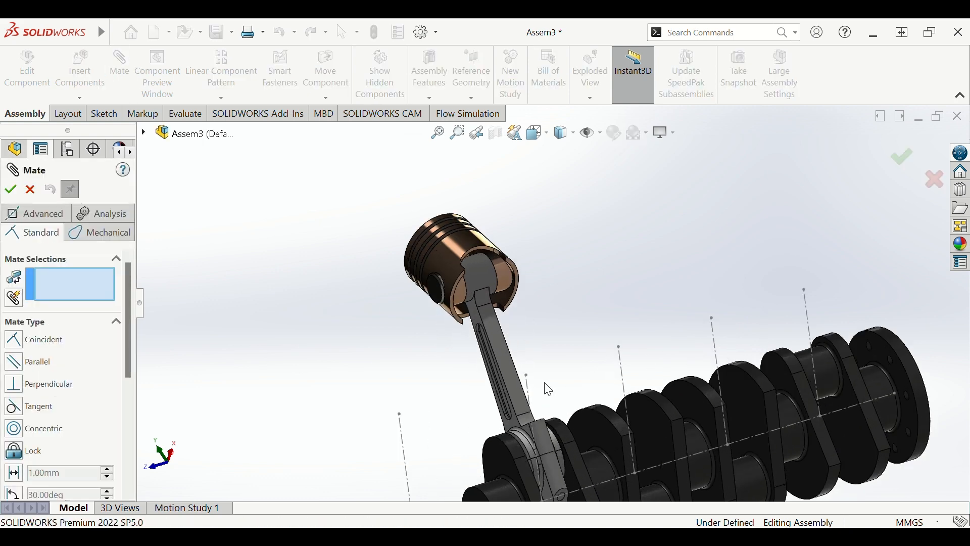
{"action": "scroll", "coordinate": [548, 389], "scroll_direction": "down", "scroll_amount": 2}
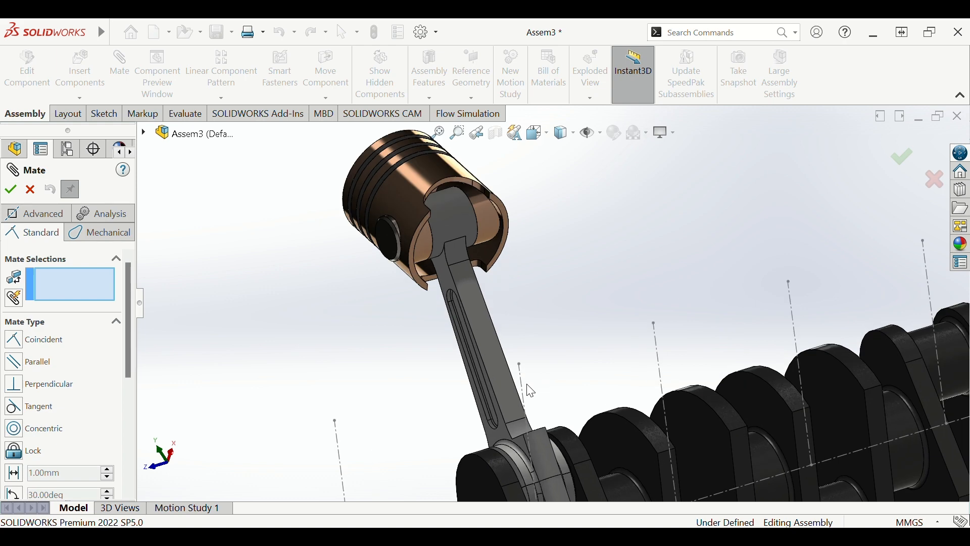
{"action": "left_click", "coordinate": [526, 389]}
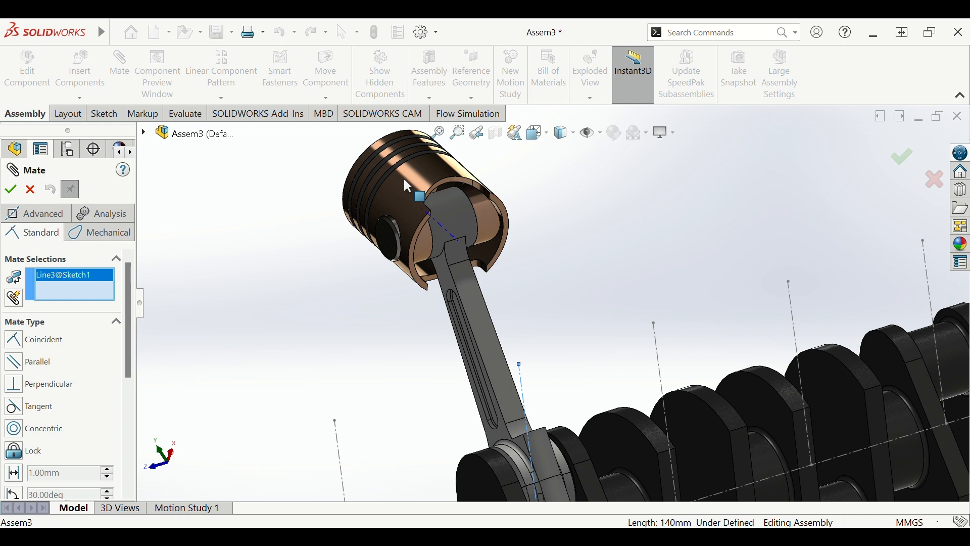
{"action": "scroll", "coordinate": [404, 180], "scroll_direction": "down", "scroll_amount": 3}
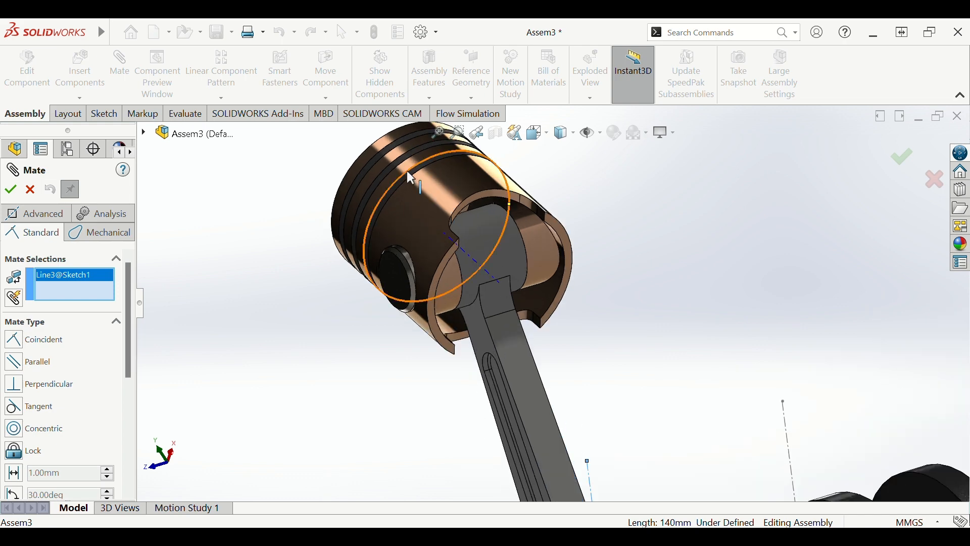
{"action": "scroll", "coordinate": [407, 171], "scroll_direction": "down", "scroll_amount": 5}
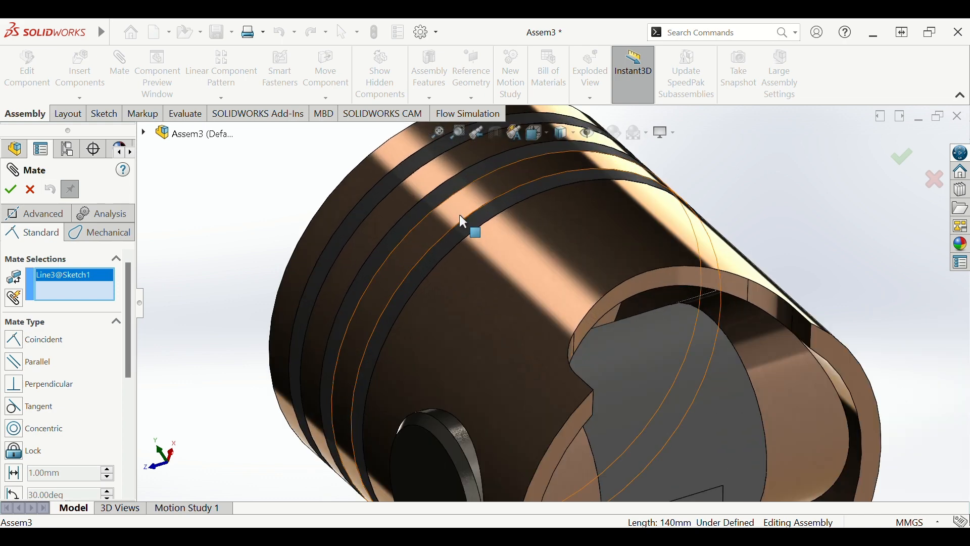
{"action": "left_click", "coordinate": [447, 188]}
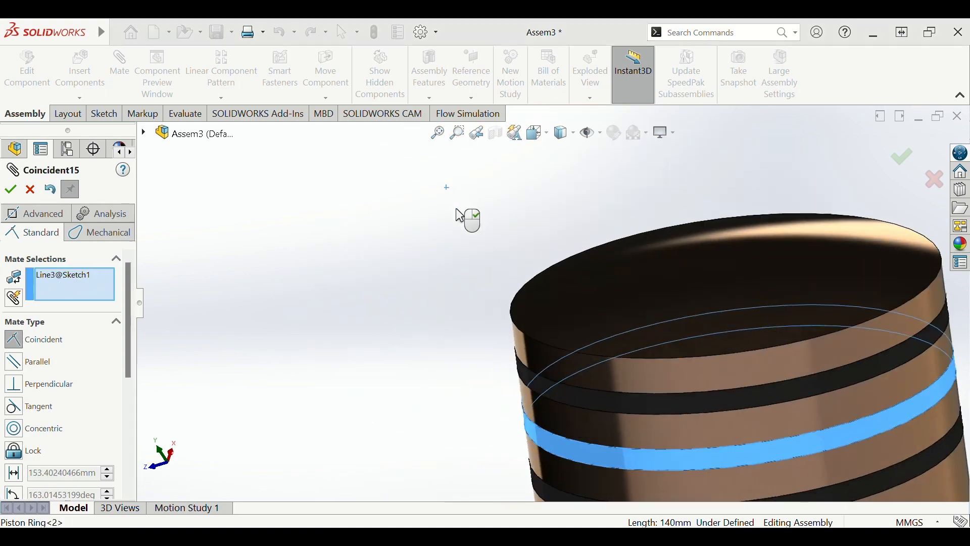
{"action": "left_click", "coordinate": [18, 430]}
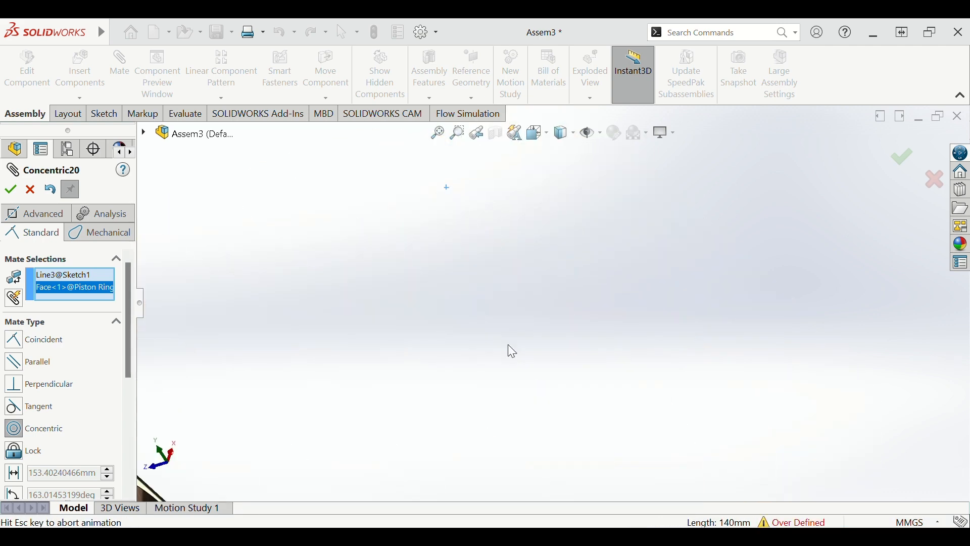
- Move the piston head and connecting rod on the first crankpin to test their freedom against the reference sketch lines
{"action": "scroll", "coordinate": [447, 341], "scroll_direction": "up", "scroll_amount": 7}
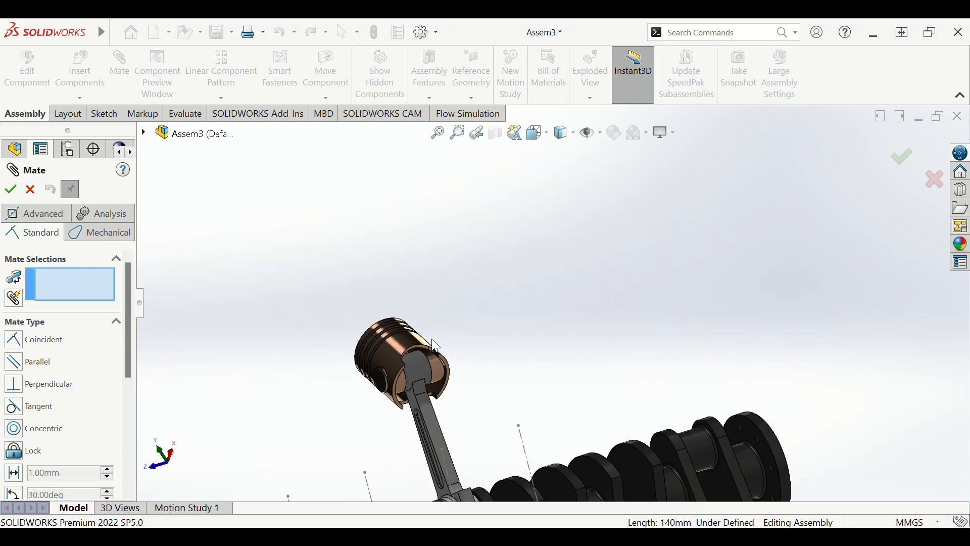
{"action": "scroll", "coordinate": [432, 340], "scroll_direction": "up", "scroll_amount": 2}
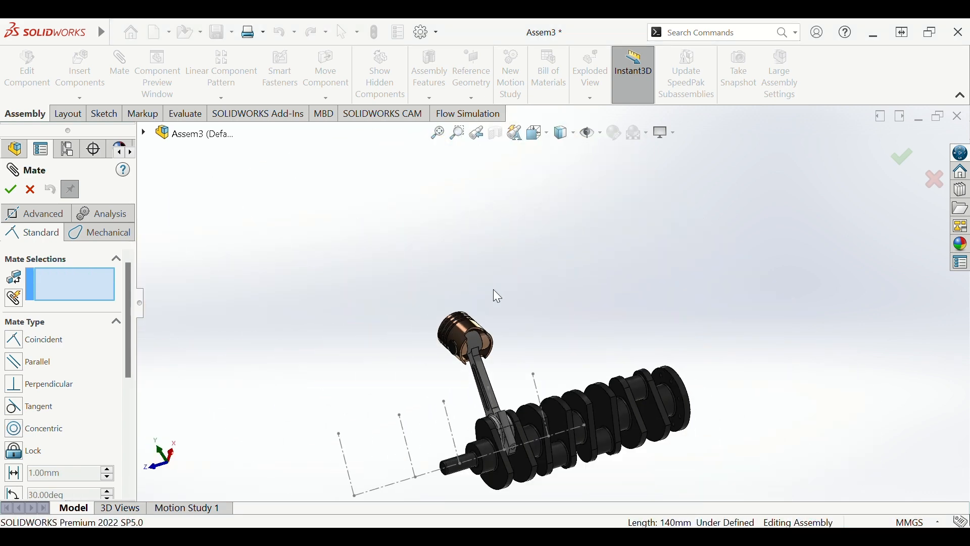
{"action": "scroll", "coordinate": [510, 303], "scroll_direction": "up", "scroll_amount": 2}
{"action": "scroll", "coordinate": [497, 310], "scroll_direction": "up", "scroll_amount": 3}
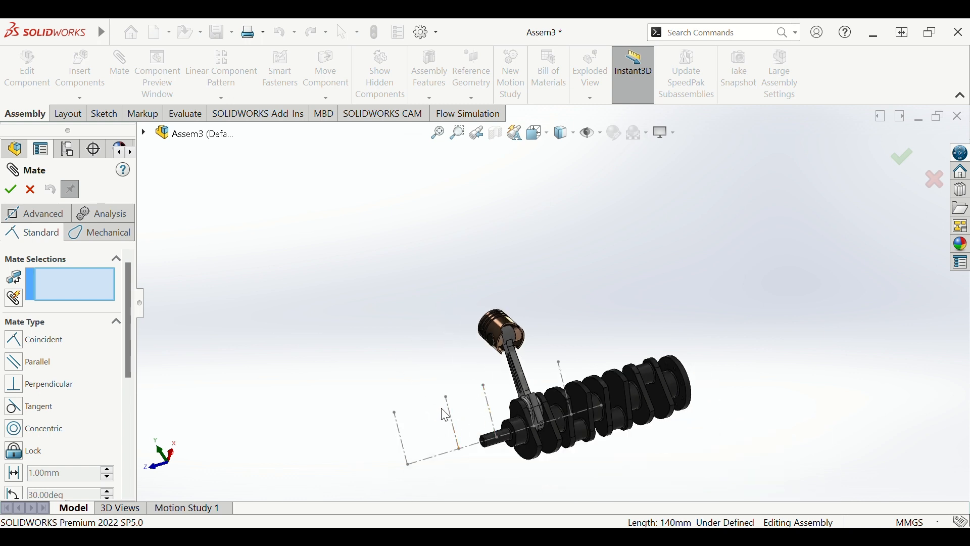
{"action": "left_click_drag", "start_coordinate": [396, 381], "coordinate": [483, 426]}
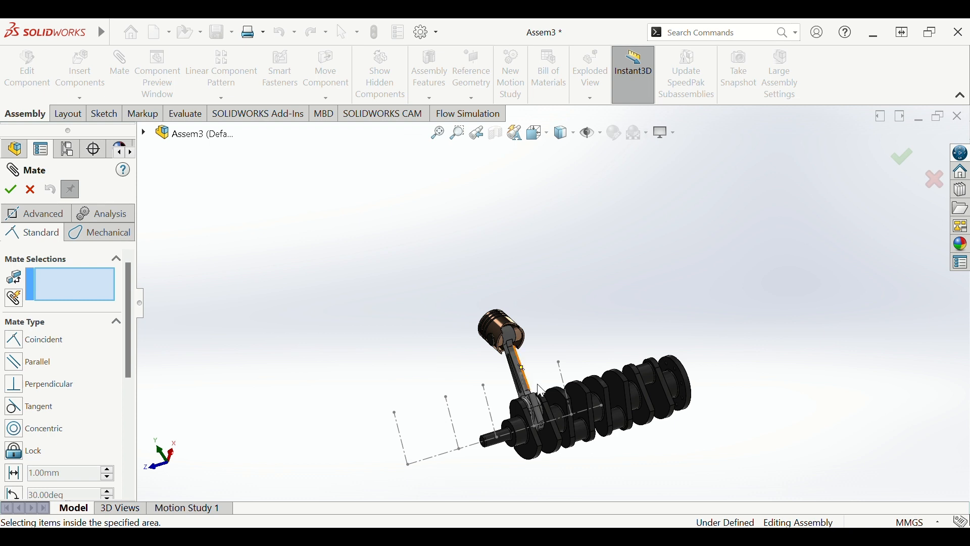
{"action": "left_click_drag", "start_coordinate": [528, 403], "coordinate": [577, 328]}
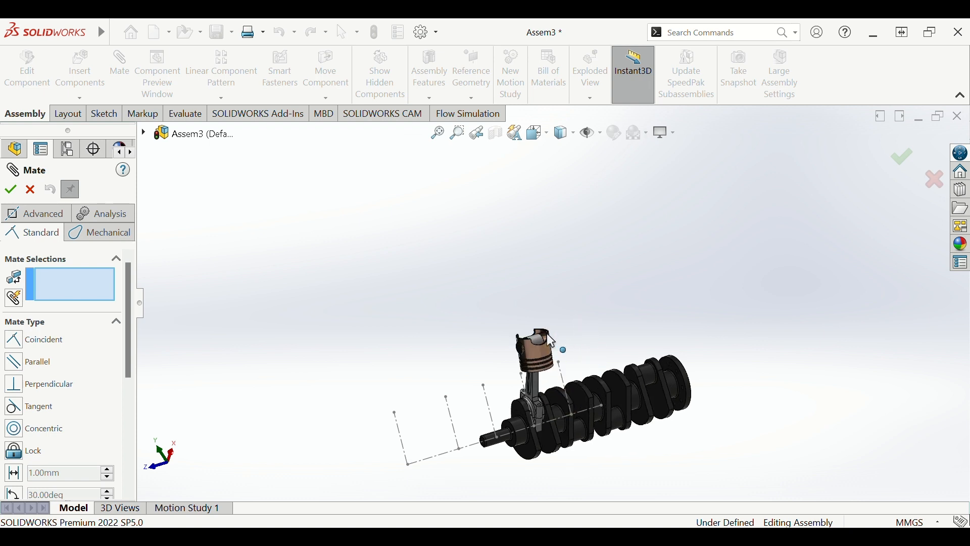
{"action": "scroll", "coordinate": [569, 374], "scroll_direction": "down", "scroll_amount": 3}
{"action": "scroll", "coordinate": [569, 374], "scroll_direction": "up", "scroll_amount": 2}
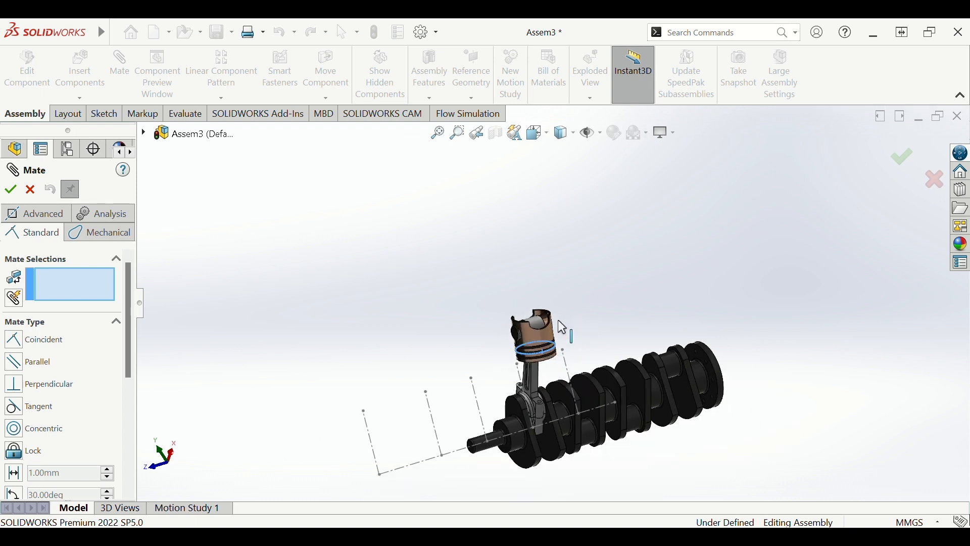
{"action": "scroll", "coordinate": [555, 327], "scroll_direction": "down", "scroll_amount": 2}
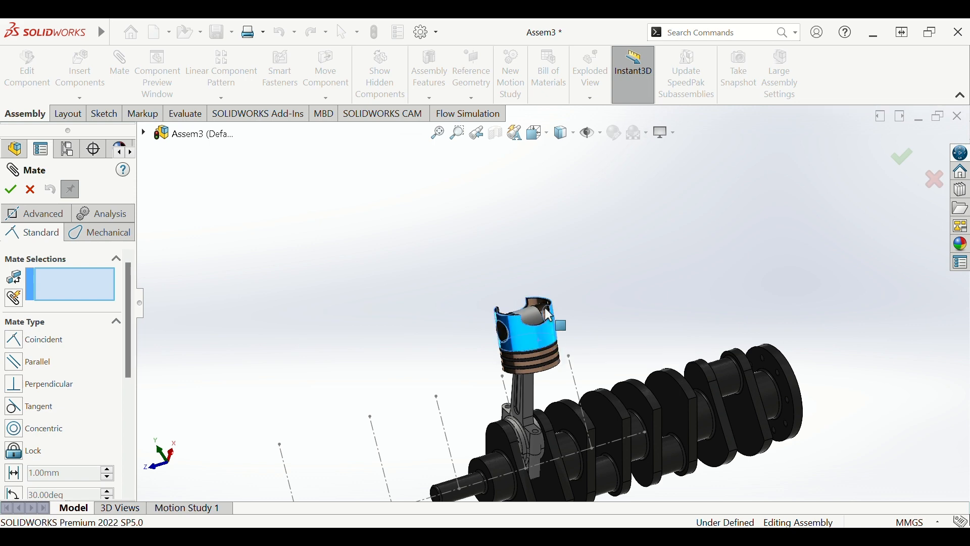
- View the assembly along the crankshaft axis and swing the piston, connecting rod and crankshaft through several positions
{"action": "left_click_drag", "start_coordinate": [535, 344], "coordinate": [440, 356]}
{"action": "middle_click_drag", "start_coordinate": [522, 354], "coordinate": [595, 333]}
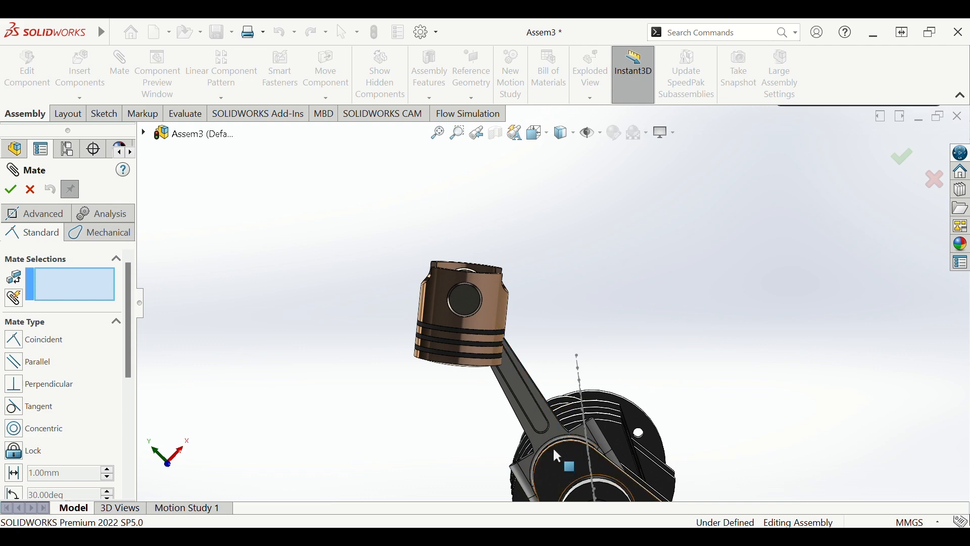
{"action": "left_click_drag", "start_coordinate": [552, 447], "coordinate": [505, 330]}
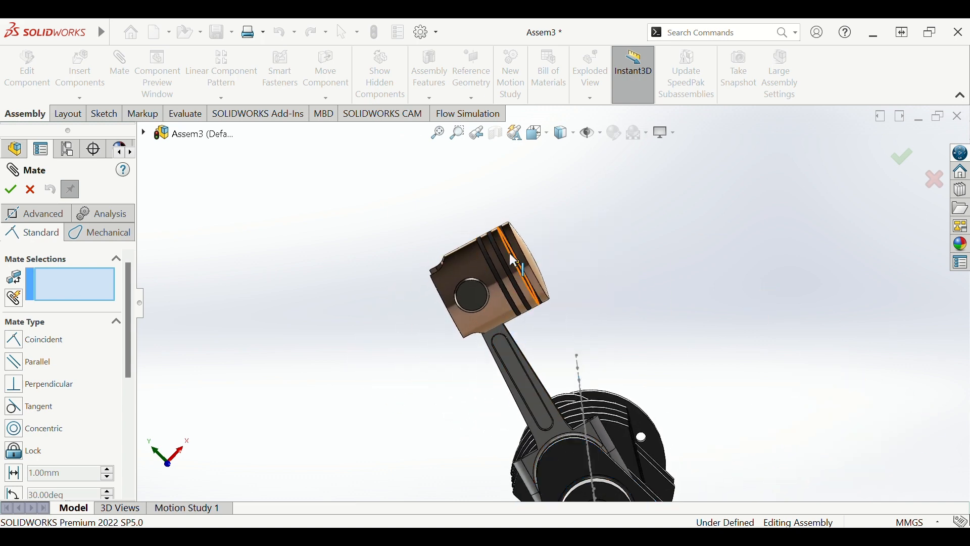
{"action": "left_click_drag", "start_coordinate": [517, 239], "coordinate": [727, 165]}
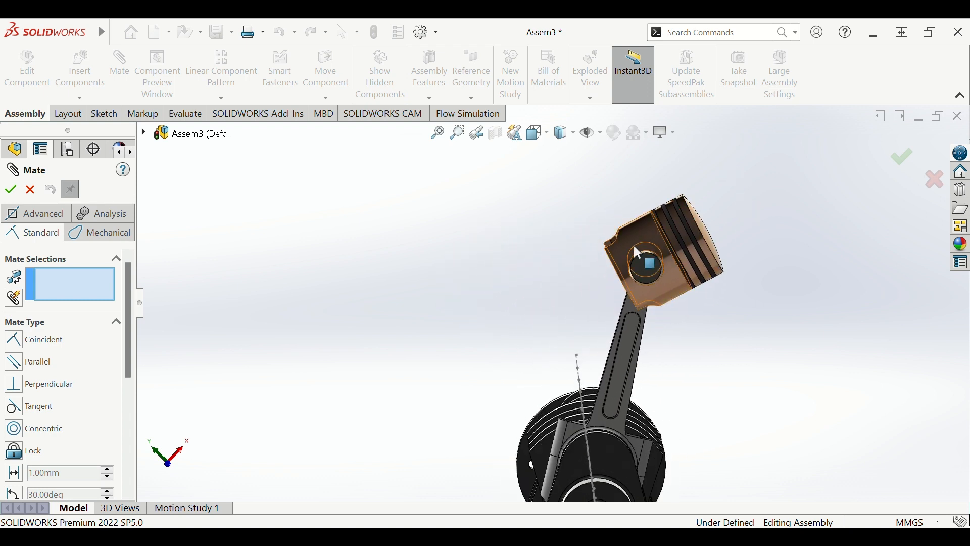
{"action": "left_click_drag", "start_coordinate": [611, 249], "coordinate": [808, 447]}
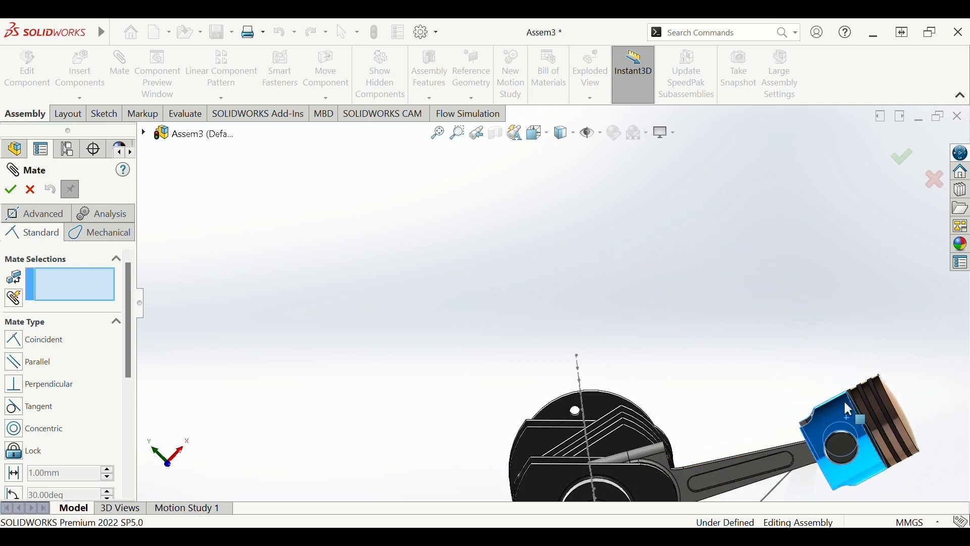
{"action": "left_click_drag", "start_coordinate": [842, 393], "coordinate": [699, 298]}
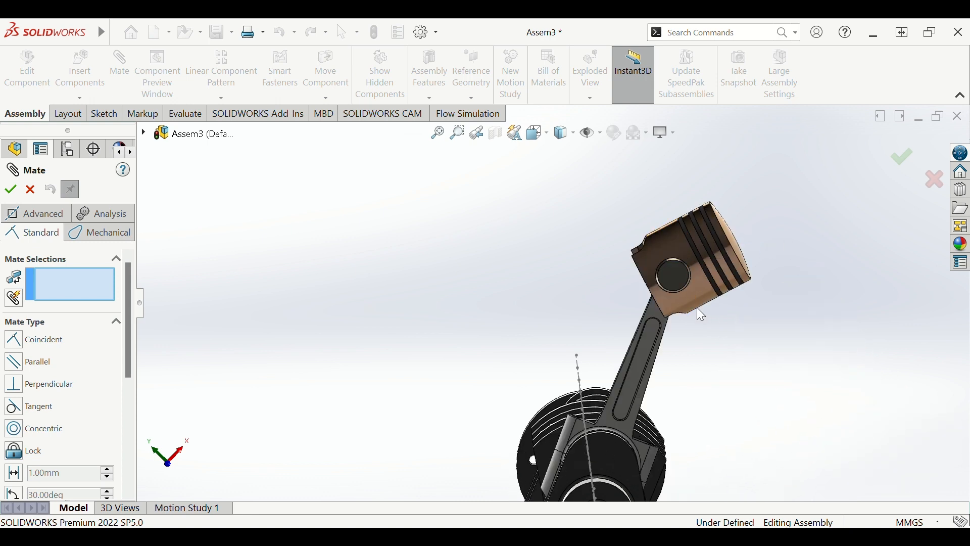
{"action": "left_click_drag", "start_coordinate": [697, 234], "coordinate": [685, 221]}
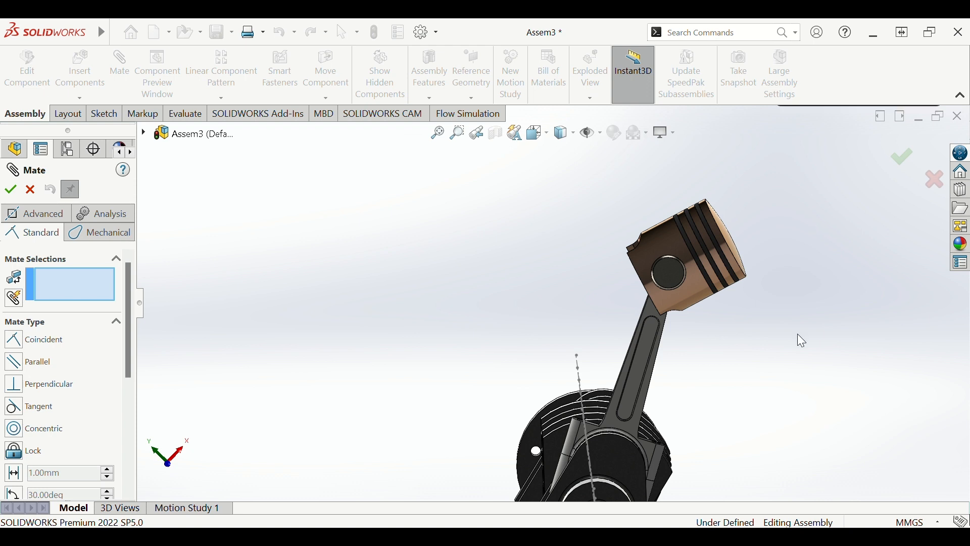
- Examine how the piston and crankshaft sit relative to the reference sketch lines from several angles, and leave the Mate command
{"action": "middle_click_drag", "start_coordinate": [799, 338], "coordinate": [726, 389]}
{"action": "scroll", "coordinate": [714, 377], "scroll_direction": "up", "scroll_amount": 1}
{"action": "scroll", "coordinate": [652, 401], "scroll_direction": "down", "scroll_amount": 4}
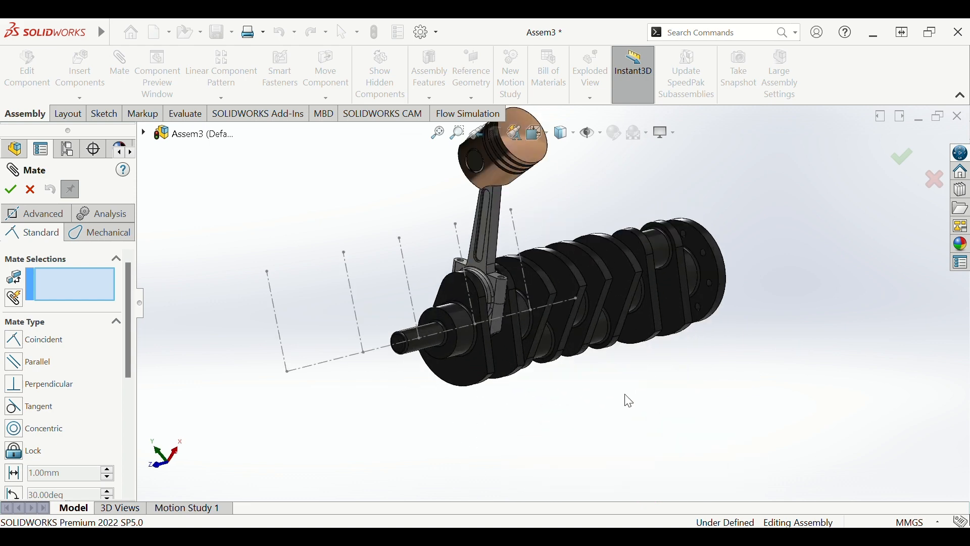
{"action": "scroll", "coordinate": [626, 394], "scroll_direction": "up", "scroll_amount": 5}
{"action": "scroll", "coordinate": [602, 259], "scroll_direction": "up", "scroll_amount": 1}
{"action": "scroll", "coordinate": [601, 259], "scroll_direction": "down", "scroll_amount": 1}
{"action": "scroll", "coordinate": [591, 262], "scroll_direction": "down", "scroll_amount": 4}
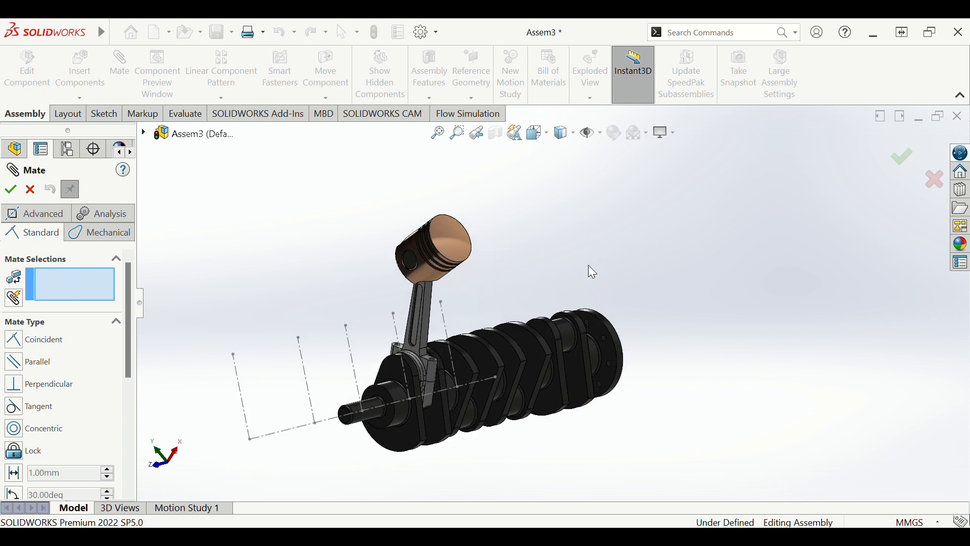
{"action": "scroll", "coordinate": [556, 269], "scroll_direction": "up", "scroll_amount": 2}
{"action": "scroll", "coordinate": [526, 268], "scroll_direction": "down", "scroll_amount": 2}
{"action": "mouse_move", "coordinate": [527, 268]}
{"action": "middle_mouse_down"}
{"action": "mouse_move", "coordinate": [537, 282]}
{"action": "mouse_move", "coordinate": [538, 271]}
{"action": "middle_mouse_up"}
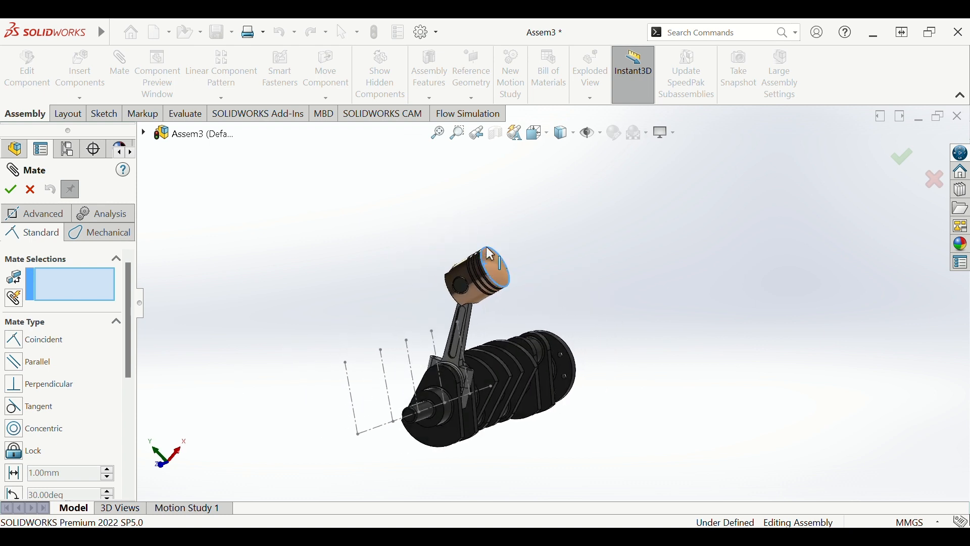
{"action": "scroll", "coordinate": [501, 247], "scroll_direction": "down", "scroll_amount": 3}
{"action": "mouse_move", "coordinate": [441, 302]}
{"action": "left_mouse_down"}
{"action": "mouse_move", "coordinate": [432, 311]}
{"action": "mouse_move", "coordinate": [438, 335]}
{"action": "mouse_move", "coordinate": [435, 317]}
{"action": "left_mouse_up"}
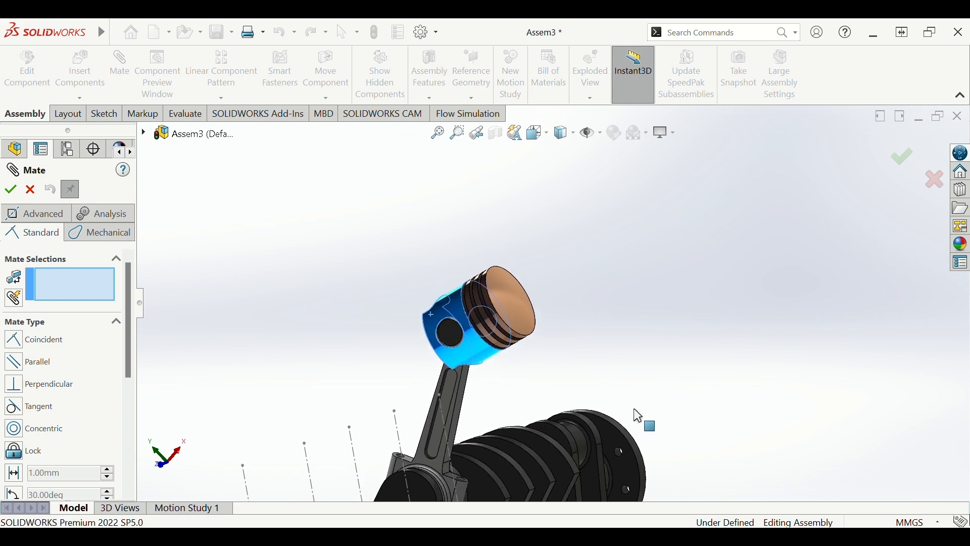
{"action": "scroll", "coordinate": [630, 418], "scroll_direction": "up", "scroll_amount": 3}
{"action": "left_click", "coordinate": [29, 189]}
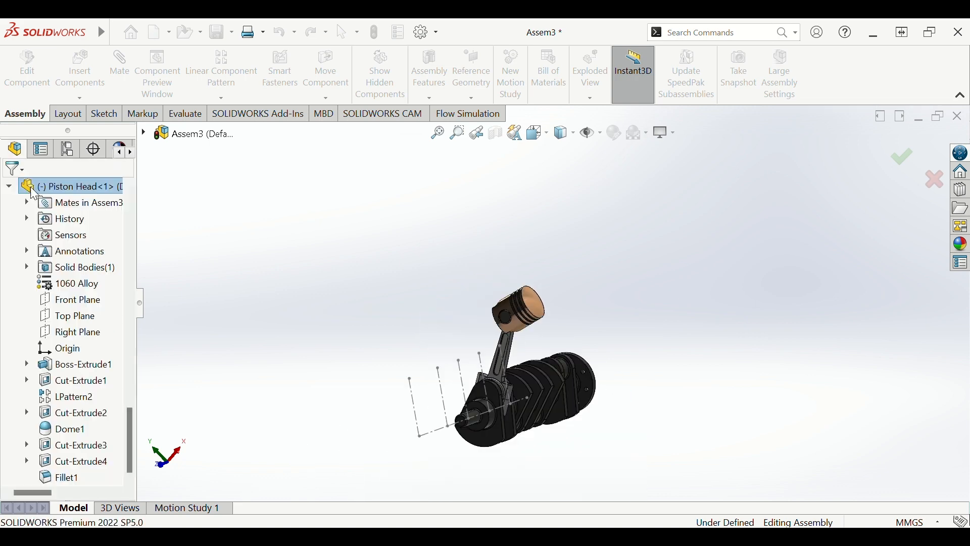
- Turn the crankshaft about its axis by its end flange and check how the first piston and connecting rod follow
{"action": "scroll", "coordinate": [528, 392], "scroll_direction": "down", "scroll_amount": 4}
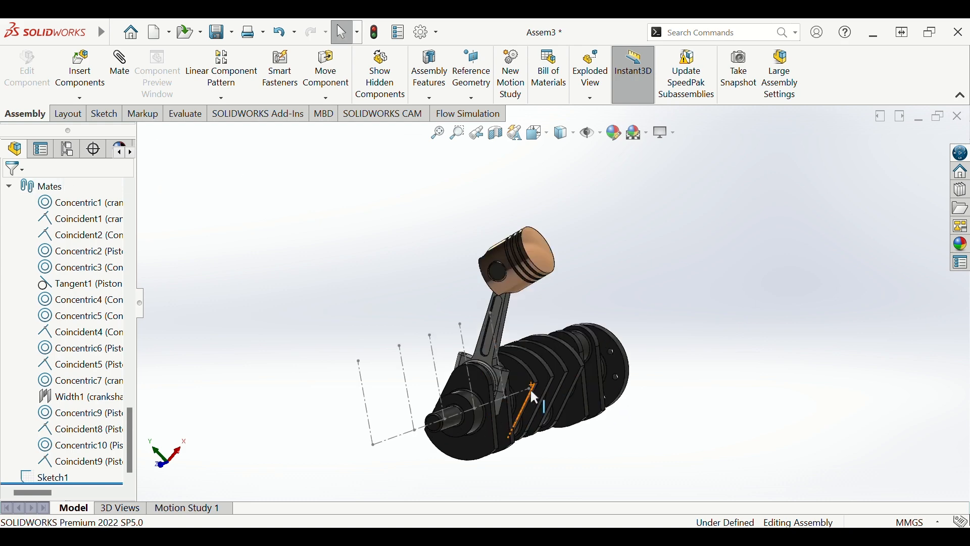
{"action": "middle_click_drag", "start_coordinate": [526, 383], "coordinate": [457, 392]}
{"action": "scroll", "coordinate": [457, 394], "scroll_direction": "up", "scroll_amount": 4}
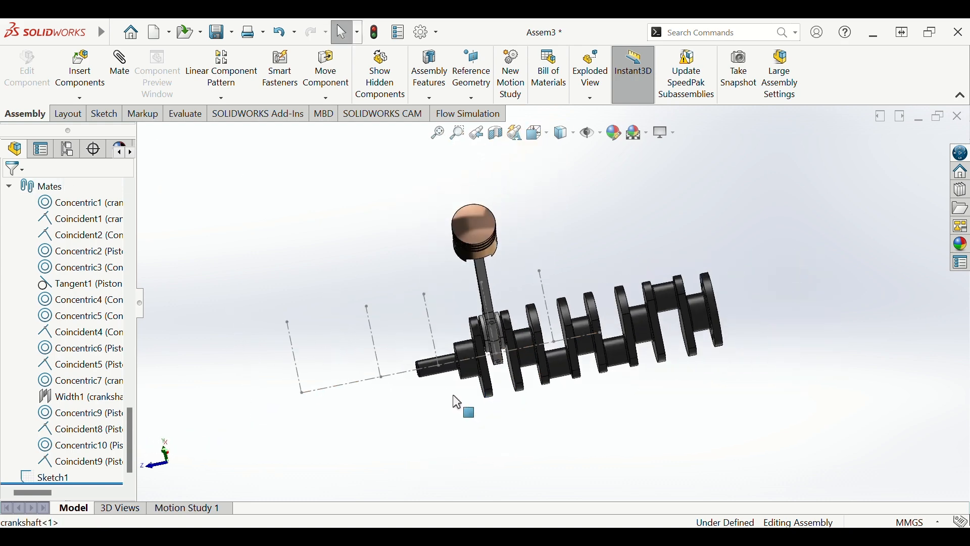
{"action": "left_click_drag", "start_coordinate": [459, 362], "coordinate": [588, 333]}
{"action": "left_click", "coordinate": [572, 331]}
{"action": "middle_click_drag", "start_coordinate": [691, 303], "coordinate": [643, 341]}
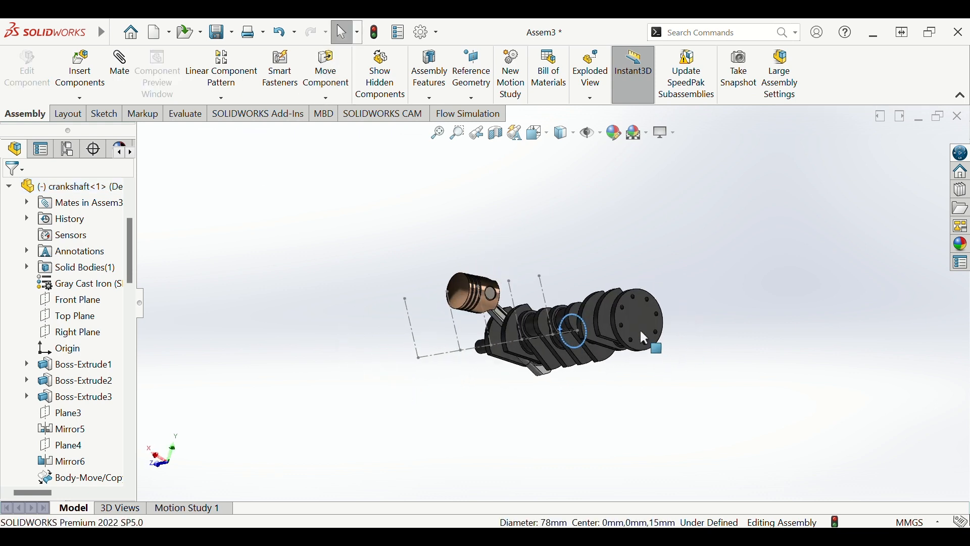
{"action": "left_click_drag", "start_coordinate": [640, 329], "coordinate": [634, 295]}
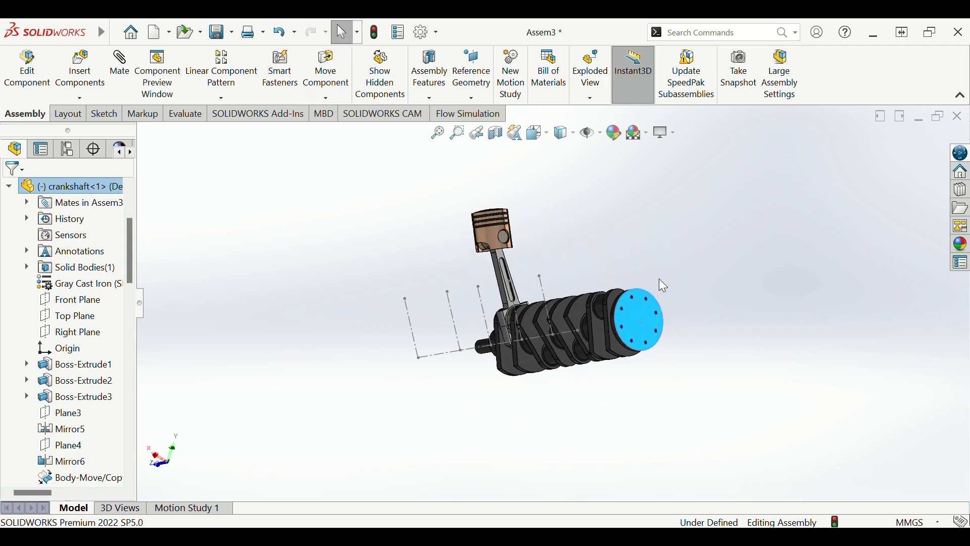
{"action": "middle_click_drag", "start_coordinate": [661, 281], "coordinate": [723, 288]}
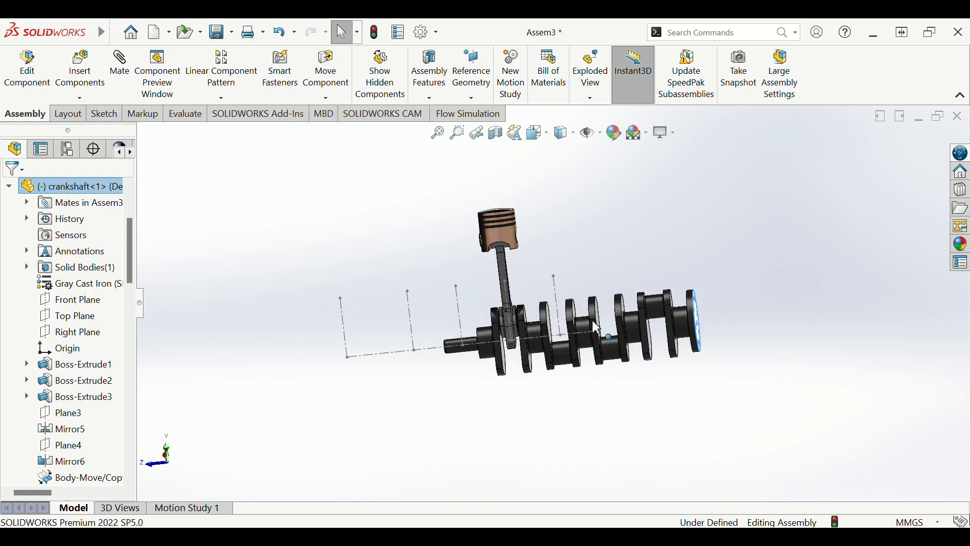
- Try to mate the piston head's cylindrical outer face concentric with the upright reference sketch line at the first crankpin, clearing the preselected crankshaft face
{"action": "scroll", "coordinate": [535, 256], "scroll_direction": "down", "scroll_amount": 3}
{"action": "mouse_move", "coordinate": [545, 262]}
{"action": "middle_mouse_down"}
{"action": "mouse_move", "coordinate": [573, 268]}
{"action": "mouse_move", "coordinate": [554, 247]}
{"action": "middle_mouse_up"}
{"action": "scroll", "coordinate": [547, 268], "scroll_direction": "up", "scroll_amount": 5}
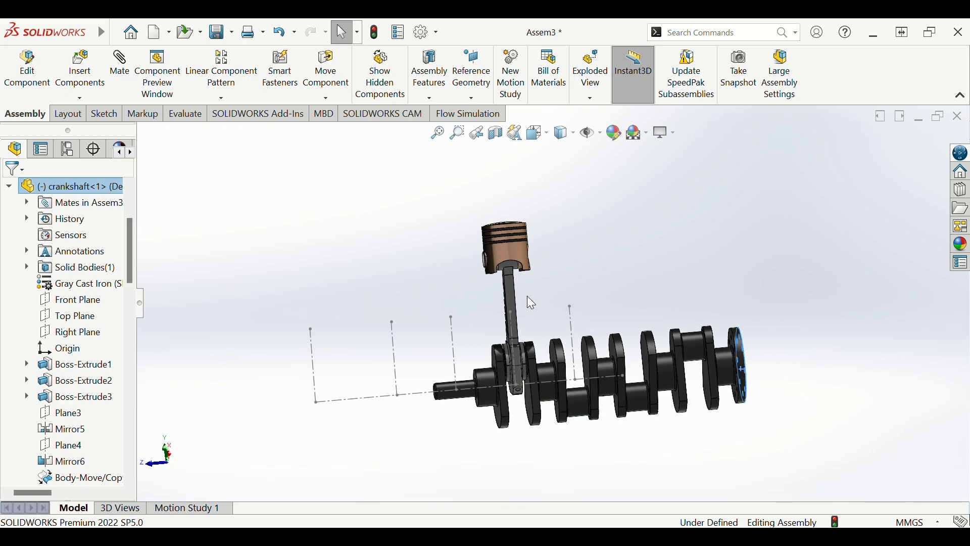
{"action": "scroll", "coordinate": [526, 296], "scroll_direction": "down", "scroll_amount": 1}
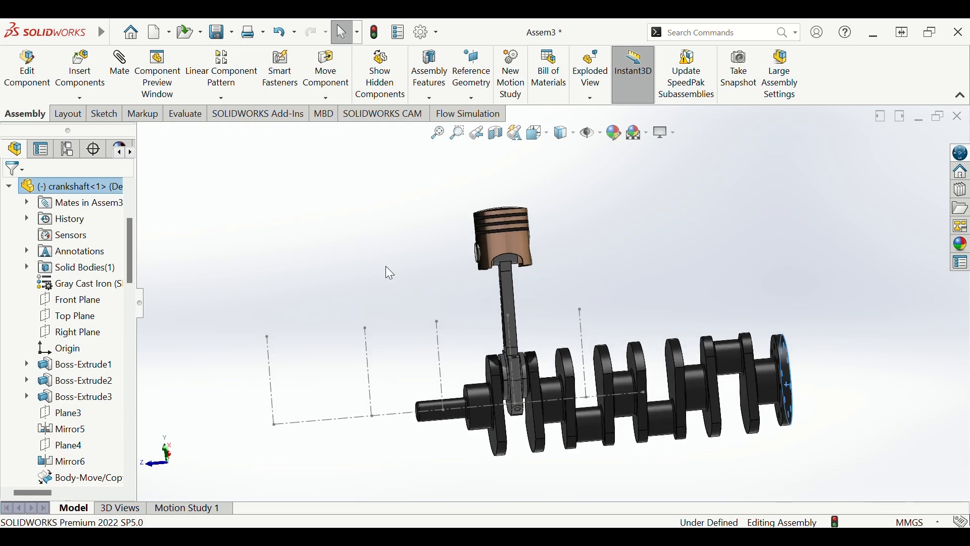
{"action": "left_click", "coordinate": [120, 60]}
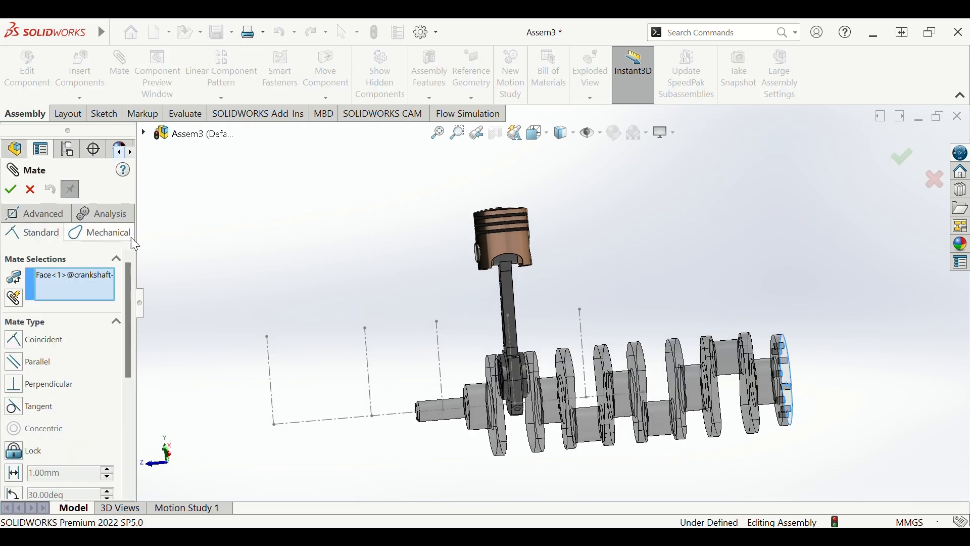
{"action": "left_click", "coordinate": [102, 277]}
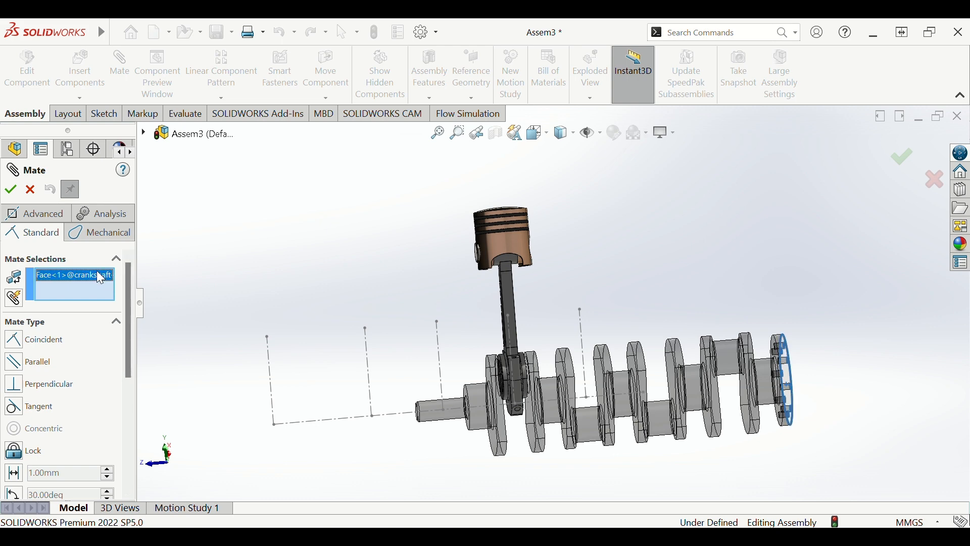
{"action": "key", "text": "Delete"}
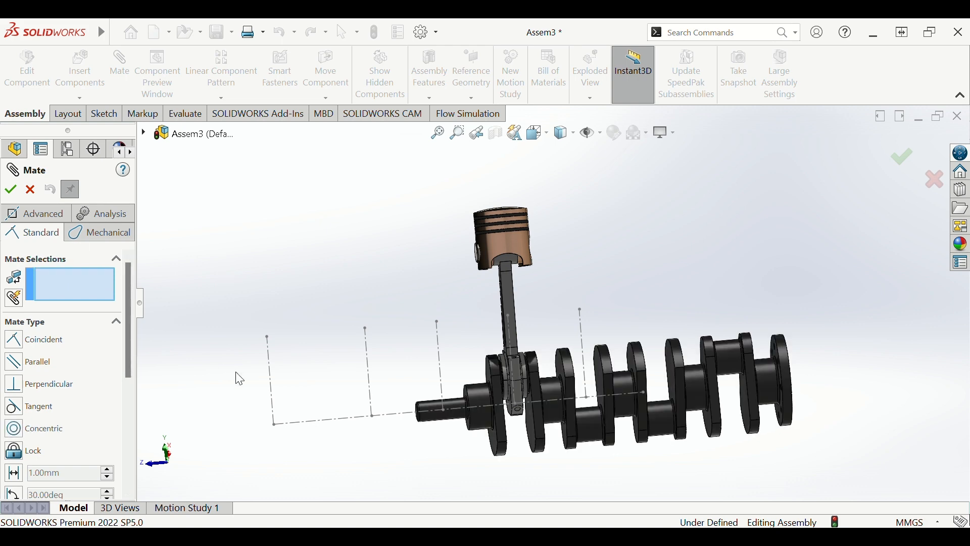
{"action": "scroll", "coordinate": [404, 323], "scroll_direction": "down", "scroll_amount": 4}
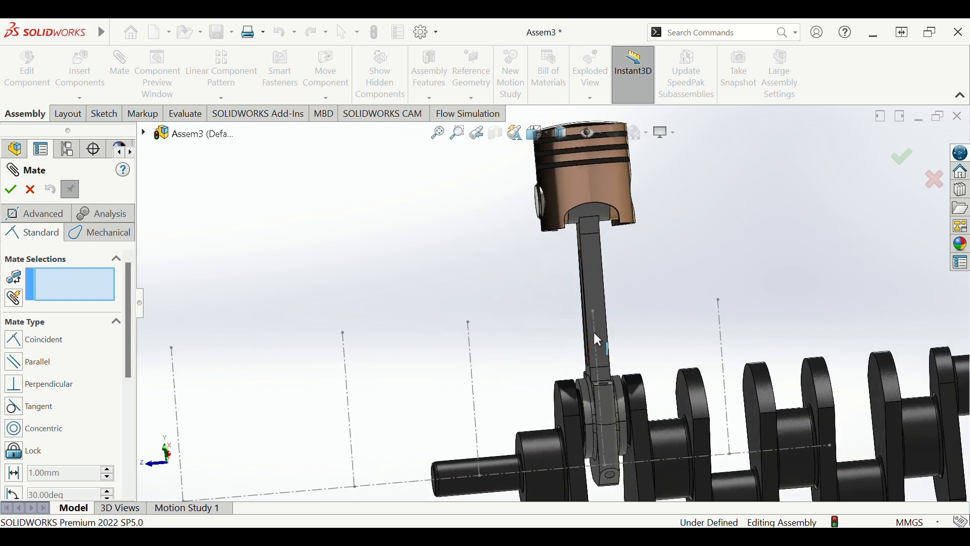
{"action": "left_click", "coordinate": [594, 334]}
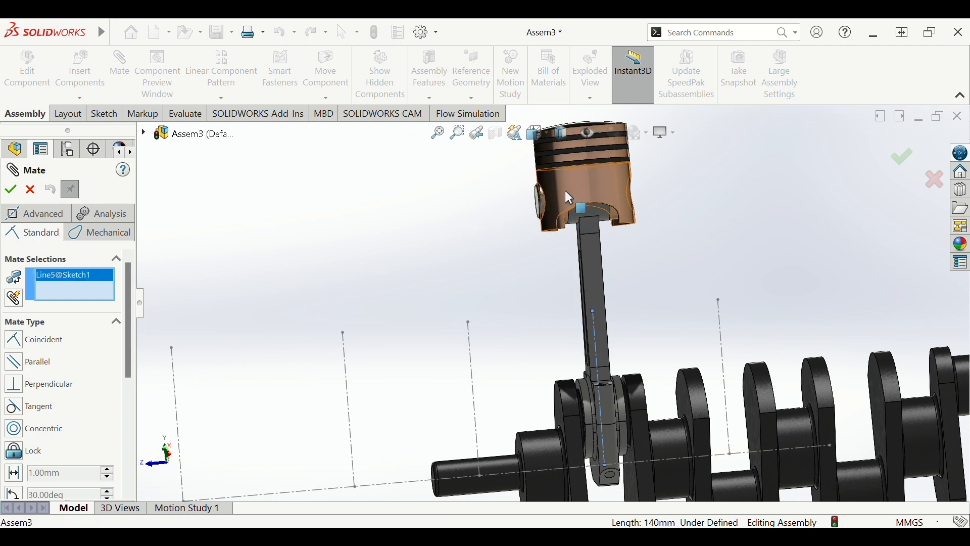
{"action": "left_click", "coordinate": [577, 181]}
{"action": "left_click", "coordinate": [20, 430]}
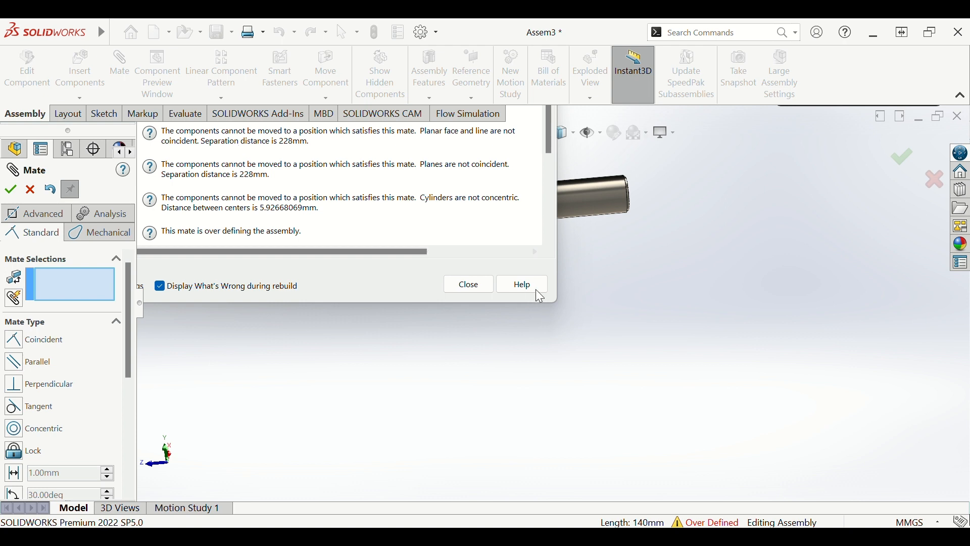
- Dismiss the rebuild error report and undo the concentric mate between the piston head and the reference sketch line
{"action": "left_click", "coordinate": [469, 286]}
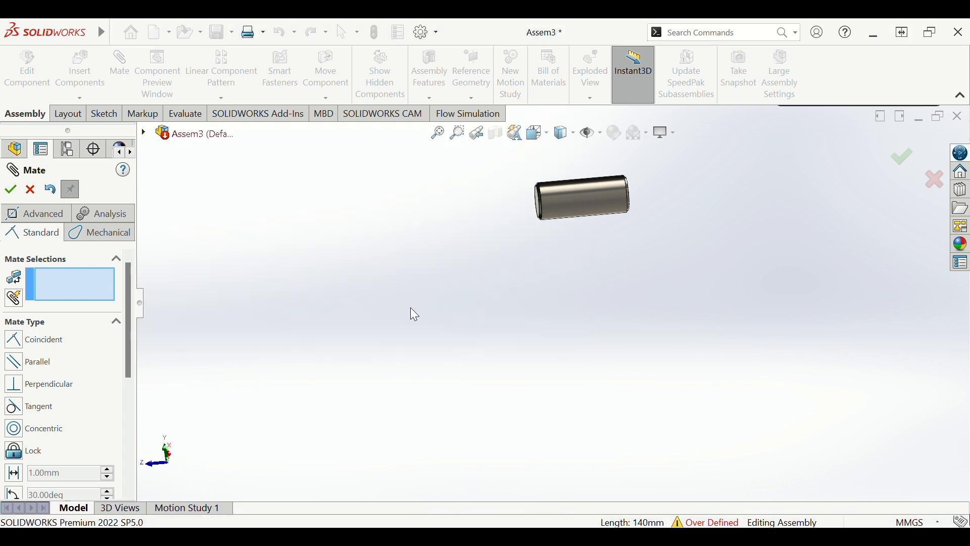
{"action": "key", "text": "ctrl+z"}
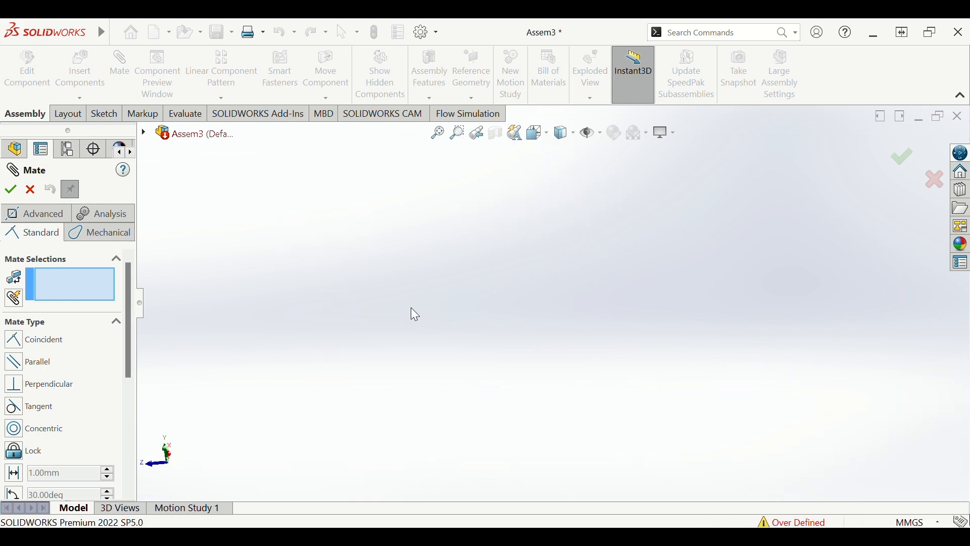